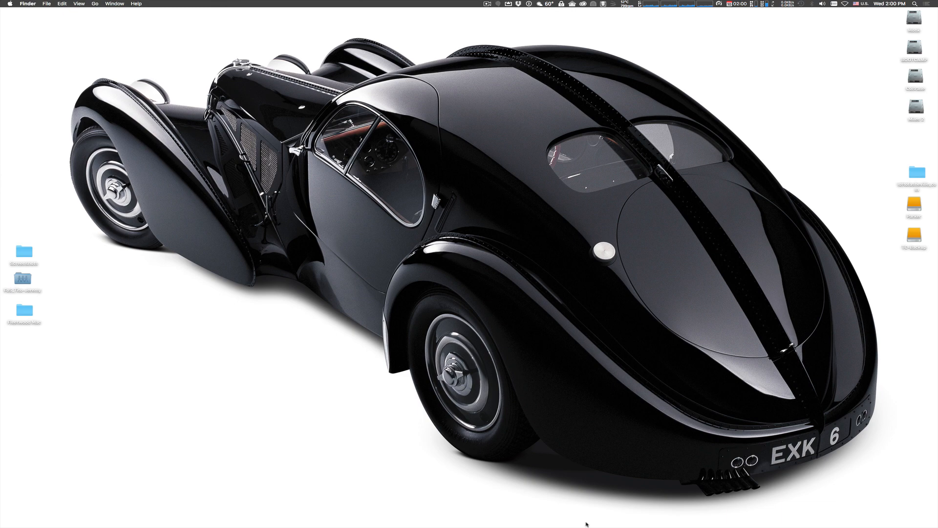
- Switch to Photoshop and examine the Datos IO home page comp, from the hero image to the icons and customer section
mouse_move(587, 526)
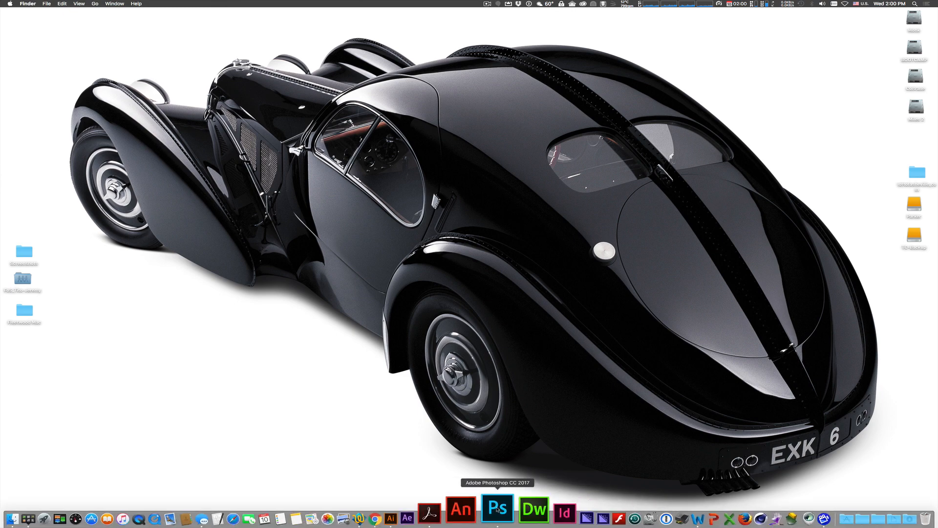
left_click(497, 509)
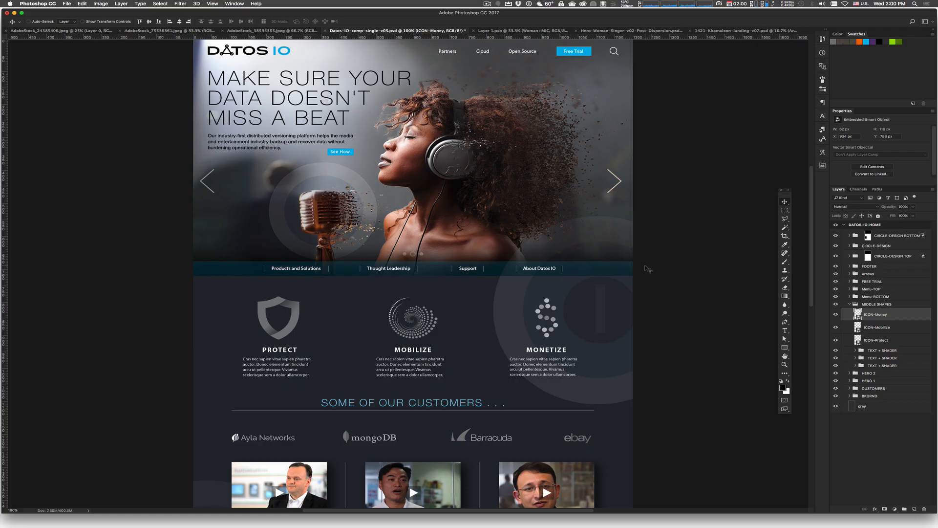
key("space")
left_click_drag(593, 229, 603, 238)
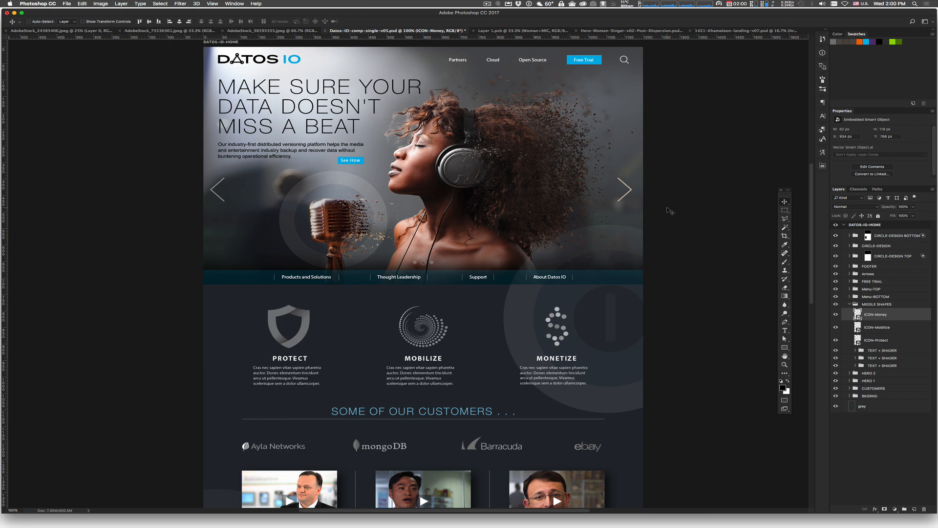
left_click(588, 222, "alt")
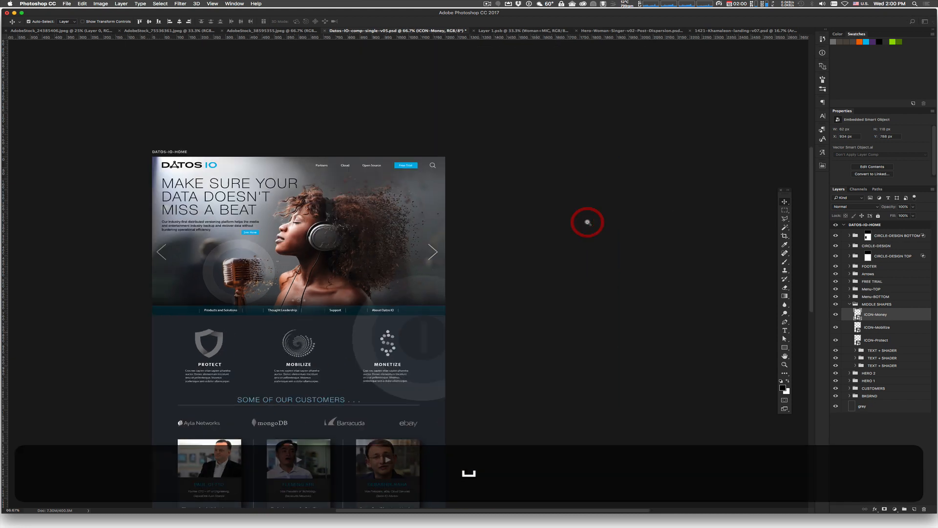
left_click_drag(488, 233, 612, 153)
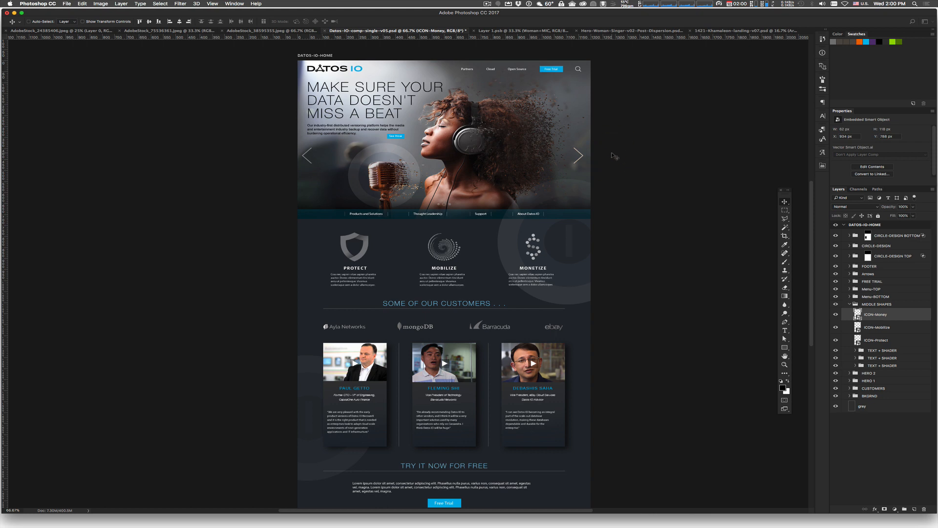
mouse_move(581, 228)
left_mouse_down()
mouse_move(581, 208)
mouse_move(580, 227)
left_mouse_up()
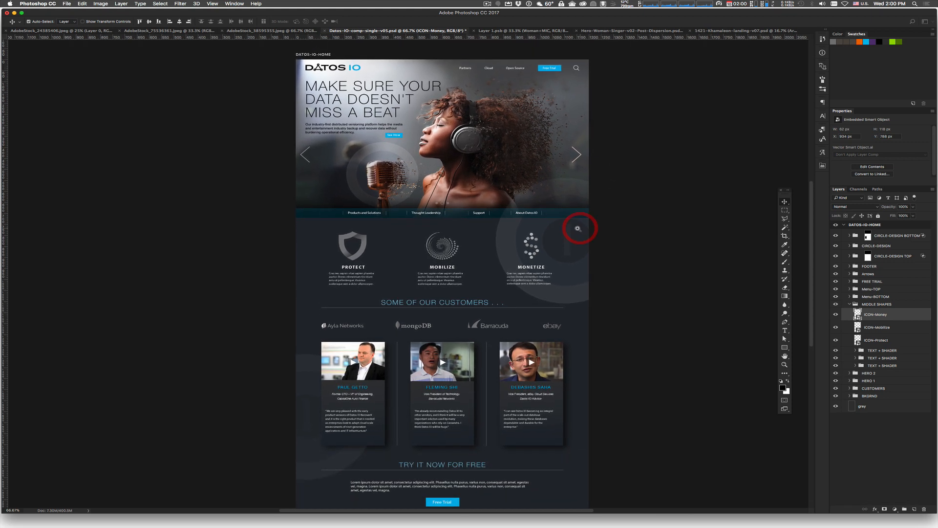
left_click(498, 226)
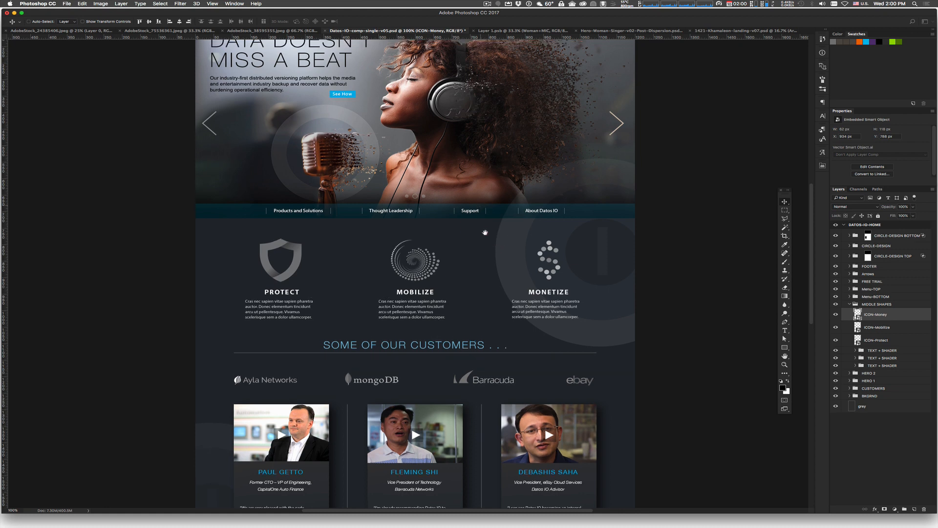
left_click_drag(488, 257, 491, 276)
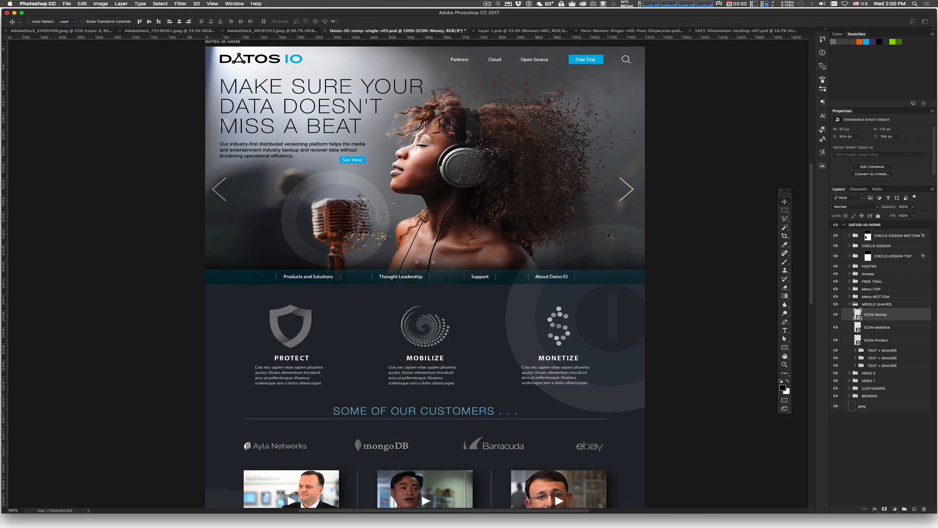
left_click(492, 227)
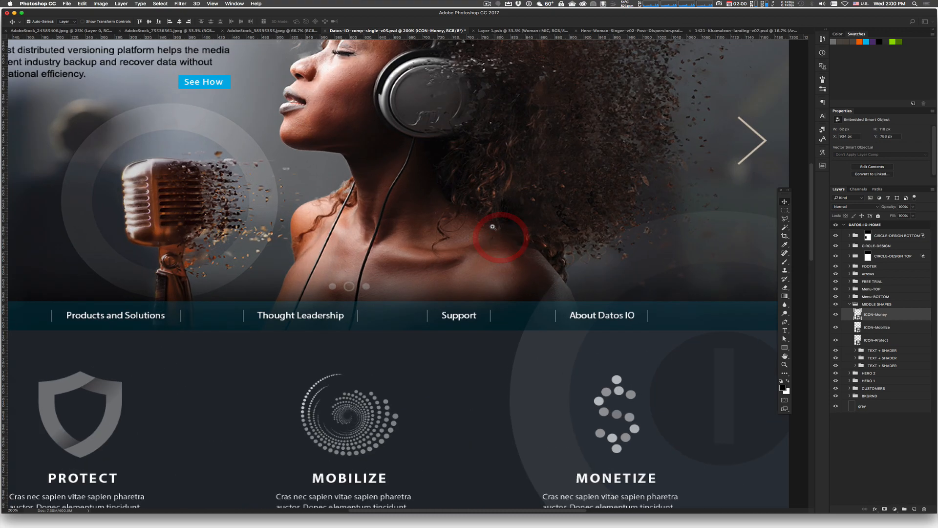
left_click_drag(485, 223, 486, 237)
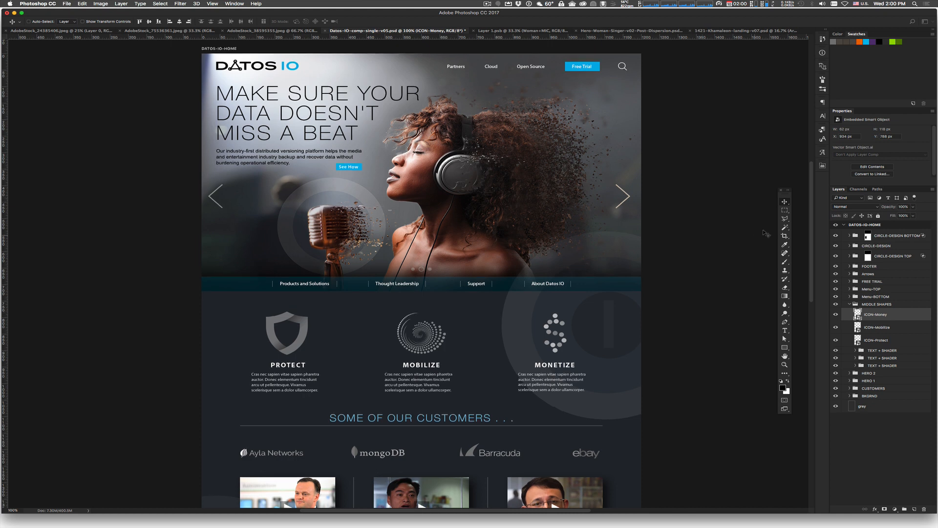
- Reposition the floating tool palette slightly farther from the docked panels and make the Move tool active
left_click(784, 210)
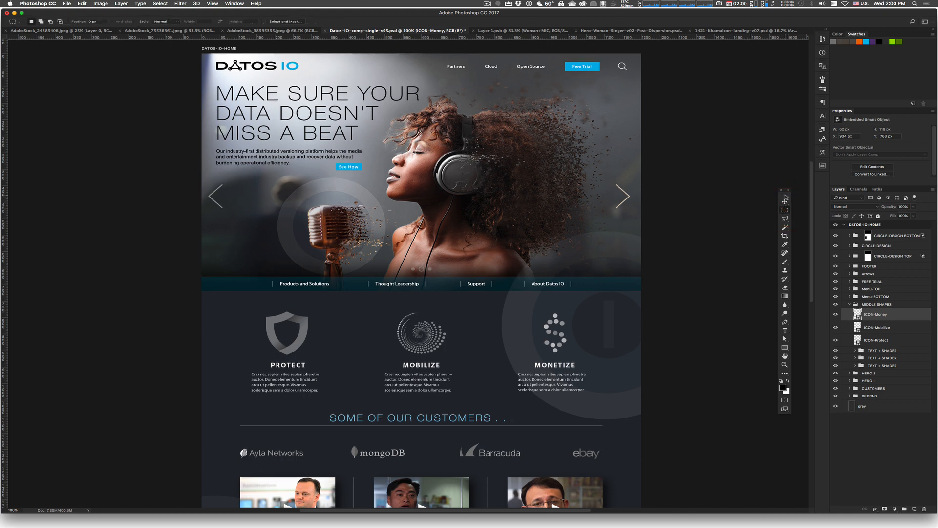
left_click_drag(785, 191, 765, 182)
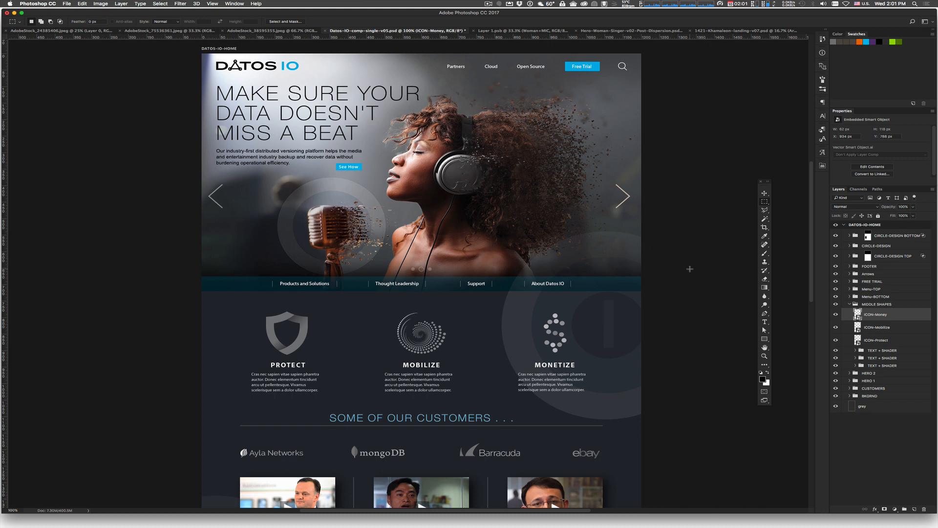
scroll(690, 269, "down", 1)
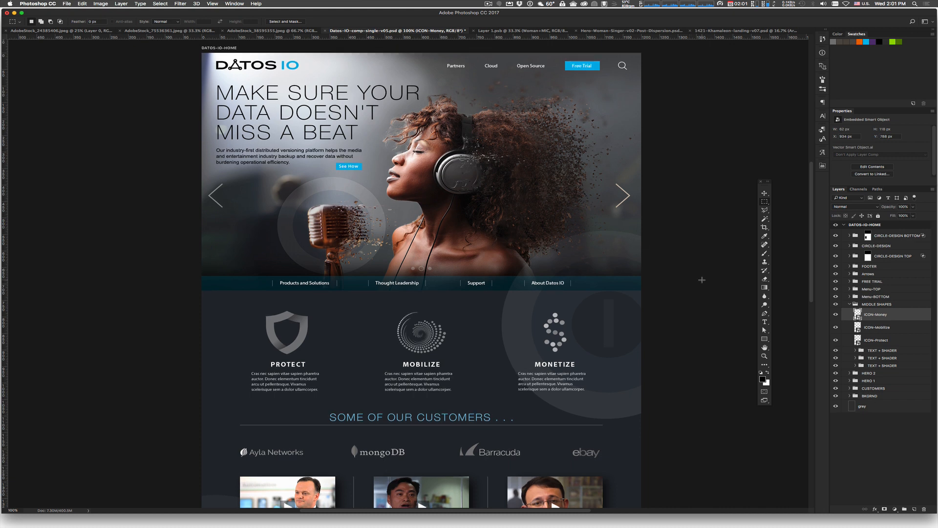
left_click(765, 193)
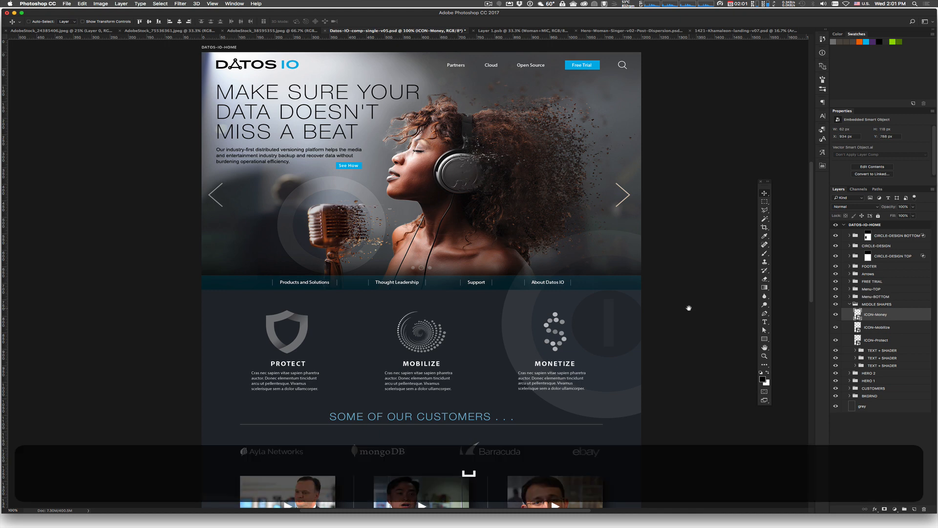
- Preview the alternate soccer hero by temporarily hiding the HERO 2 group, and show the group again
left_click(678, 275)
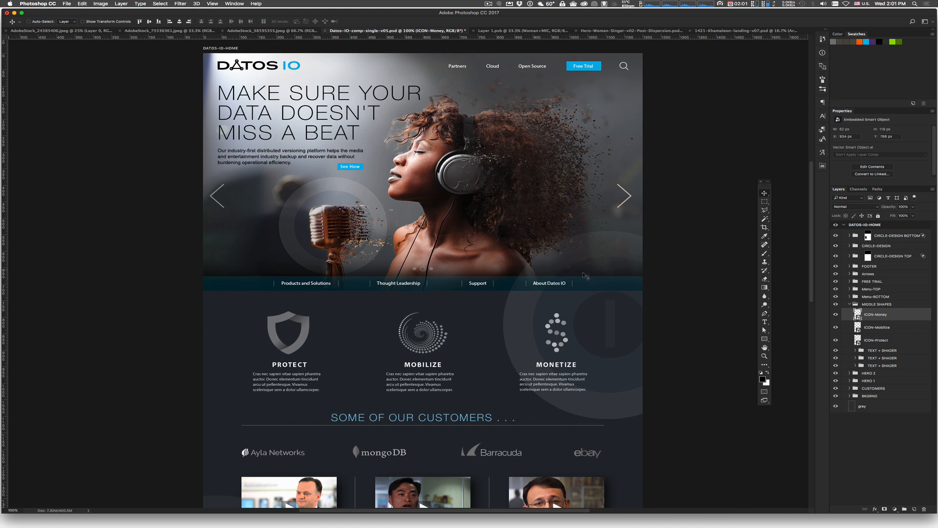
scroll(585, 276, "down", 1)
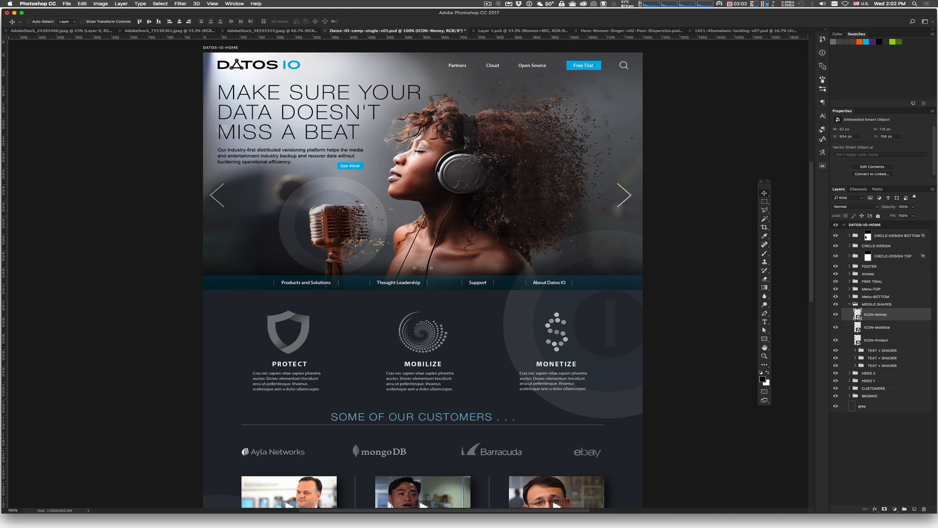
scroll(503, 218, "down", 1)
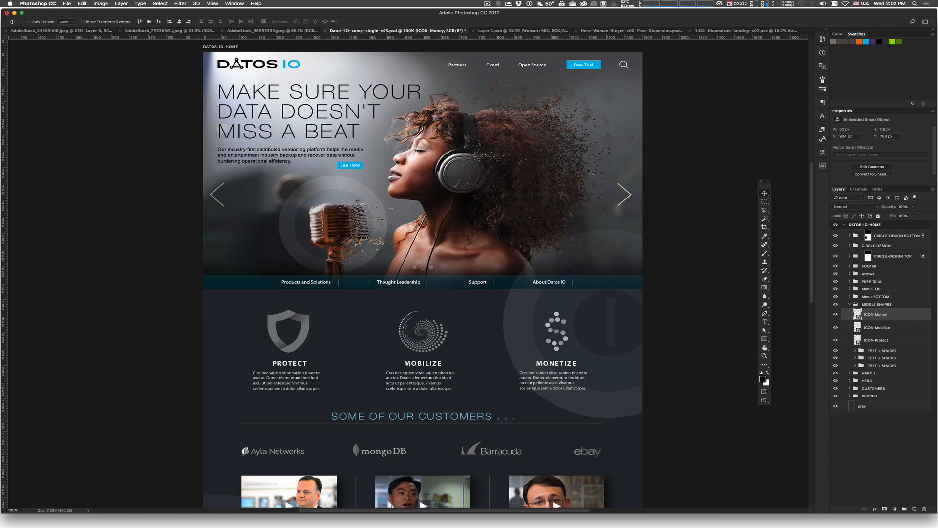
left_click(837, 375)
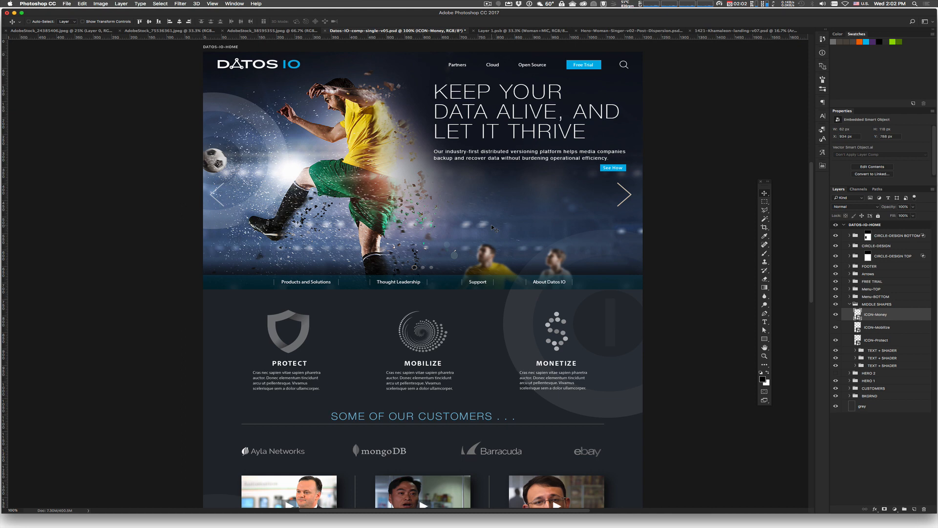
left_click(836, 374)
key("space")
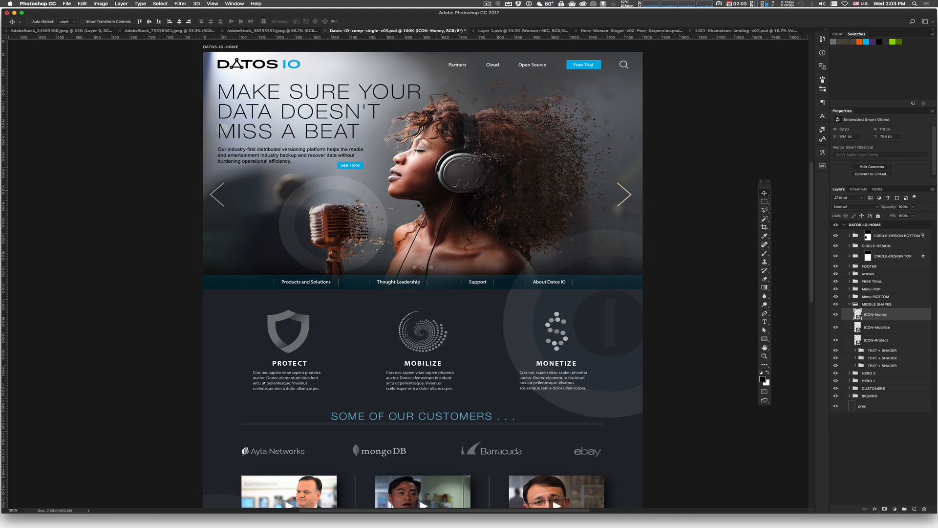
scroll(571, 296, "up", 1)
- Switch to Acrobat, review the site map and home page wireframe in the interaction design PDF, and return to the Photoshop comp
mouse_move(537, 524)
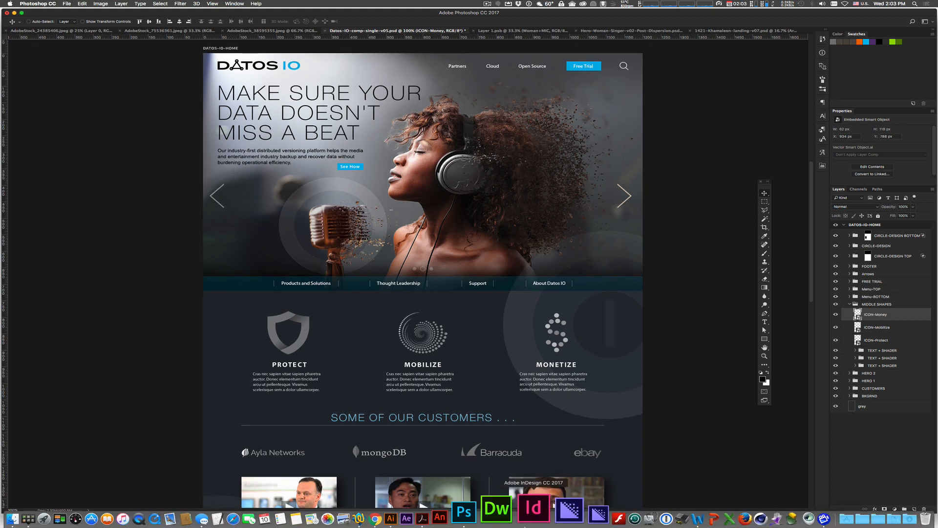
left_click(467, 511)
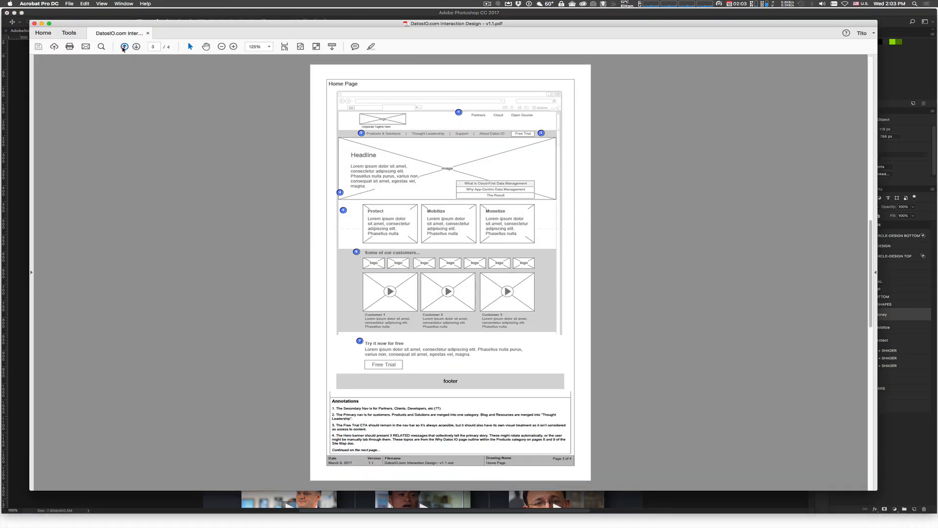
left_click(123, 48)
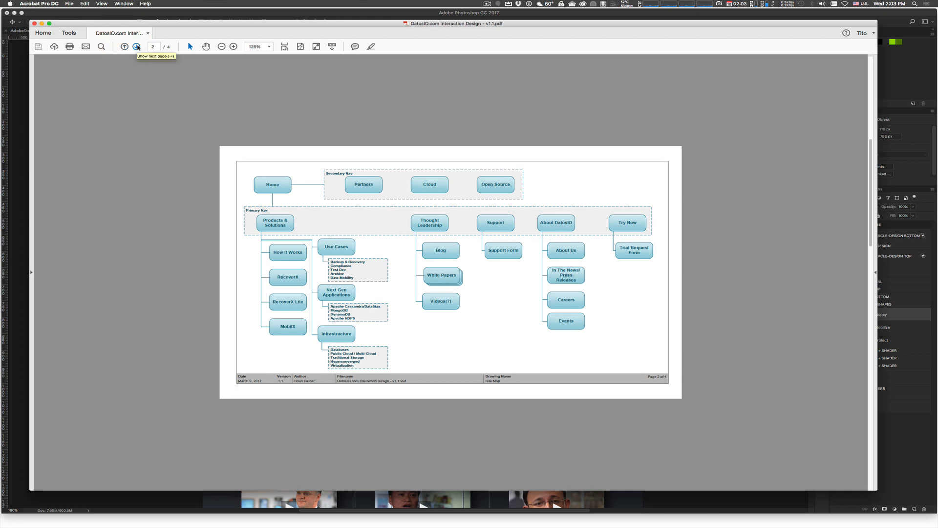
left_click(137, 47)
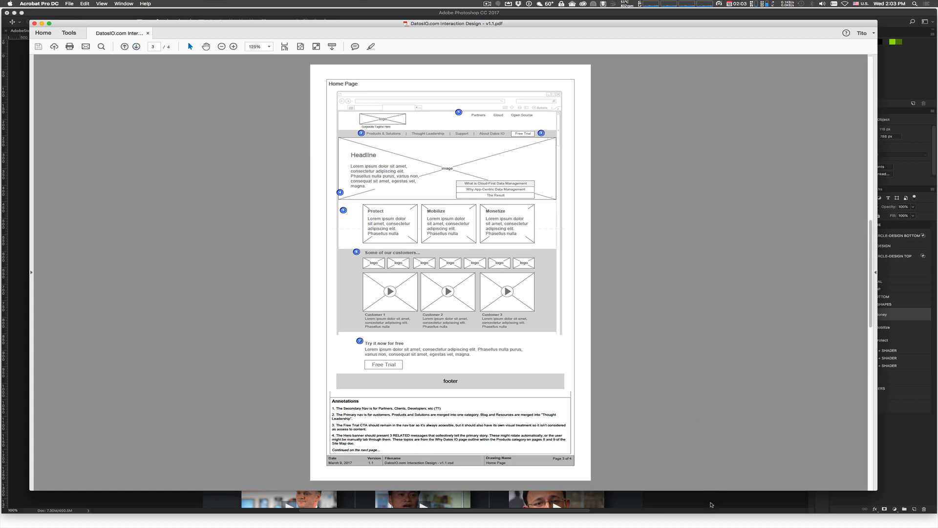
left_click(720, 521, "alt")
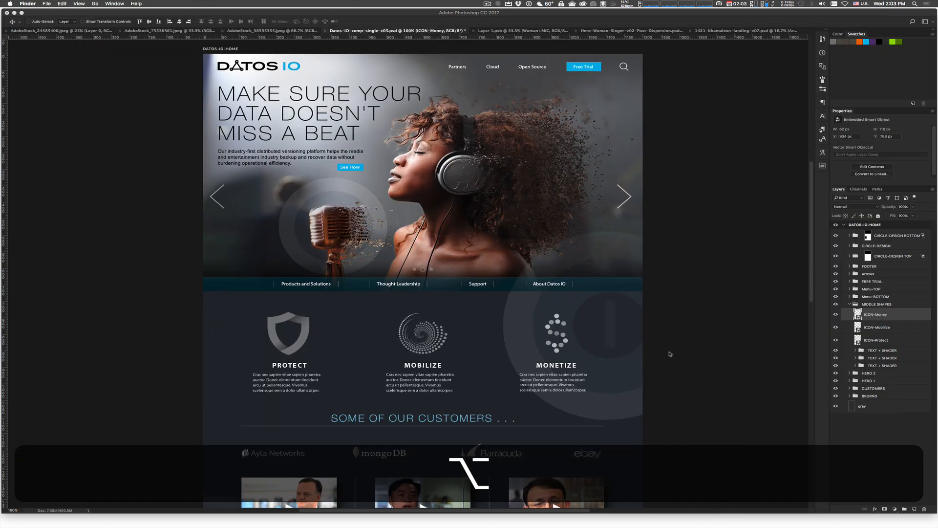
key("space")
left_click(681, 371)
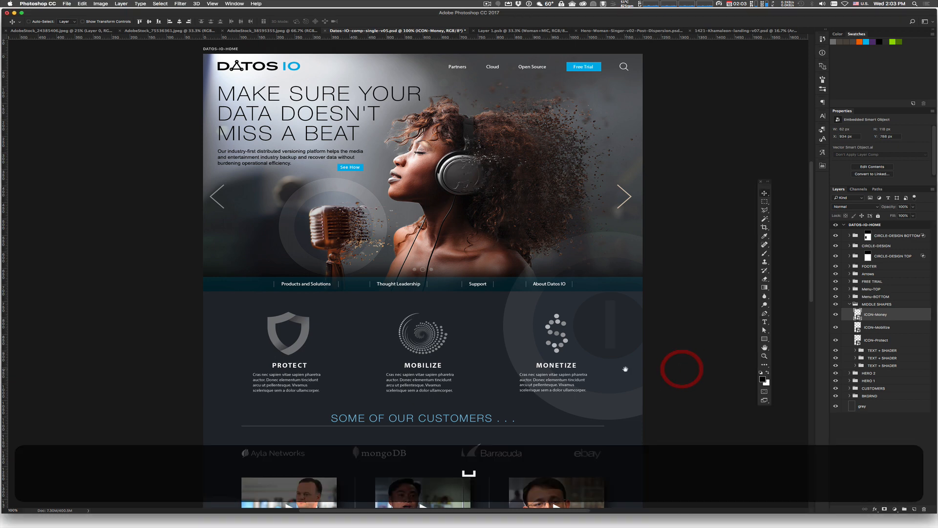
mouse_move(614, 387)
left_mouse_down()
mouse_move(609, 260)
mouse_move(614, 400)
left_mouse_up()
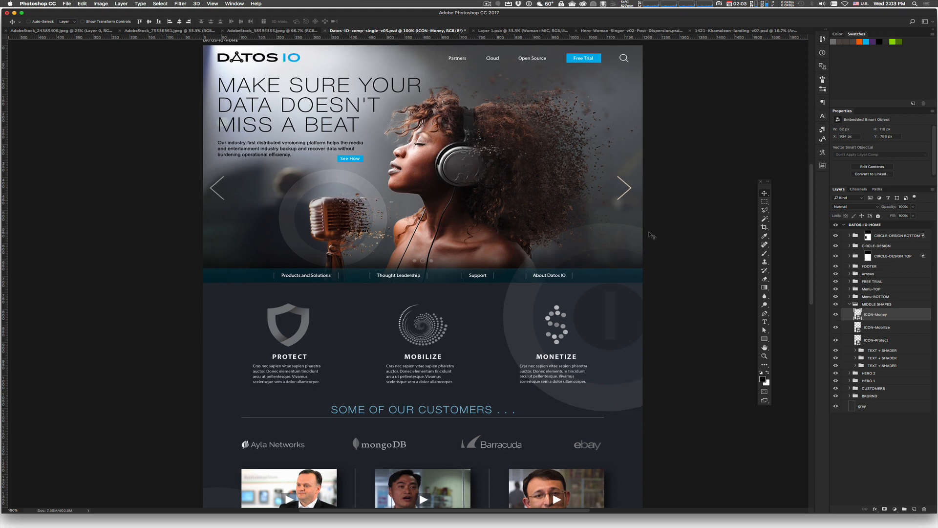
scroll(649, 292, "up", 1)
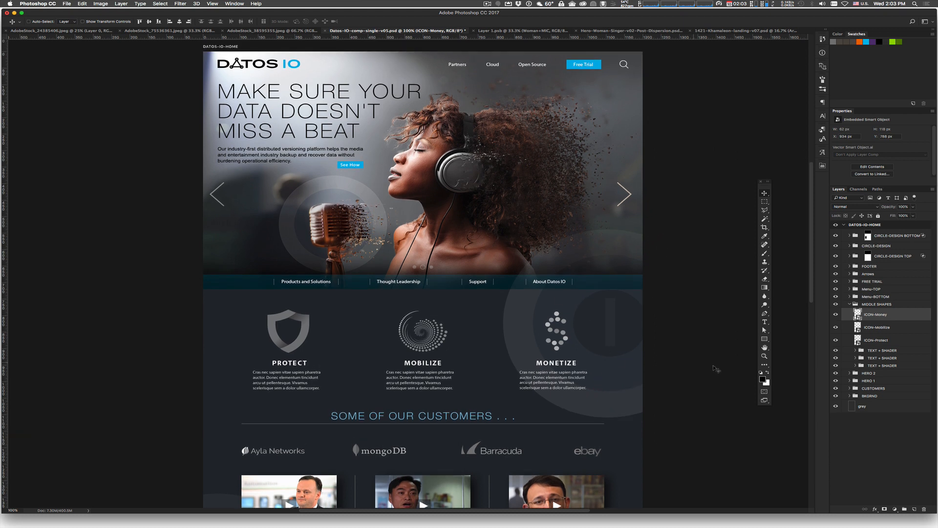
scroll(742, 332, "down", 1)
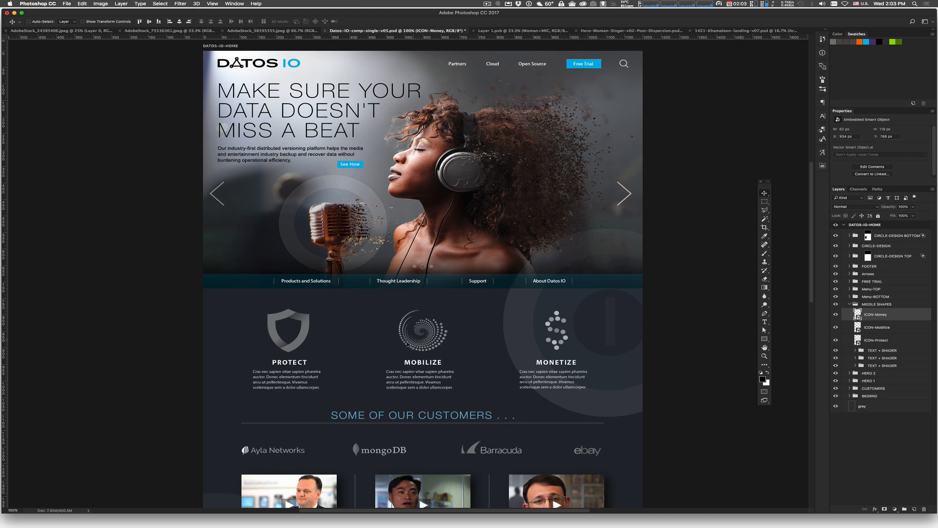
key("space")
- Open the contents of the ICON-Money smart object in Illustrator and return to the Photoshop comp
key("super")
double_click(859, 316)
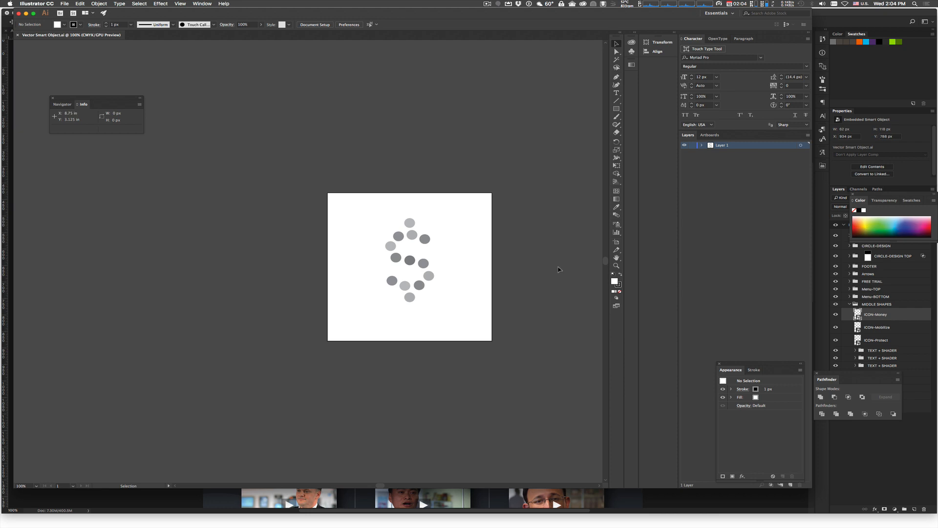
left_click(833, 455)
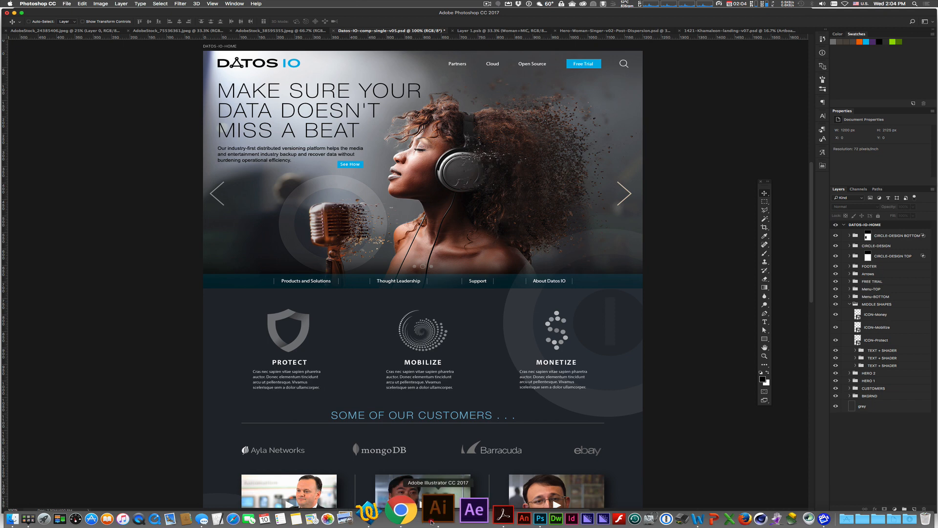
- Switch to Illustrator, copy the entire dotted dollar-sign artwork, and deselect it
left_click(431, 522)
key("super+a")
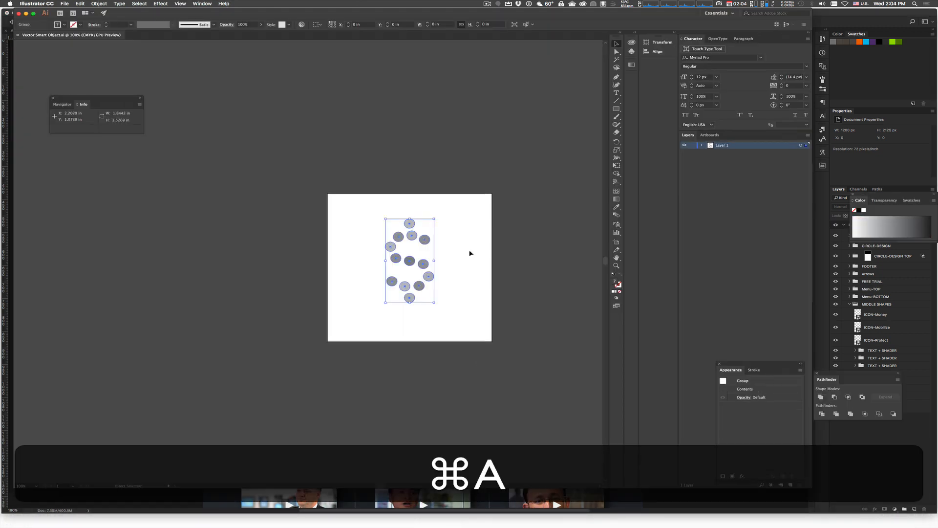
key("super+c")
left_click(524, 246)
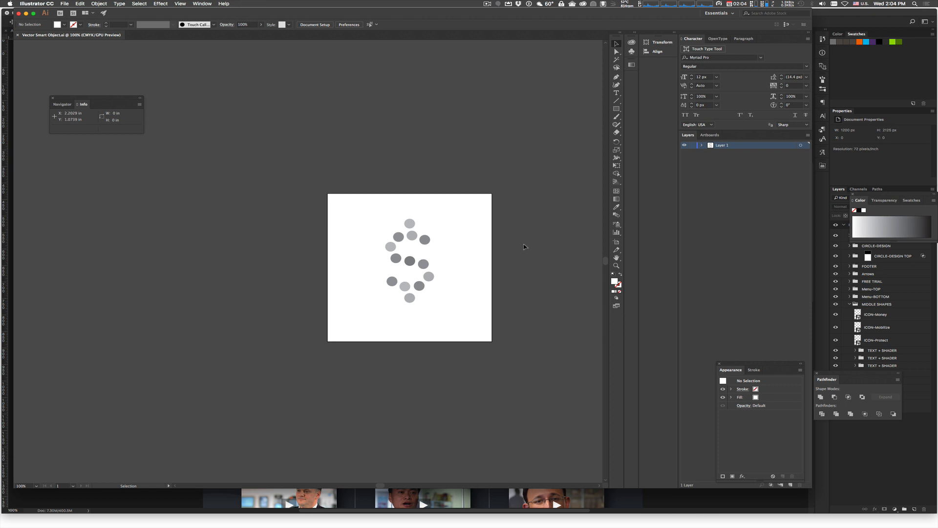
- Switch to Photoshop and paste the copied dollar-sign artwork above the ICON-Money layer as a smart object
left_click(676, 501)
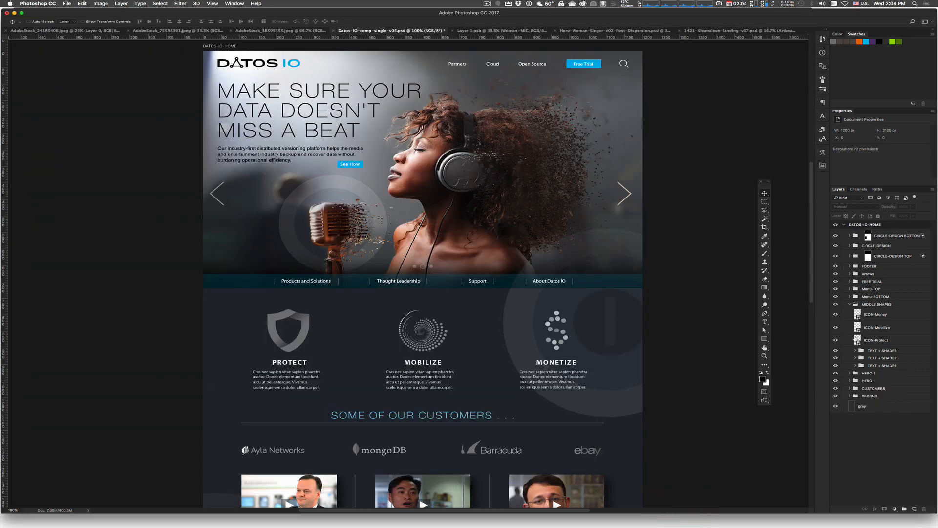
left_click(875, 315)
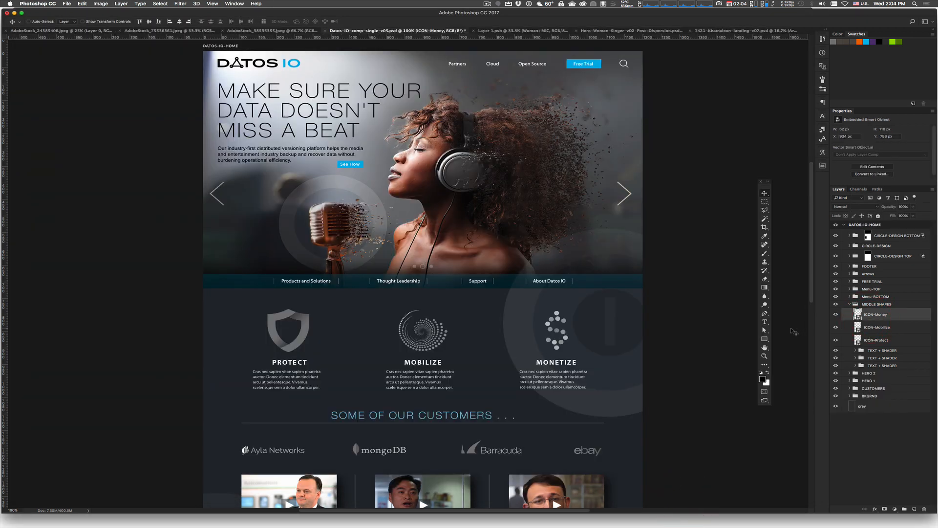
key("super+v")
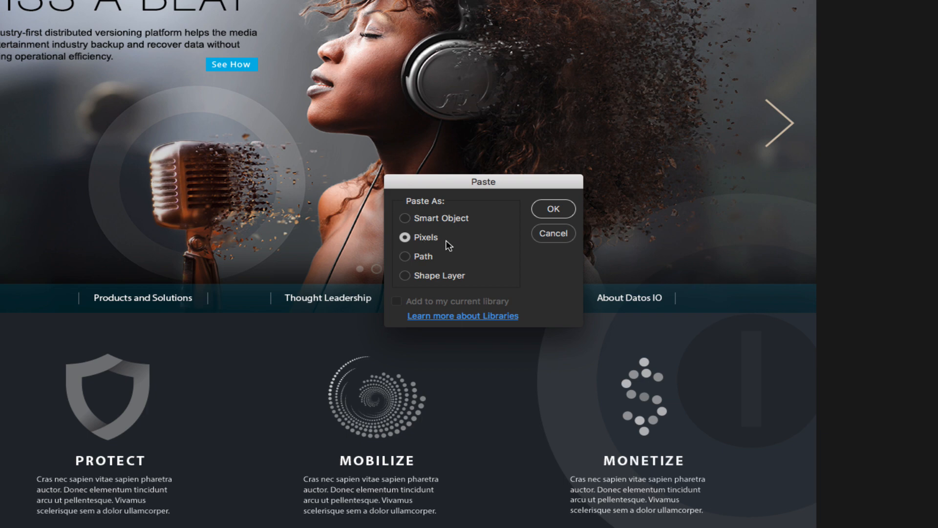
left_click(404, 218)
left_click(553, 209)
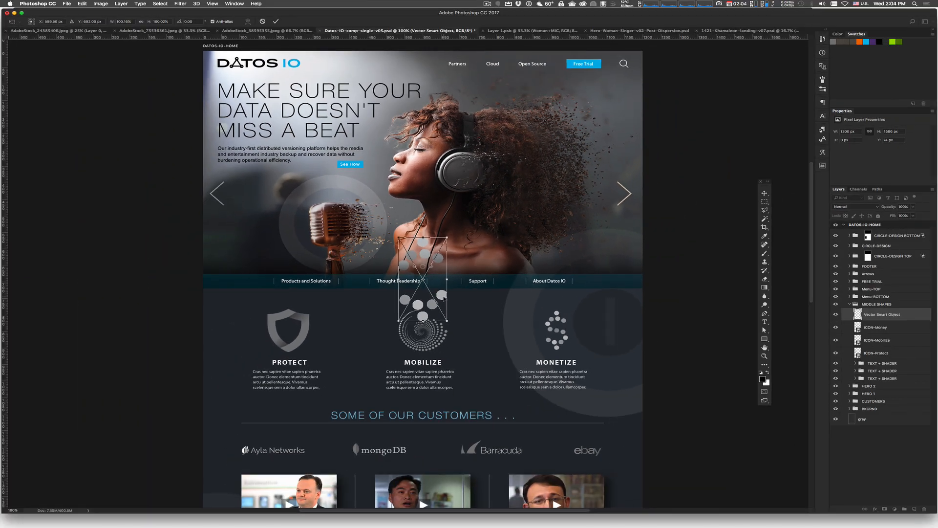
- Enlarge the pasted dollar-sign smart object until it covers most of the page, reposition it, and delete its layer
left_click_drag(444, 297, 518, 347)
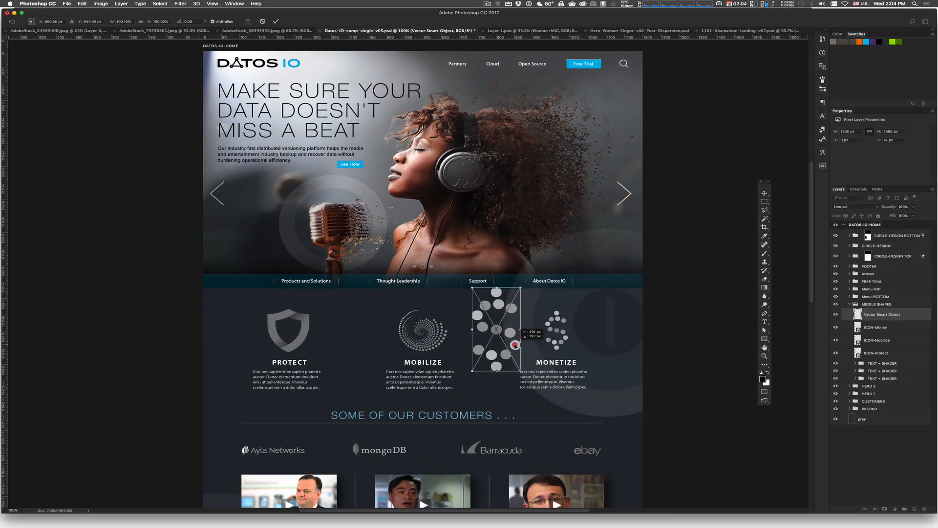
left_click_drag(522, 285, 642, 142)
key("Return")
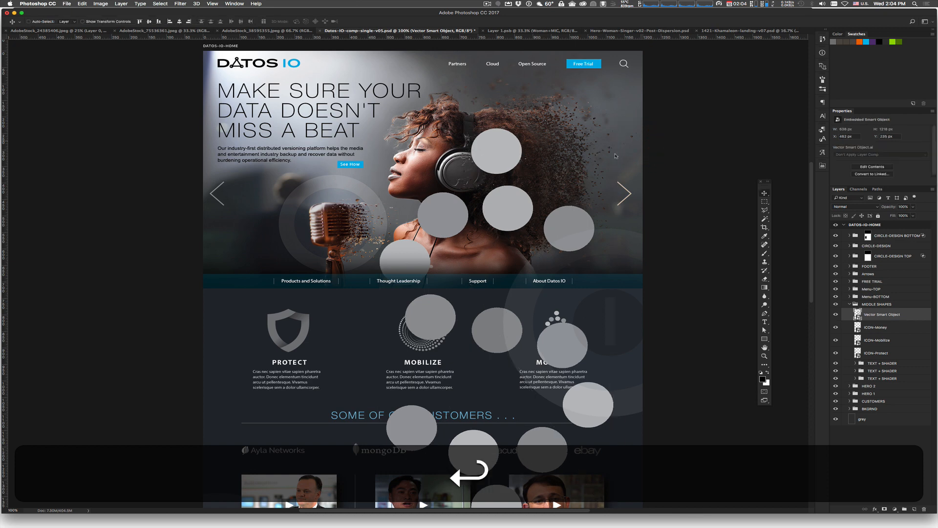
left_click_drag(561, 229, 537, 191)
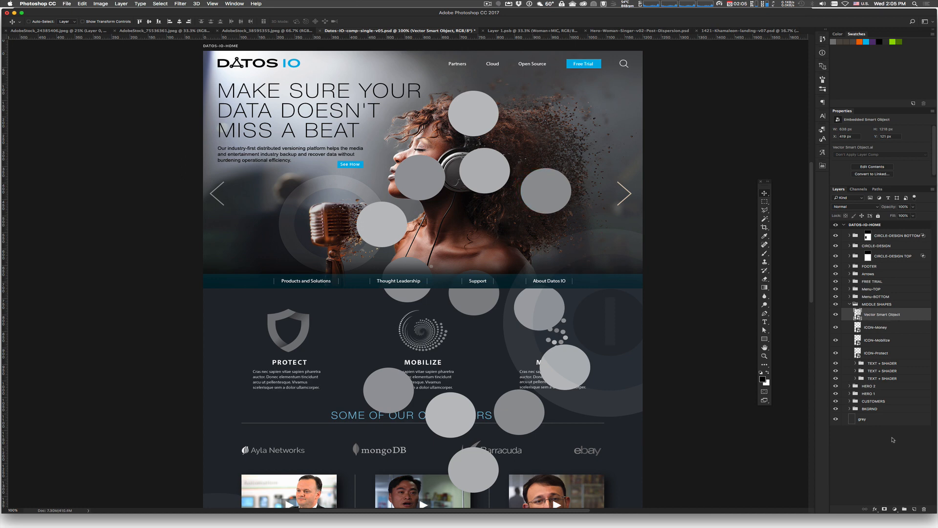
left_click(923, 510)
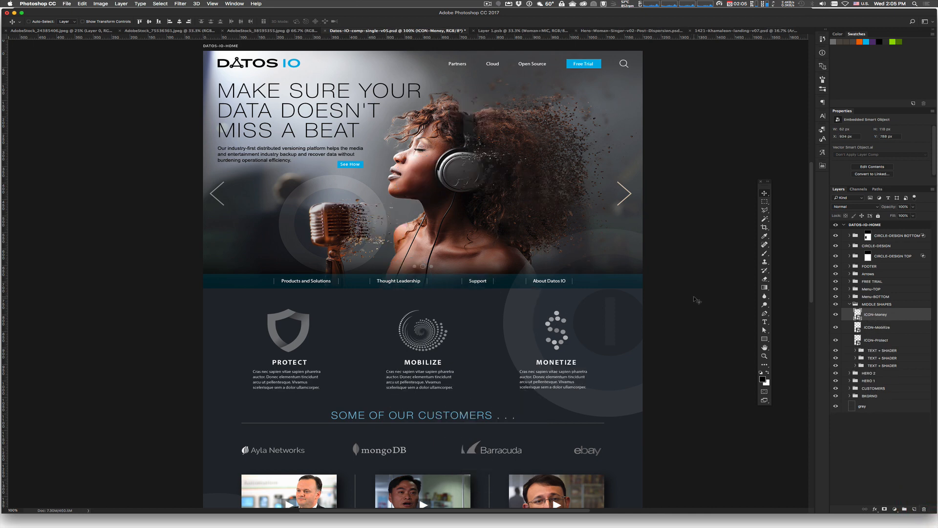
- Collapse the MIDDLE SHAPES group and expand the HERO 2 group
scroll(697, 300, "up", 1)
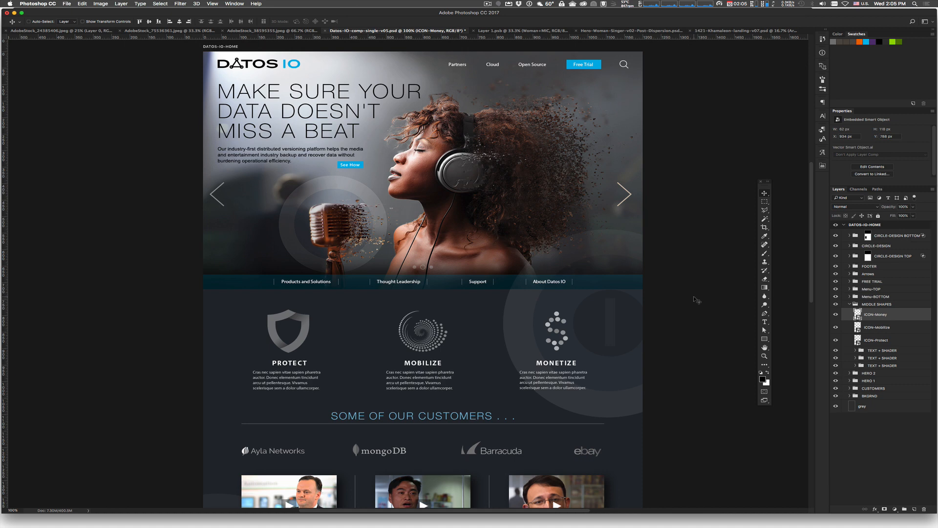
left_click(851, 305)
left_click(860, 305)
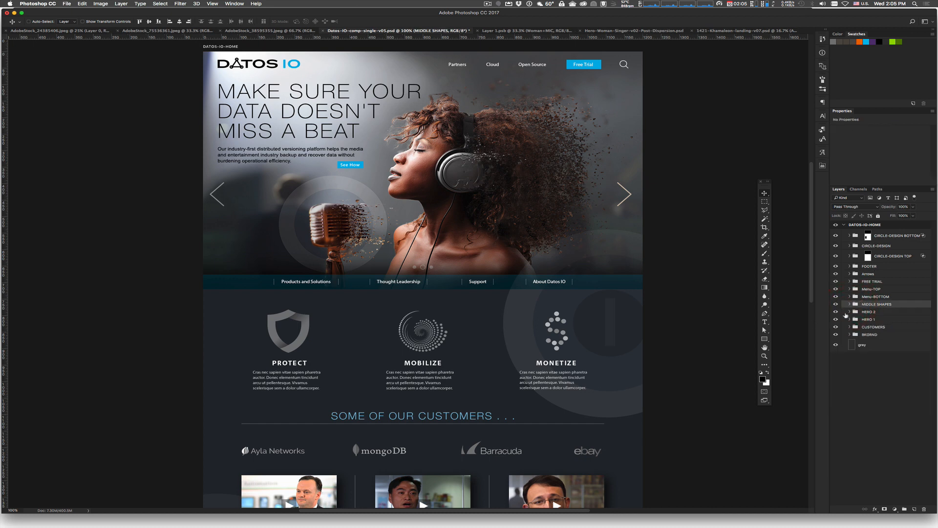
left_click(850, 312)
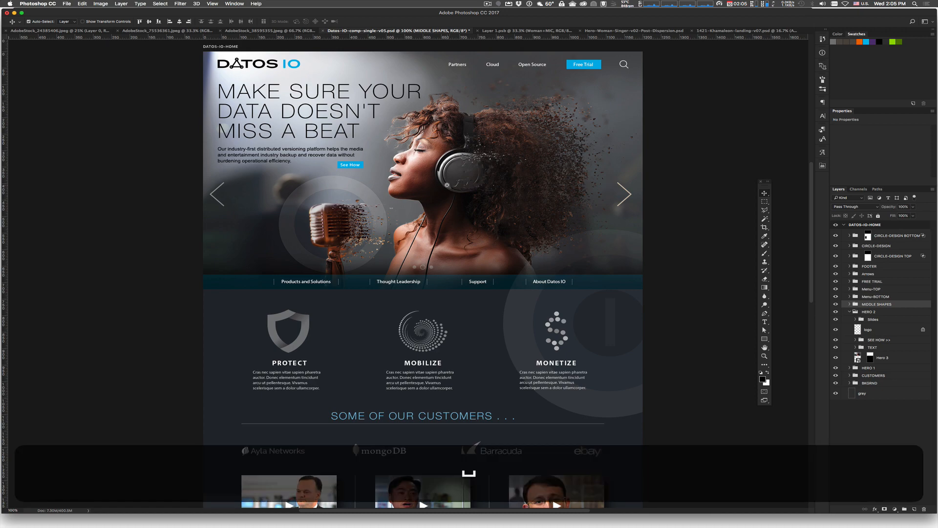
left_click(447, 185, "super")
left_click(447, 186, "alt+super")
left_click_drag(447, 185, 434, 197)
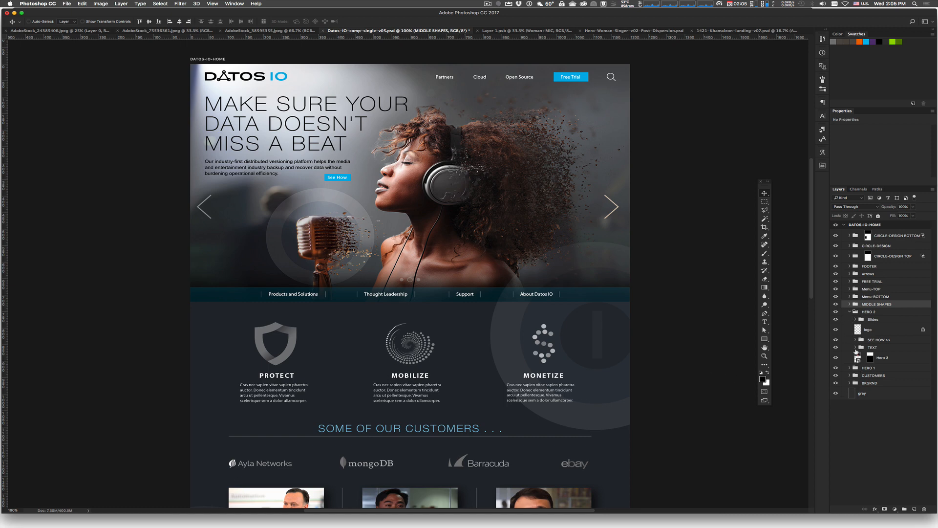
- Rename the masked hero image layer in the HERO 2 group to Hero 2
left_click(875, 360)
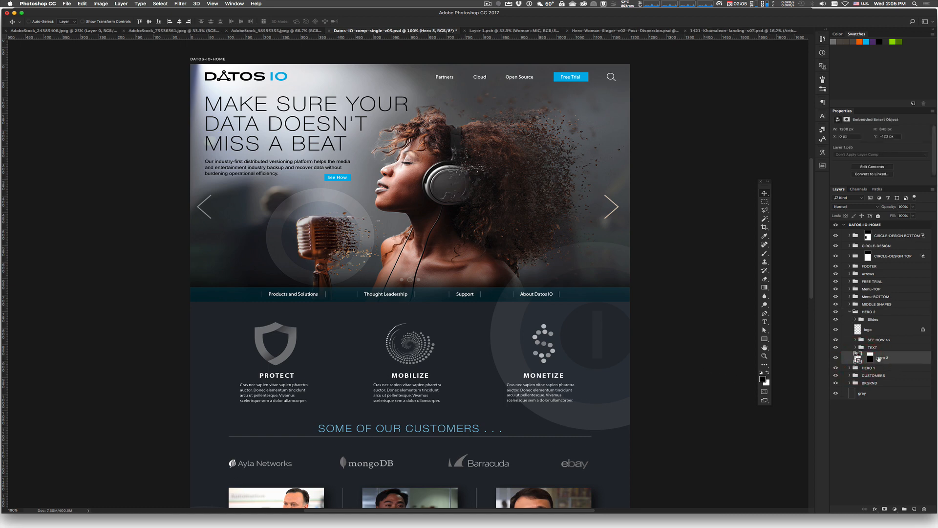
double_click(877, 358)
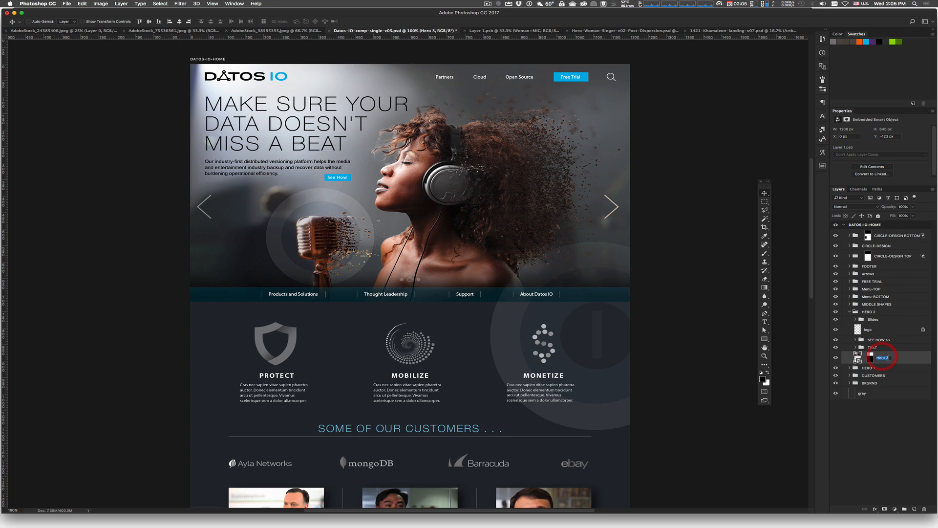
key("BackSpace")
type("2")
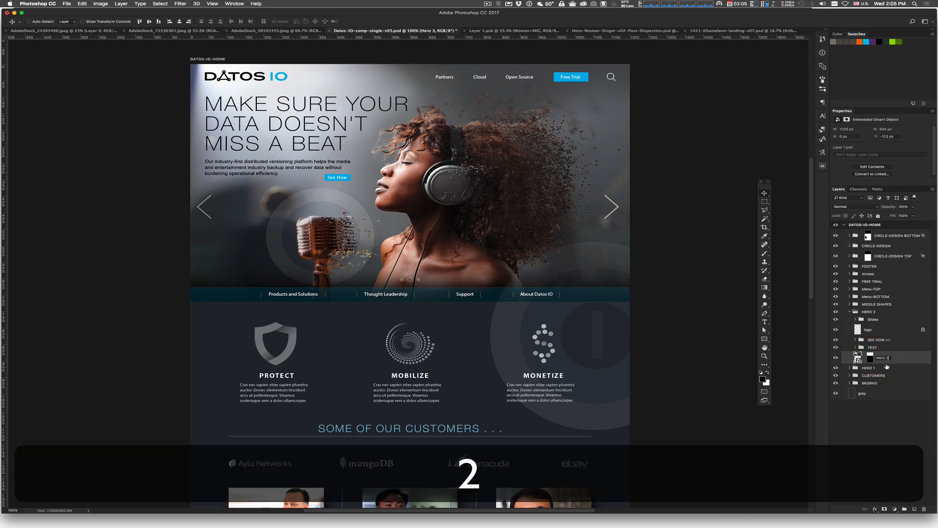
key("Return")
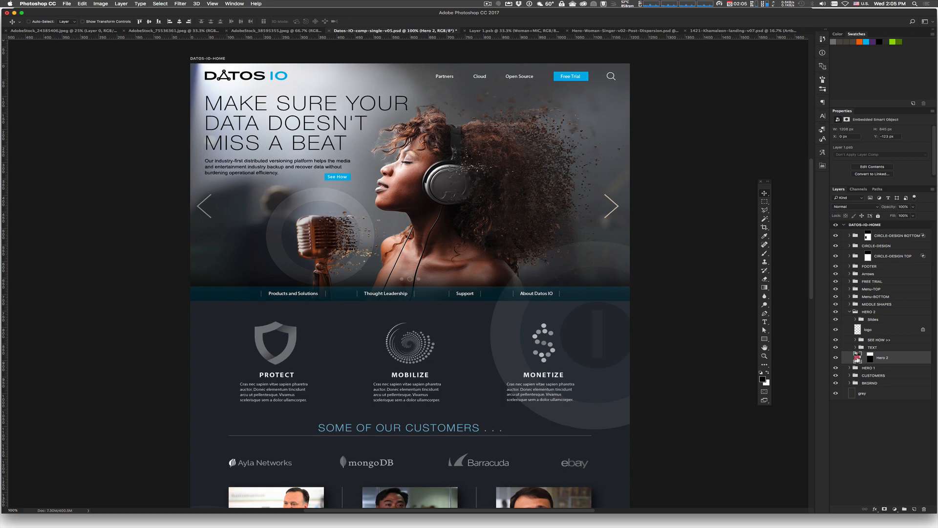
- Open the contents of the Hero 2 smart object and inspect the woman and headphones at 100% magnification
double_click(858, 357)
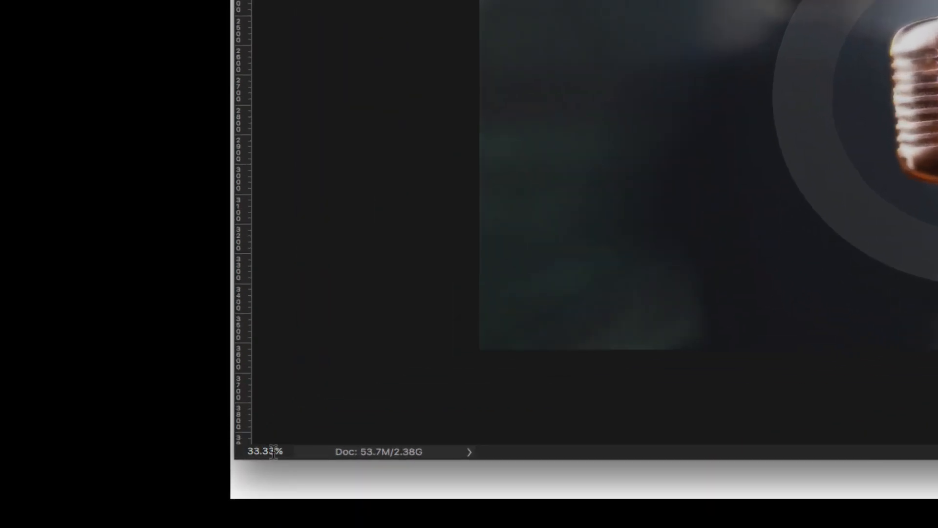
left_click(440, 296, "super")
left_click(440, 296, "super")
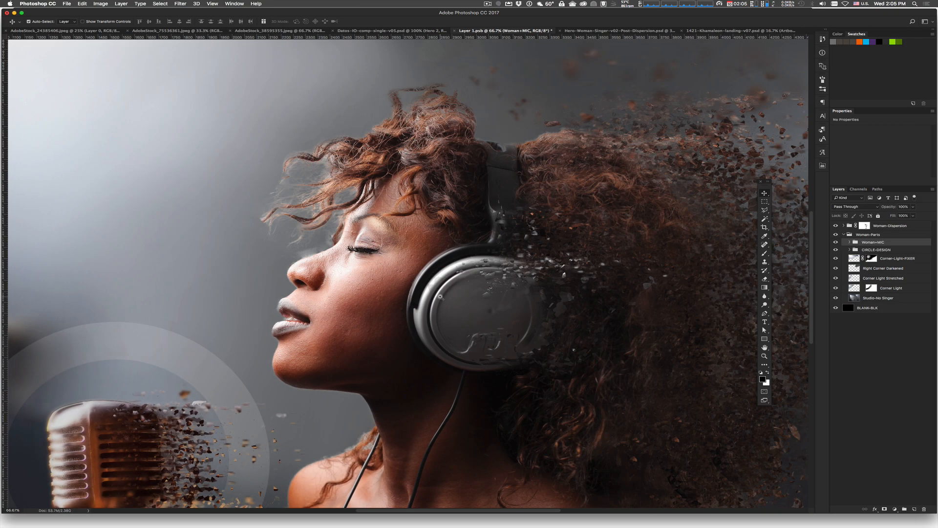
left_click(440, 297, "super")
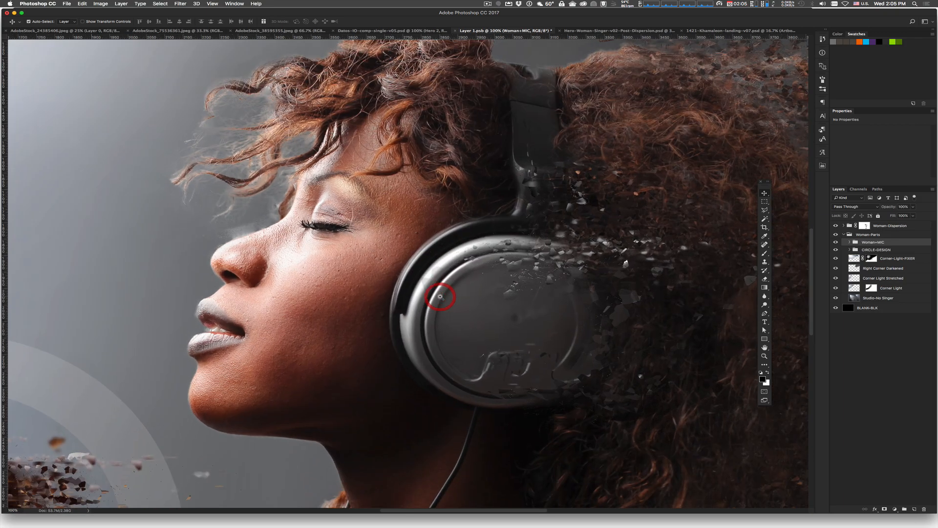
left_click(440, 296, "alt+super")
left_click(440, 297, "alt+super")
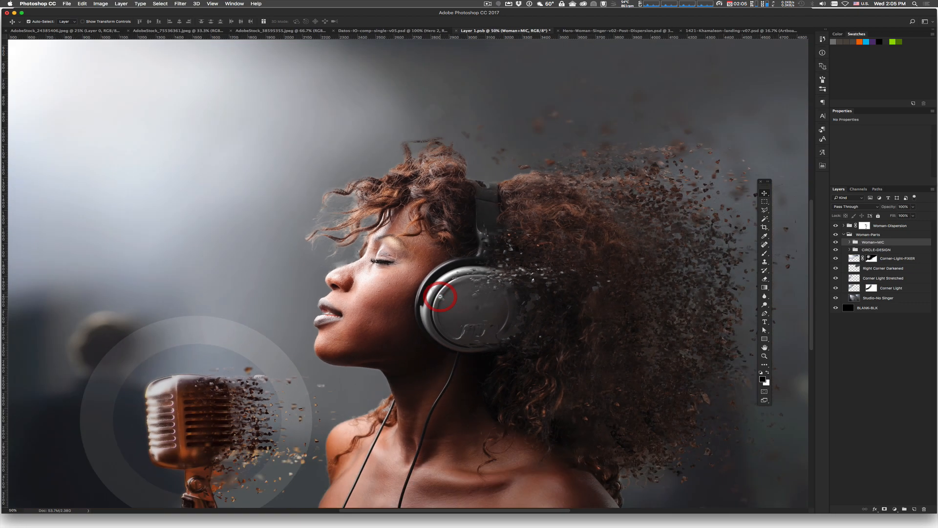
left_click(440, 297, "alt+super")
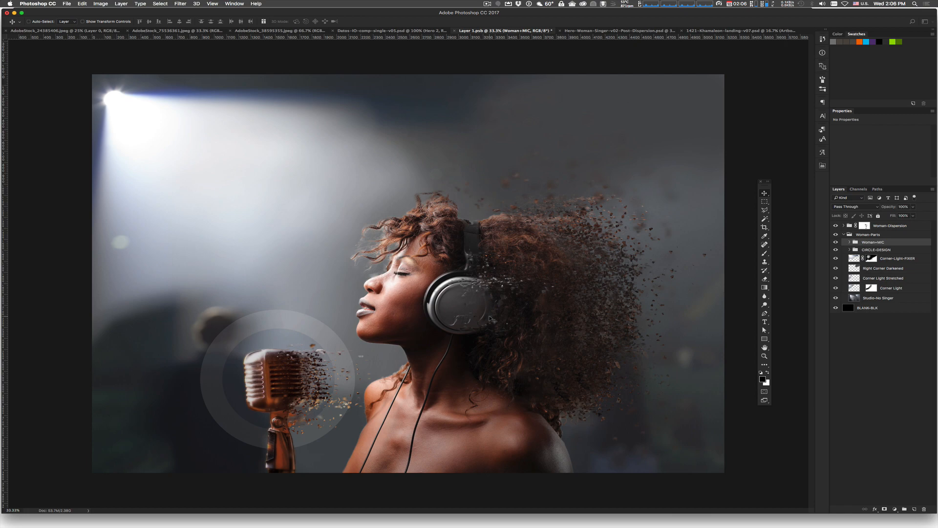
- Check the hero artwork's pixel dimensions in Image Size without changing them, and return to the Datos-IO comp
key("super+alt+i")
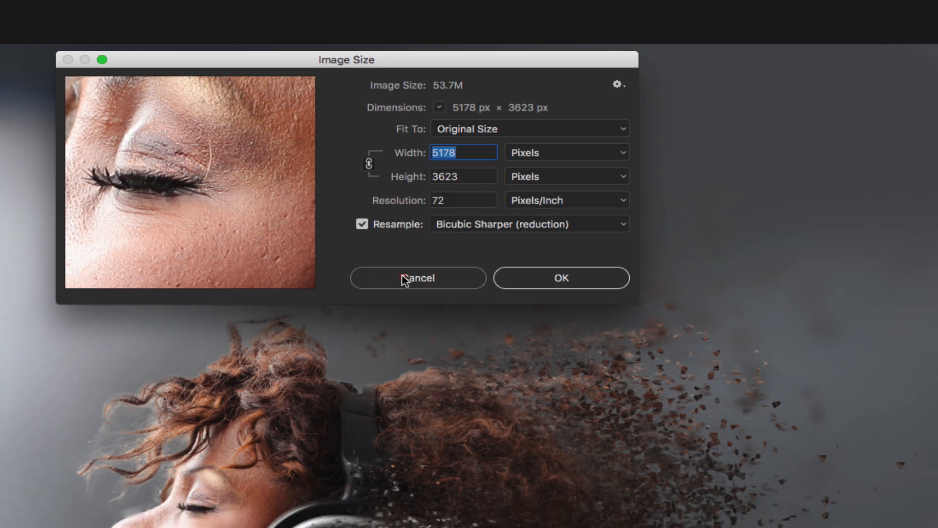
left_click(400, 285)
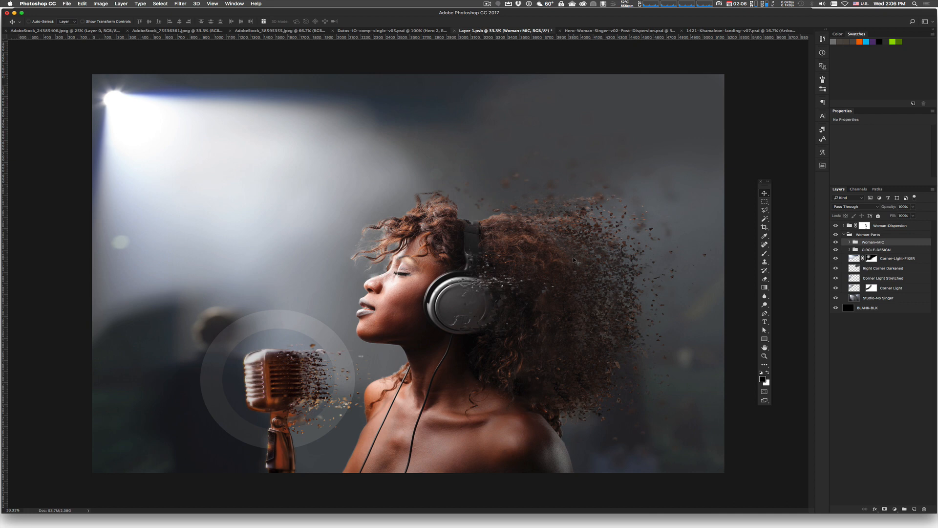
left_click(405, 30)
- Expand the BKGRND group and select the bkgrnd layer inside middle-bckgrnd-1
scroll(476, 166, "up", 1)
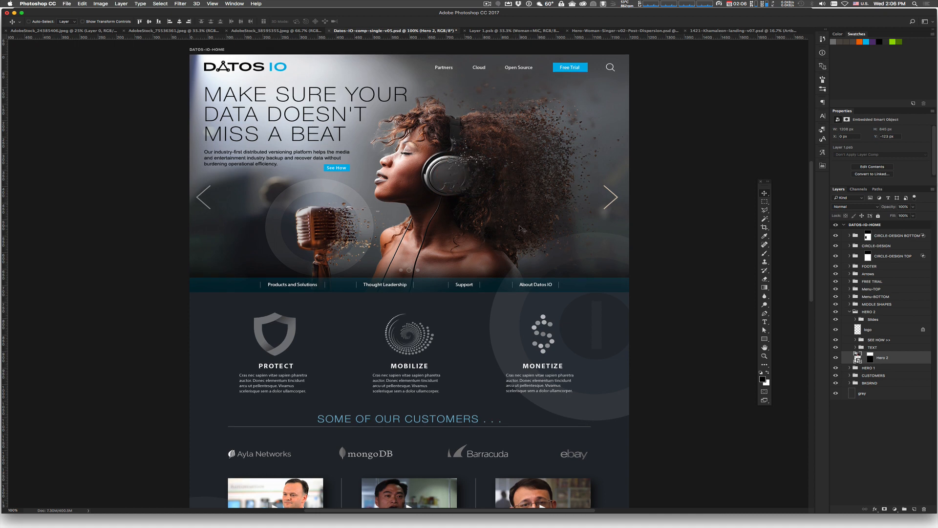
scroll(532, 236, "up", 1)
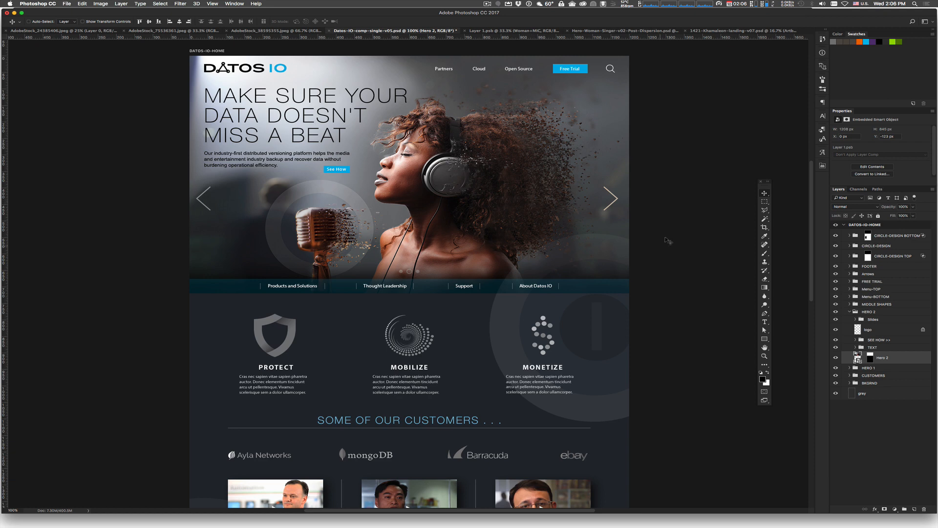
scroll(661, 119, "down", 1)
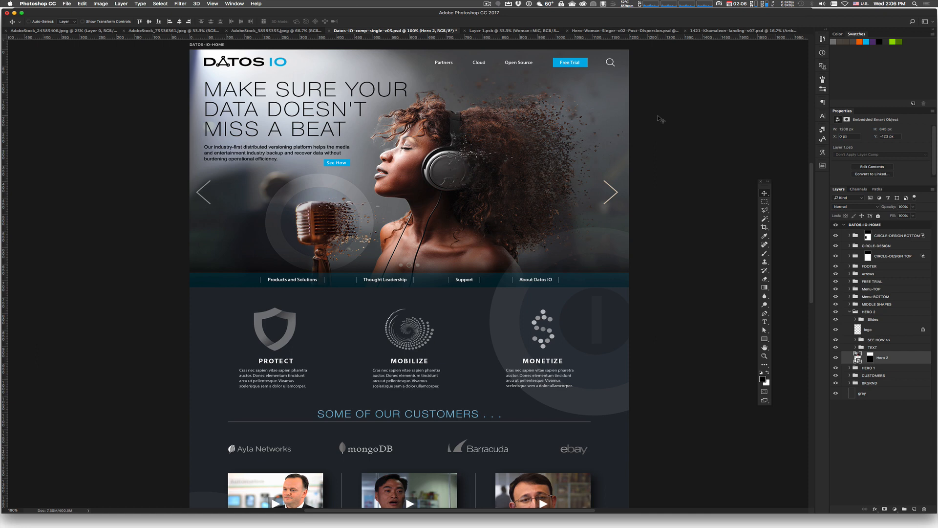
scroll(635, 94, "down", 1)
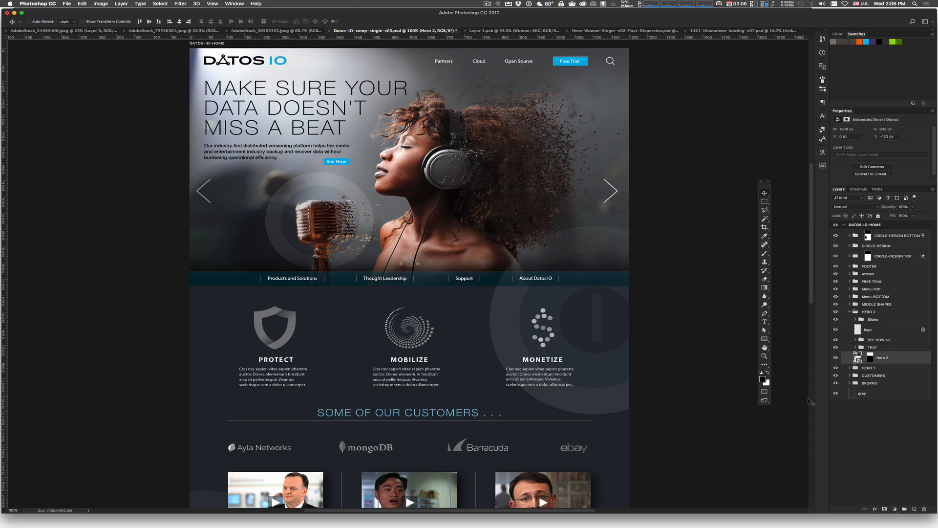
left_click(850, 383)
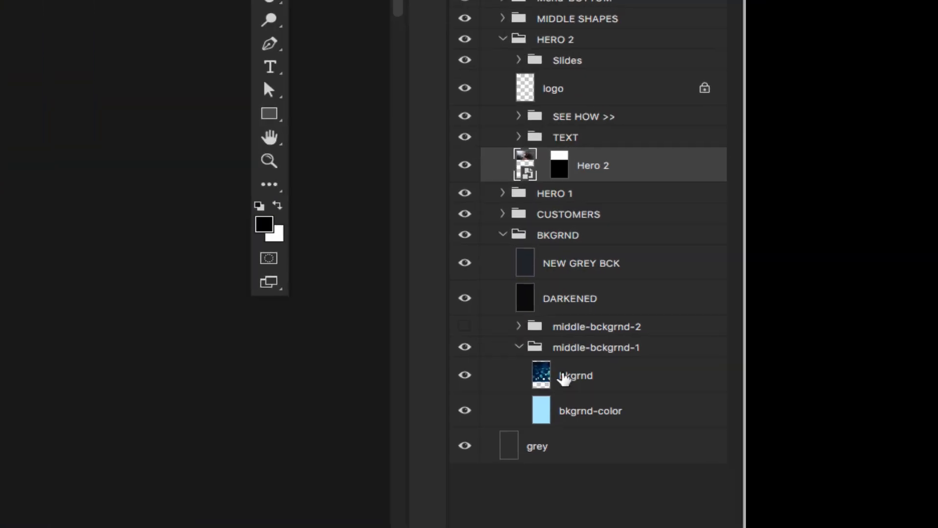
left_click(638, 386)
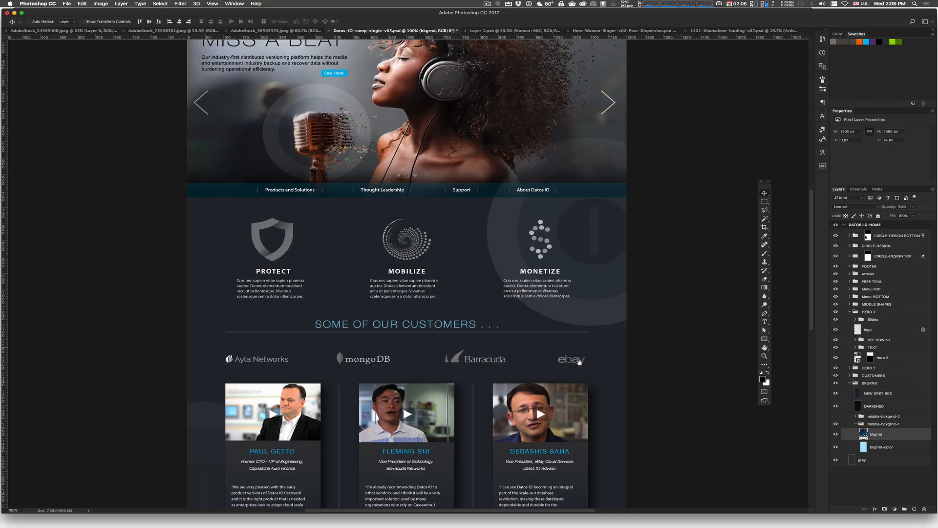
left_click_drag(580, 362, 584, 398)
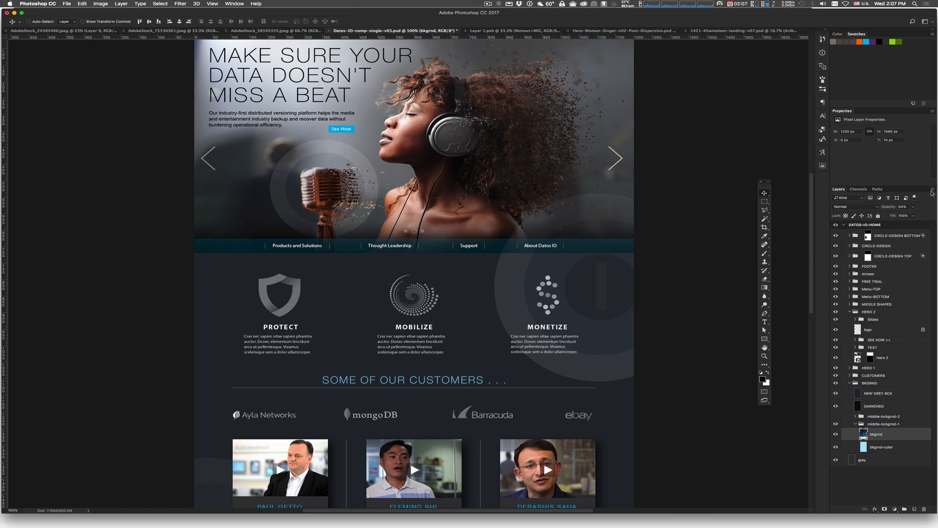
left_click(932, 189)
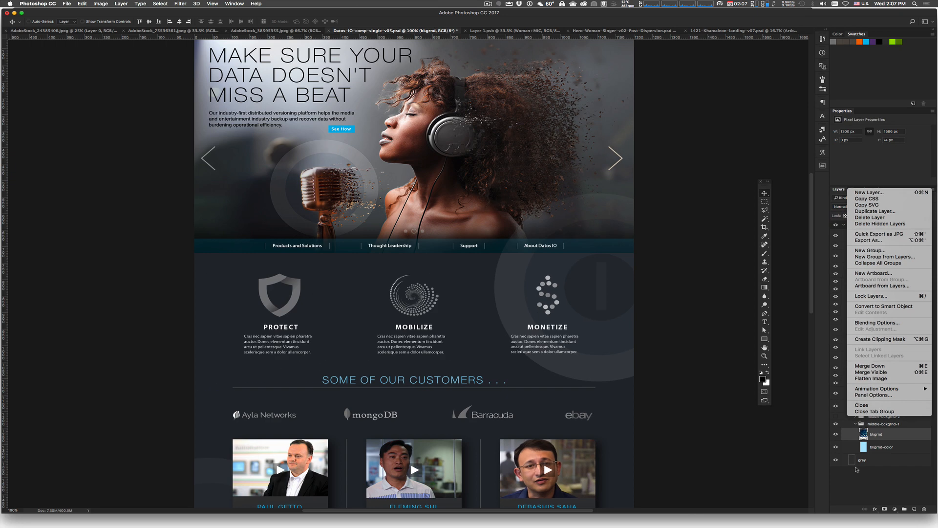
left_click(862, 479)
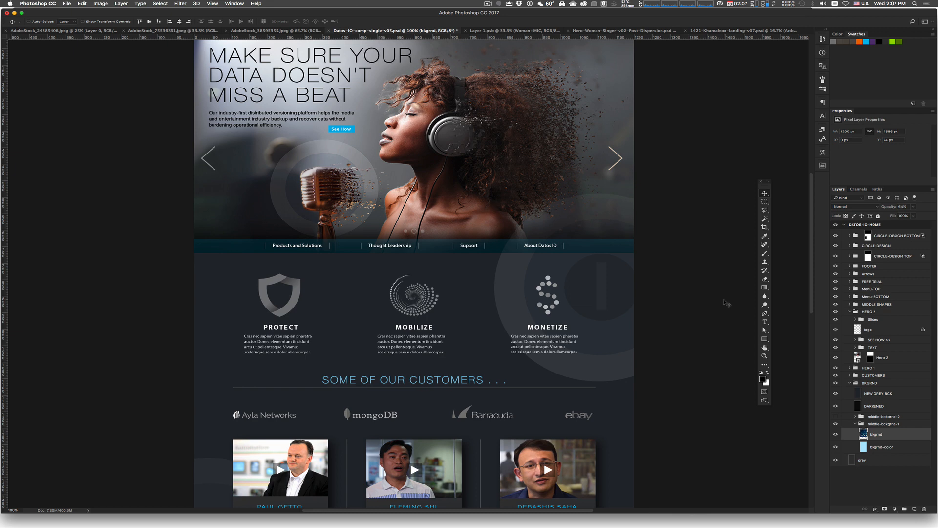
scroll(727, 303, "down", 1)
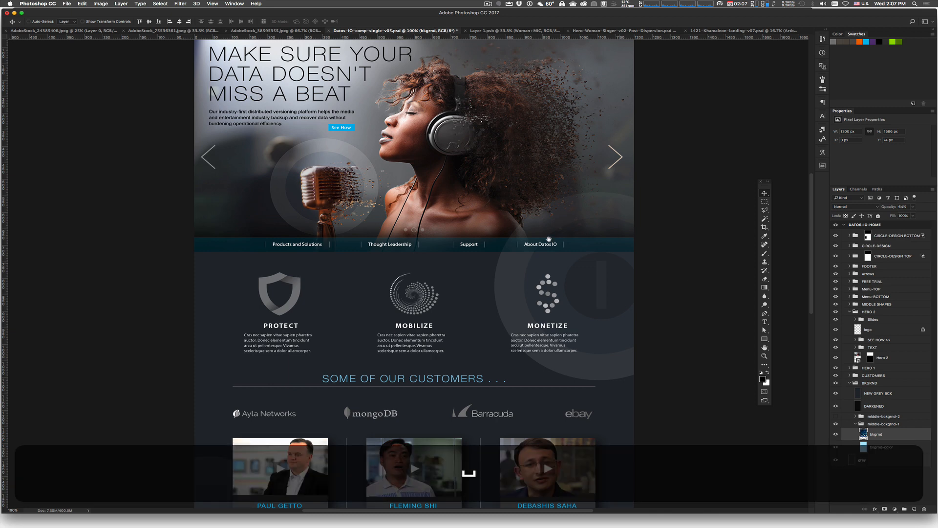
scroll(684, 283, "up", 5)
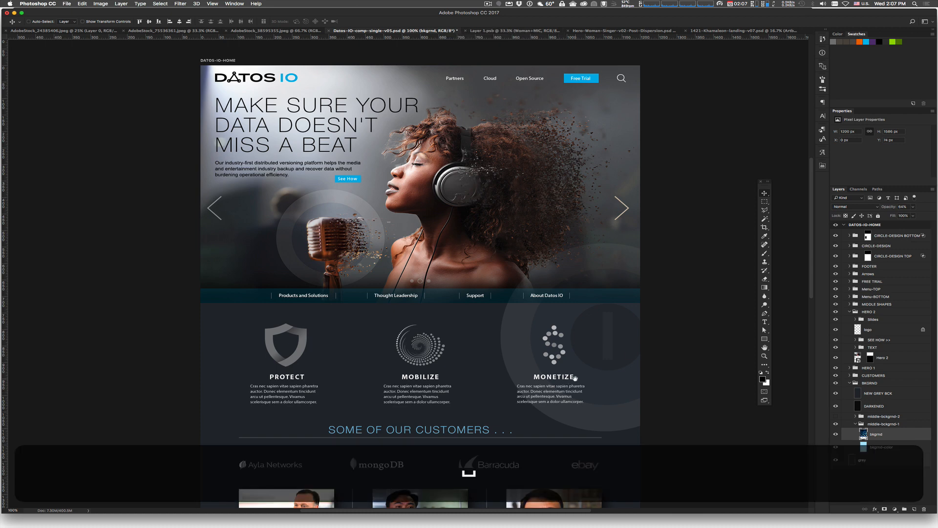
left_click_drag(576, 378, 556, 370)
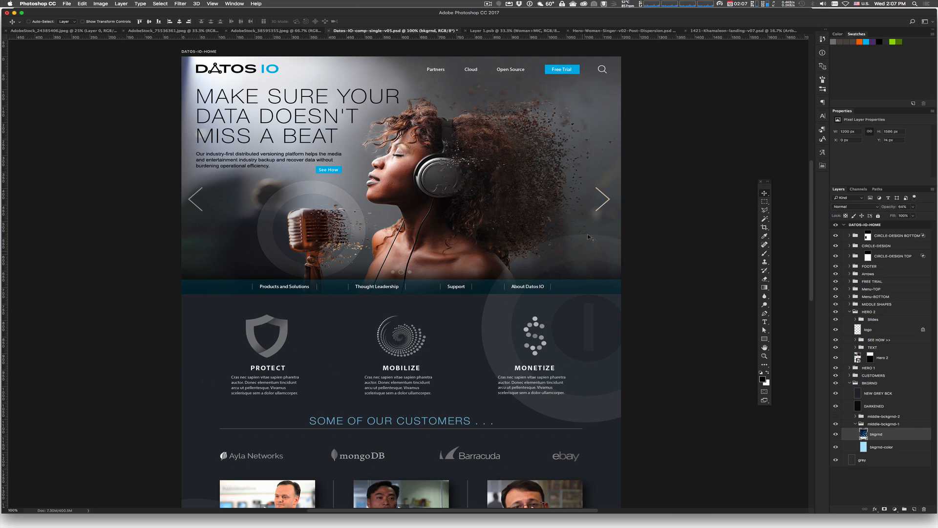
scroll(467, 195, "down", 1)
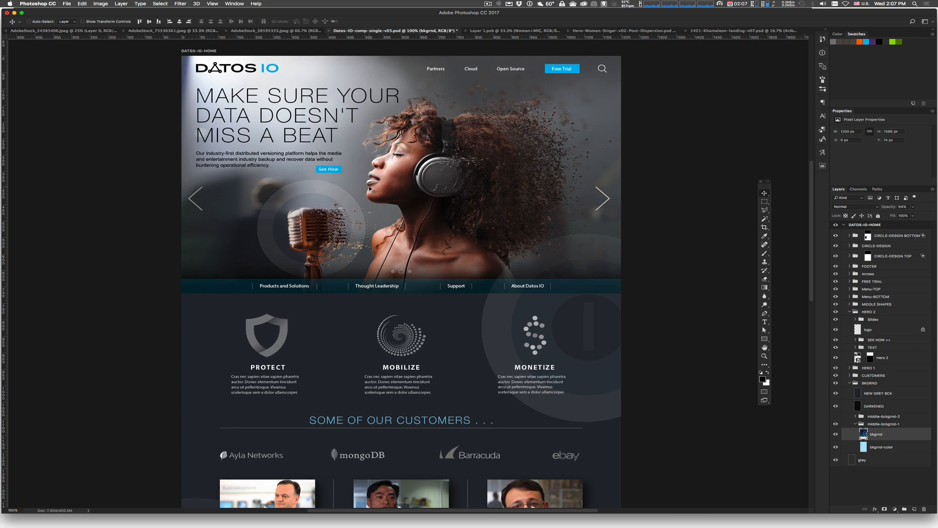
scroll(425, 147, "down", 1)
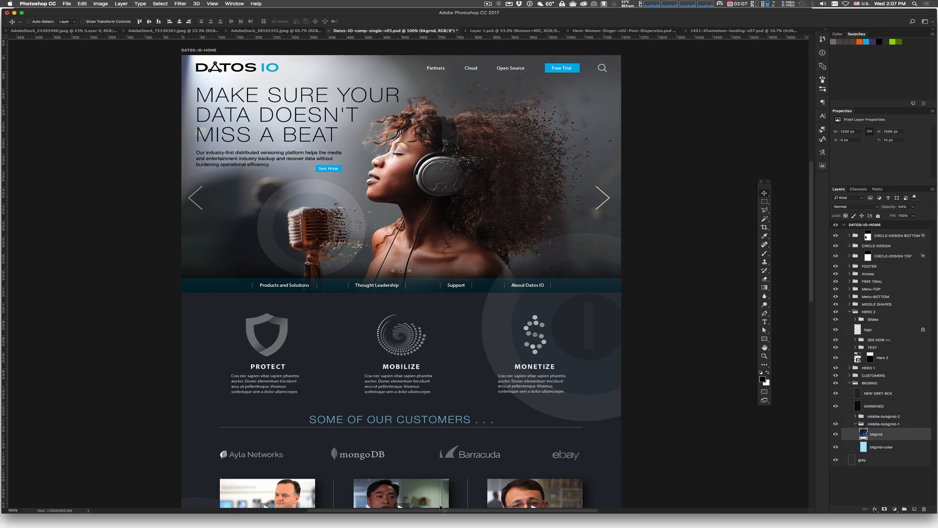
scroll(430, 155, "up", 1)
scroll(430, 146, "up", 1)
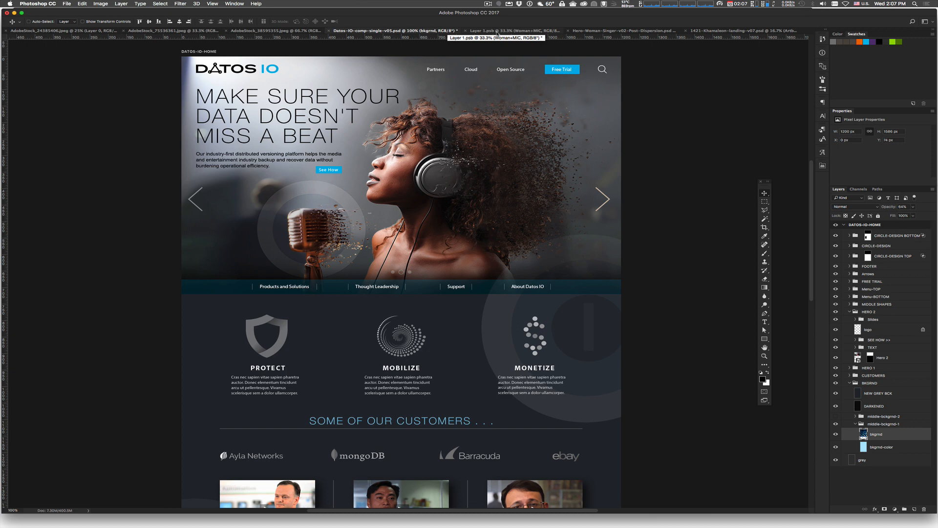
scroll(457, 239, "down", 1)
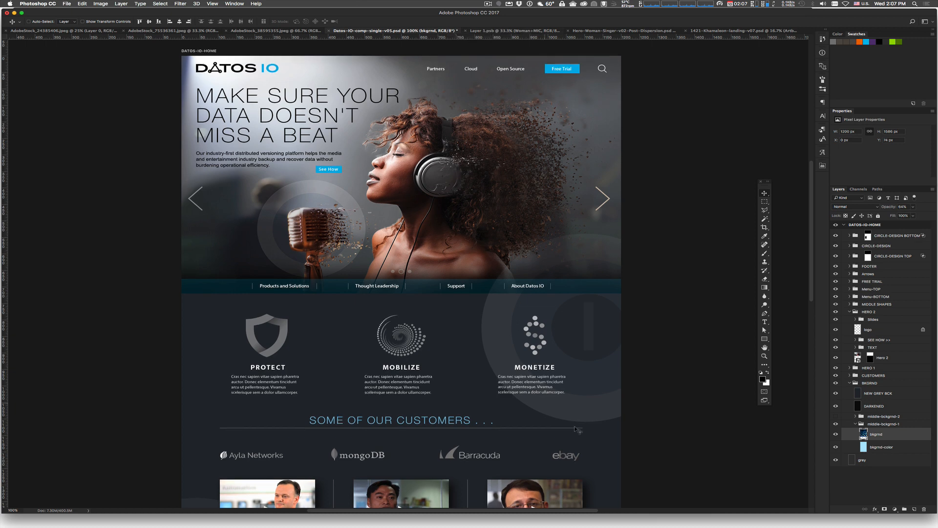
- Collapse the BKGRND and HERO 2 layer groups in the Datos-IO comp
left_click(851, 383)
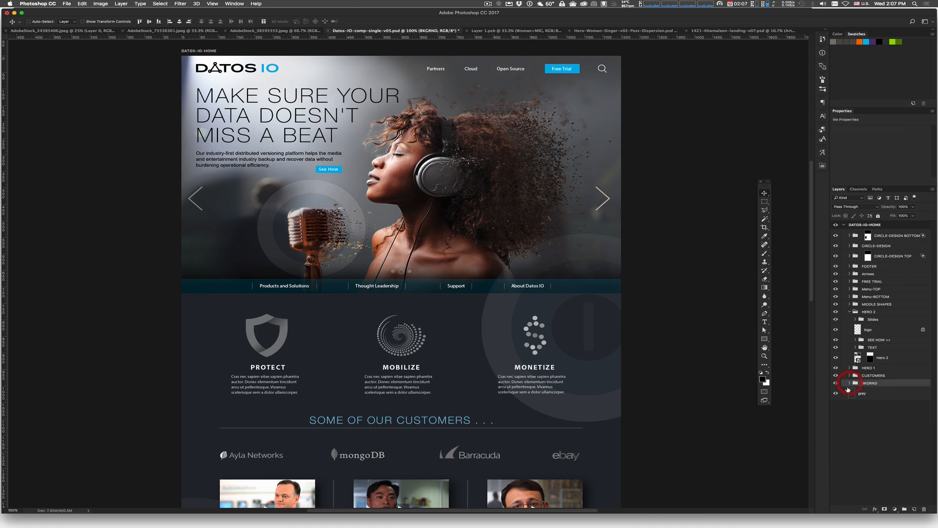
left_click(851, 312)
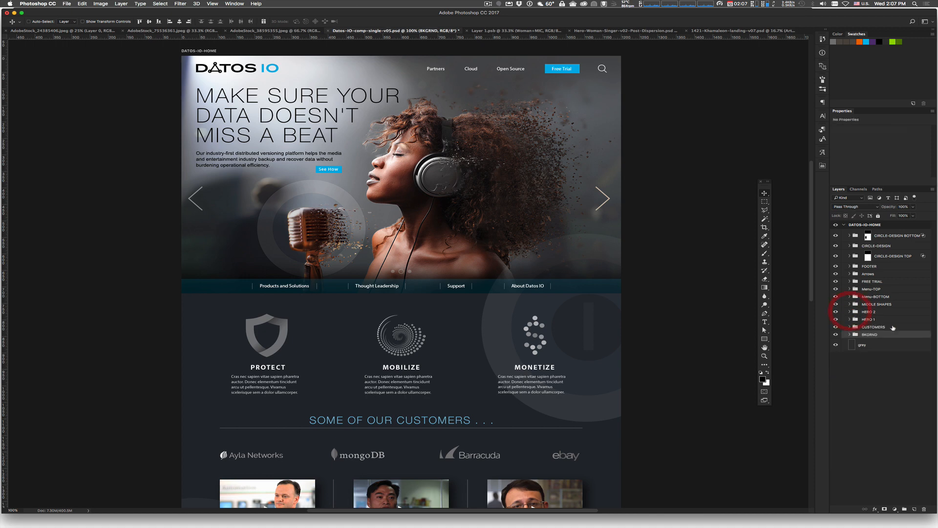
scroll(655, 310, "down", 1)
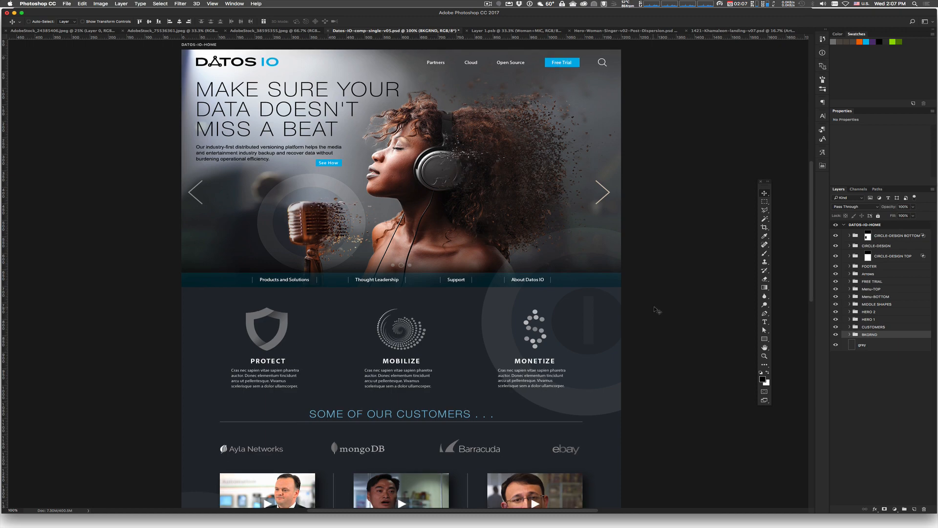
key("space")
mouse_move(477, 217)
left_mouse_down()
mouse_move(492, 228)
mouse_move(475, 228)
left_mouse_up()
left_click(460, 208, "super")
left_click(432, 210, "alt")
scroll(447, 232, "down", 1)
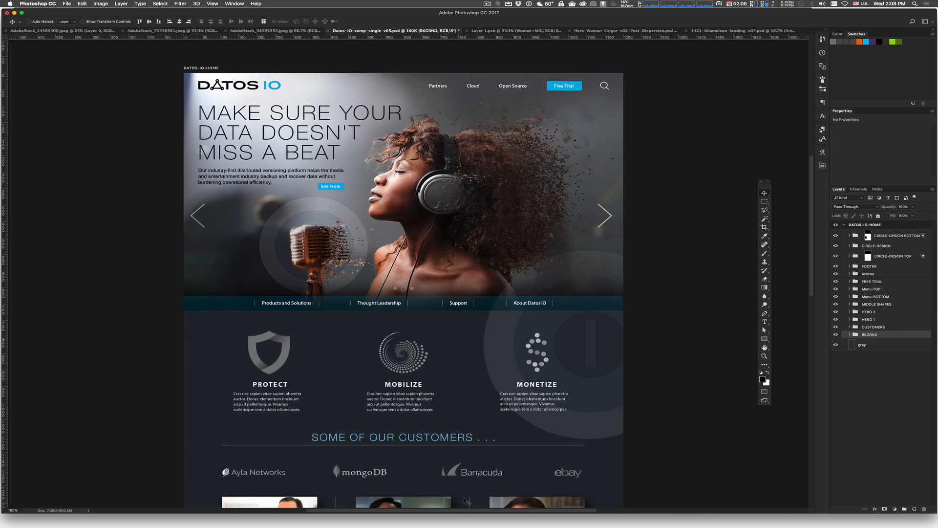
- Switch to Layer 1.psb and compare the hero artwork with the Woman-Dispersion group hidden and shown
left_click(531, 30)
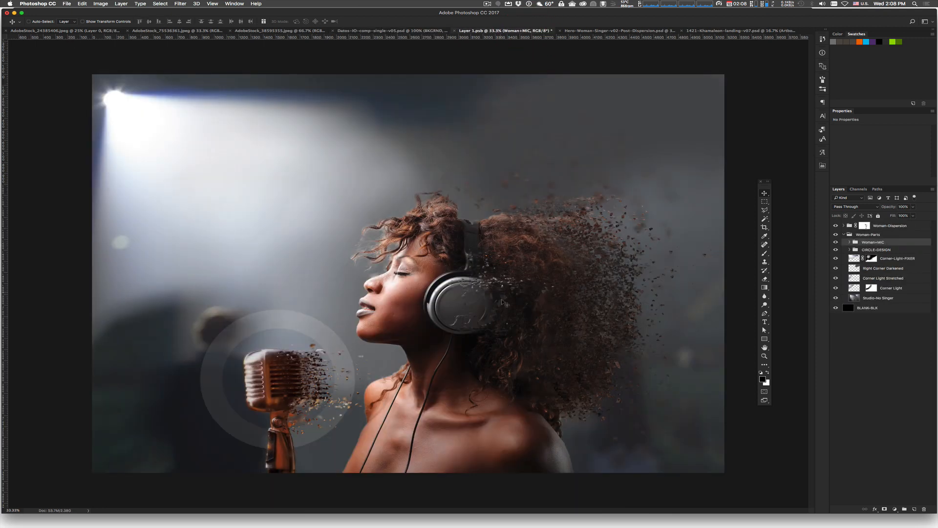
key("space")
left_click(506, 301)
left_click(837, 226)
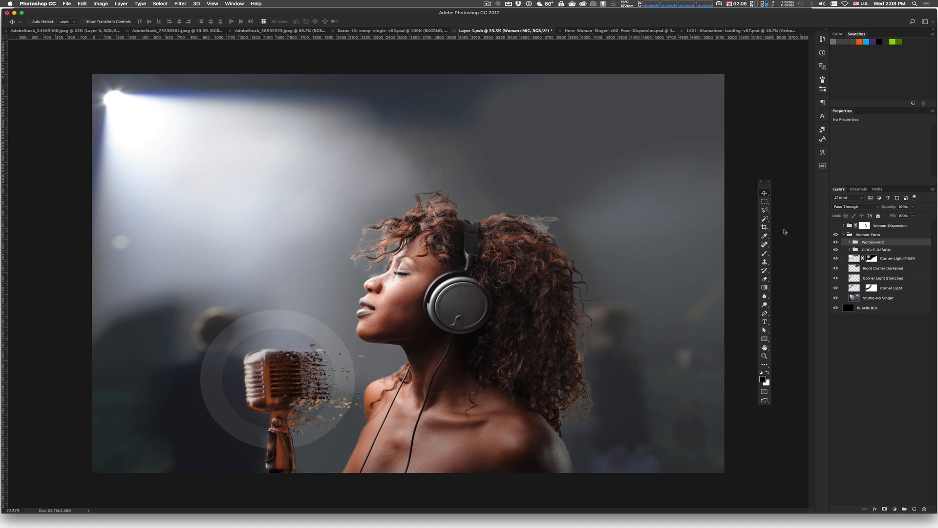
left_click(835, 226)
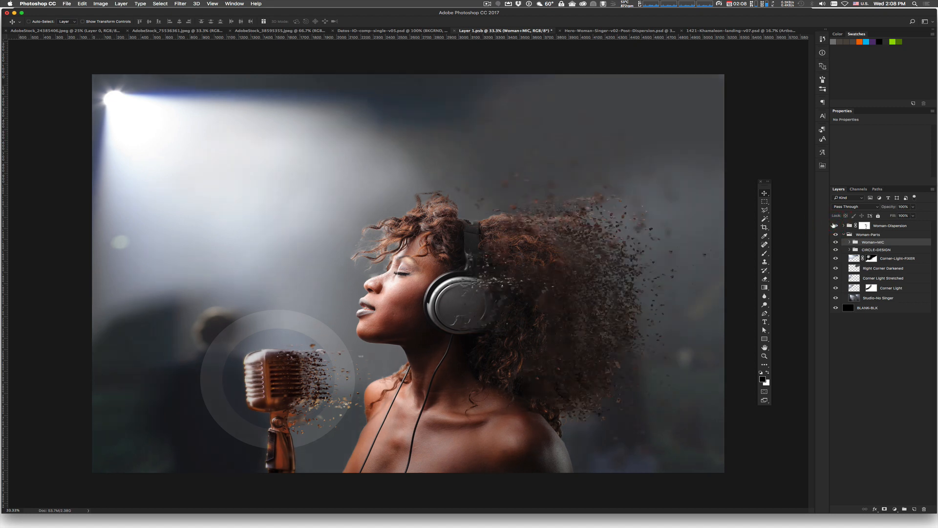
- Switch to Chrome and review the Dispersion Photoshop Action page on GraphicRiver, including its two usage steps and example artwork
left_click(399, 509)
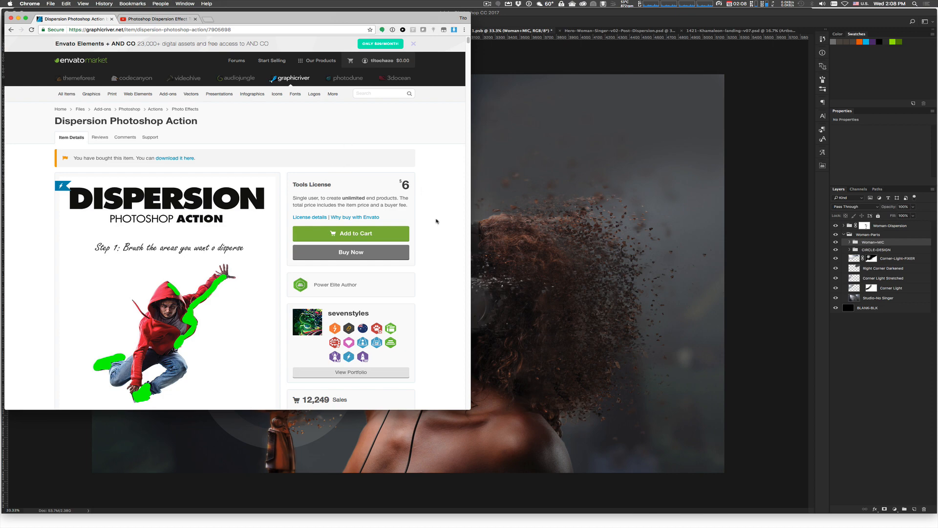
key("space")
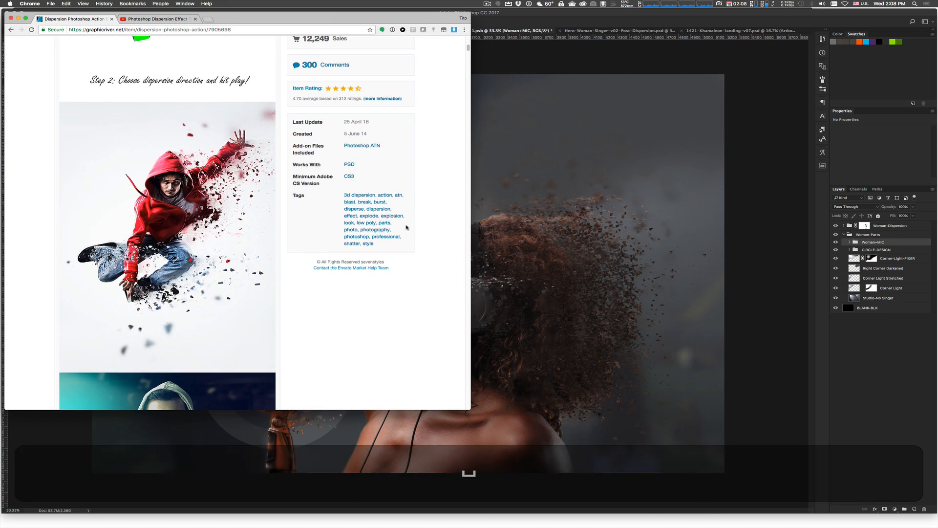
scroll(407, 227, "down", 2)
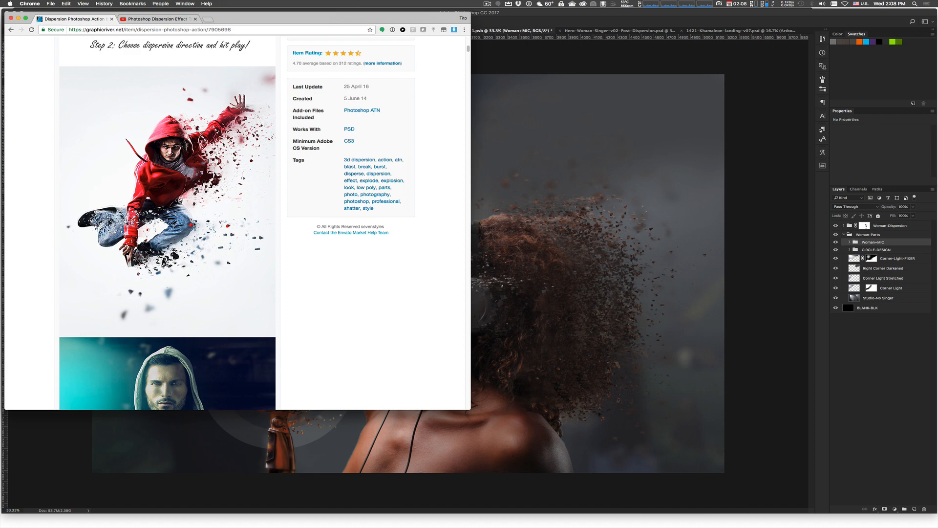
scroll(176, 149, "up", 10)
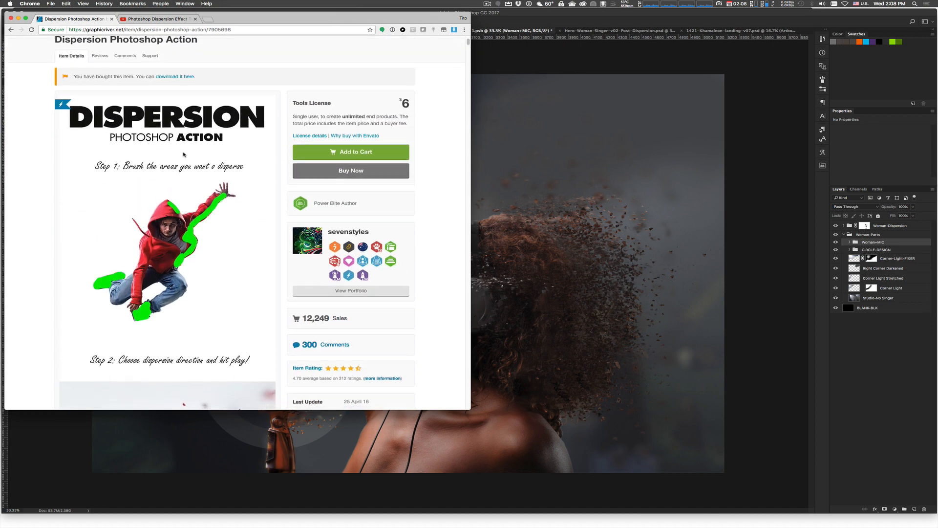
scroll(183, 154, "up", 2)
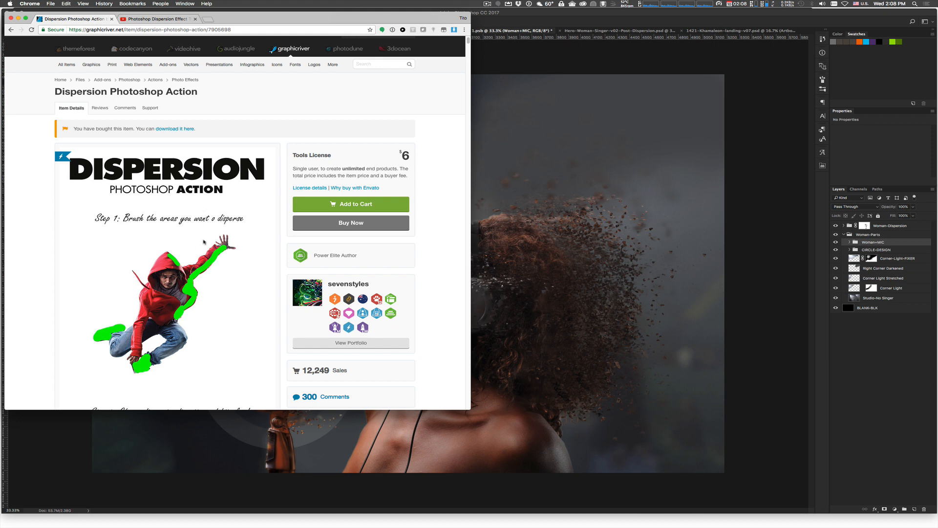
- Return to Photoshop, show the Actions panel to examine the Dispersion set's direction actions, and close the panel
left_click(649, 114)
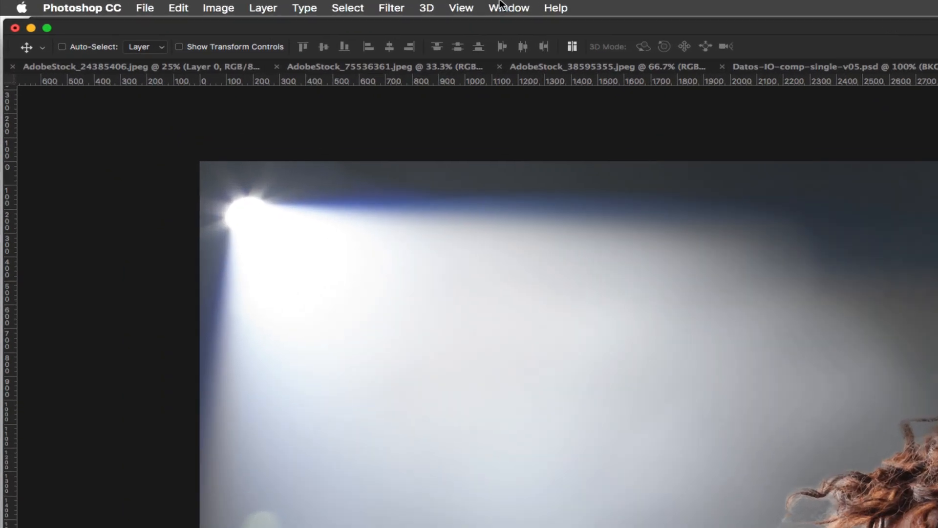
left_click(231, 2)
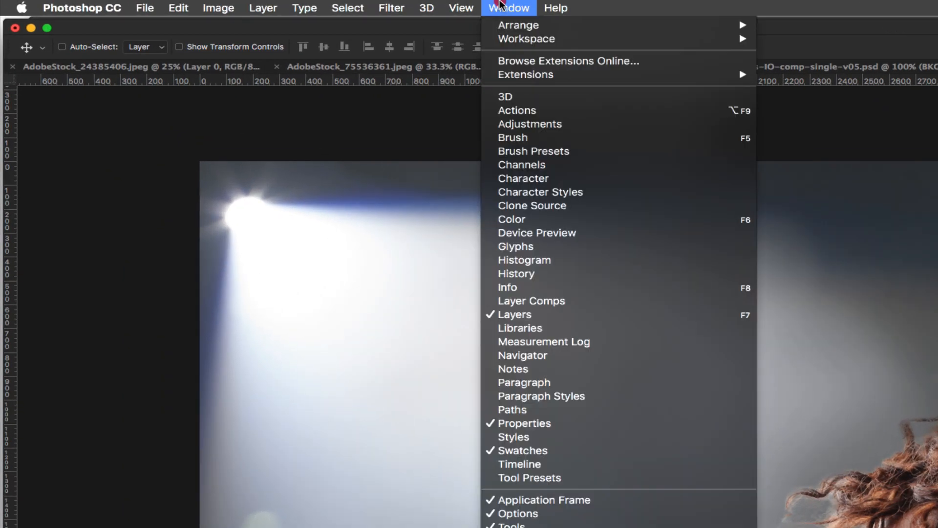
left_click(502, 110)
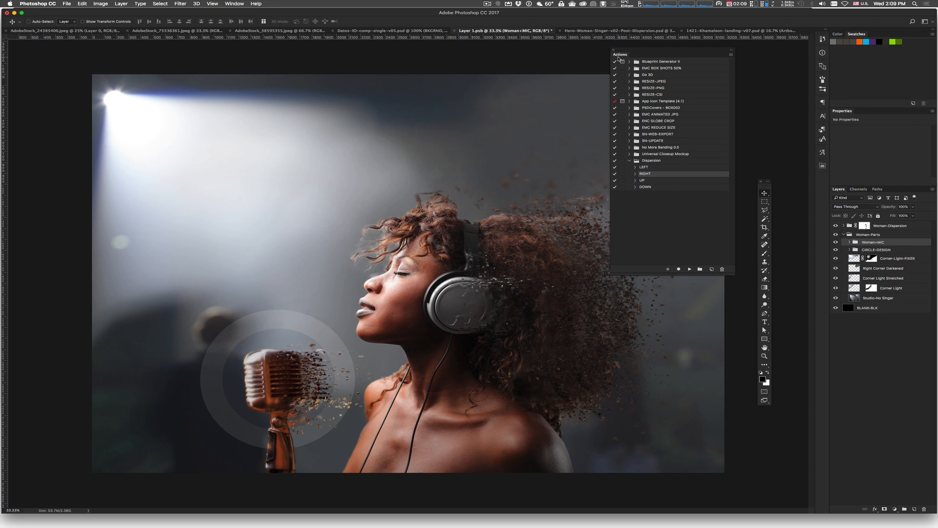
left_click(614, 50)
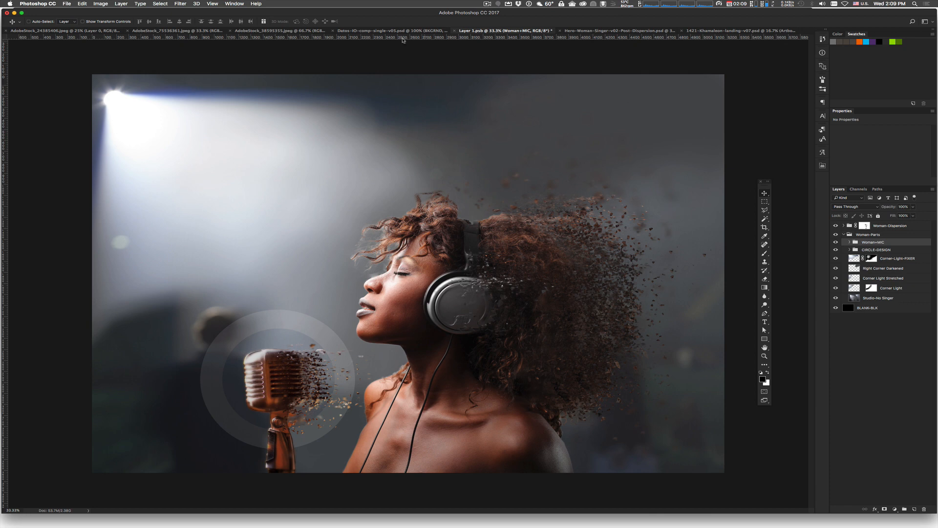
- View the woman and stage stock photos, and compare them with the Hero-Woman-Singer-v02-Post-Dispersion composite
left_click(59, 31)
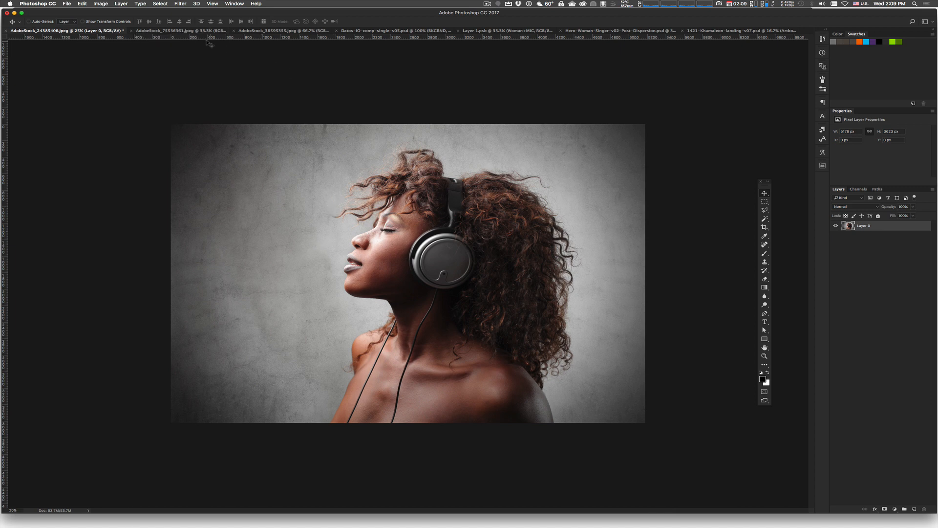
left_click(184, 31)
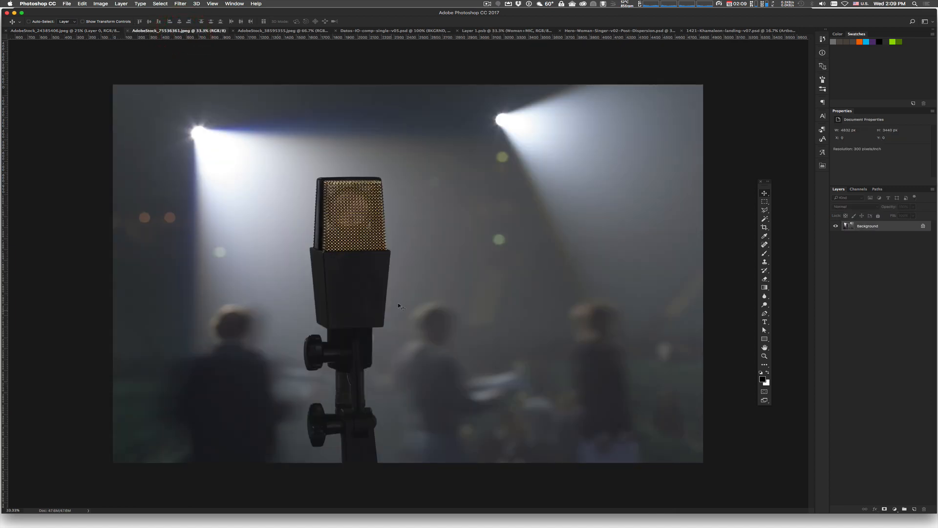
left_click(593, 31)
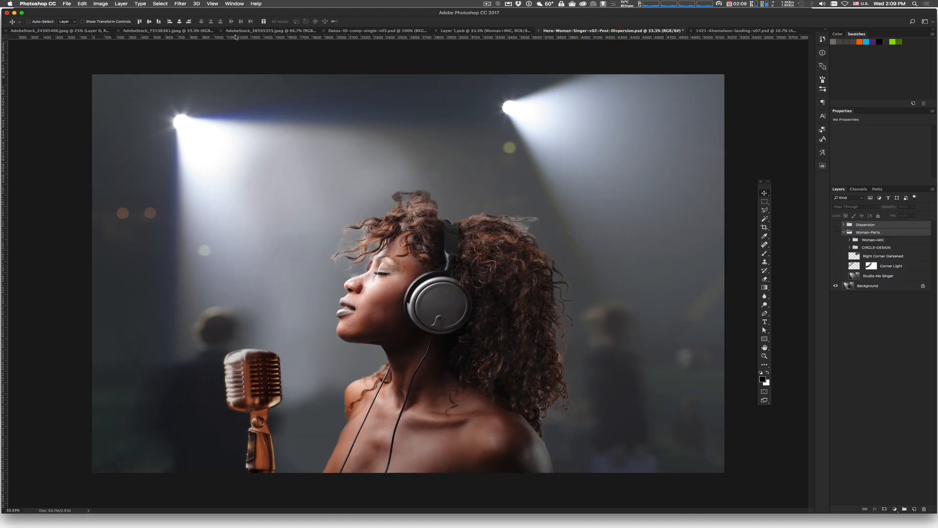
- View the whole vintage microphone stock photo at 33.3%, and return to the stage stock photo
left_click(259, 31)
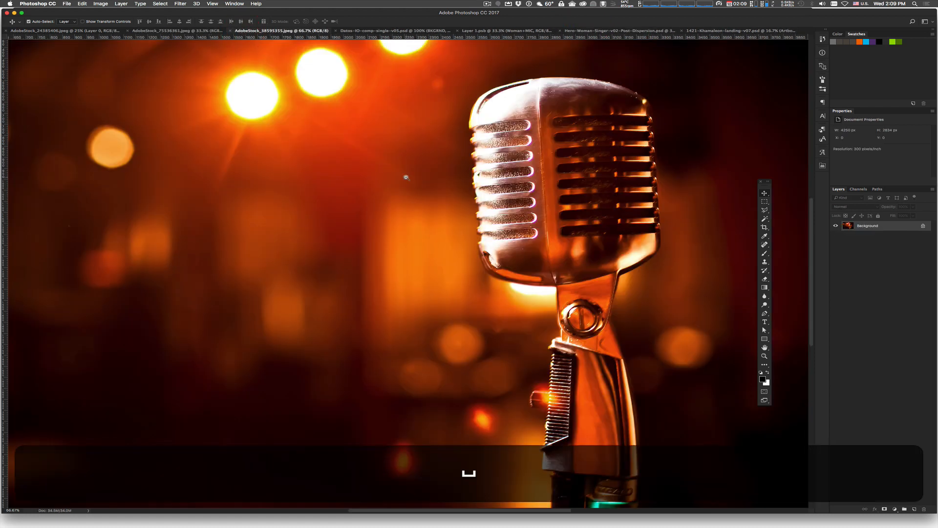
left_click(406, 177, "alt")
left_click(432, 235, "alt")
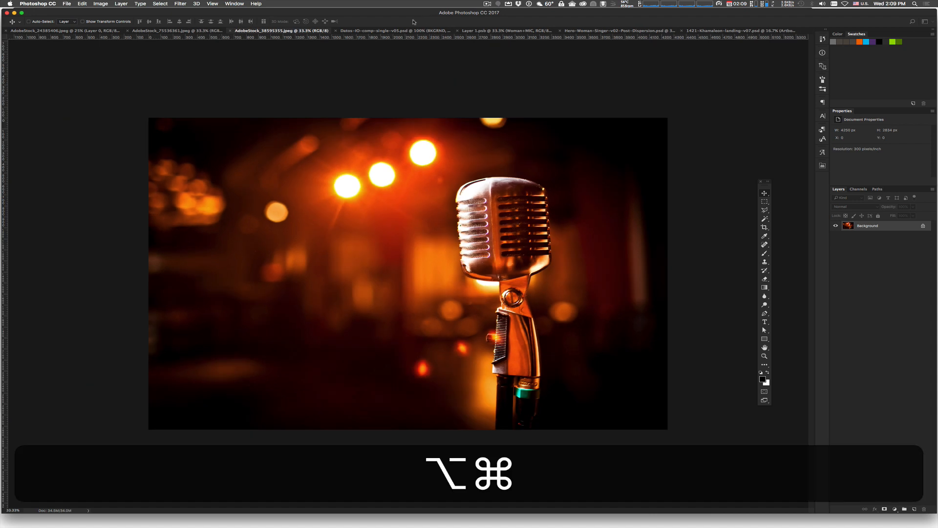
left_click(199, 30)
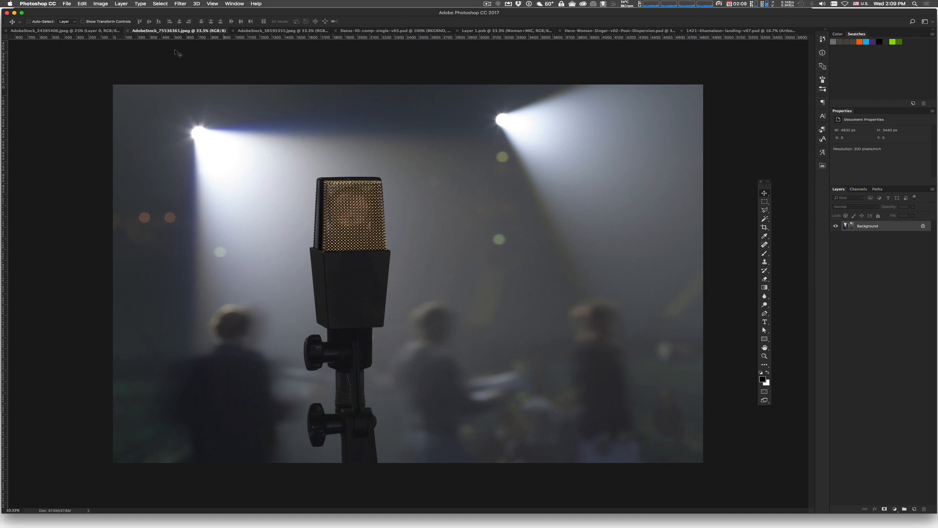
- Inspect the curly hair edges in the AdobeStock_24385406 woman photo at 66.7%, and return to 33.3% magnification
left_click(67, 32)
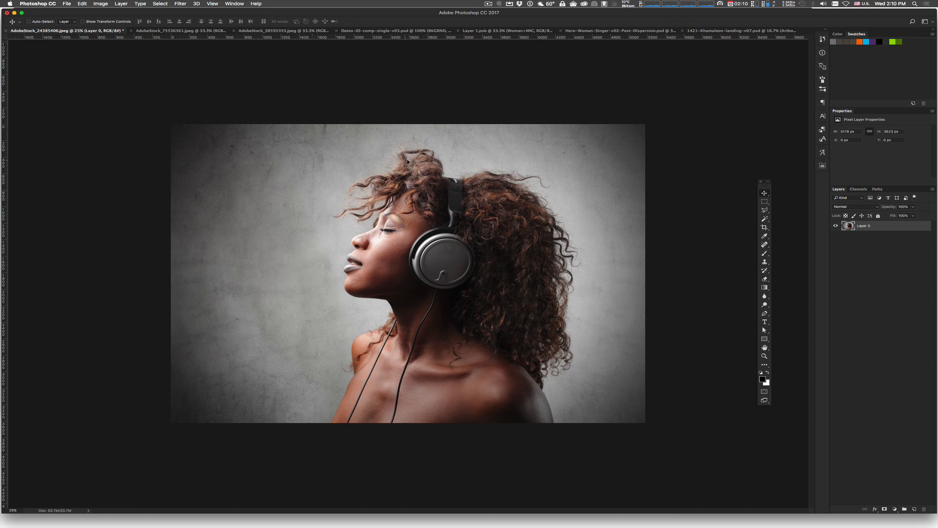
left_click(571, 282, "super")
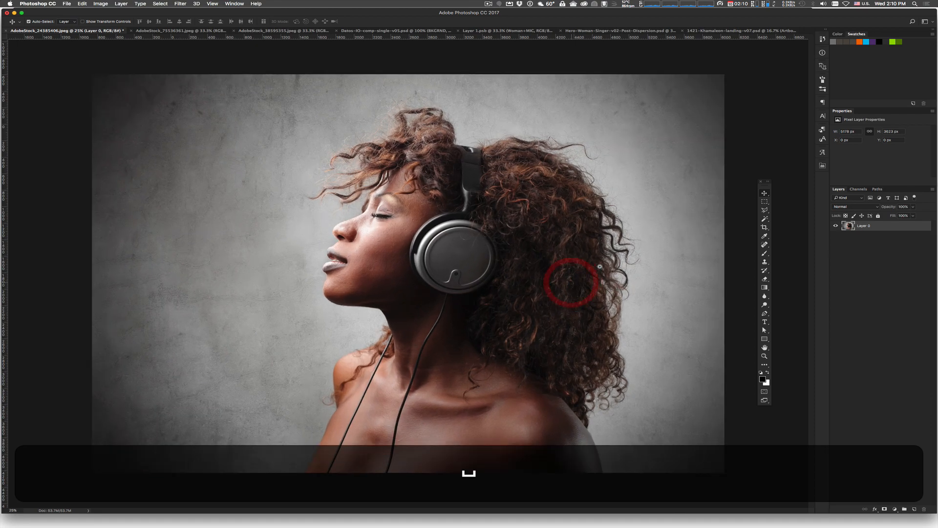
left_click(606, 263, "super")
left_click(622, 256, "super")
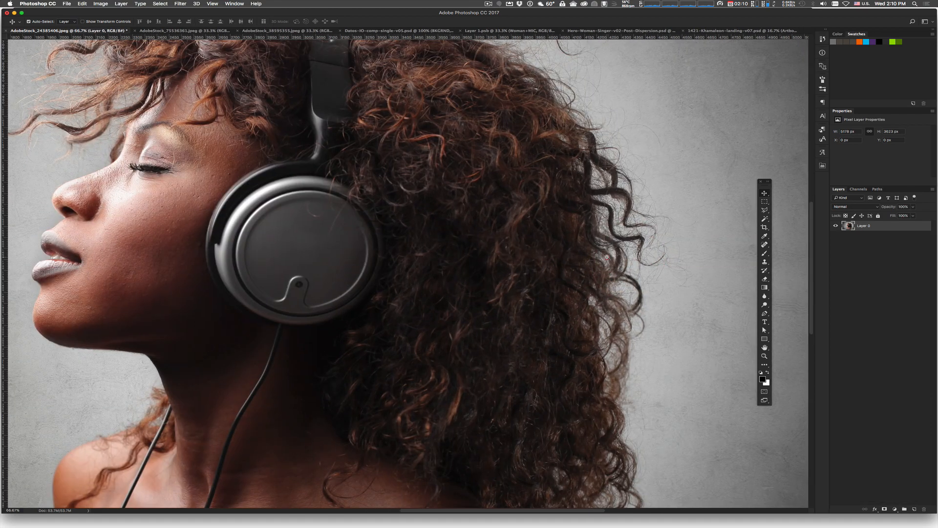
left_click(607, 257, "alt+super")
left_click(577, 252, "alt+super")
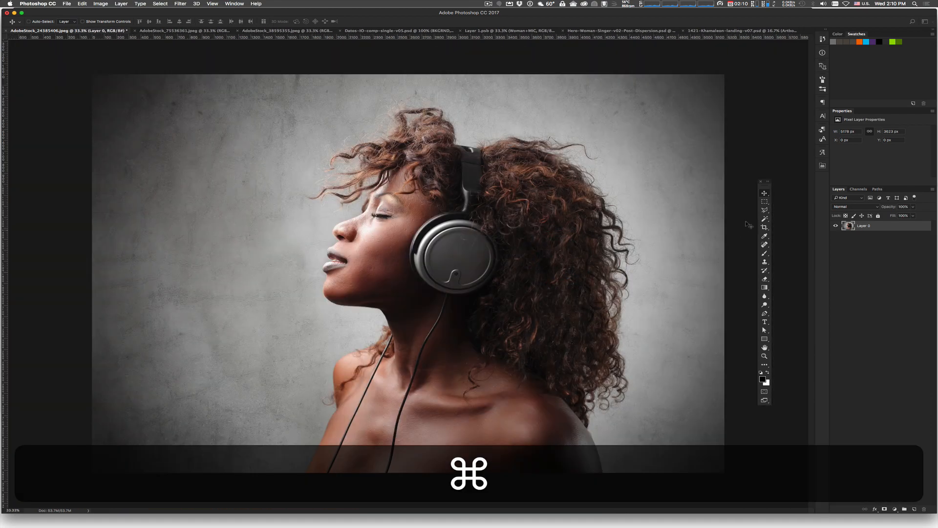
- Try a rough Polygonal Lasso selection around the outer edge of the hair behind the headphones, and deselect it
left_click(765, 211)
left_click(615, 202)
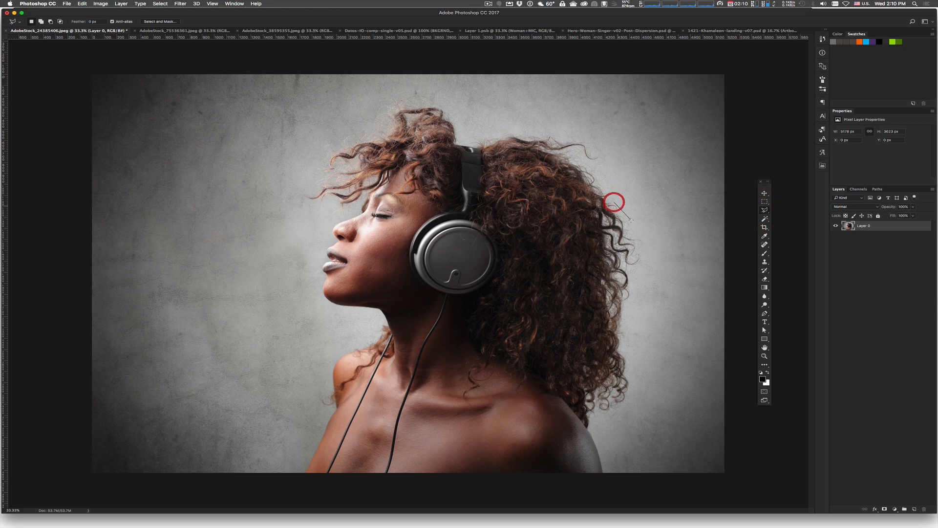
left_click(631, 221)
left_click(635, 257)
left_click(632, 305)
left_click(633, 364)
left_click(593, 393)
left_click(550, 362)
left_click(607, 261)
left_click(615, 202)
key("super+d")
- Activate the Polygonal Lasso tool and open the woman photo in the Select and Mask workspace
left_click(765, 202)
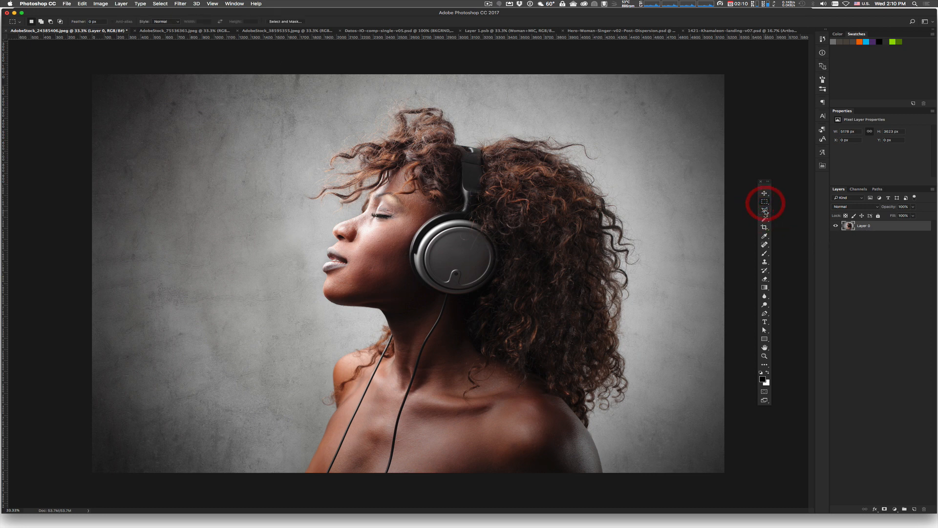
left_click(765, 210)
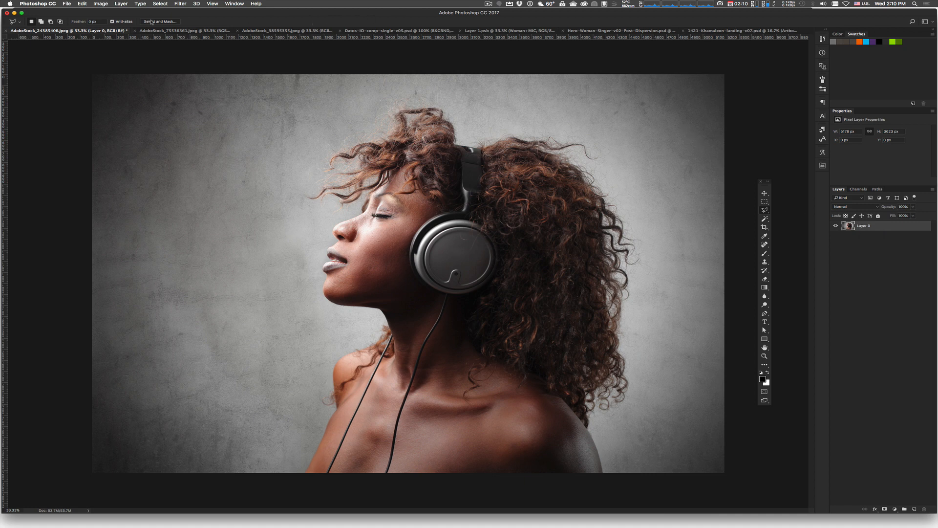
left_click(153, 4)
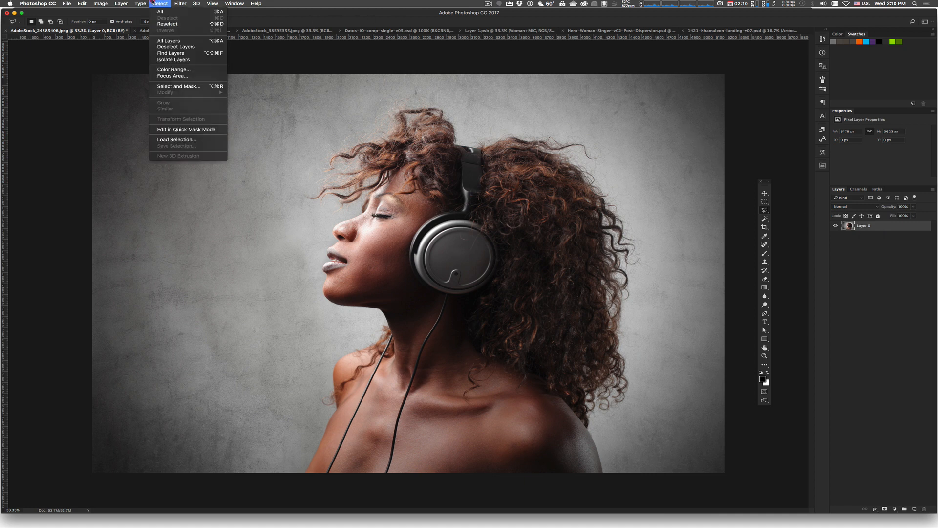
left_click(164, 87)
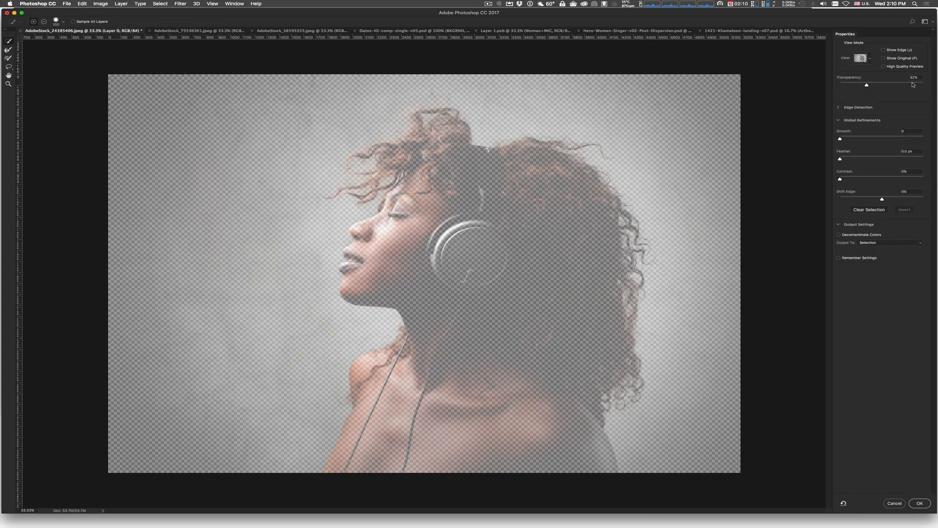
- Set the overlay transparency to 23% and soften the Quick Selection brush by lowering its hardness
mouse_move(867, 86)
left_mouse_down()
mouse_move(931, 89)
mouse_move(869, 89)
left_mouse_up()
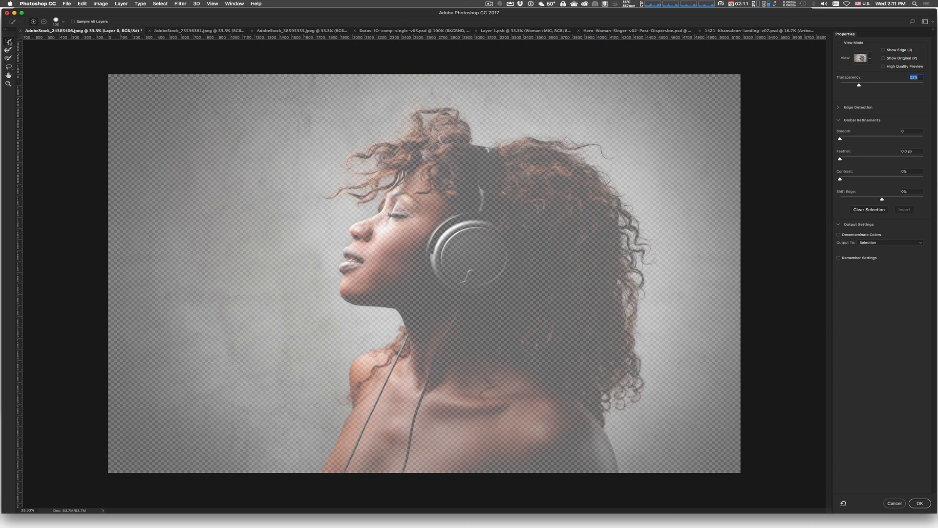
left_click(9, 50)
left_click(9, 42)
left_click(63, 21)
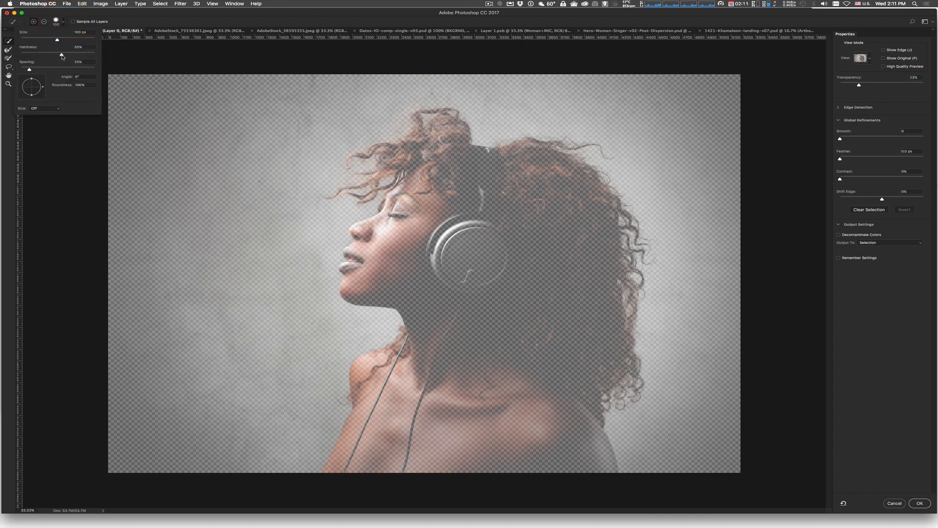
left_click_drag(61, 55, 54, 55)
left_click(182, 20)
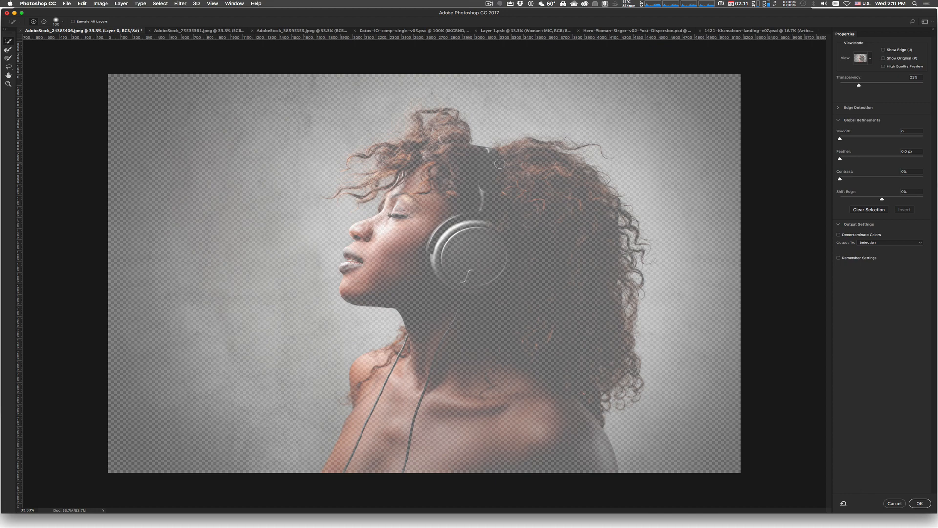
- Enlarge the Quick Selection brush and select the headband and the hair over the top and down the back of the head
key("bracketright")
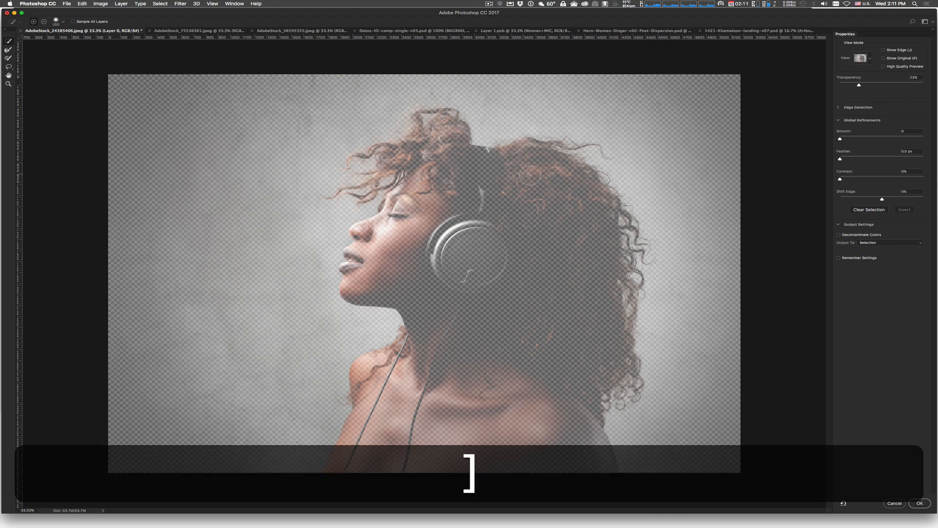
key("bracketleft")
key("bracketright")
mouse_move(550, 174)
left_mouse_down()
mouse_move(468, 168)
mouse_move(446, 140)
left_mouse_up()
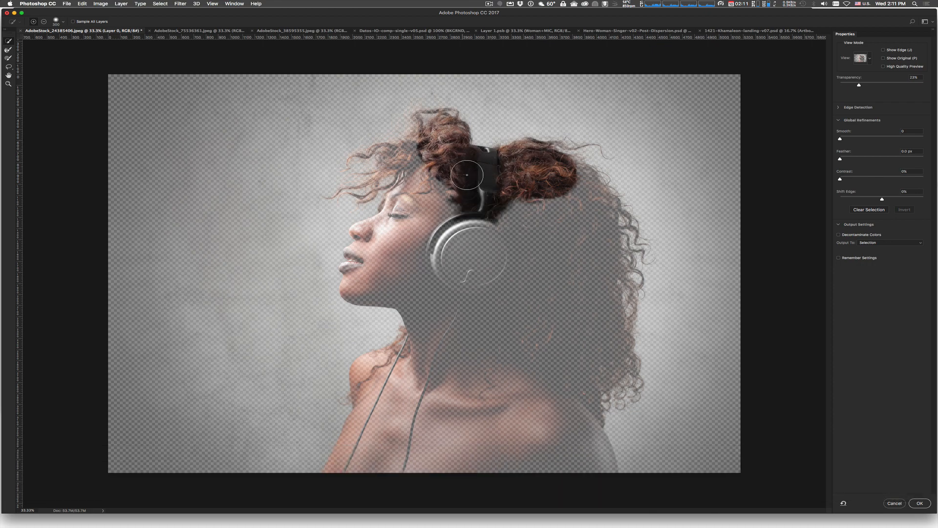
mouse_move(574, 184)
left_mouse_down()
mouse_move(604, 240)
mouse_move(602, 289)
left_mouse_up()
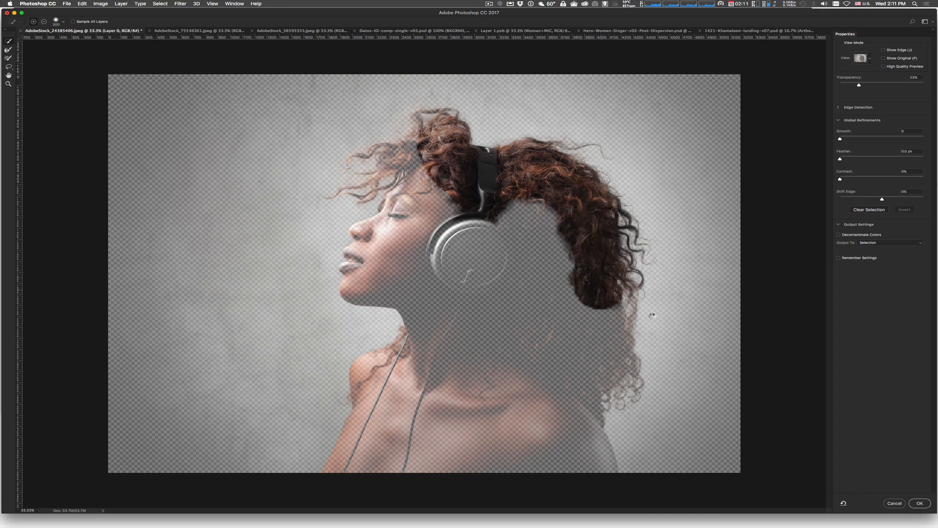
- Inspect the selected curls at the back of the head at 200% magnification with transparency at 100%, and return to 50% magnification
left_click(642, 243, "super")
left_click(640, 240, "super")
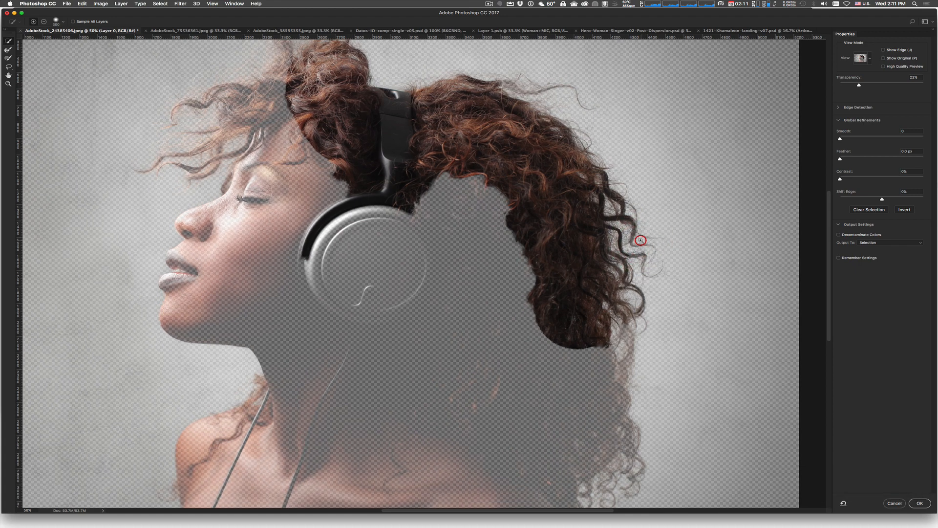
left_click(638, 240, "super")
left_click(635, 240, "super")
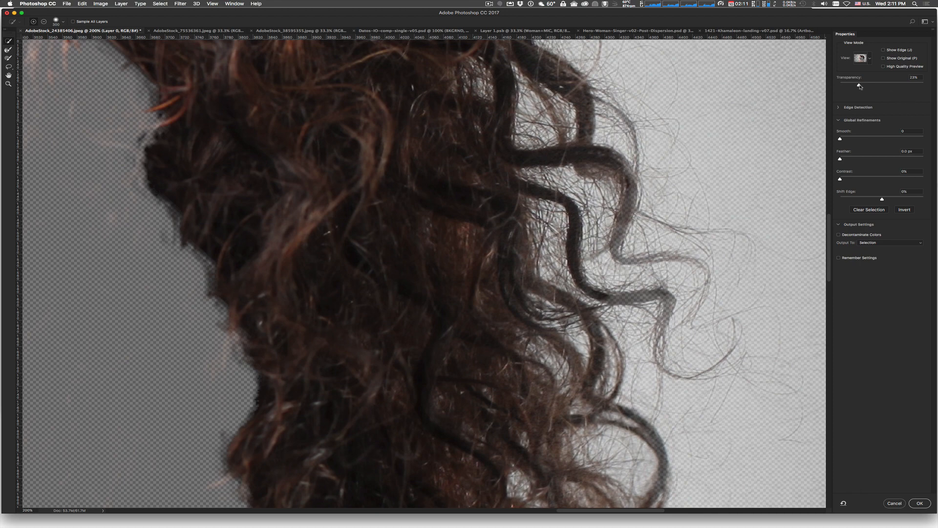
left_click_drag(860, 86, 927, 89)
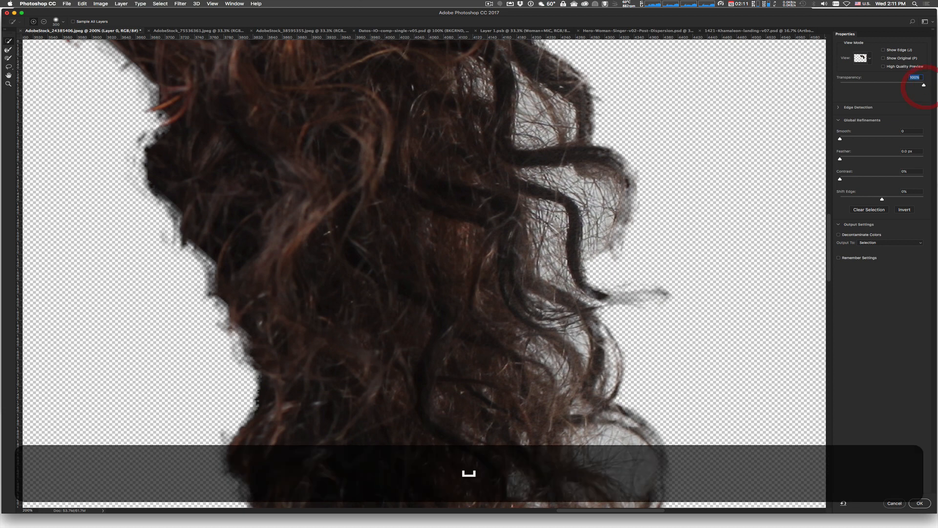
key("super+minus")
key("super+minus")
key("super+minus")
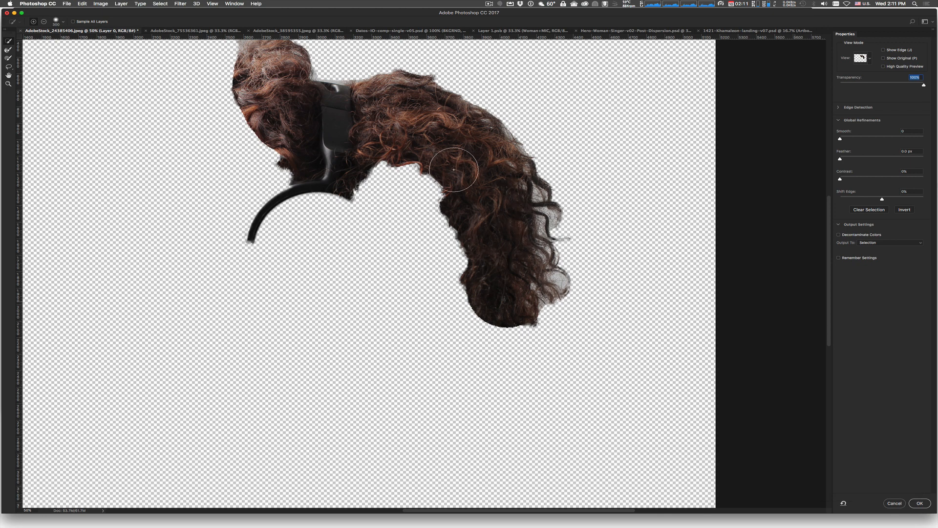
left_click(530, 31)
left_click(530, 31)
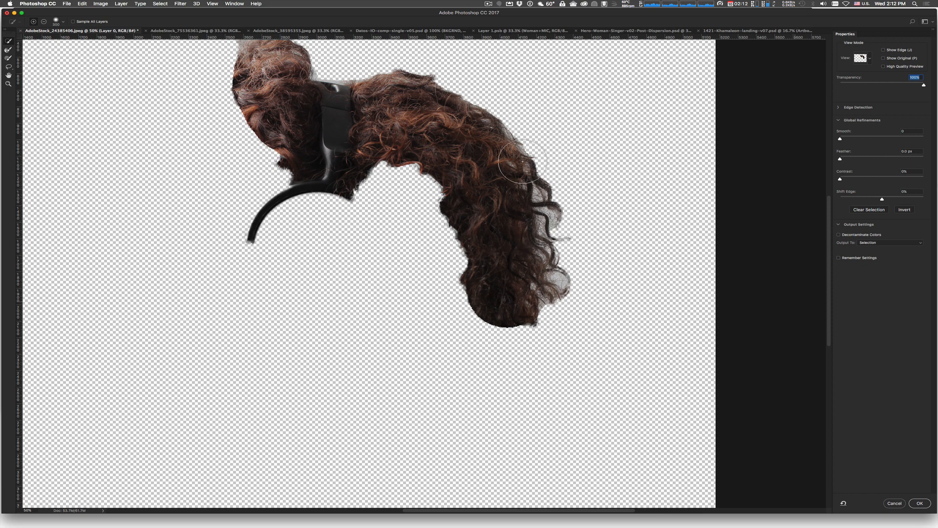
- Set the transparency to 37% and add the loose curls above the forehead to the selection with a progressively smaller brush
key("space")
mouse_move(464, 147)
left_mouse_down()
mouse_move(482, 156)
mouse_move(520, 217)
left_mouse_up()
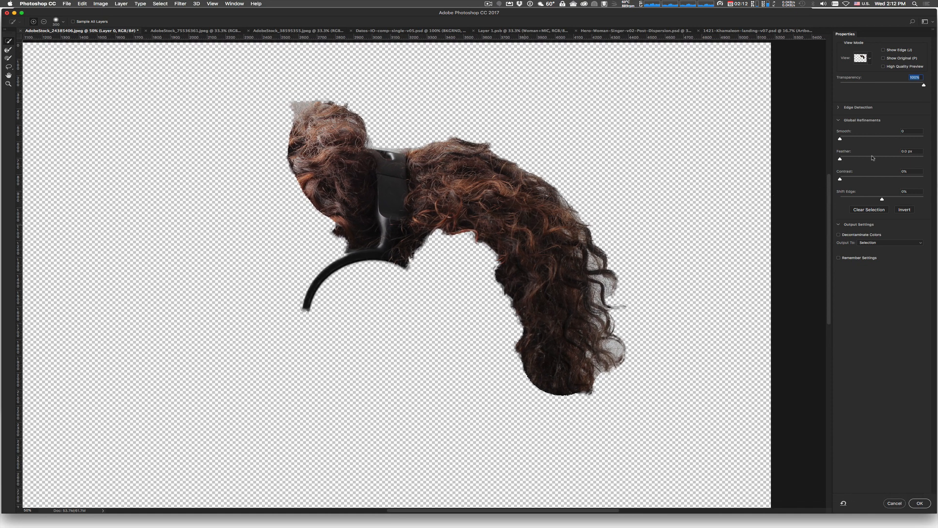
left_click_drag(924, 86, 871, 86)
left_click_drag(299, 156, 287, 178)
key("bracketleft")
key("bracketleft")
key("bracketleft")
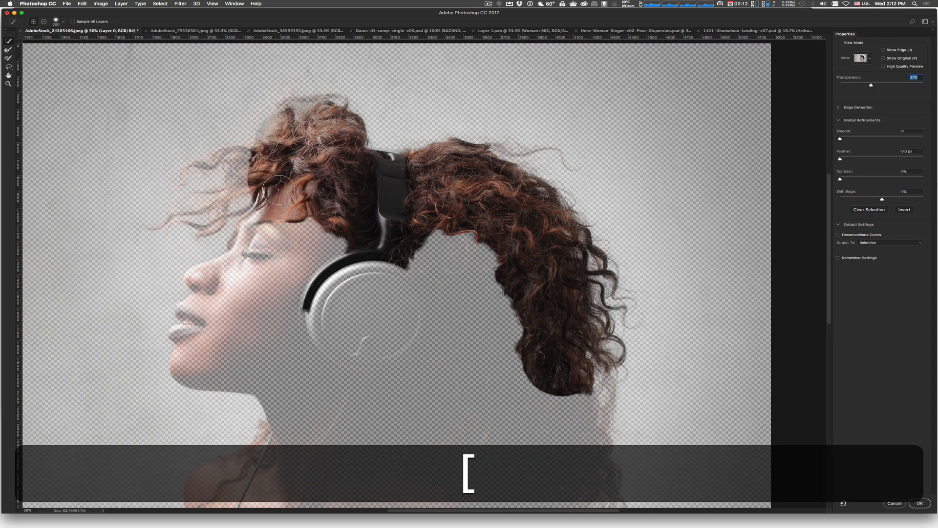
key("bracketleft")
key("bracketleft")
key("bracketleft")
key("bracketleft")
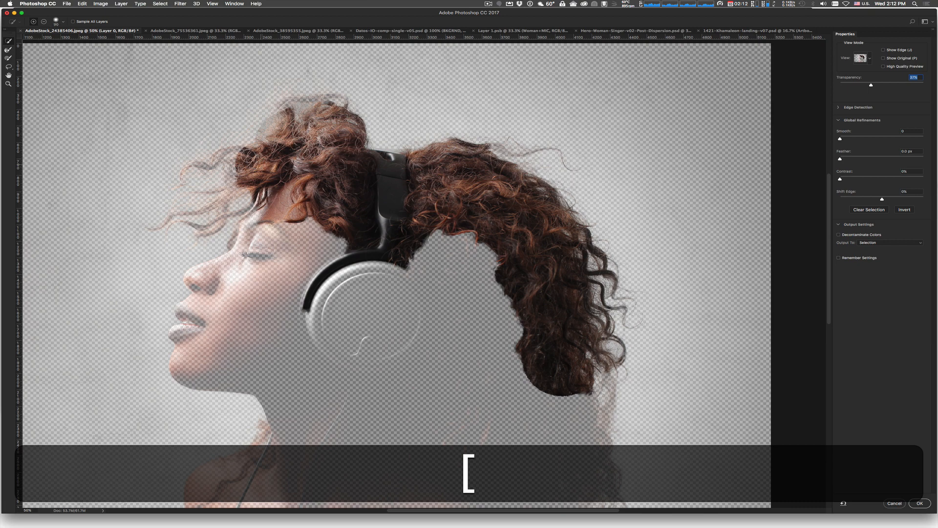
mouse_move(240, 151)
left_mouse_down()
mouse_move(236, 188)
mouse_move(219, 199)
left_mouse_up()
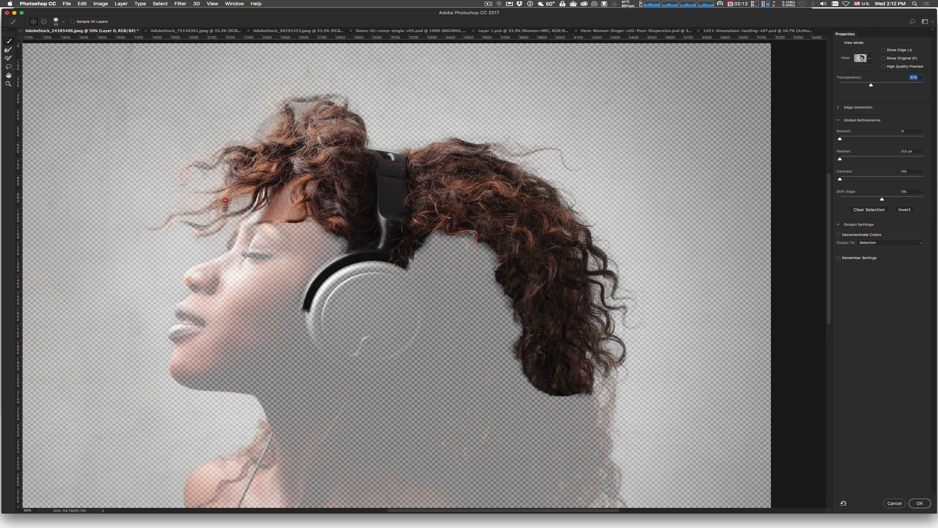
mouse_move(282, 185)
left_mouse_down()
mouse_move(263, 206)
mouse_move(263, 193)
mouse_move(193, 219)
left_mouse_up()
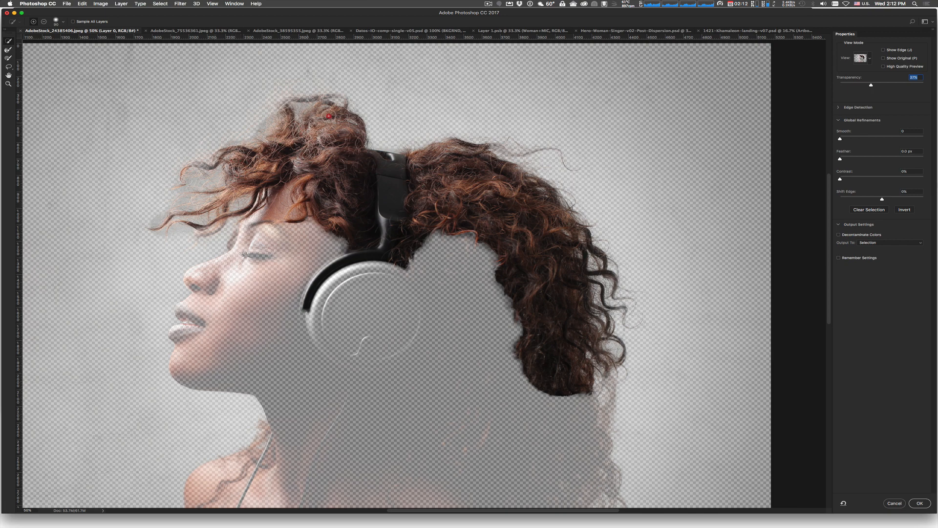
- Add the remaining hair, headphones, face, neck and back shoulder to the selection, and check the edge around the lips at 200%
mouse_move(586, 391)
left_mouse_down()
mouse_move(597, 409)
mouse_move(571, 408)
left_mouse_up()
key("space")
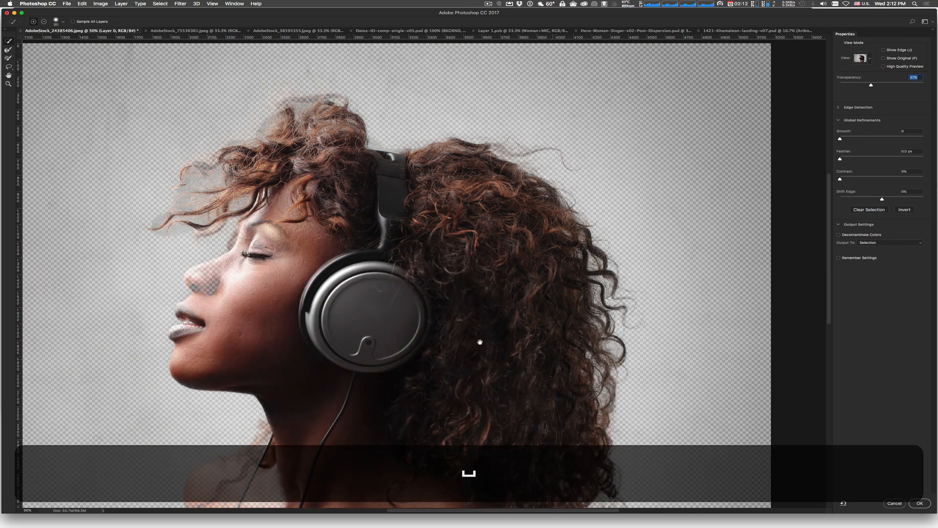
left_click_drag(480, 342, 500, 191)
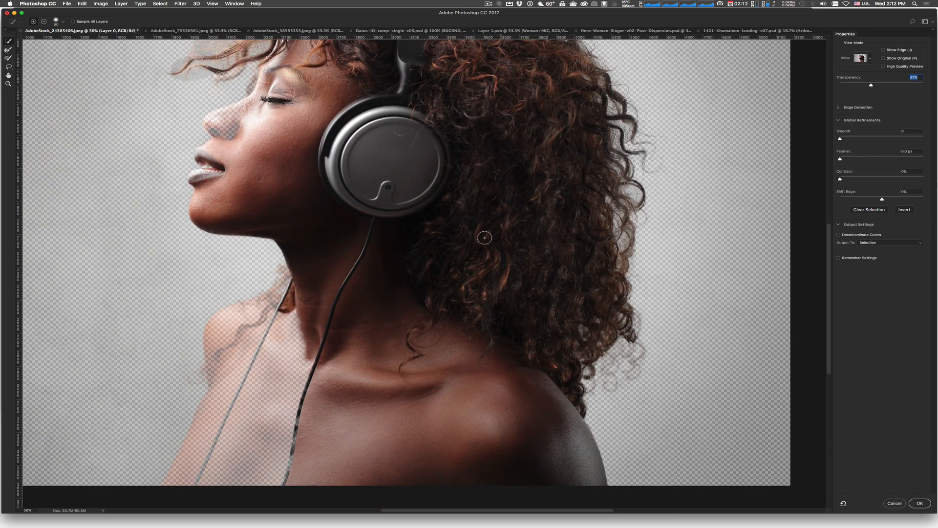
key("space")
left_click(205, 169, "super")
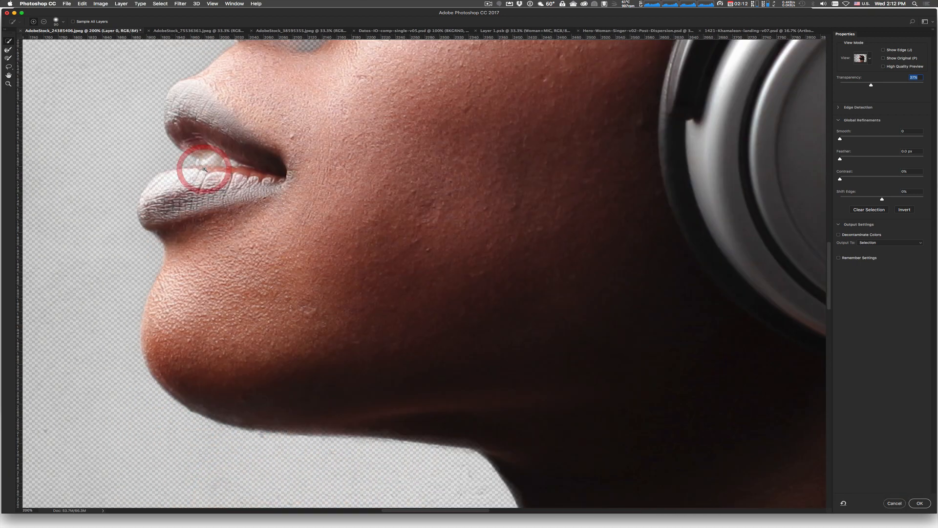
key("super+0")
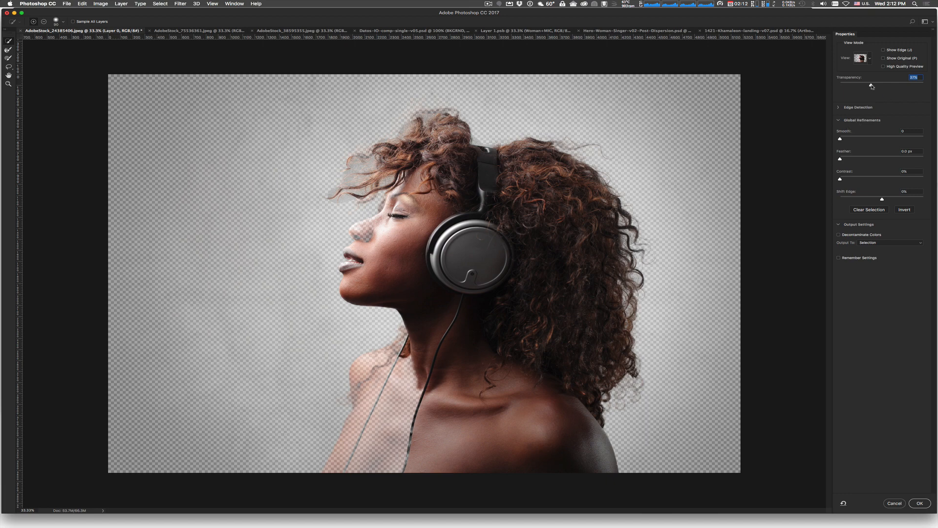
- Set the transparency to 19% and soften the Refine Edge Brush with lower hardness and wider spacing
mouse_move(873, 86)
left_mouse_down()
mouse_move(918, 88)
mouse_move(849, 86)
left_mouse_up()
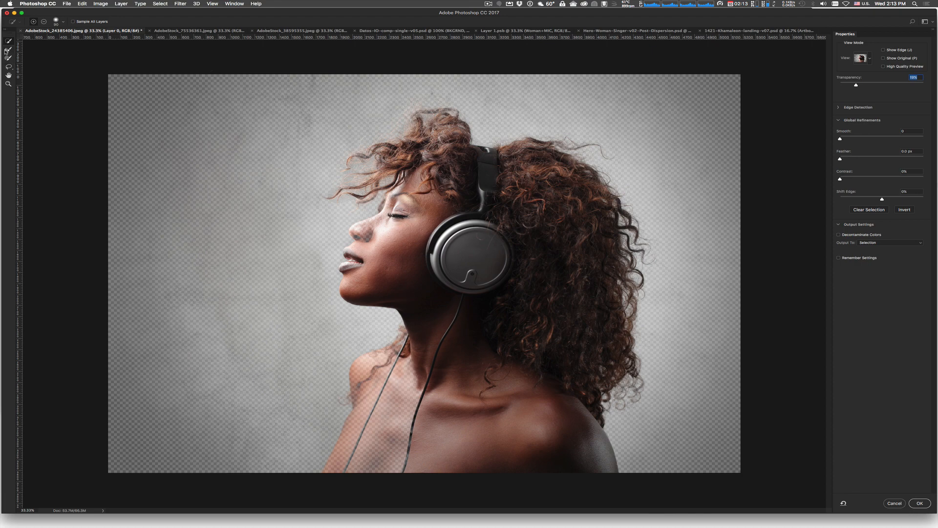
left_click(7, 50)
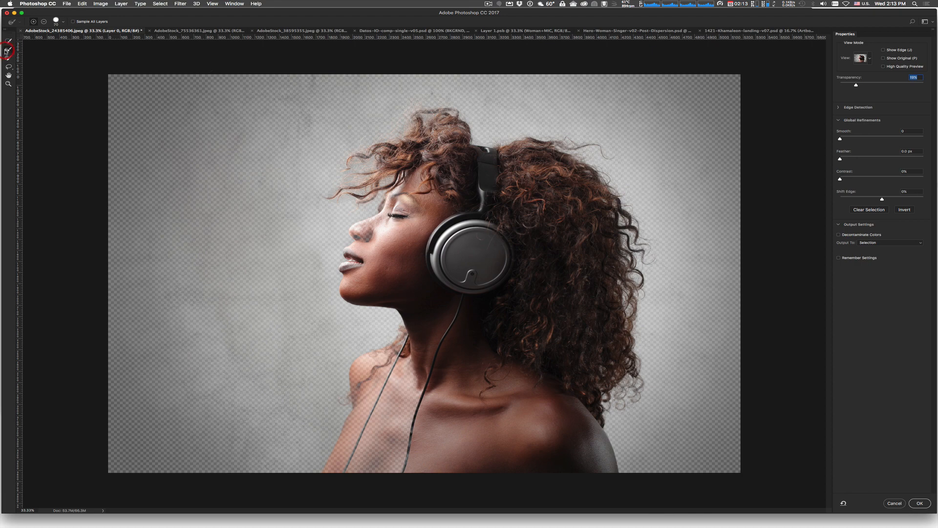
left_click(64, 22)
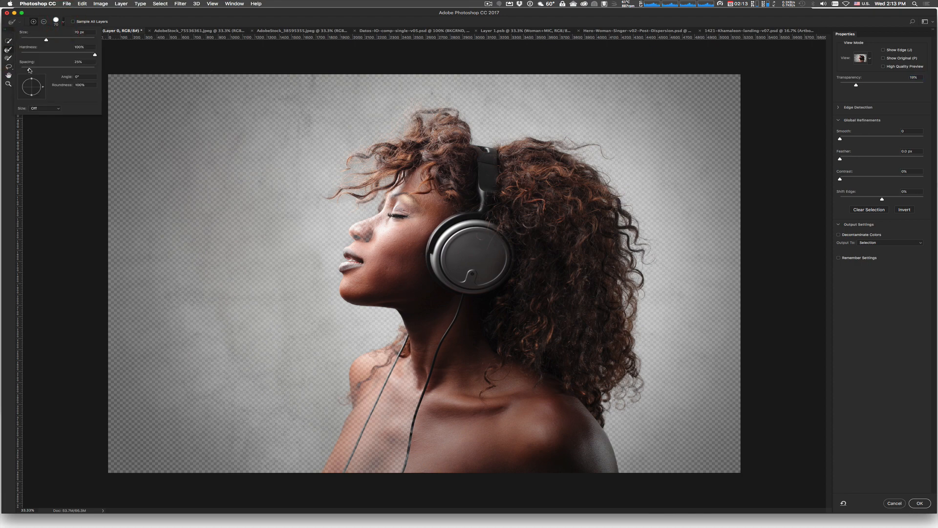
left_click_drag(94, 55, 43, 56)
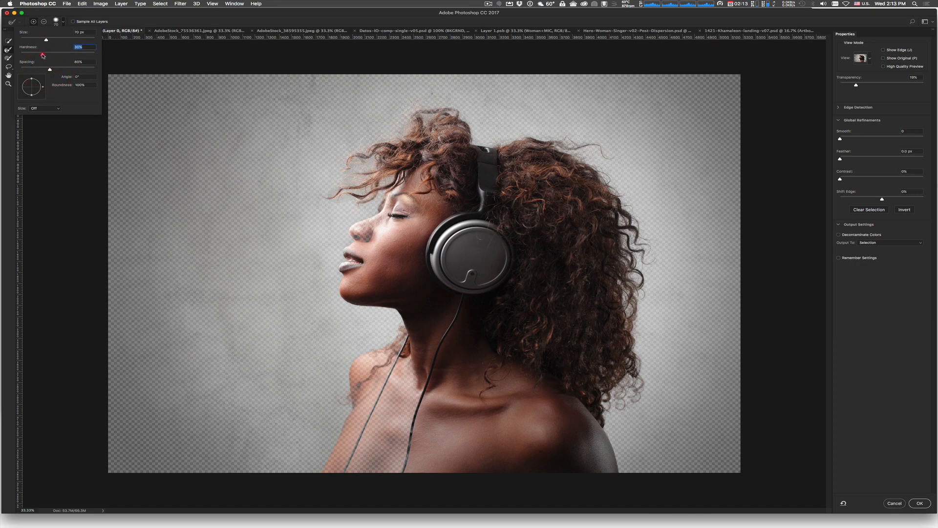
left_click(306, 14)
- Enlarge the Refine Edge Brush and refine the selection edge along the curls at the back of the head
key("bracketright")
key("bracketright")
key("bracketright")
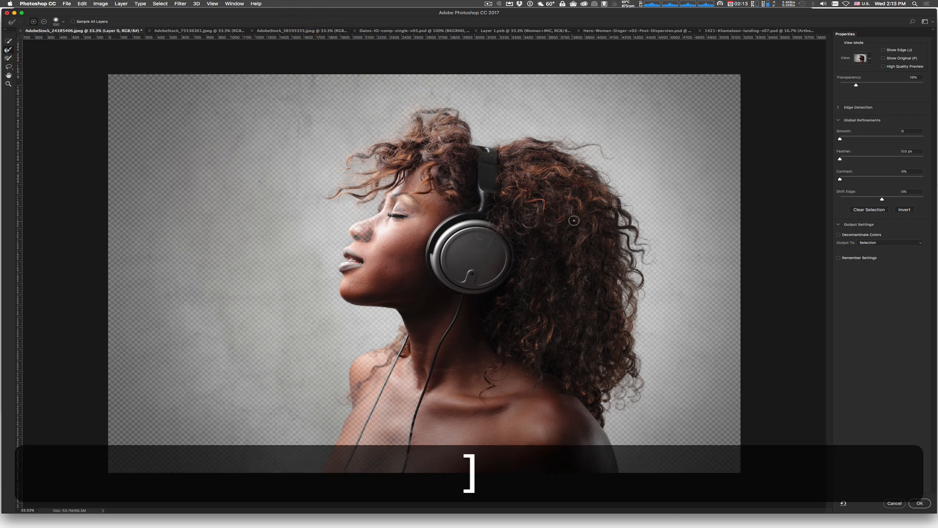
key("bracketright")
key("bracketright")
key("bracketright")
key("bracketright")
left_click_drag(624, 197, 641, 270)
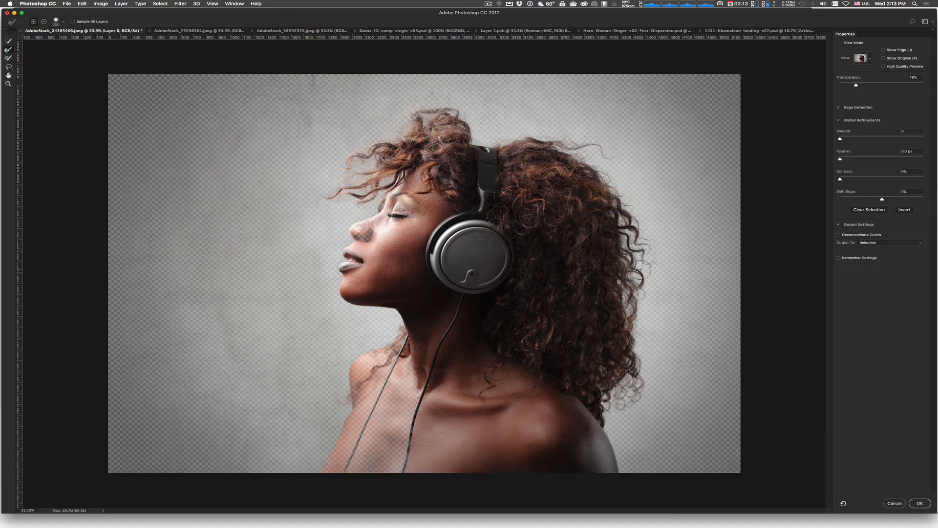
left_click(623, 210)
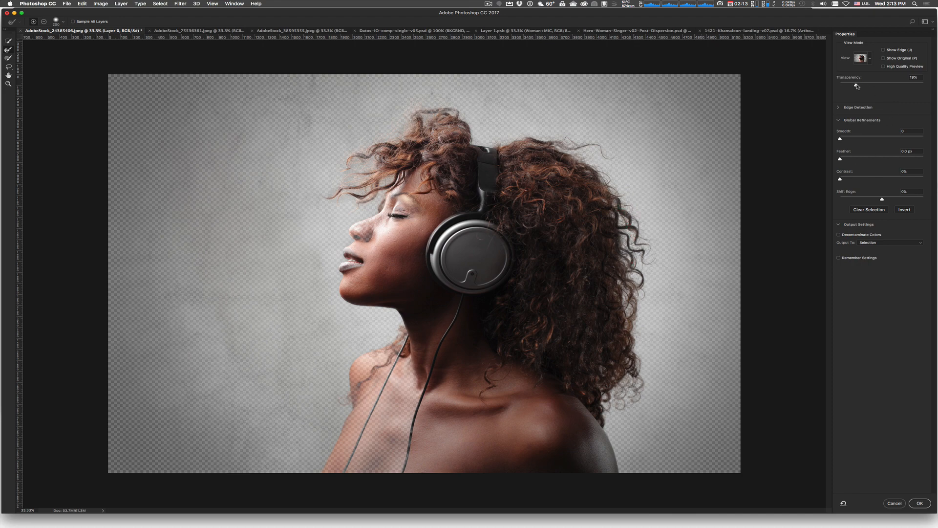
- Examine the refined curls at the back of the head up close with transparency at 91%, and return to the full view
left_click_drag(857, 87, 917, 88)
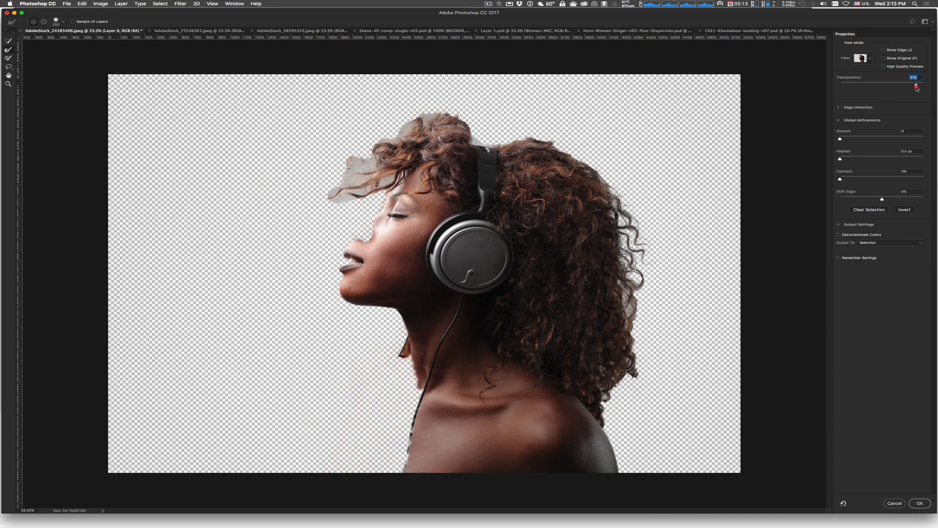
left_click(641, 239, "super")
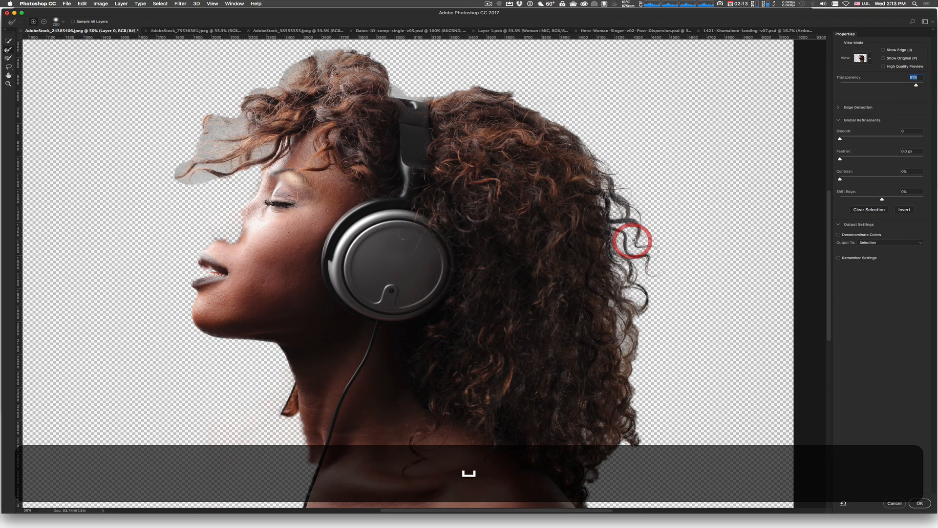
left_click(637, 238, "super")
left_click(637, 238, "super")
left_click(628, 239, "alt")
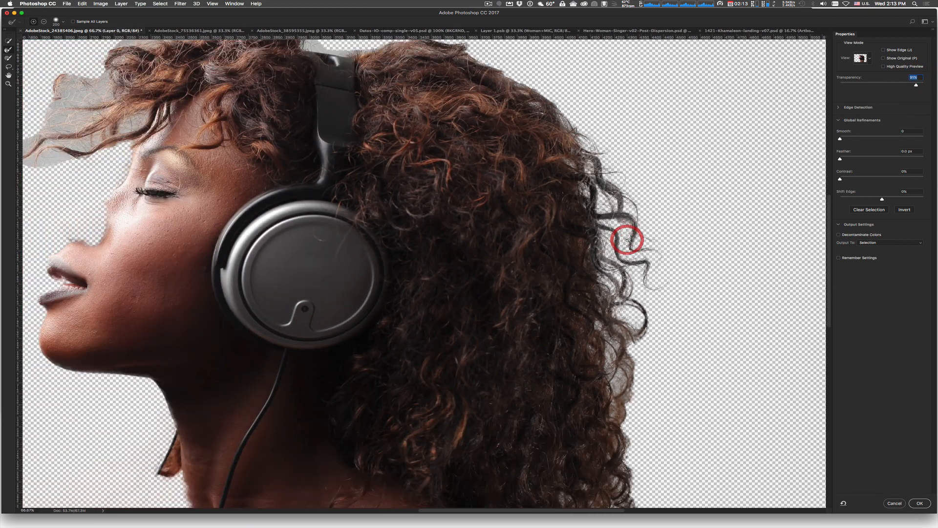
left_click(628, 240, "alt")
left_click(627, 239, "alt")
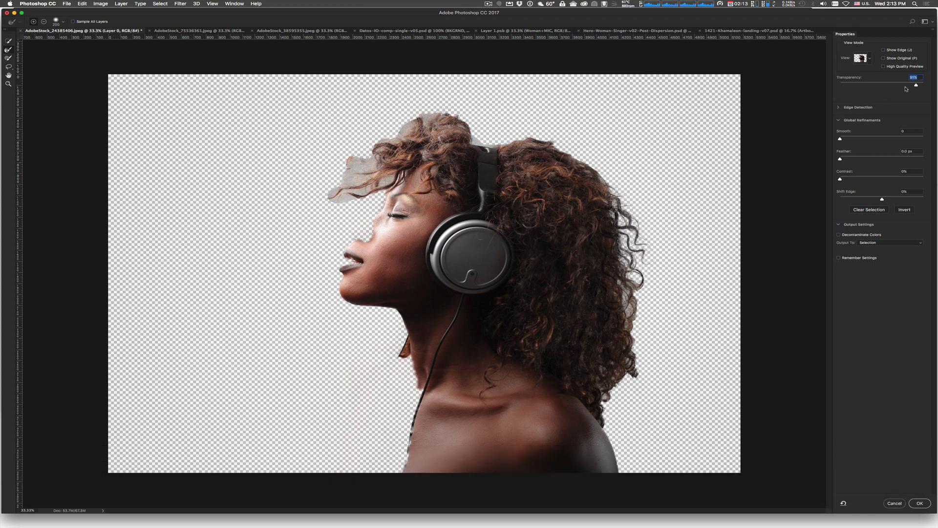
- Lower the transparency to about 29%, refine the edge of the curls on top, and add the nose area with Quick Selection
left_click_drag(916, 87, 865, 86)
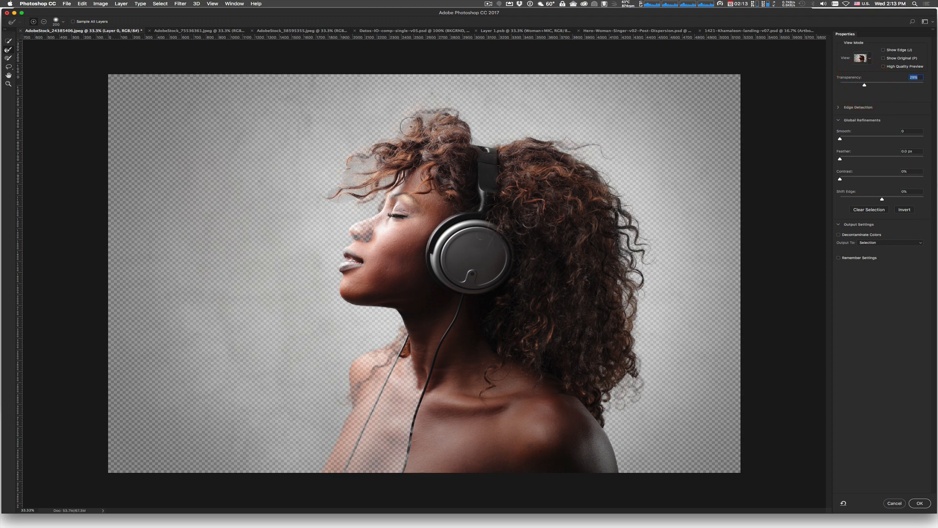
mouse_move(404, 132)
left_mouse_down()
mouse_move(350, 161)
mouse_move(379, 157)
mouse_move(338, 194)
mouse_move(375, 178)
mouse_move(435, 109)
mouse_move(467, 111)
mouse_move(450, 115)
mouse_move(504, 142)
left_mouse_up()
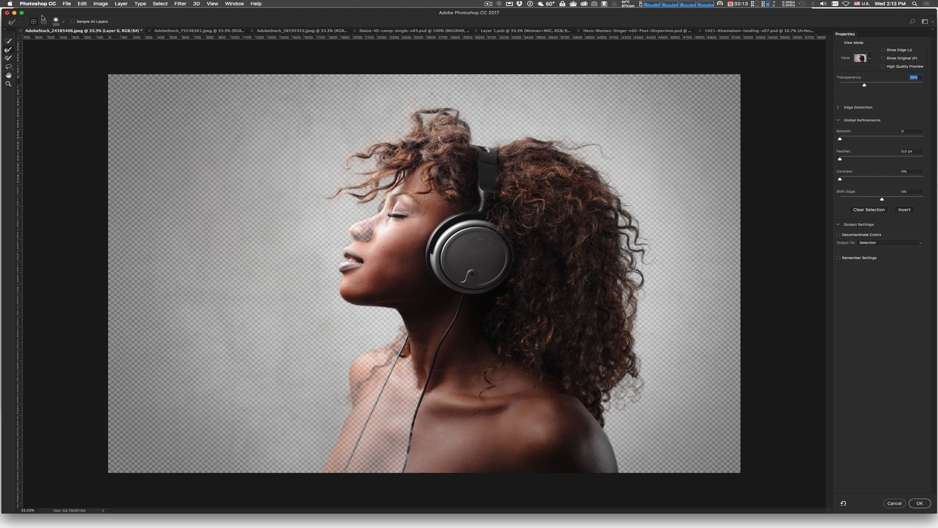
left_click(10, 41)
mouse_move(369, 242)
left_mouse_down()
mouse_move(362, 233)
mouse_move(398, 215)
left_mouse_up()
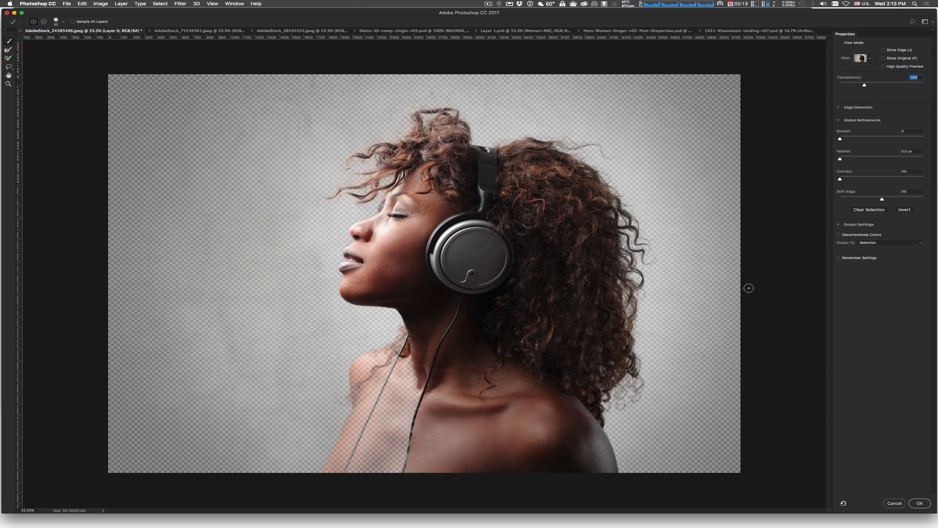
- Keep the refined cutout's output as Selection and apply Select and Mask
left_click(878, 247)
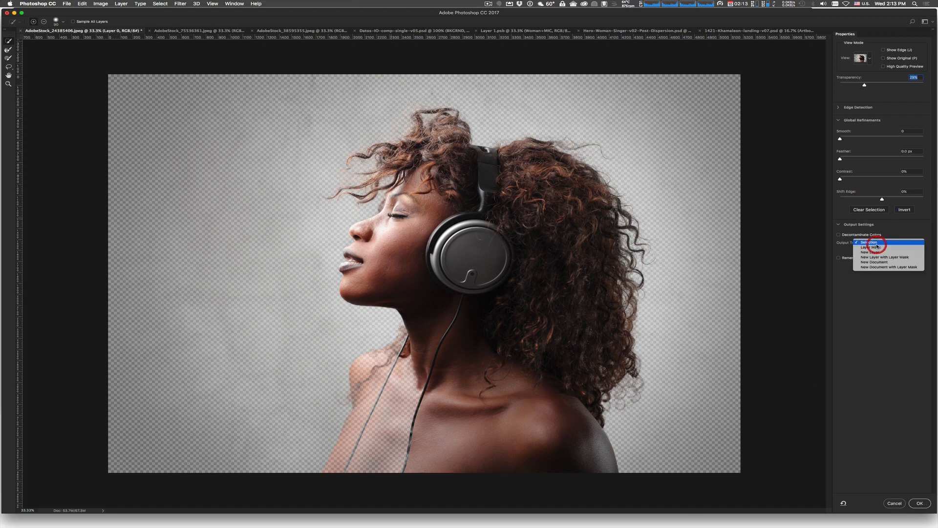
left_click(878, 244)
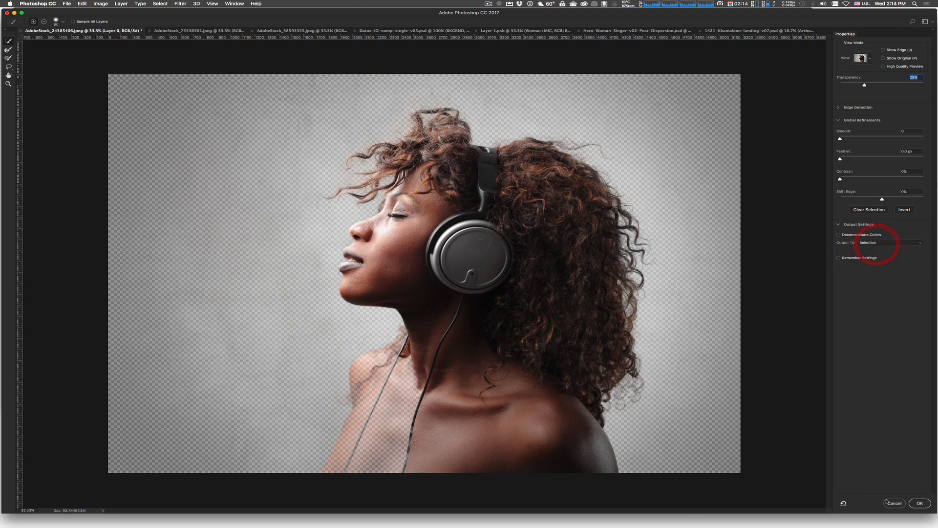
left_click(924, 503)
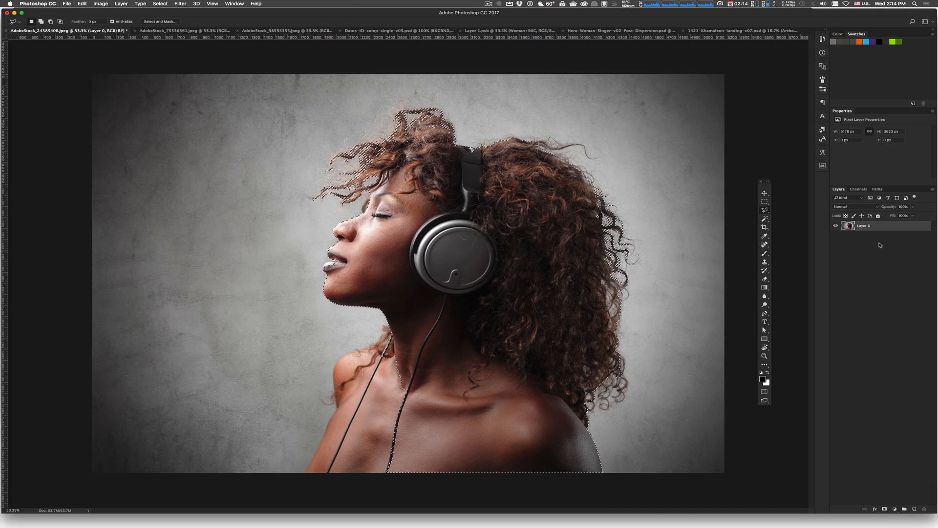
- Add a Reveal All layer mask to the woman's layer
left_click(141, 3)
mouse_move(127, 2)
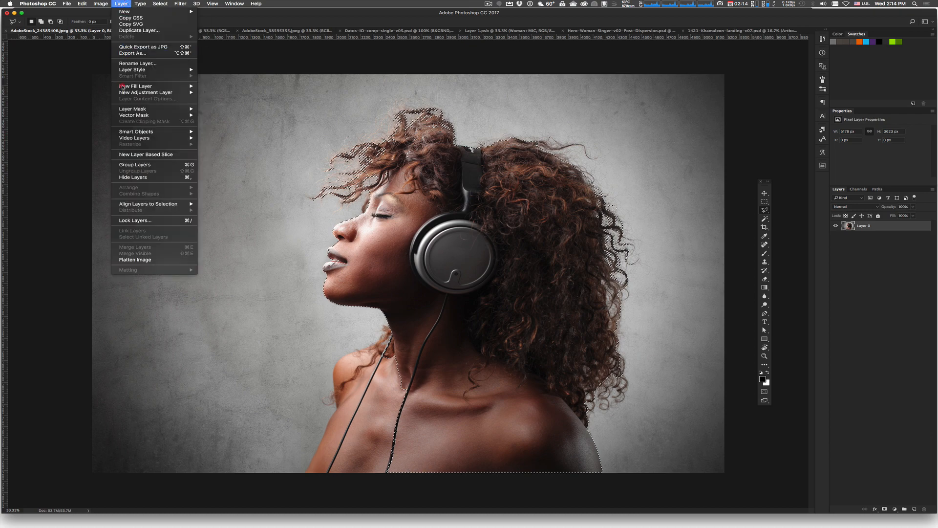
mouse_move(146, 108)
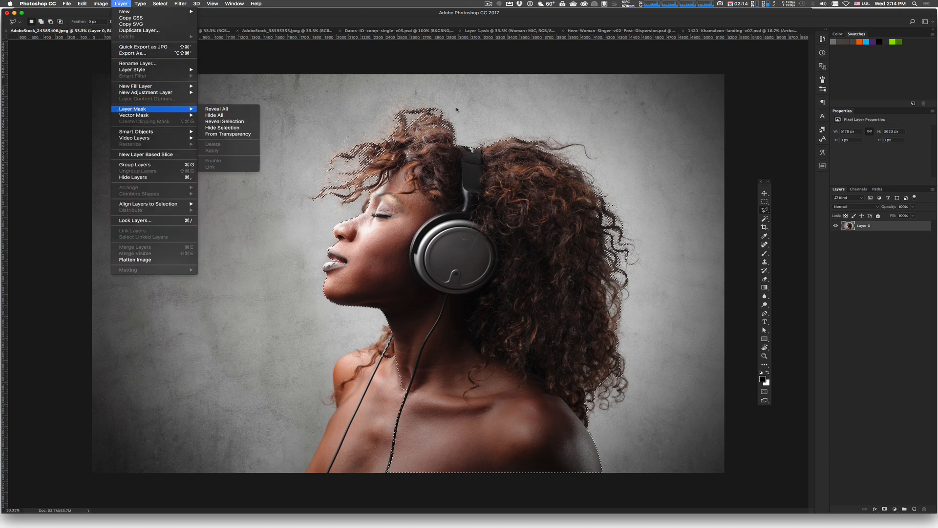
left_click(438, 105)
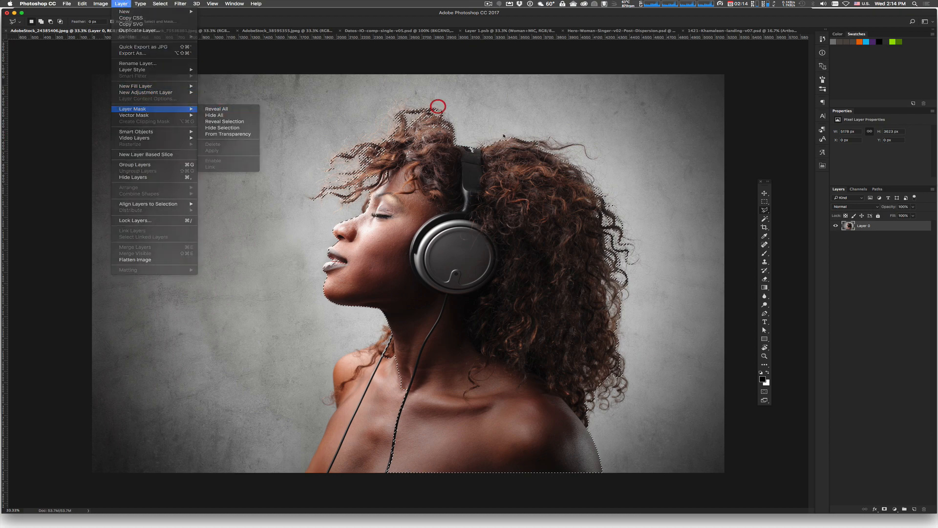
left_click(141, 3)
mouse_move(121, 3)
mouse_move(140, 109)
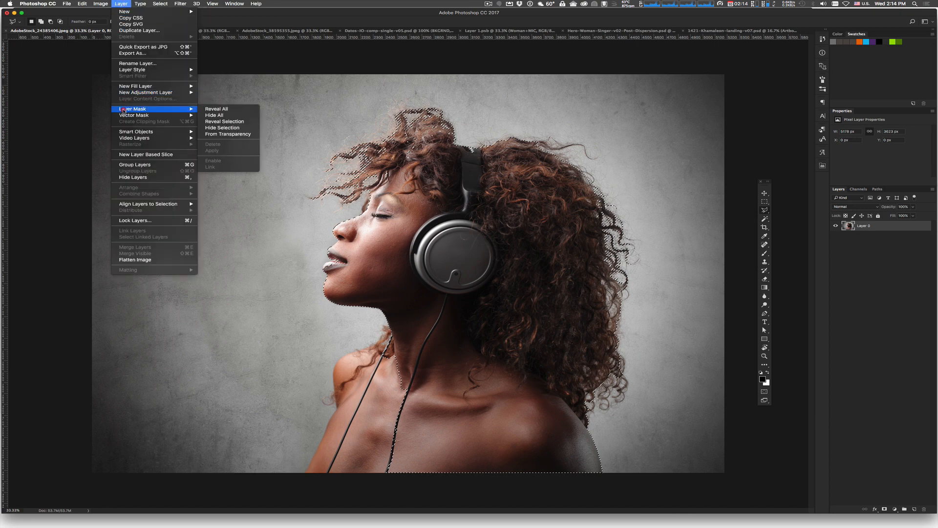
left_click(216, 108)
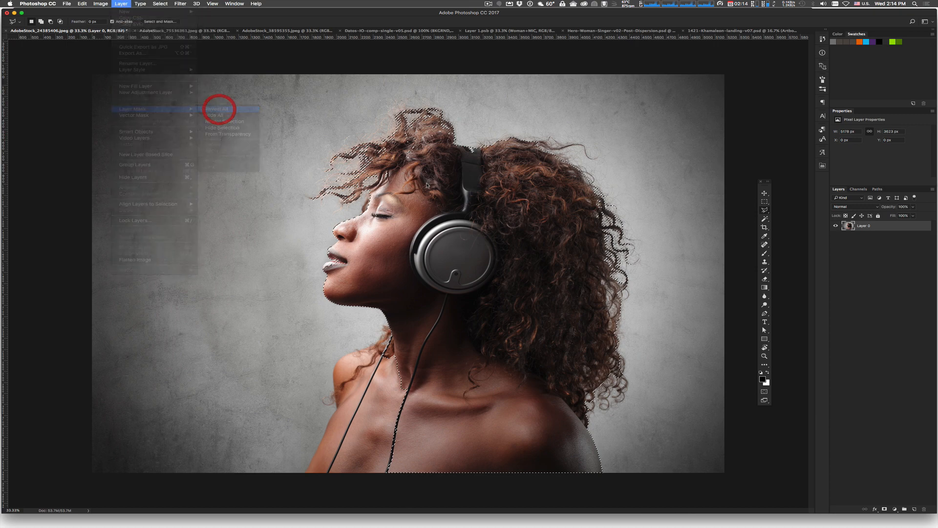
- Hide the grey background by inverting the selection and filling it with black on the layer mask, and deselect
left_click(160, 3)
left_click(162, 30)
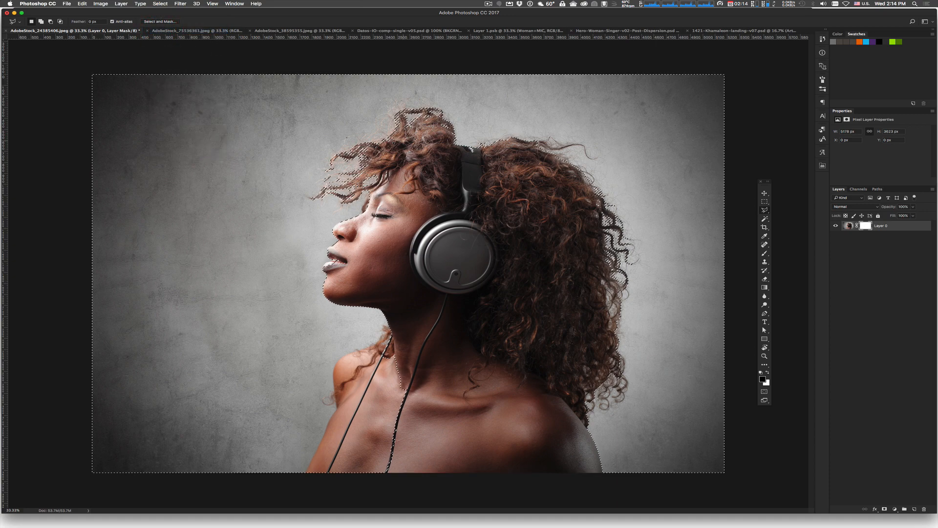
key("alt+BackSpace")
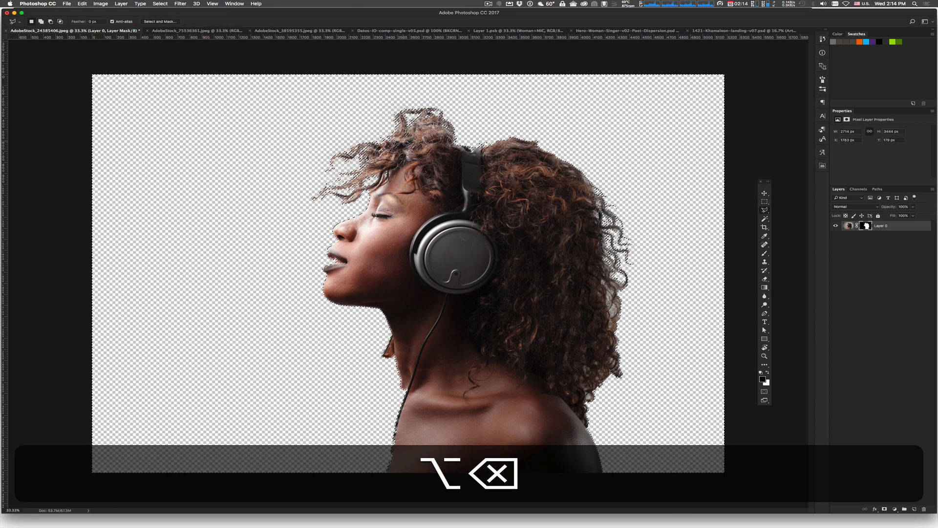
key("super+d")
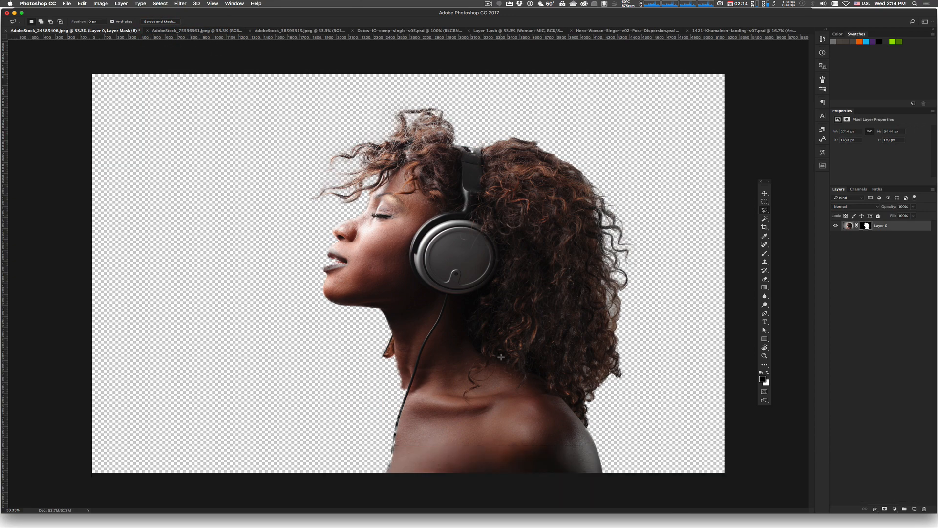
- Paint white on the layer mask with the Brush to restore the front of the woman's neck, shoulder and chest
left_click(767, 257)
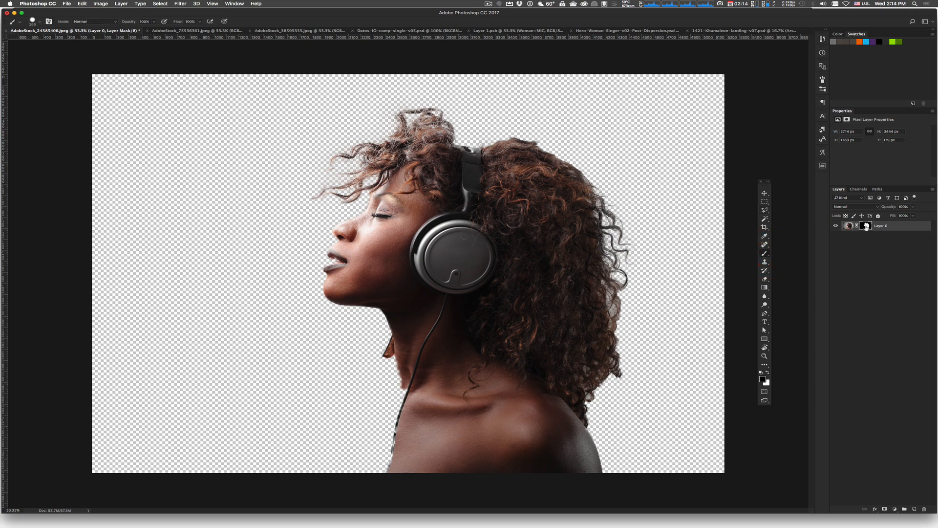
left_click(867, 225)
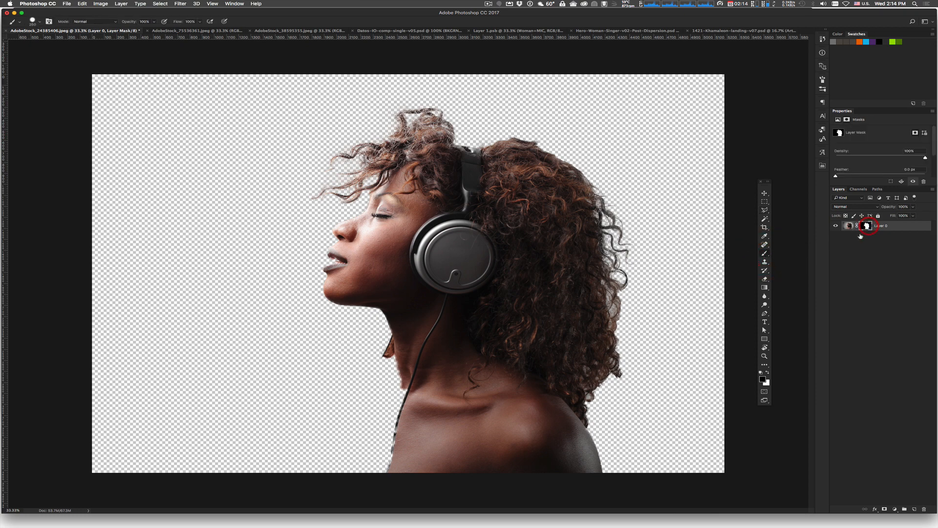
left_click(768, 373)
mouse_move(377, 455)
left_mouse_down()
mouse_move(405, 383)
mouse_move(367, 457)
mouse_move(382, 406)
mouse_move(392, 400)
left_mouse_up()
mouse_move(407, 352)
left_mouse_down()
mouse_move(361, 435)
mouse_move(362, 481)
left_mouse_up()
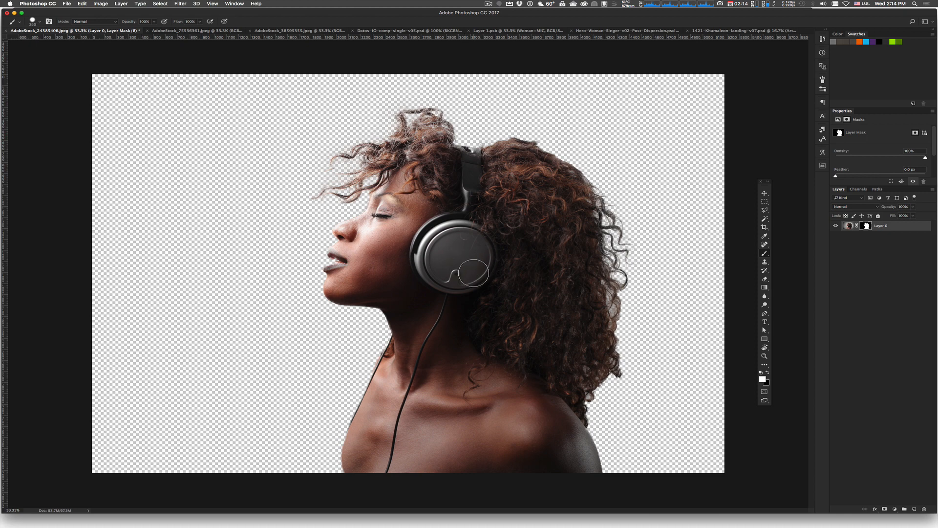
- Revert the woman's image to its last saved version
left_click(765, 195)
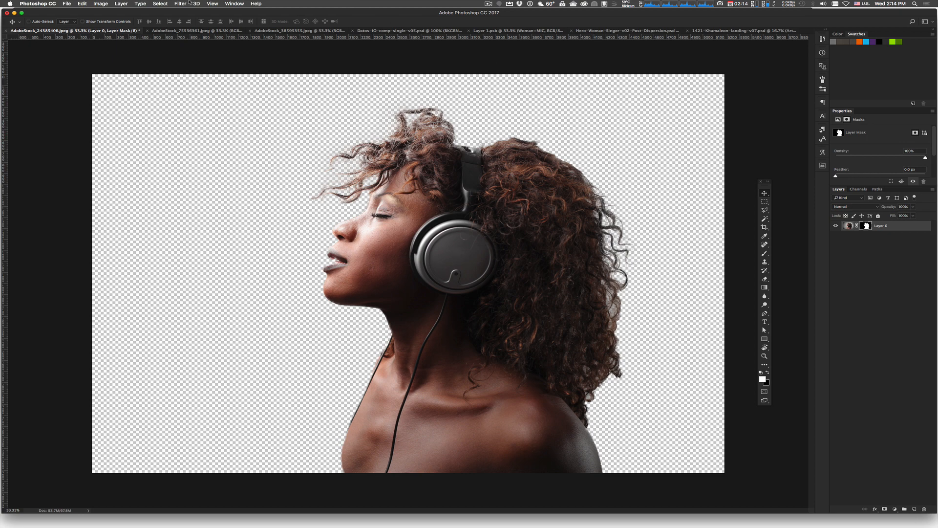
left_click(64, 4)
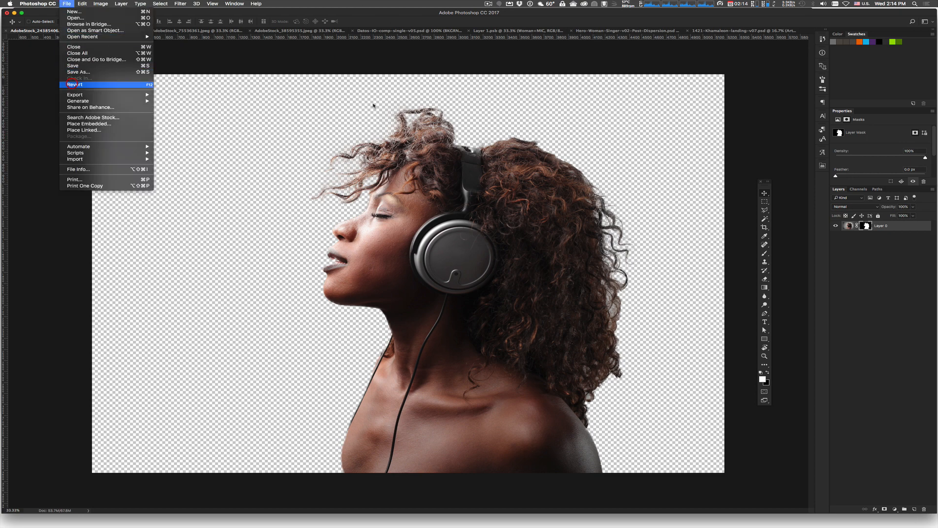
left_click(557, 133)
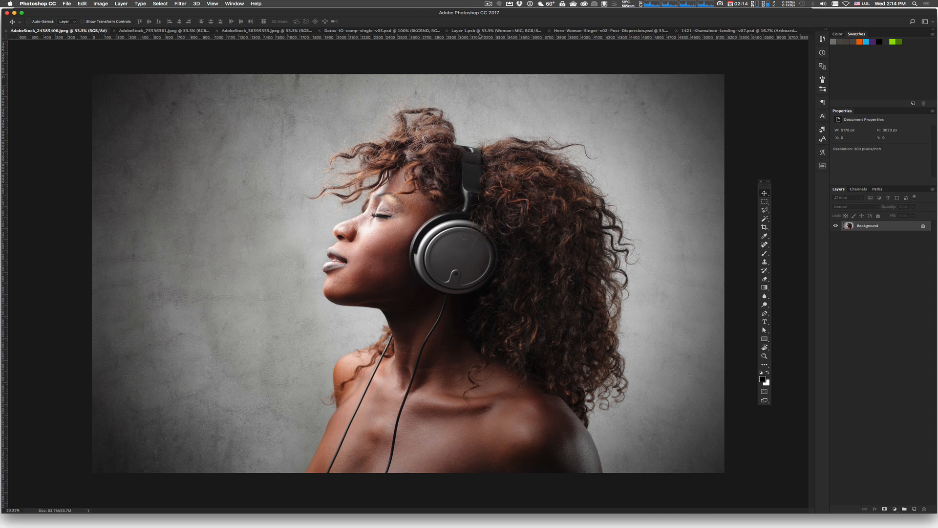
- Switch to the microphone image AdobeStock_75536361.jpeg and convert its Background into an editable layer named Layer 0
left_click(150, 31)
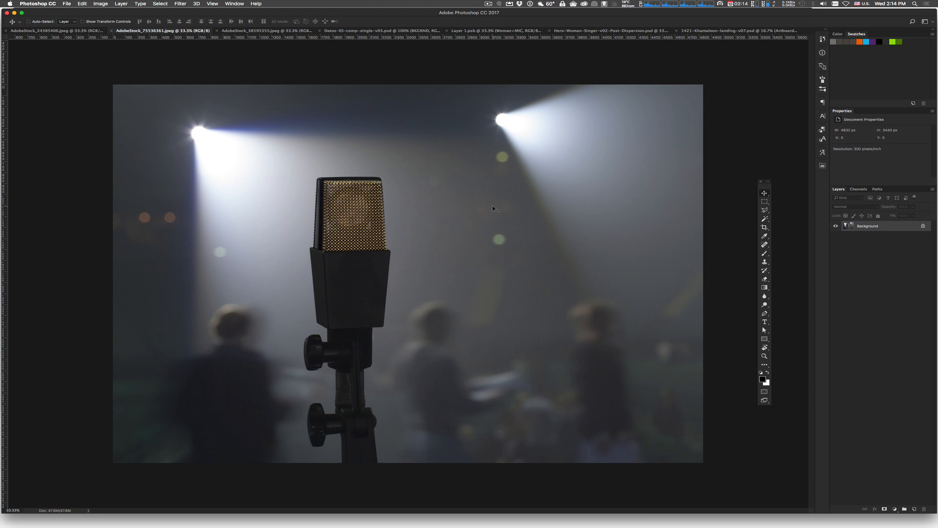
double_click(863, 226)
key("Return")
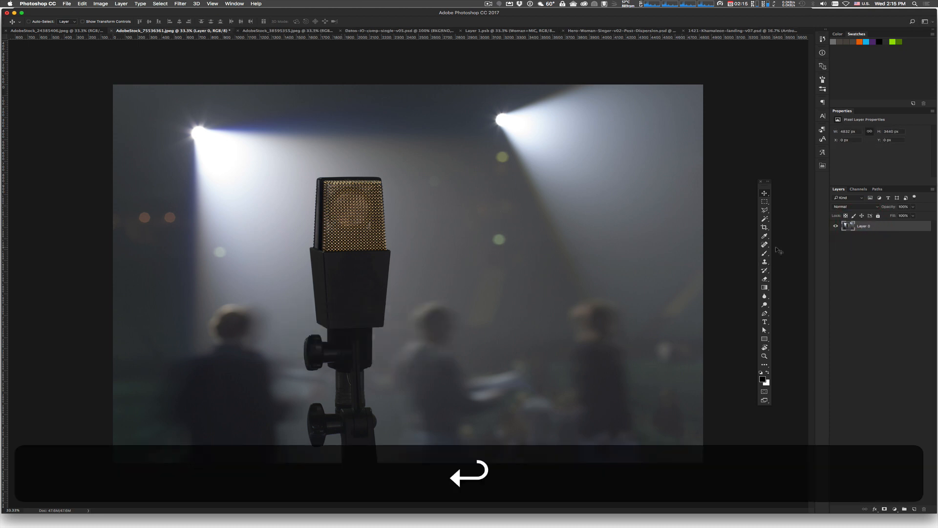
- Select a vertical strip of background about 309 px wide just left of the microphone, trimming it clear of the microphone
left_click(765, 200)
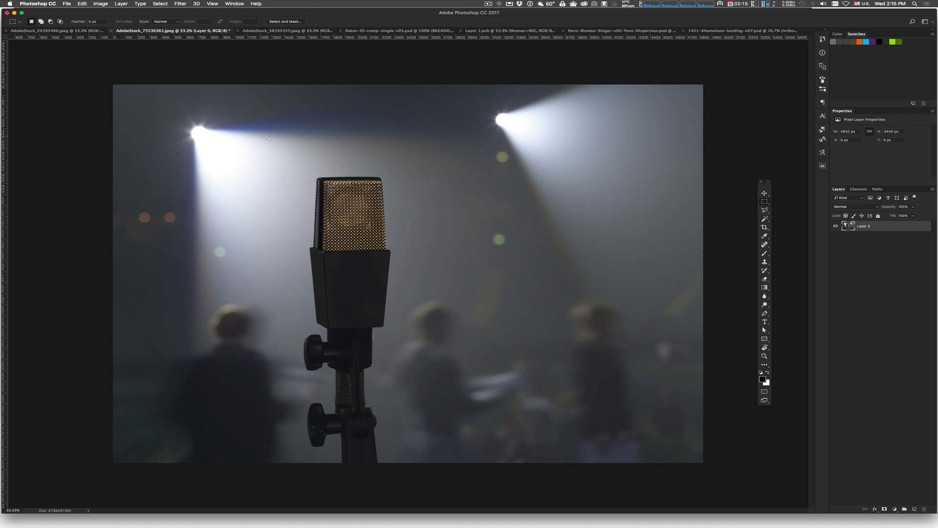
left_click_drag(261, 130, 323, 381)
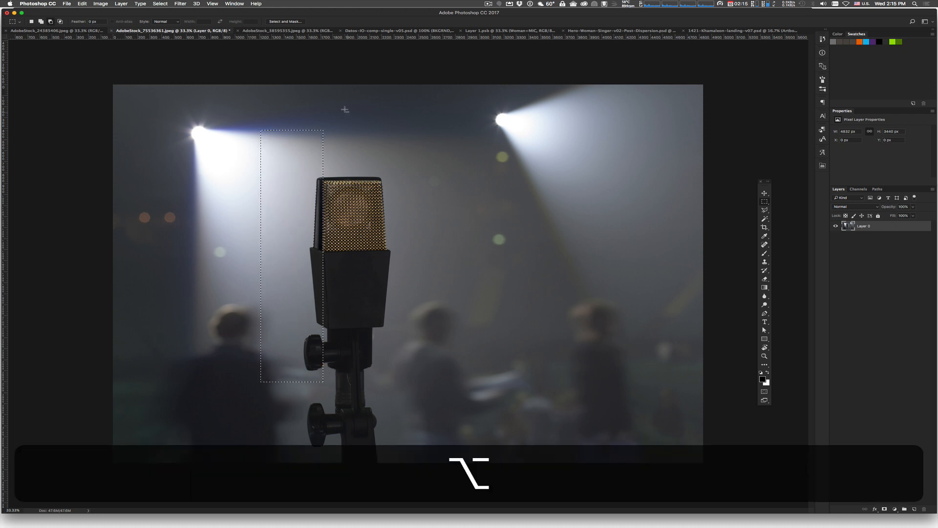
left_click_drag(344, 108, 309, 409)
left_click_drag(328, 108, 230, 347)
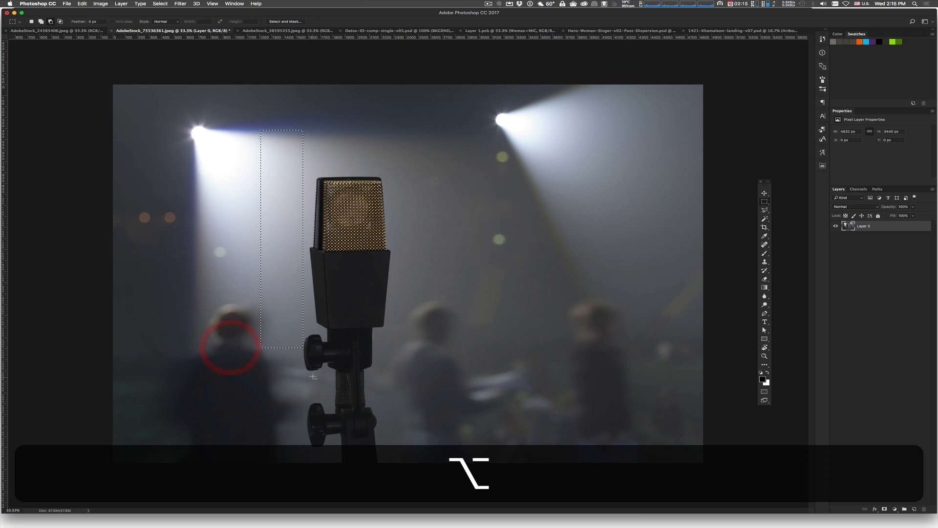
left_click_drag(247, 114, 266, 377)
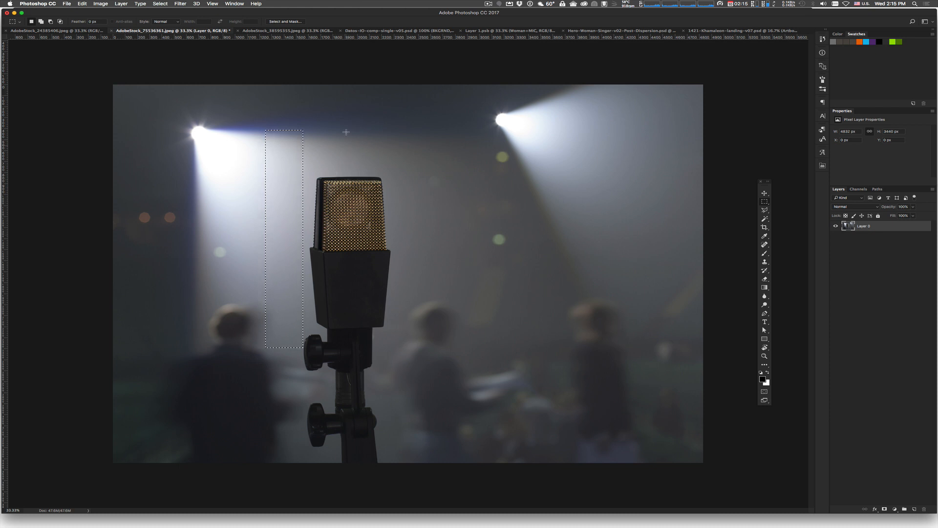
- Copy the selected strip left of the microphone and paste it as a new layer
left_click(765, 193)
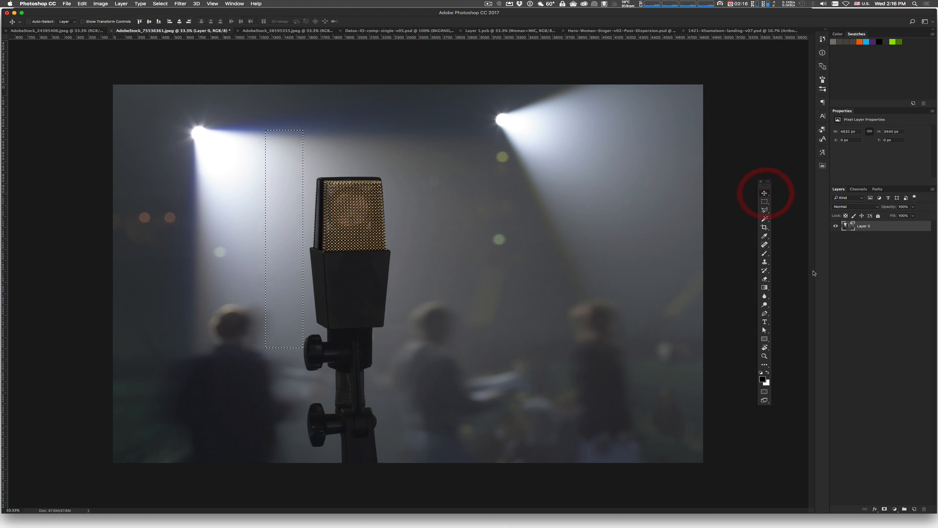
key("super+c")
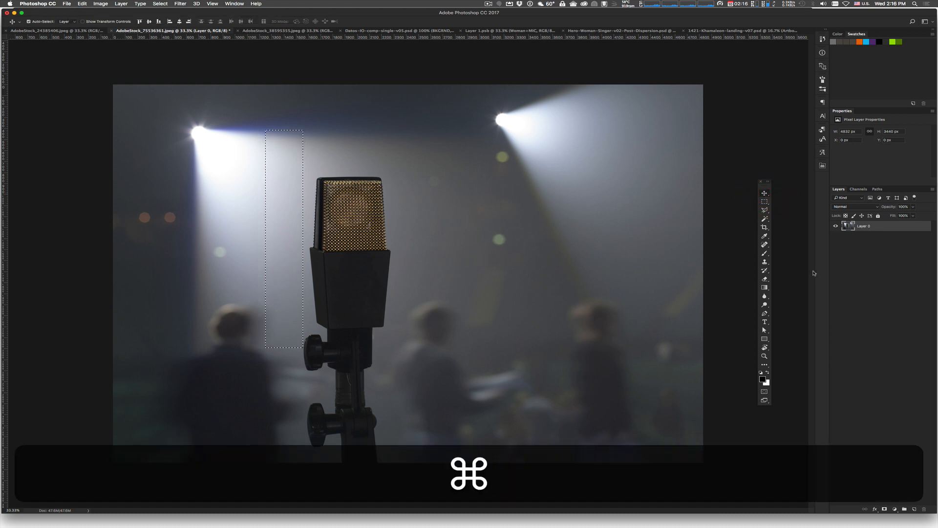
key("super+v")
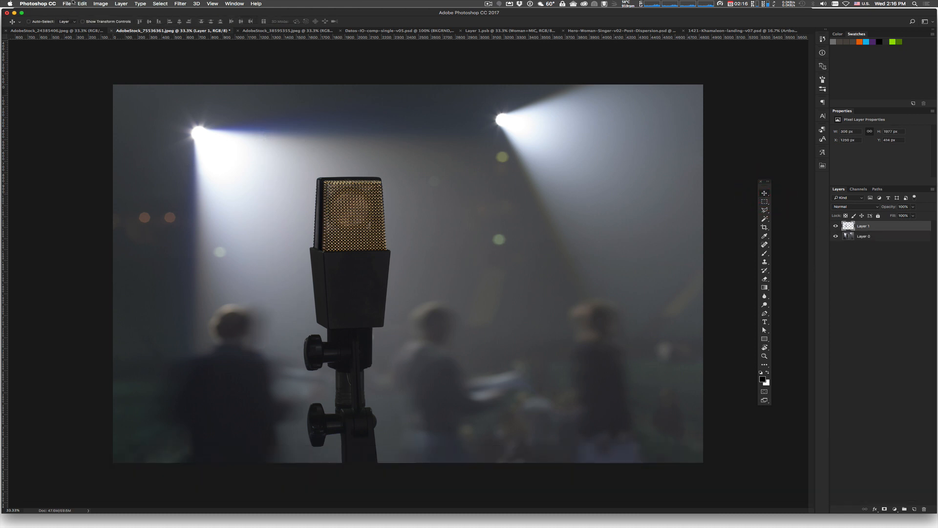
- Scale the pasted strip horizontally to about 831 px wide so it stretches over the left part of the microphone
left_click(83, 3)
mouse_move(103, 151)
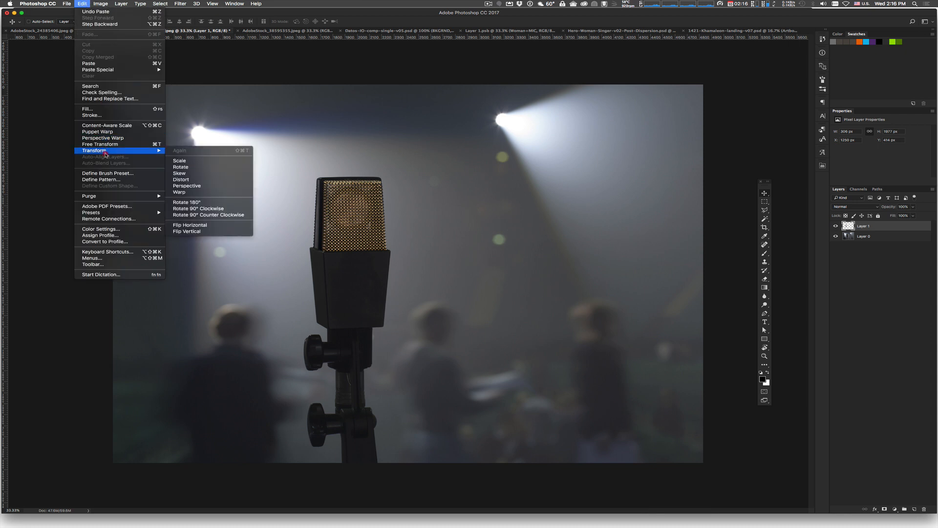
left_click(190, 162)
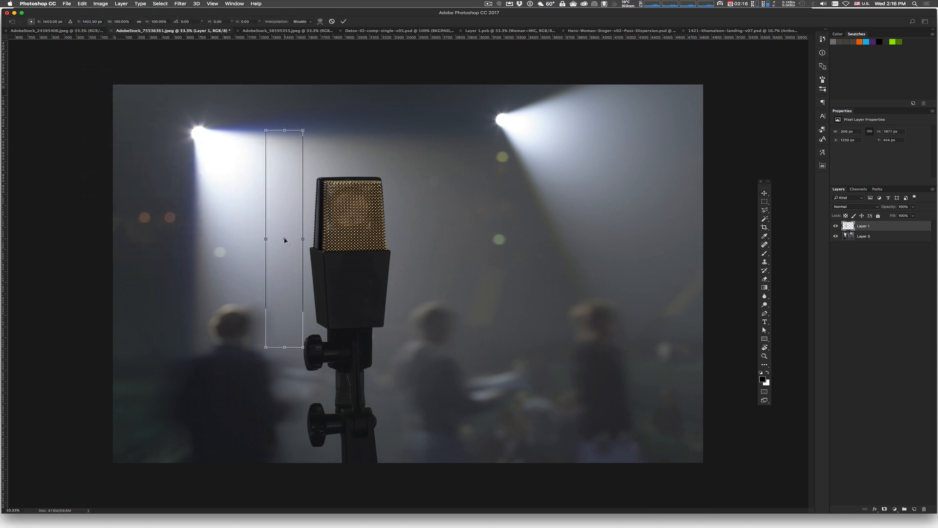
left_click_drag(283, 239, 266, 239)
left_click_drag(303, 239, 361, 240)
left_click_drag(364, 239, 366, 239)
key("Return")
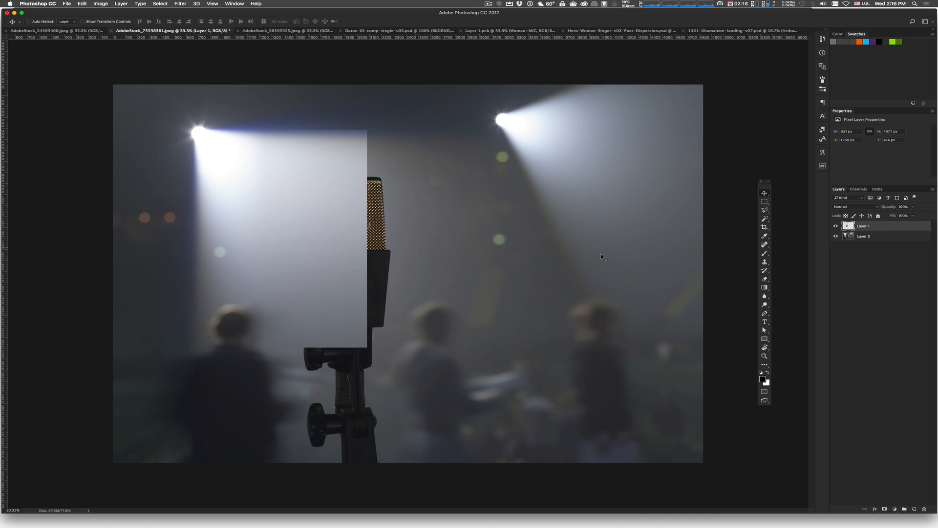
- On Layer 0, select a vertical background strip about 404 px wide just right of the microphone, trimming its bottom and left edges
left_click(847, 238)
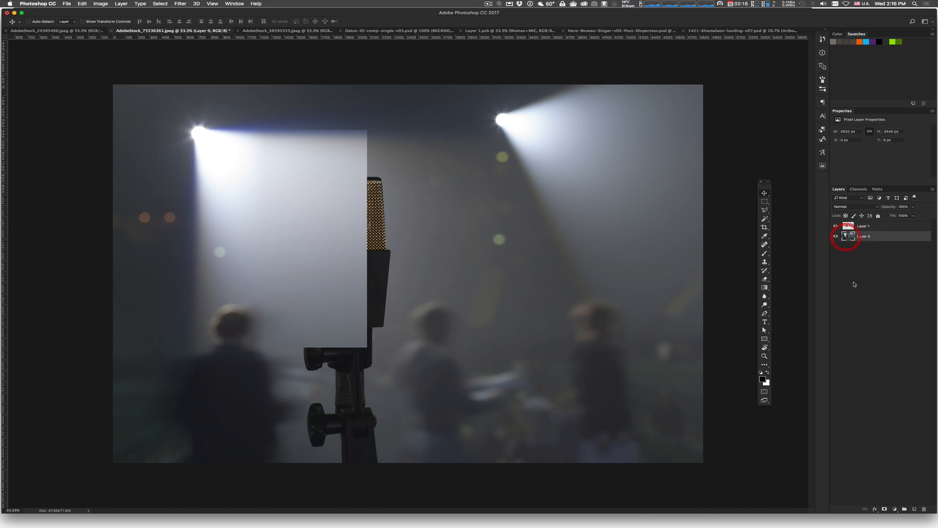
left_click(766, 203)
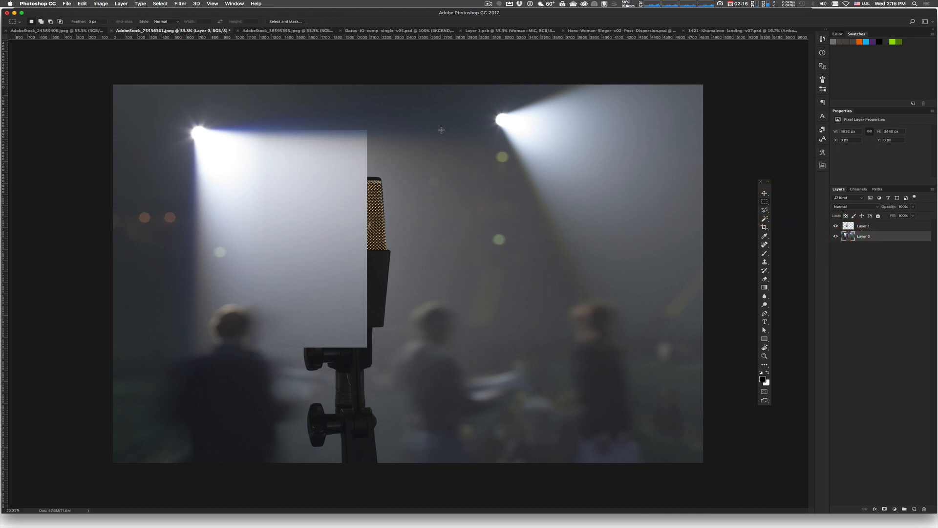
left_click_drag(441, 130, 391, 363)
left_click_drag(462, 377, 368, 294)
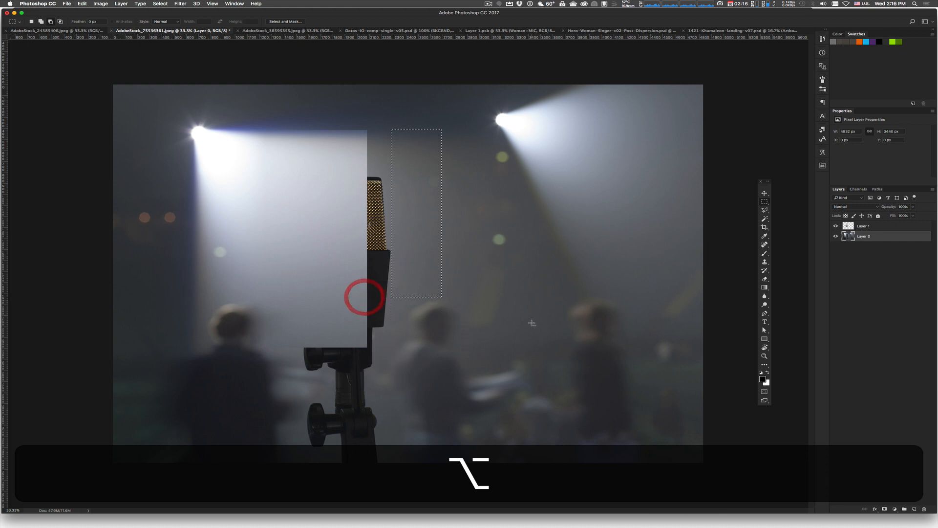
left_click_drag(377, 107, 392, 321)
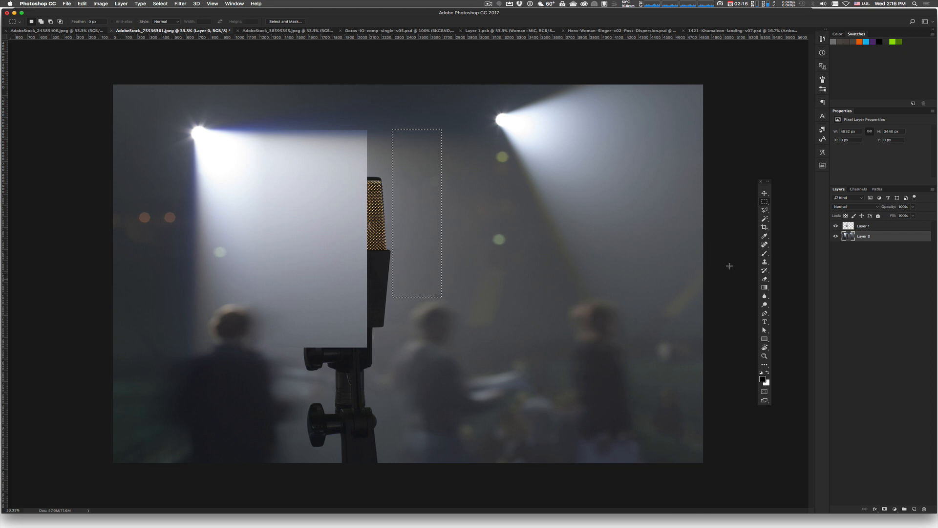
- Copy the selected strip right of the microphone and paste it as a new layer
left_click(764, 194)
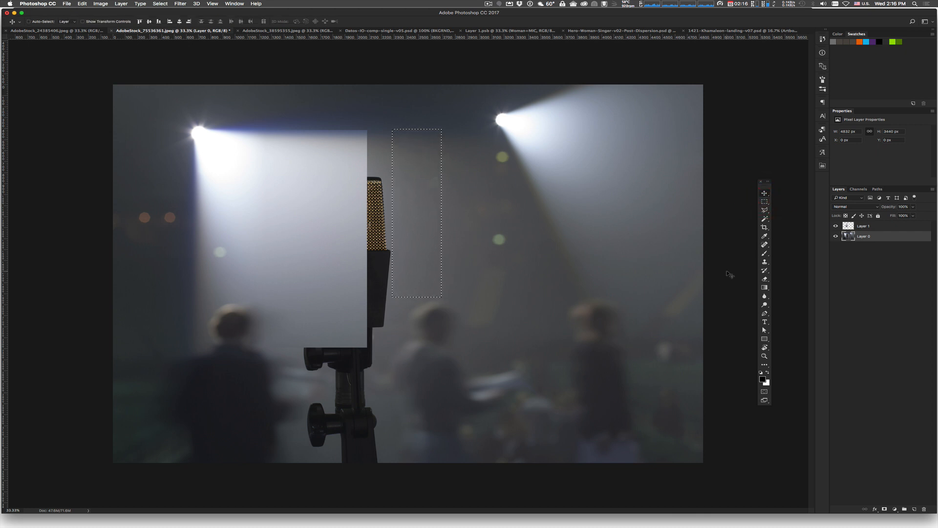
key("super+c")
key("super+v")
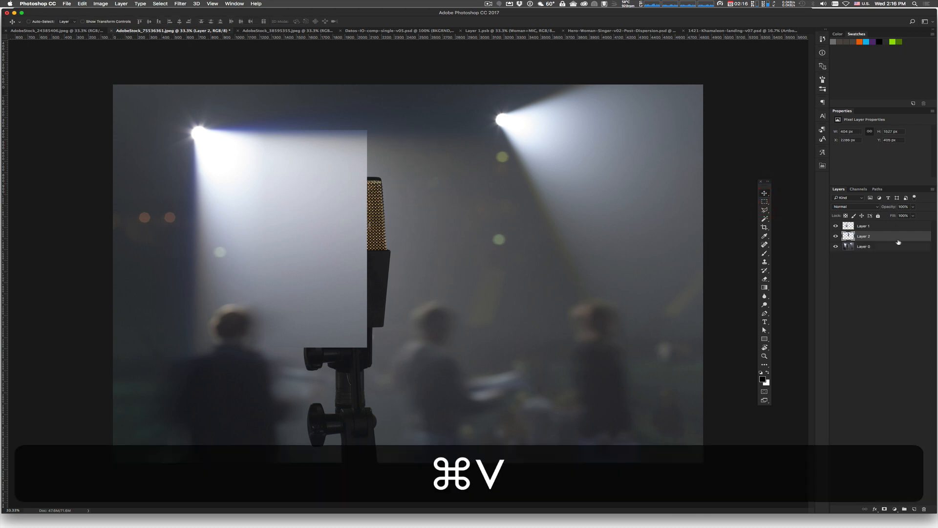
- Scale the pasted Layer 2 strip horizontally to about 849 px wide, extending its left edge over the right part of the microphone
left_click(82, 3)
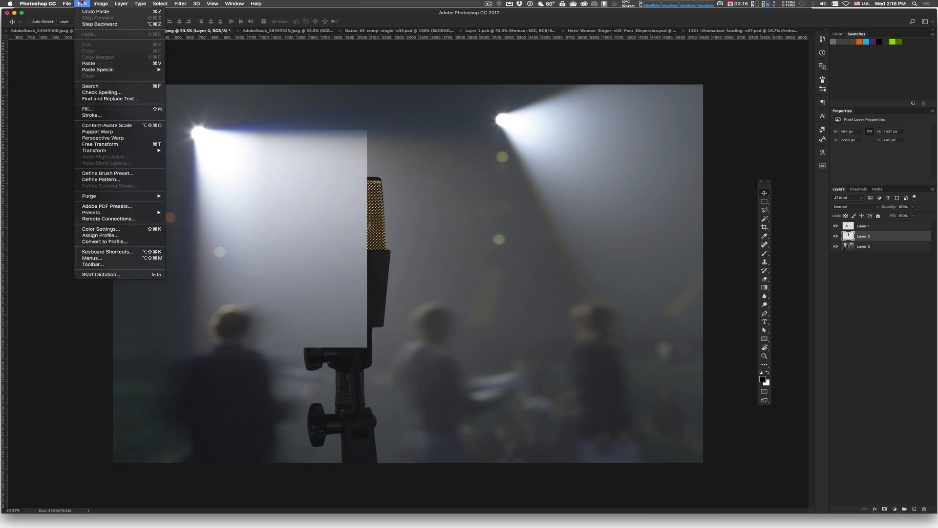
mouse_move(86, 151)
left_click(181, 167)
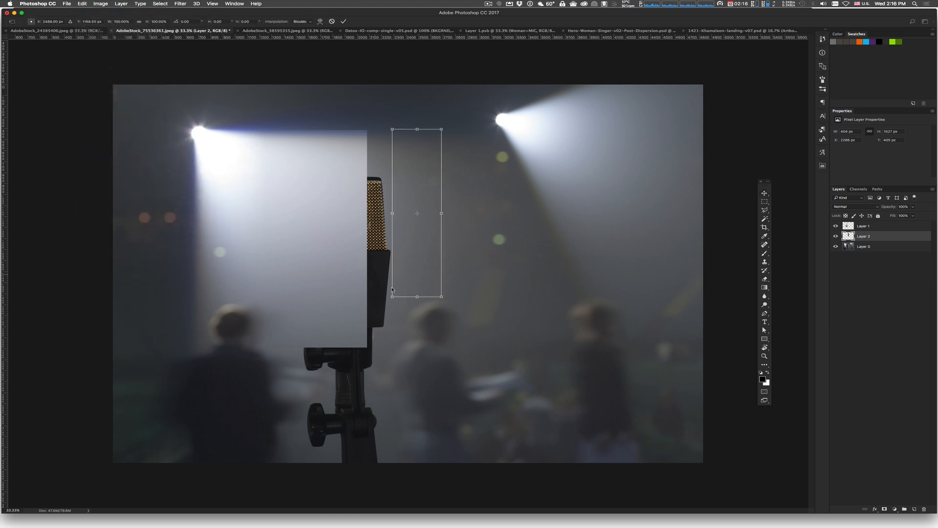
left_click_drag(418, 213, 337, 212)
key("Return")
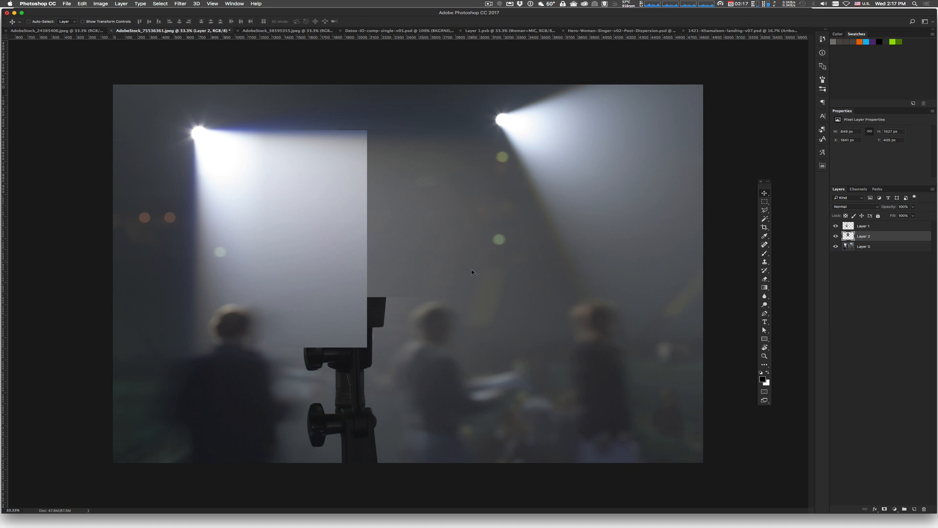
- Add a white layer mask that reveals everything to Layer 1, the stretched strip over the microphone's left part
left_click(840, 226)
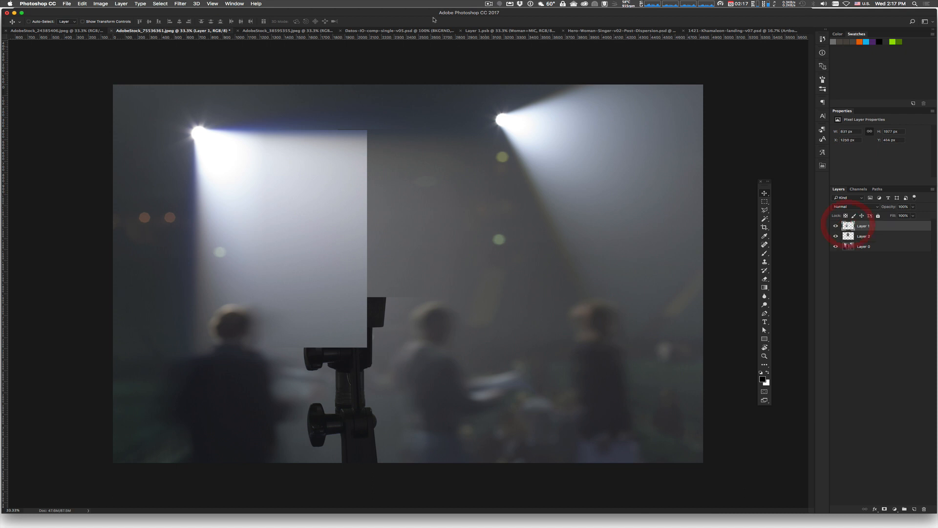
left_click(155, 3)
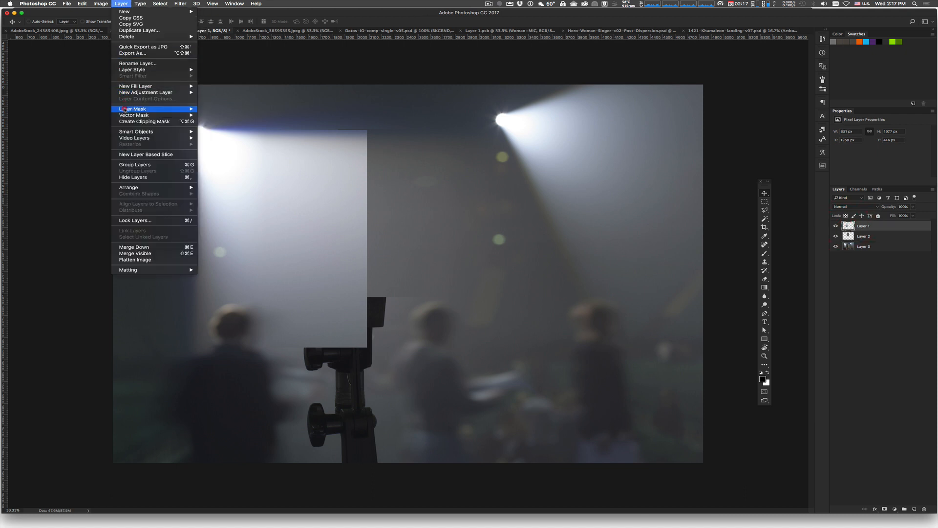
mouse_move(161, 109)
left_click(234, 108)
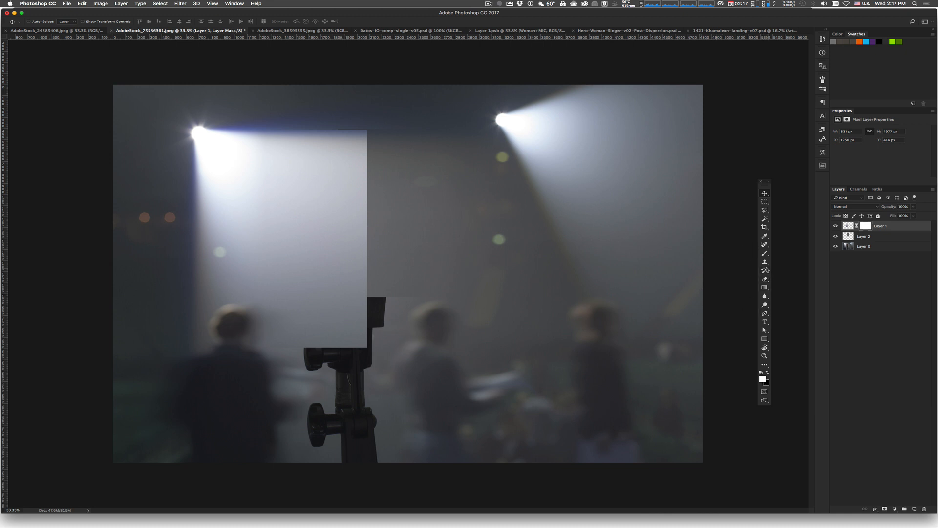
- With an enlarged soft black brush, paint Layer 1's mask to fade the strip's right edge, and its top edge at 42% opacity
left_click(765, 255)
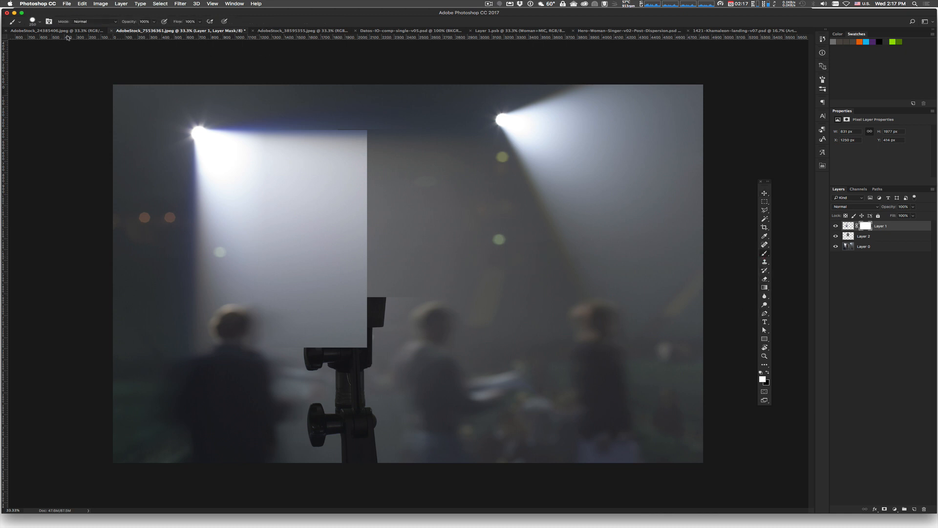
left_click(39, 22)
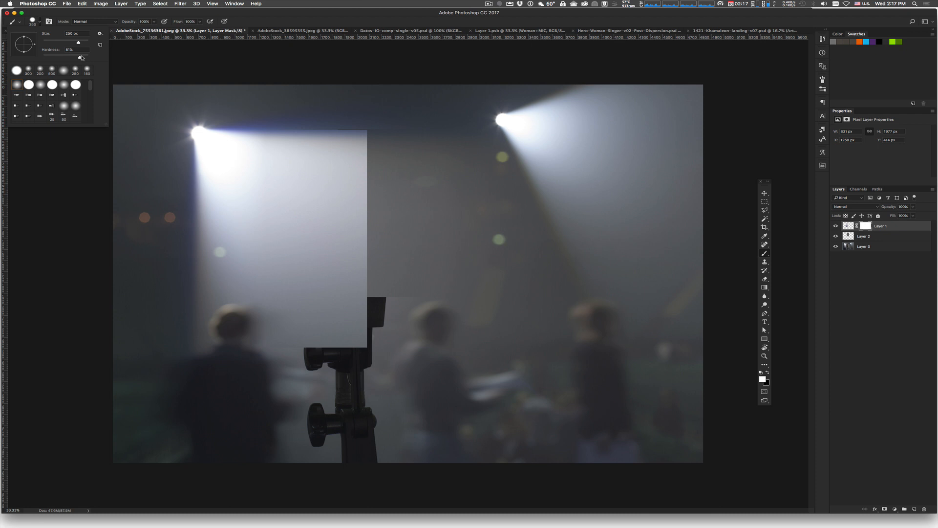
left_click_drag(80, 57, 36, 56)
key("Return")
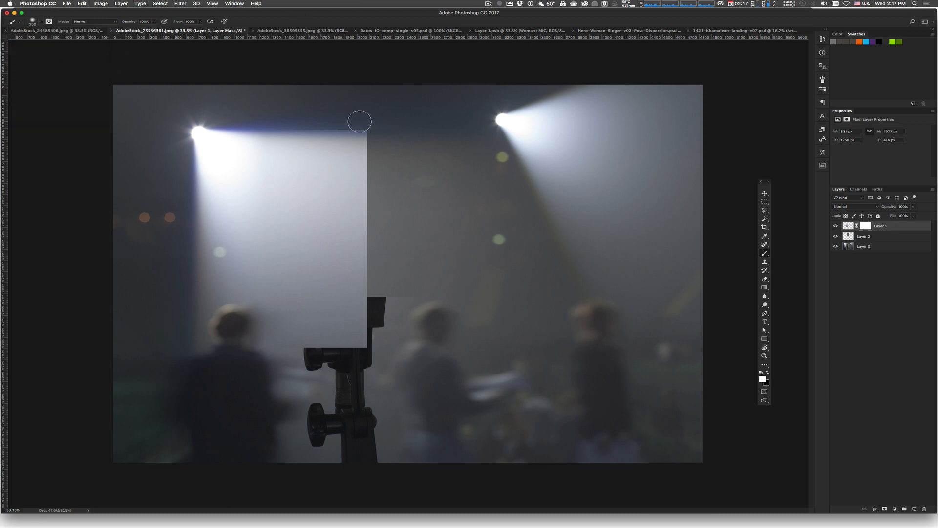
key("bracketright")
key("bracketright")
key("bracketright")
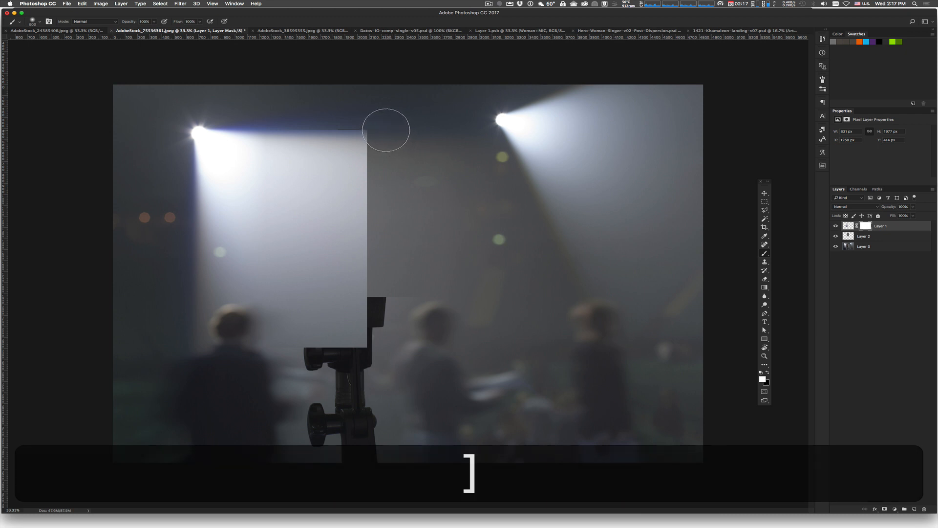
key("shift")
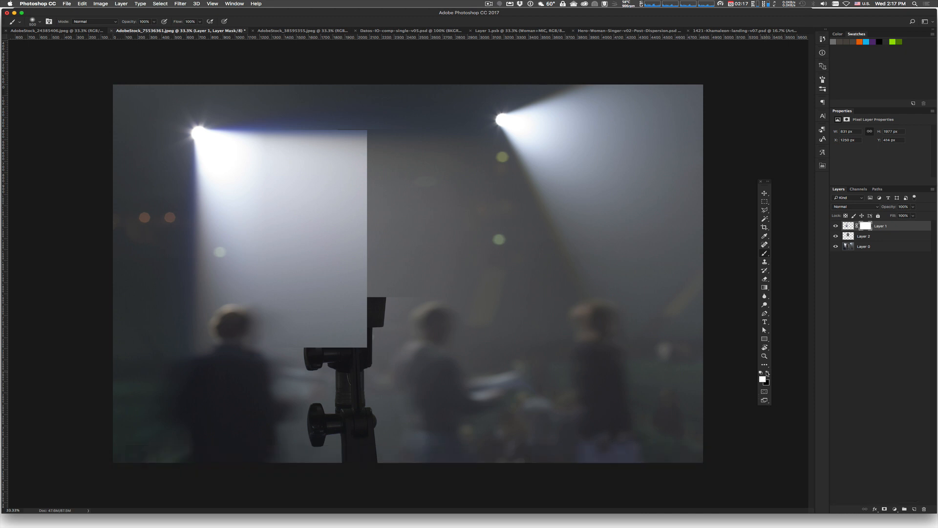
left_click(768, 373)
mouse_move(377, 105)
left_mouse_down()
mouse_move(373, 273)
mouse_move(385, 377)
left_mouse_up()
left_click_drag(387, 112, 391, 266)
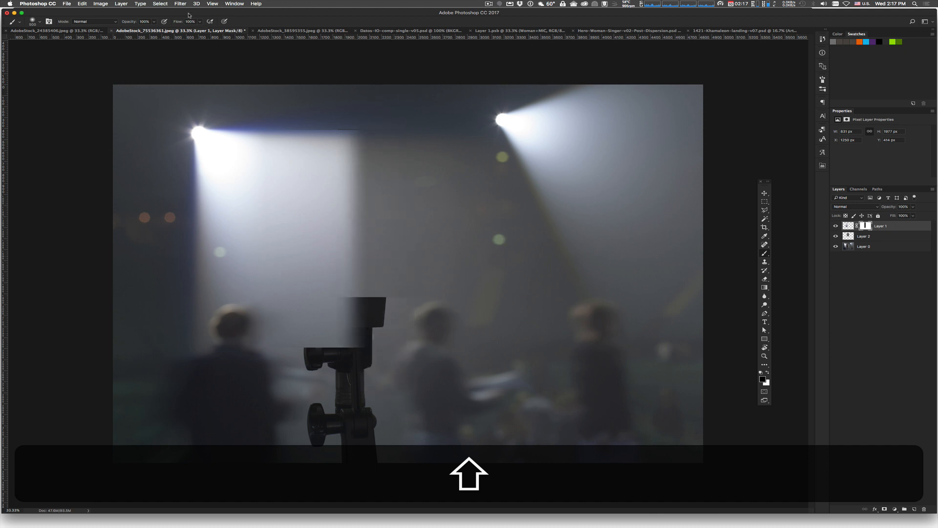
left_click_drag(154, 23, 134, 33)
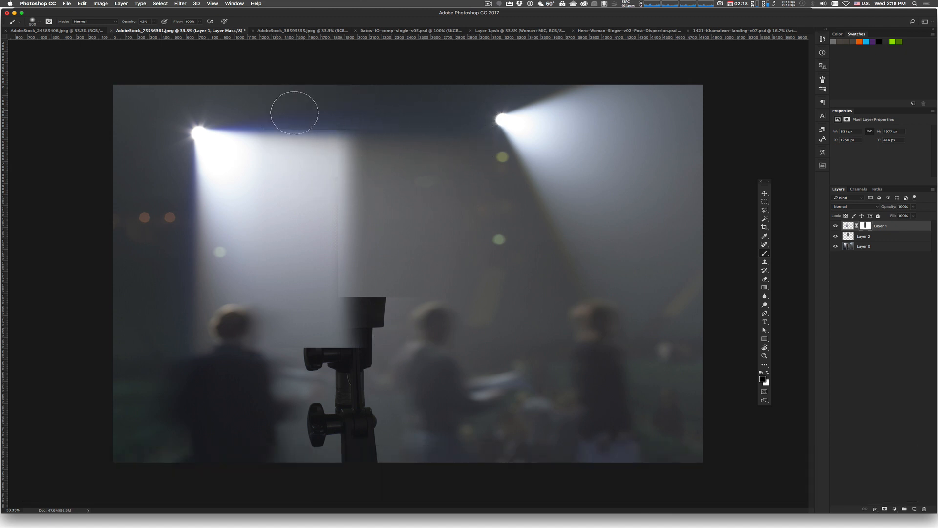
mouse_move(350, 117)
left_mouse_down()
mouse_move(285, 115)
mouse_move(455, 126)
left_mouse_up()
- Compare the photo with and without Layer 2, and hide both Layer 2 and Layer 1
left_click(836, 236)
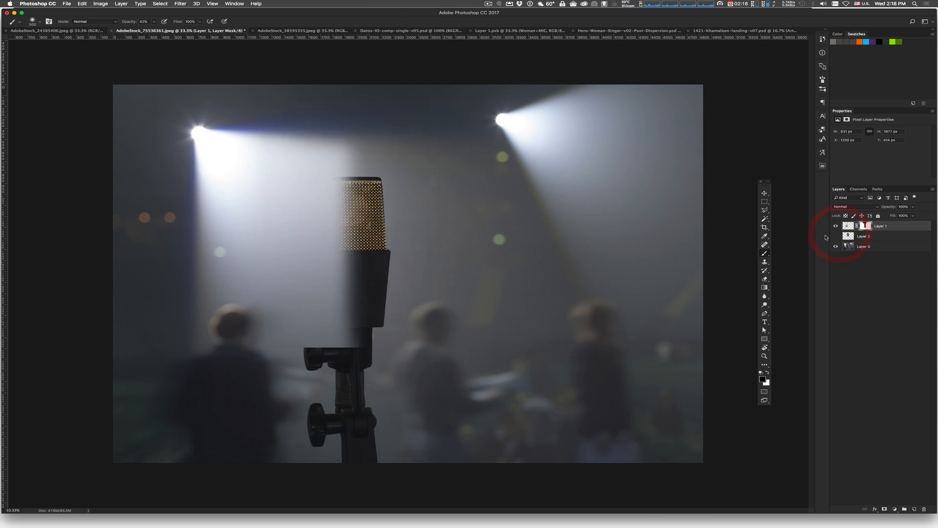
left_click(836, 236)
left_click(848, 236)
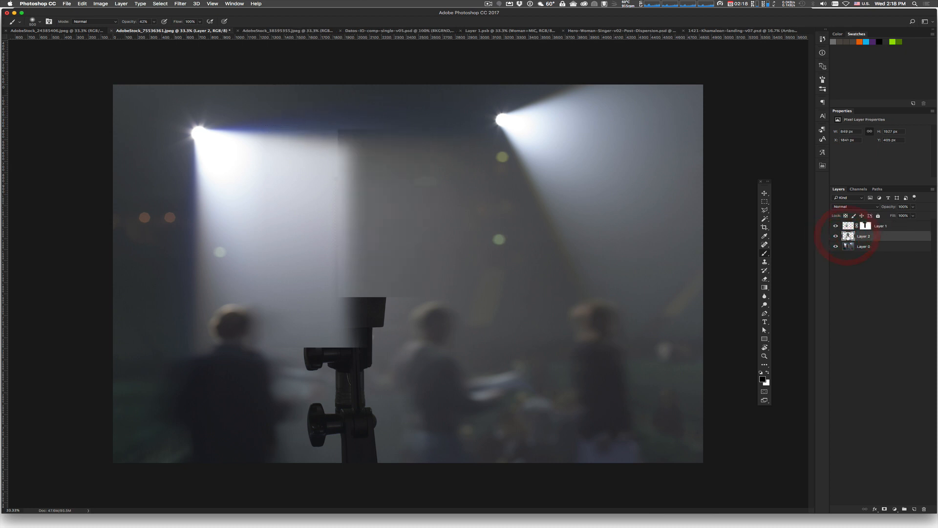
left_click(836, 237)
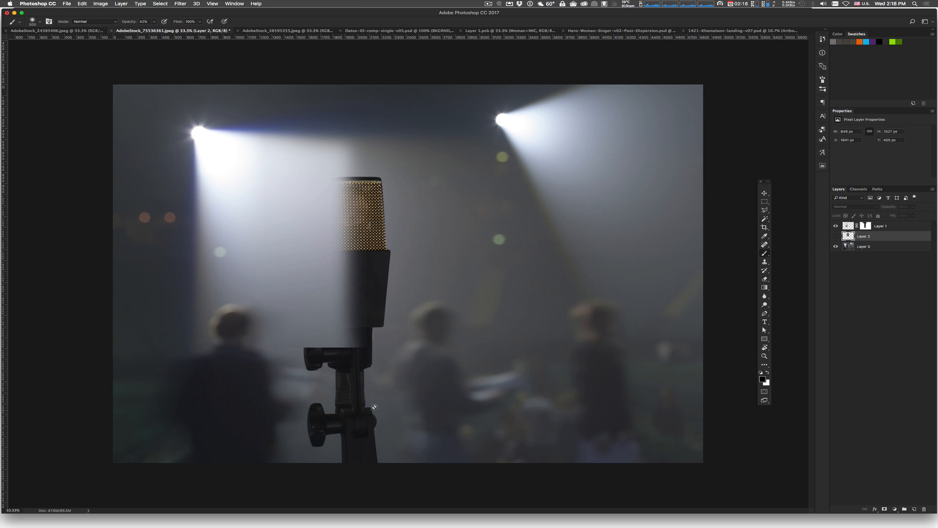
left_click(835, 226)
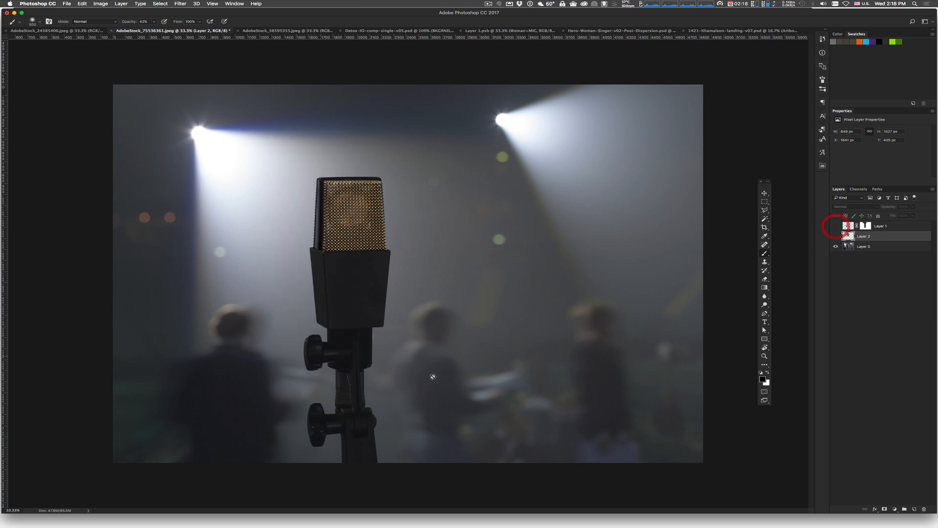
- On Layer 0, select a background strip about 156 by 823 px just right of the microphone stand and paste a copy as a new layer
key("v")
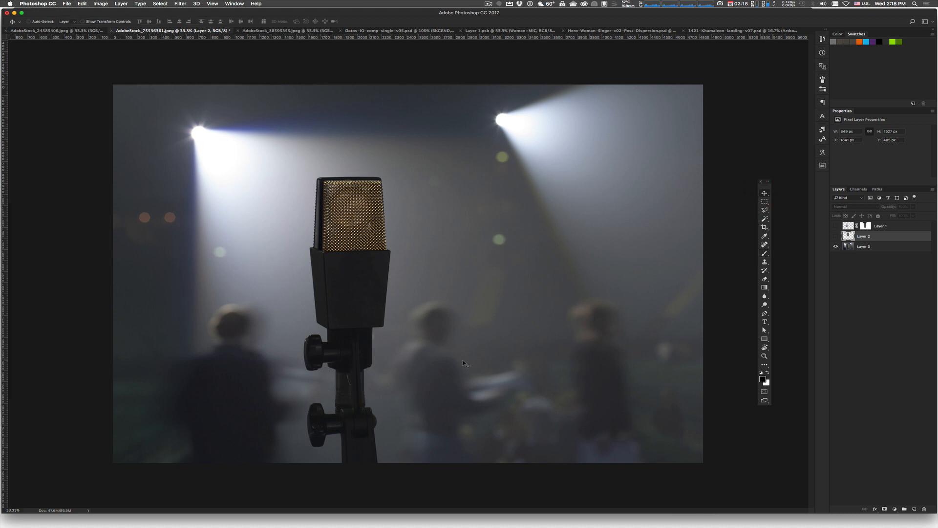
left_click(765, 202)
left_click(860, 247)
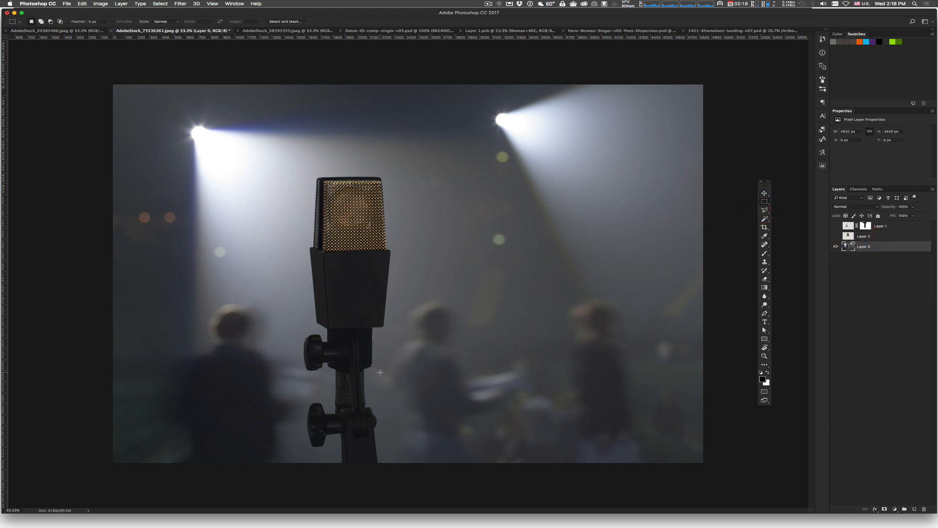
left_click_drag(380, 373, 399, 463)
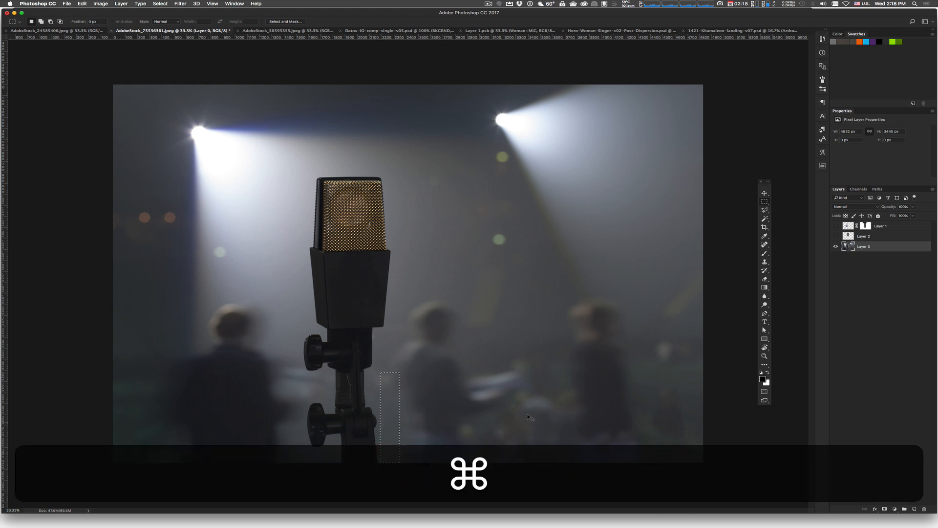
key("super+c")
left_click(764, 193)
key("super+v")
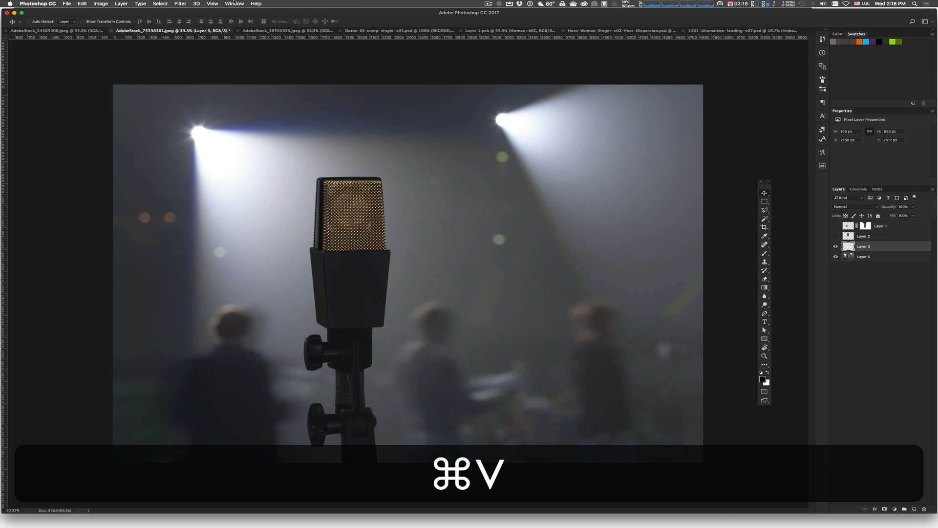
- Scale the new strip horizontally to about 396 px wide, extending its left edge over the lower microphone stand
left_click(82, 4)
mouse_move(104, 150)
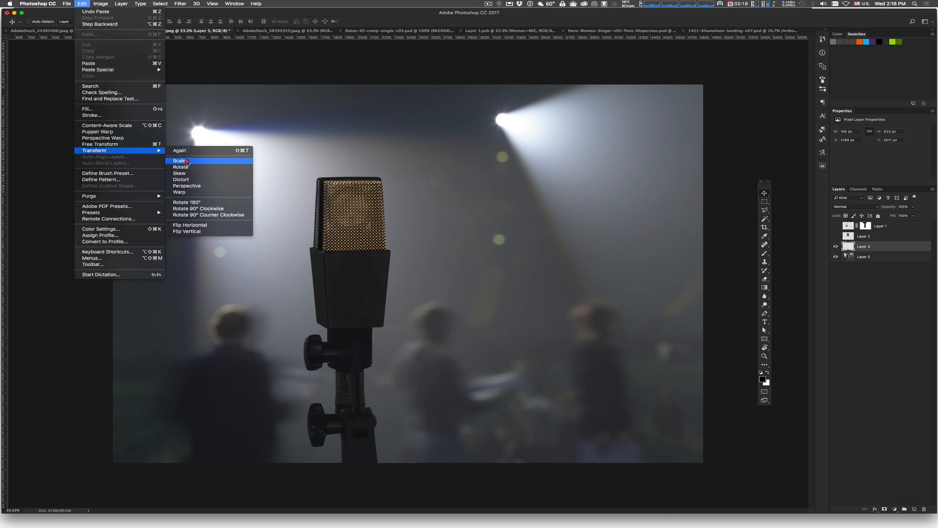
left_click(188, 161)
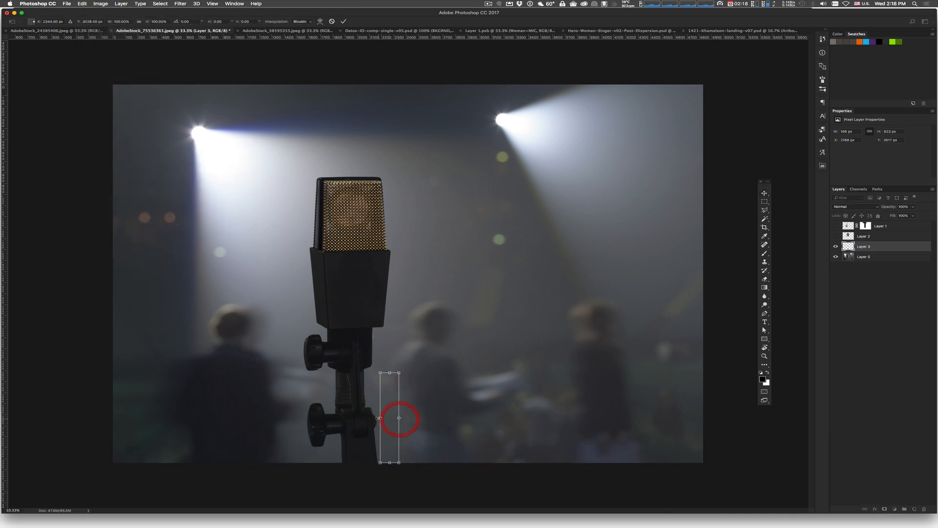
left_click_drag(379, 418, 351, 417)
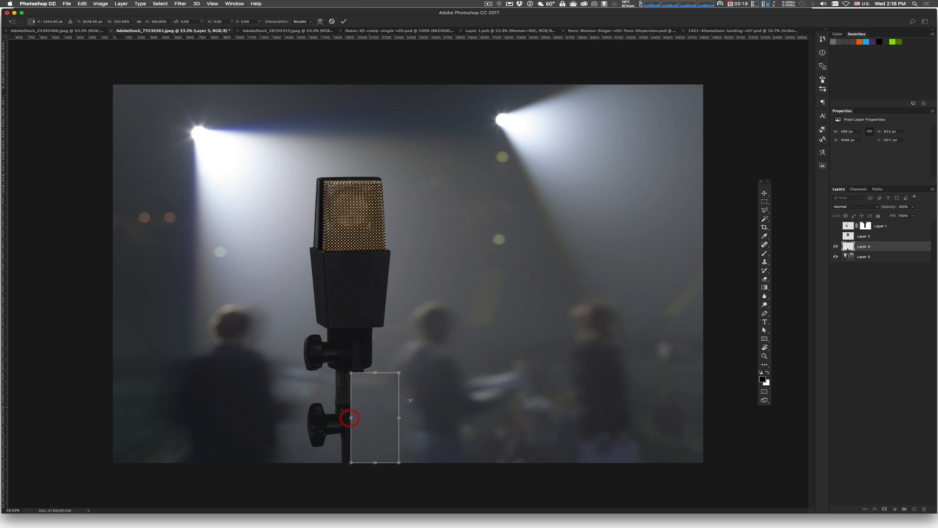
key("Return")
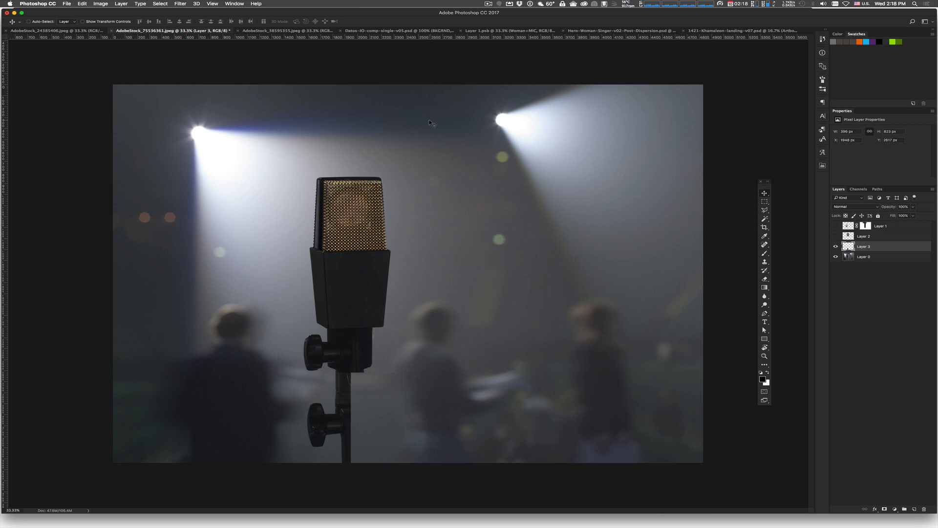
- Revert the stage photo to its saved version and switch to the Layer 1.psb document
left_click(75, 2)
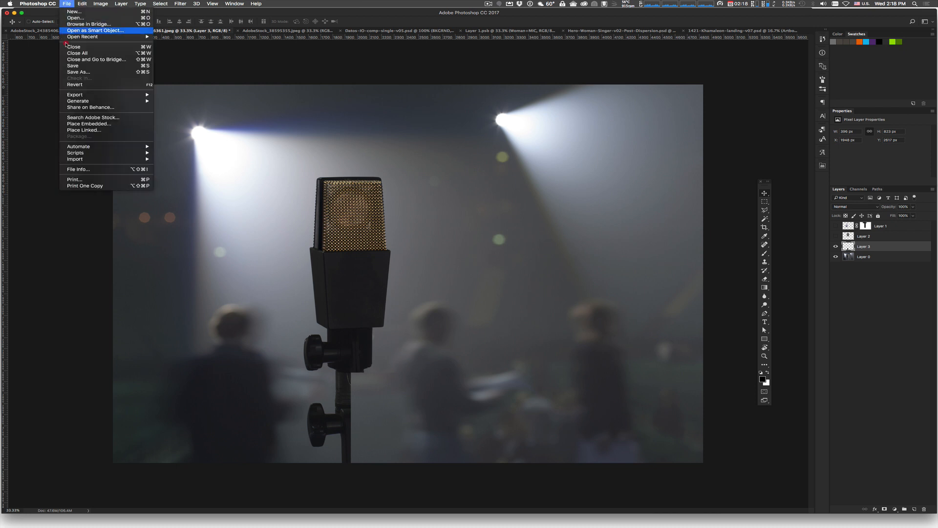
left_click(72, 88)
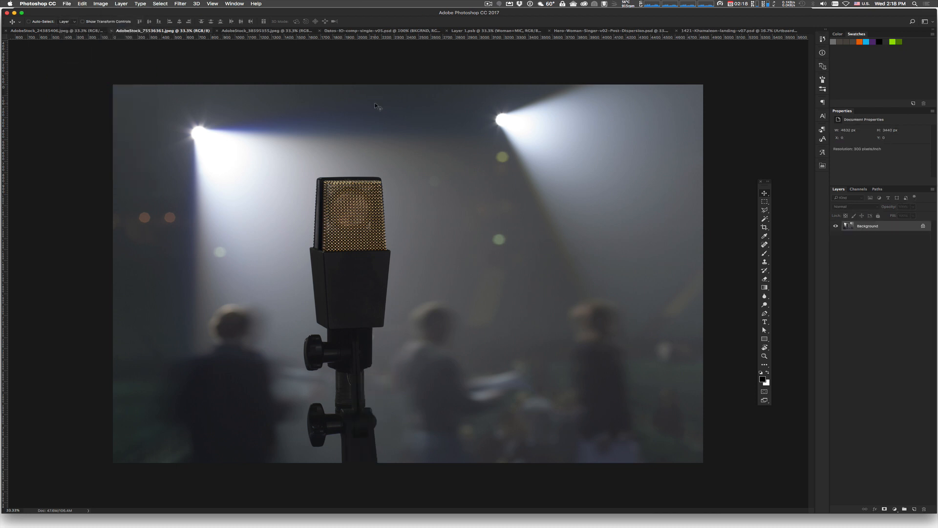
left_click(488, 31)
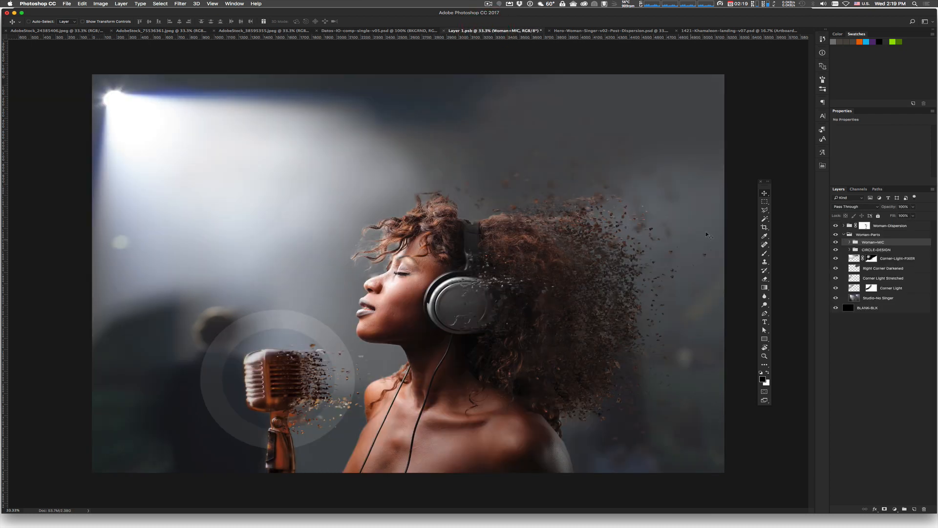
- Hide the Woman-Dispersion group and the Singer group inside Woman+MIC to examine the microphone and background on their own
left_click(844, 235)
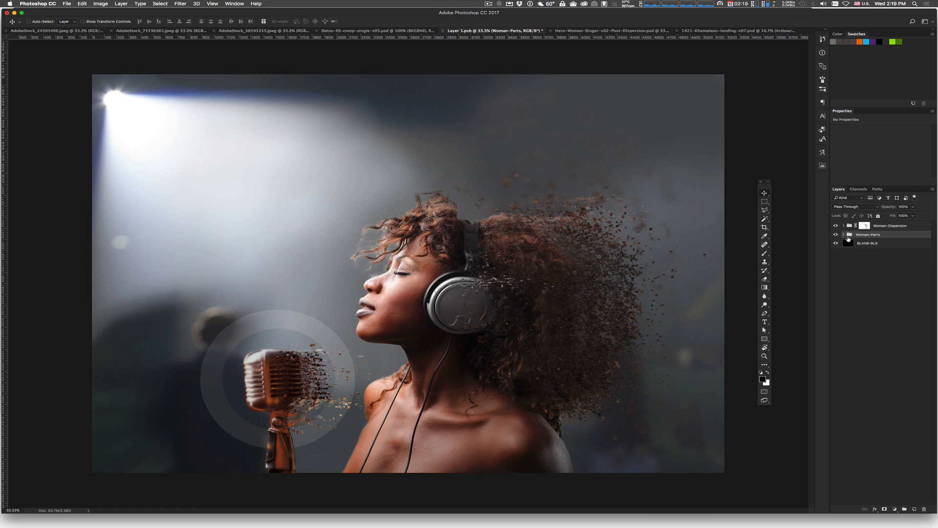
left_click(845, 235)
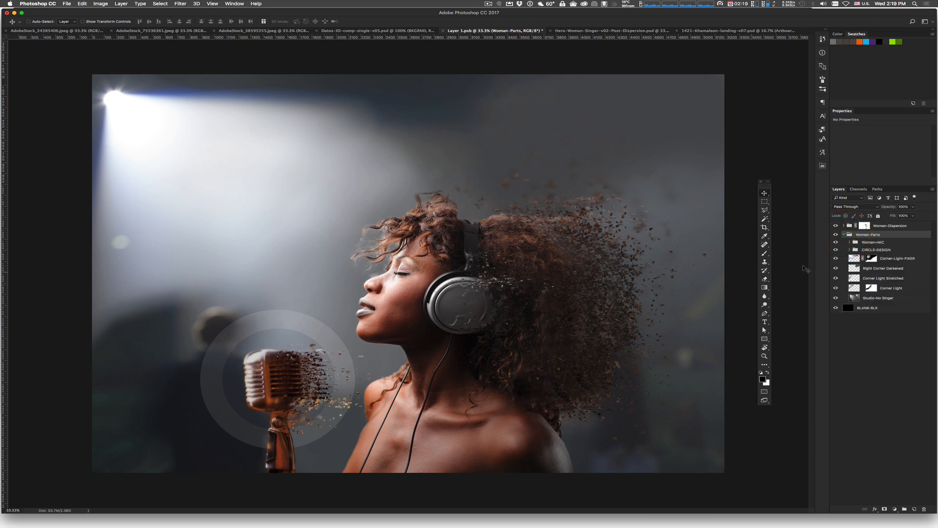
left_click(836, 226)
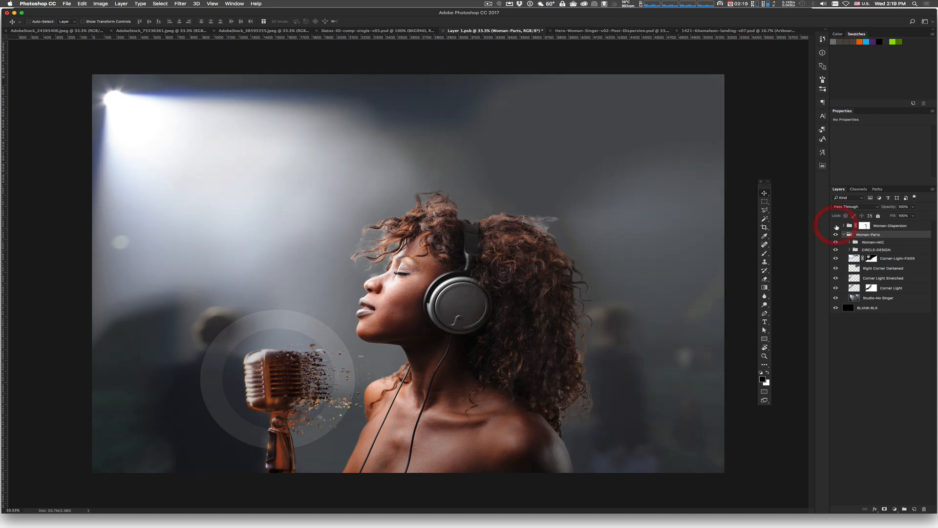
left_click(835, 242)
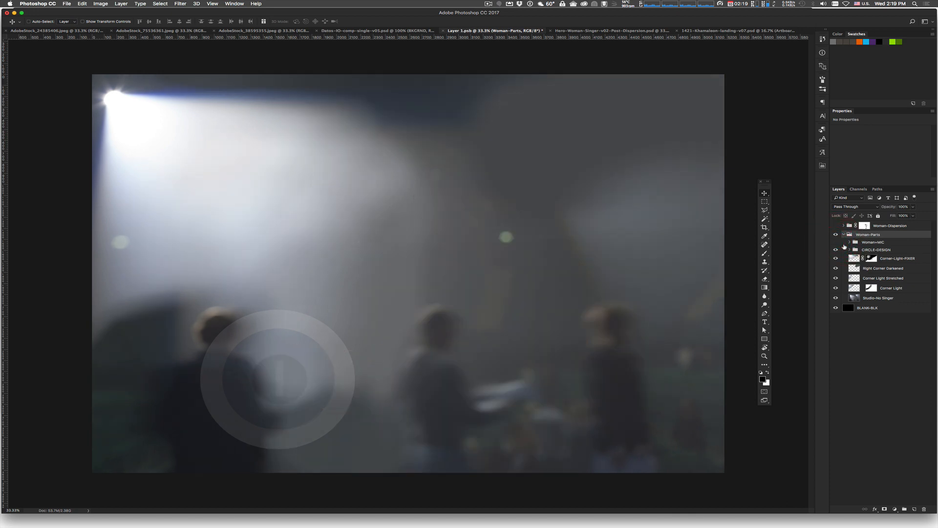
left_click(836, 242)
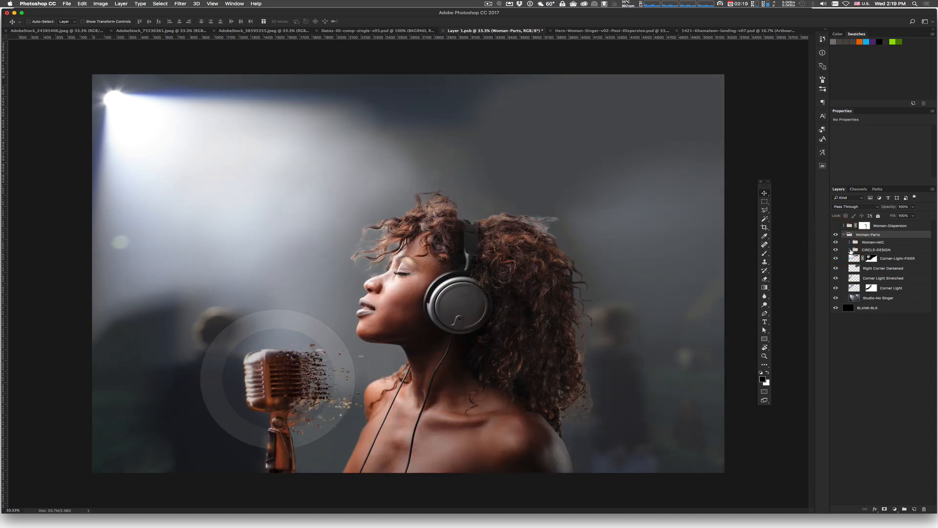
left_click(850, 243)
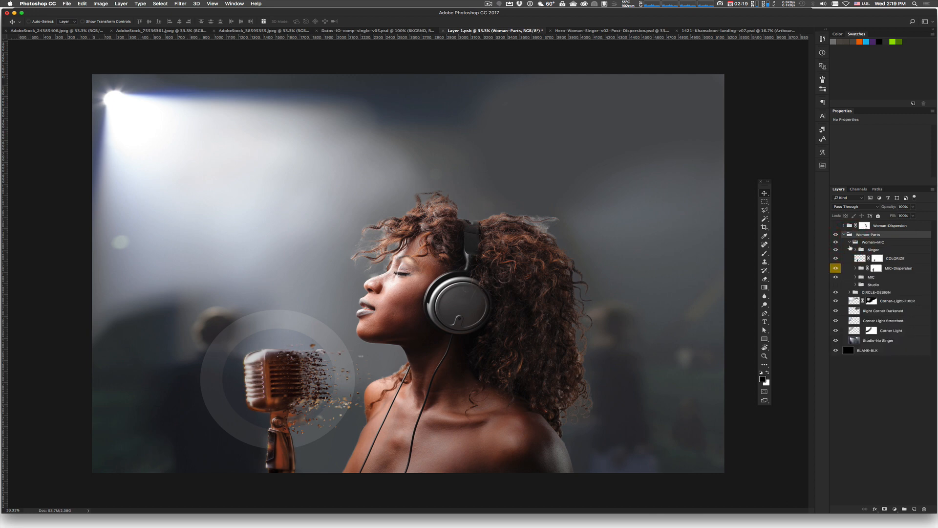
left_click(835, 250)
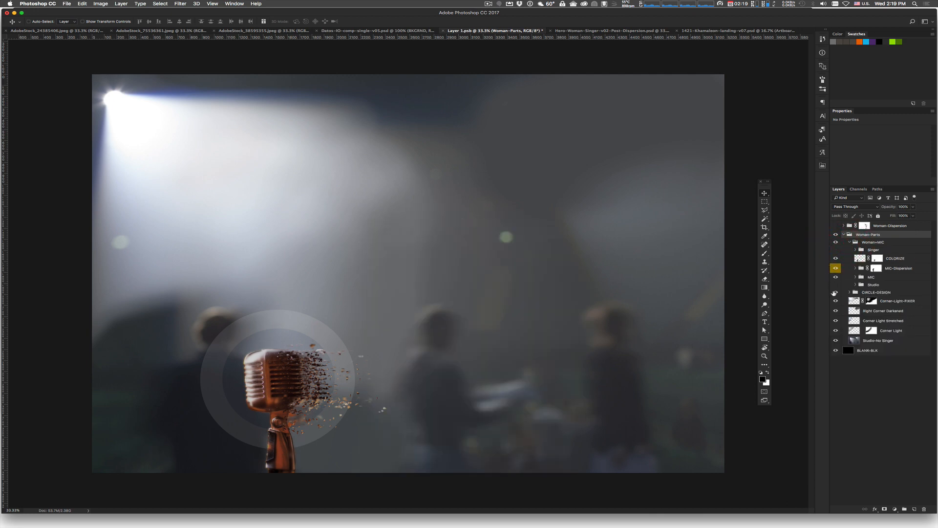
- Hide the MIC group, the COLORIZE layer, the CIRCLE-DESIGN group and the whole Woman+MIC group to isolate the stage background
left_click(836, 277)
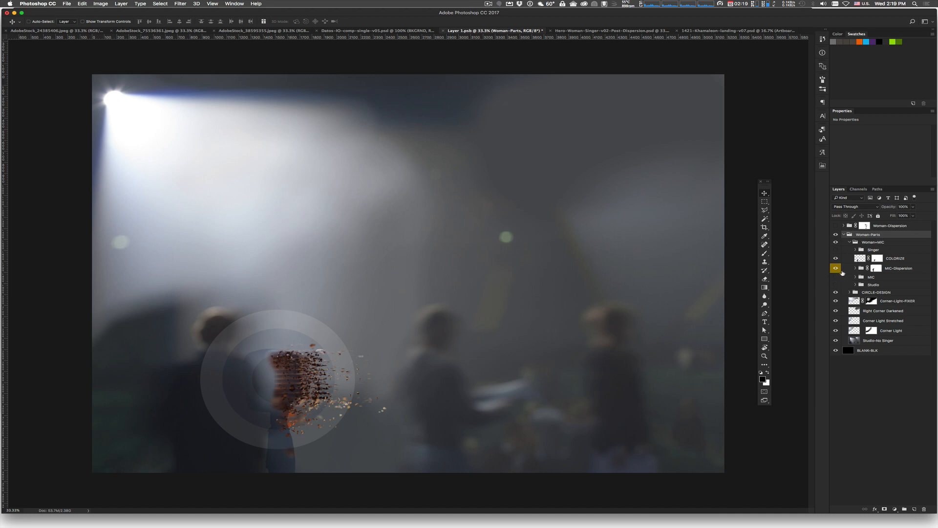
left_click(836, 259)
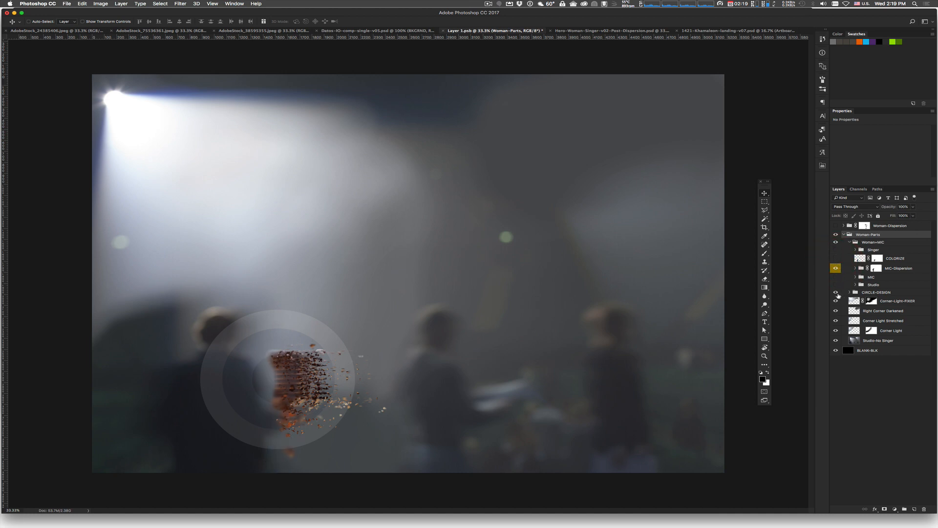
left_click(836, 293)
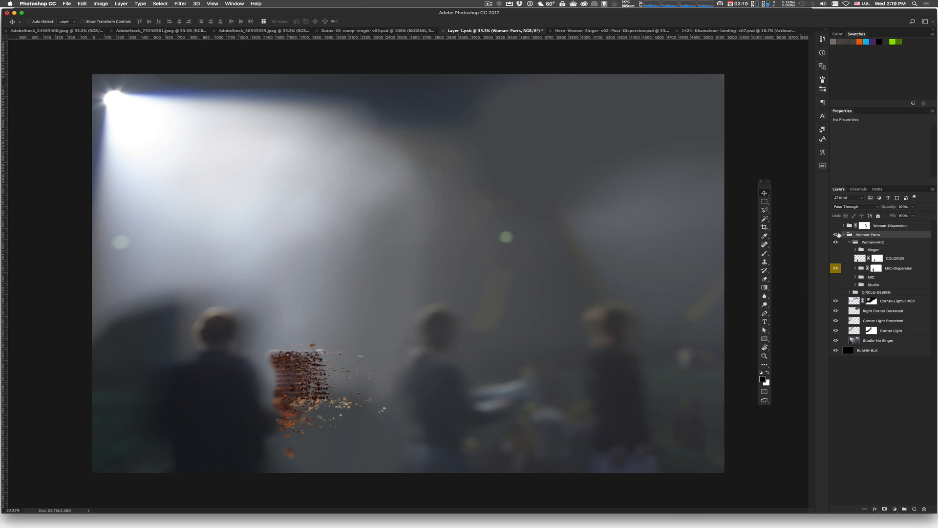
left_click(837, 235)
left_click(835, 235)
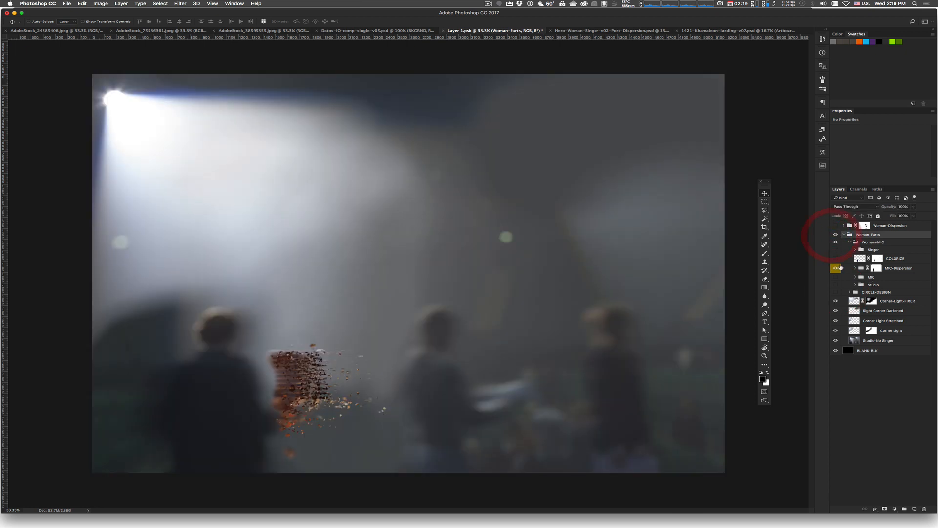
left_click(835, 242)
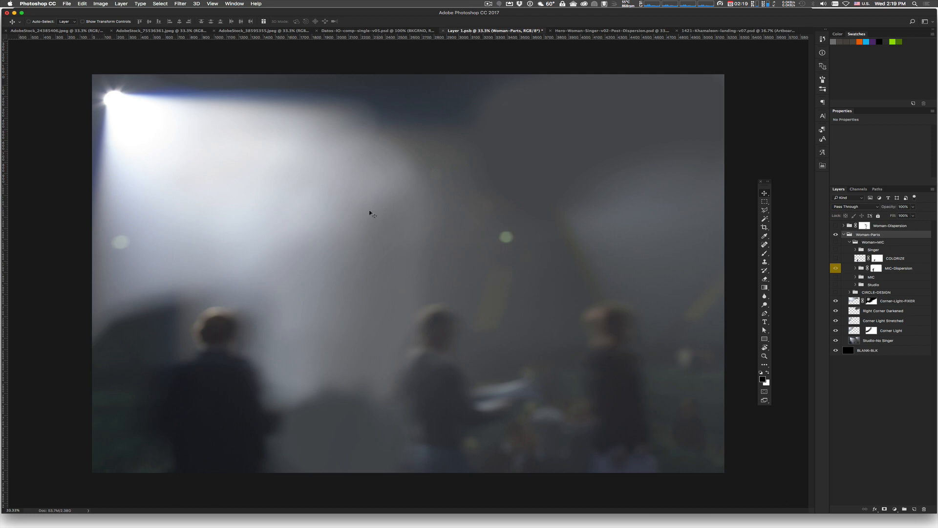
- Review the finished hero in Datos-IO-comp-single-v03.psd against the bare background and return to Layer 1.psb
left_click(361, 31)
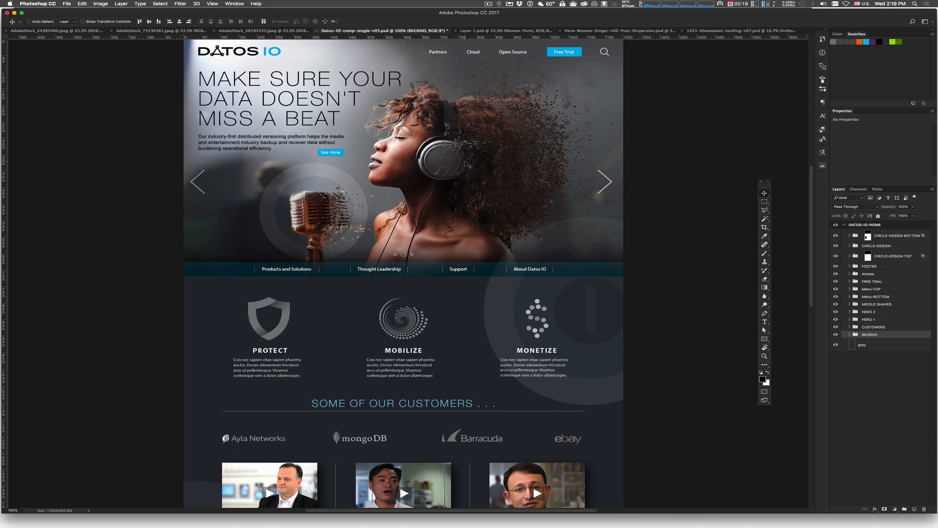
scroll(485, 93, "down", 1)
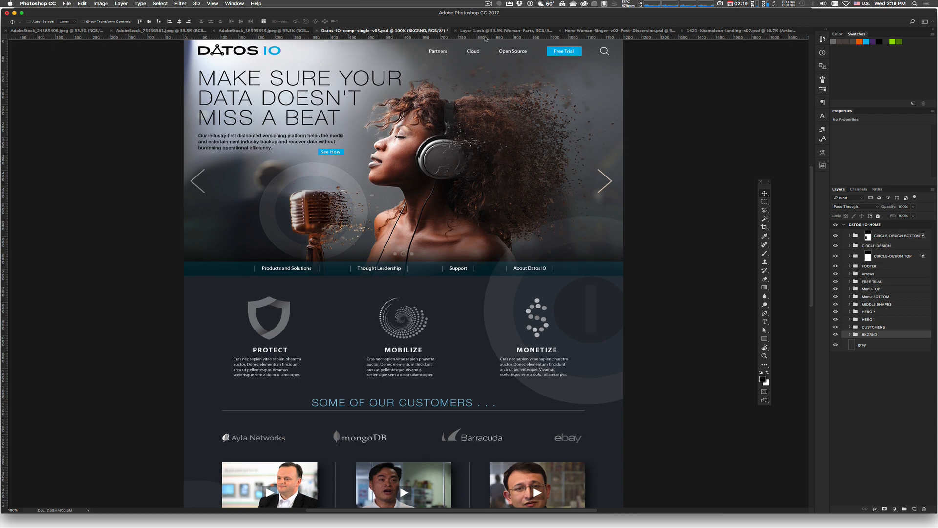
left_click(502, 31)
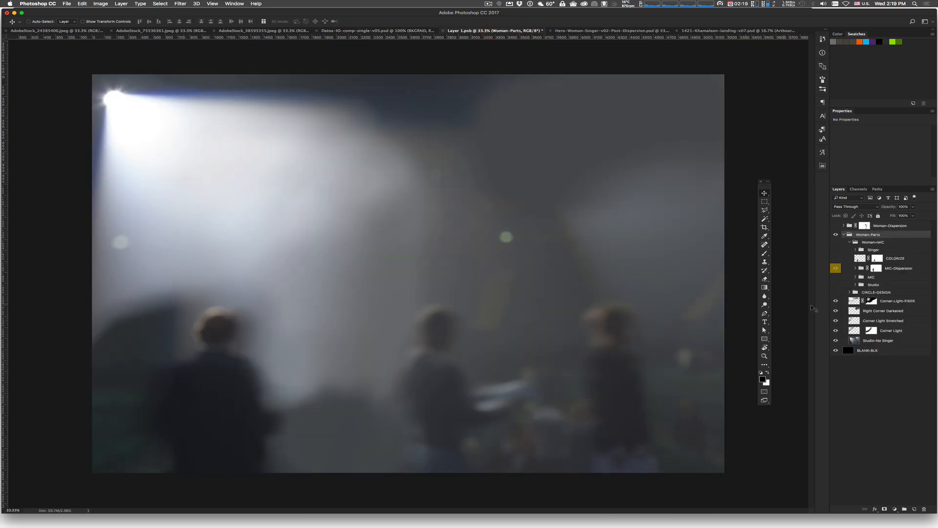
- Toggle the visibility of the Corner-Light-FIXER layer to compare its effect on the light beam, leaving it hidden
left_click(836, 301)
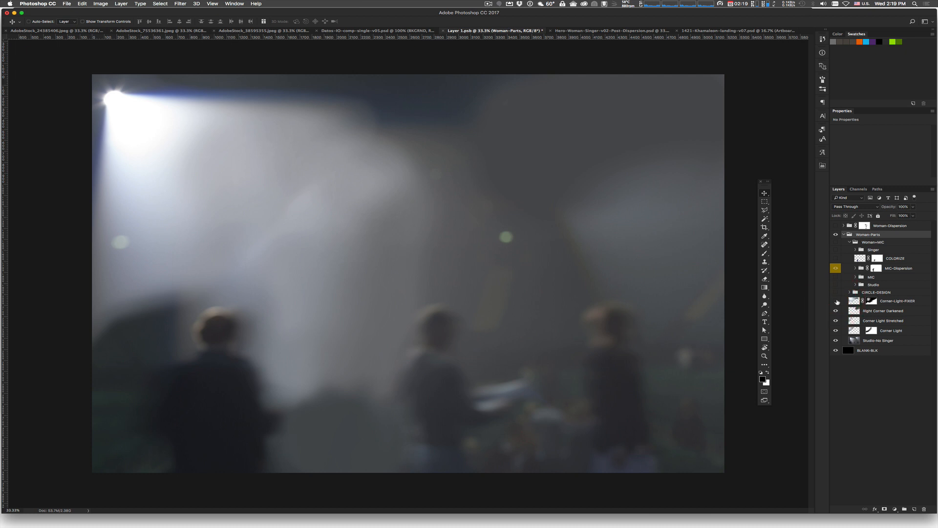
left_click(836, 301)
left_click(837, 301)
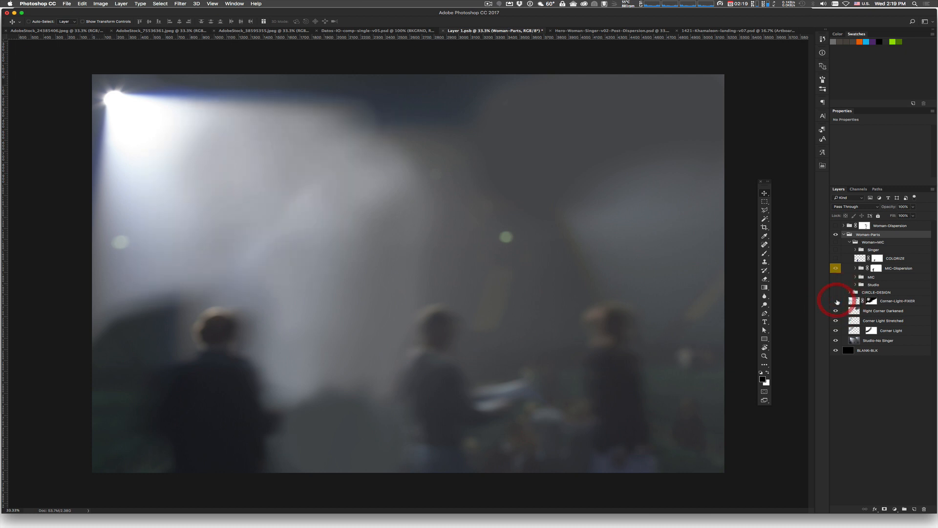
- Compare the background with and without the Right Corner Darkened layer, and check it against the finished hero in the homepage comp
left_click(836, 311)
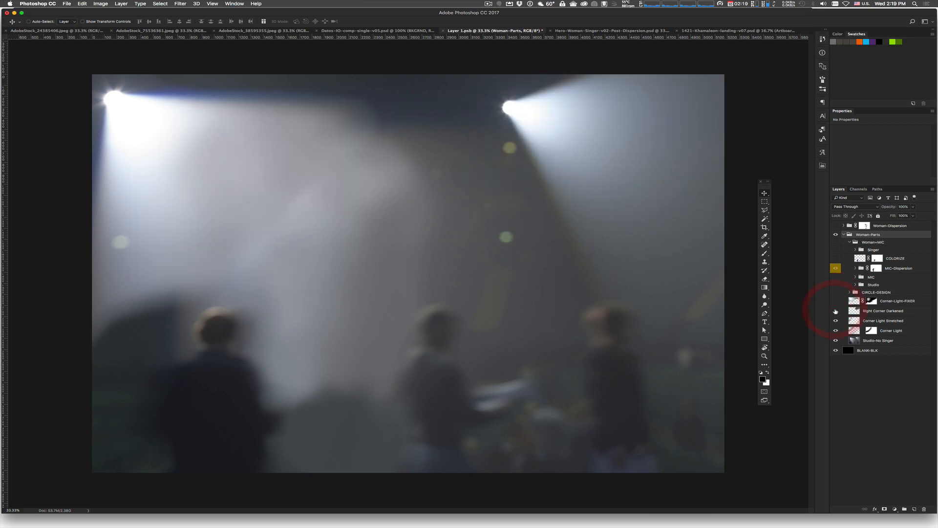
left_click(836, 310)
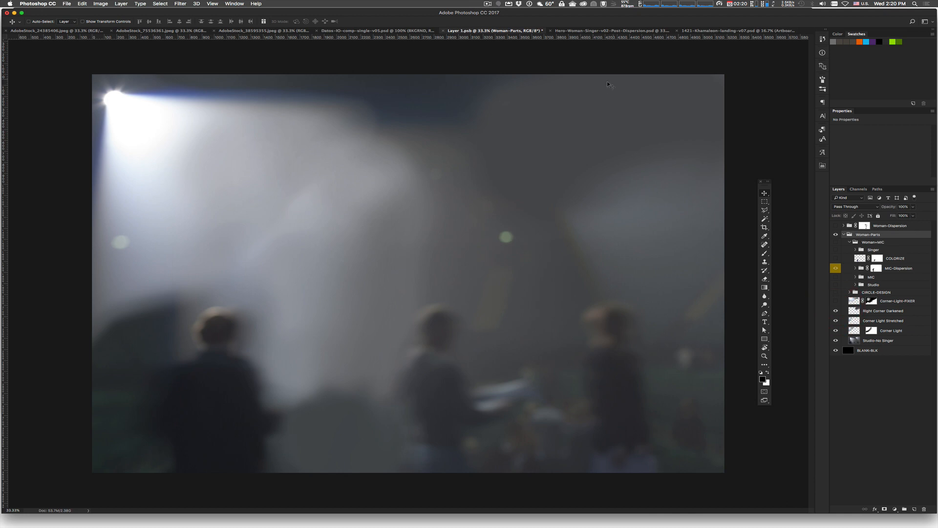
left_click(836, 311)
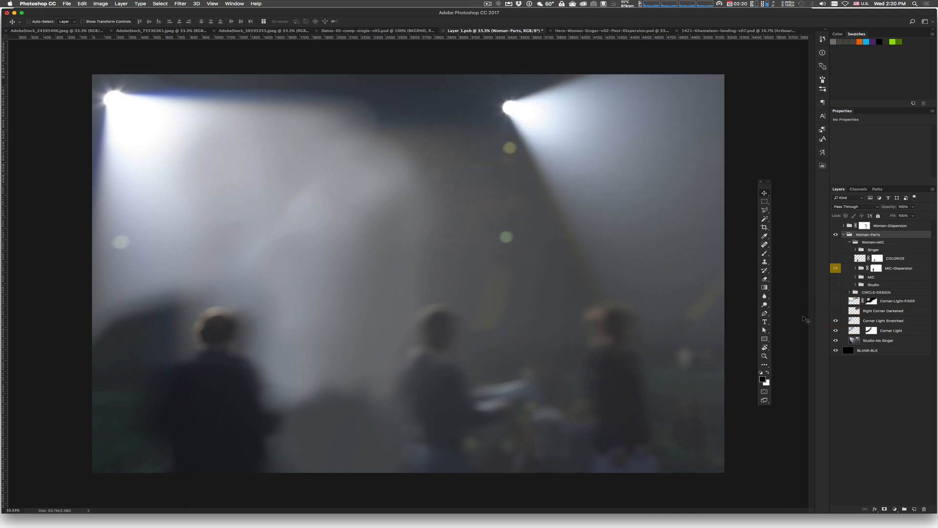
left_click(836, 311)
left_click(387, 30)
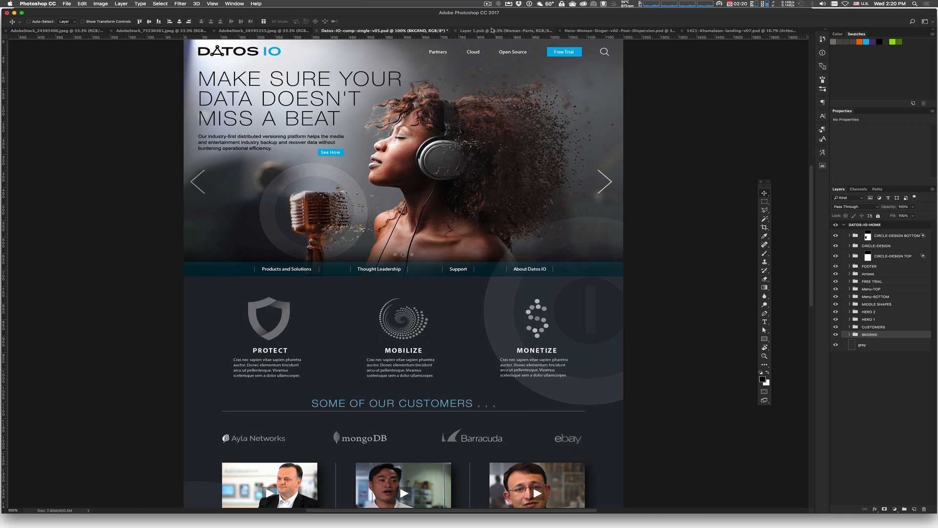
left_click(491, 29)
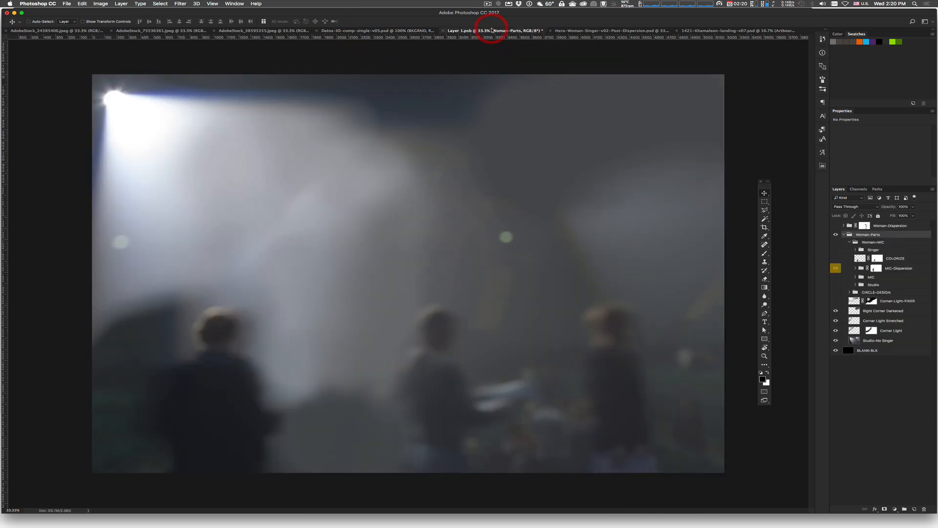
- Hide the Right Corner Darkened, Corner Light Stretched and Corner Light layers to inspect the original background, and turn the layers back on
left_click(836, 311)
left_click(836, 320)
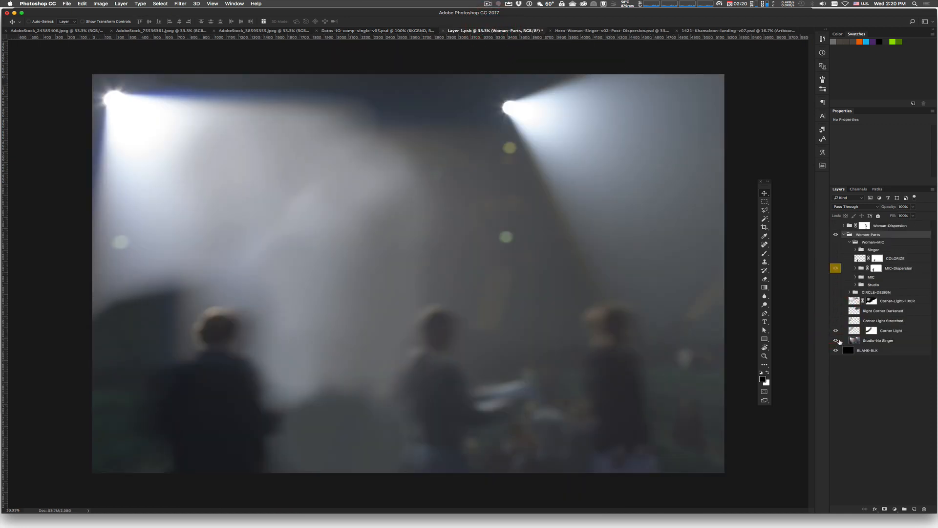
left_click(837, 331)
left_click(836, 331)
left_click(837, 331)
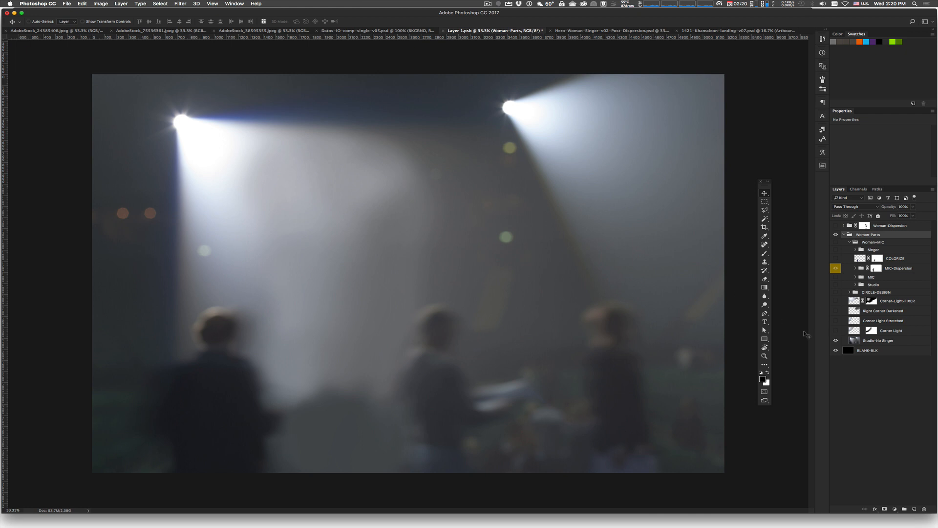
left_click_drag(836, 332, 836, 226)
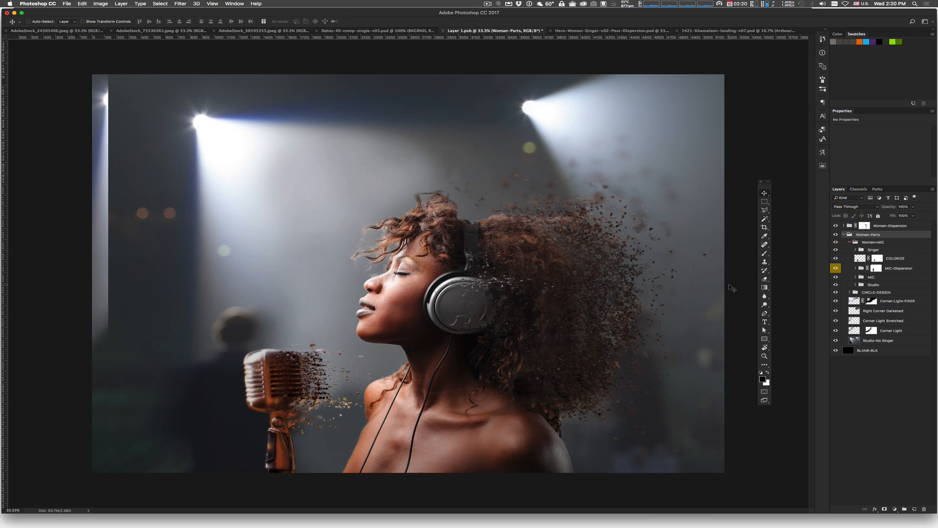
- Revert Layer 1.psb to its last saved version and check the contents of the Woman+MIC group
left_click(66, 4)
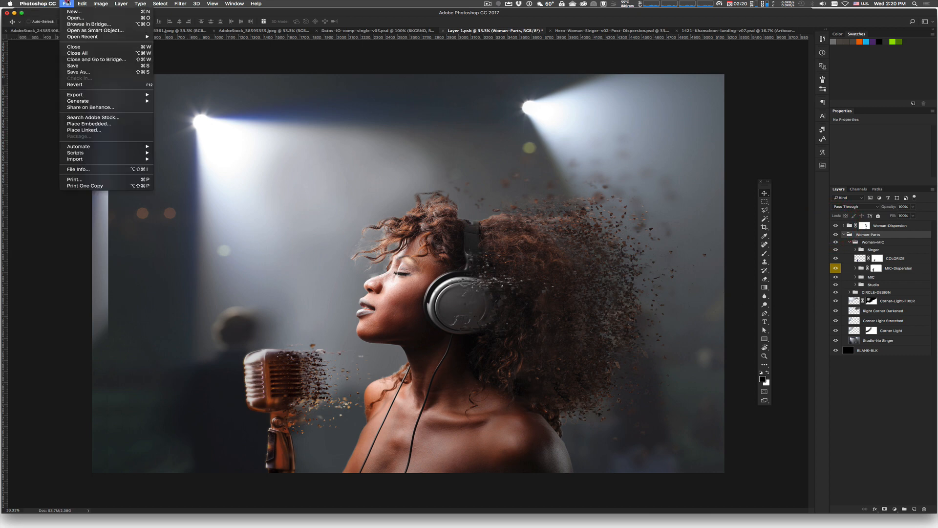
left_click(85, 85)
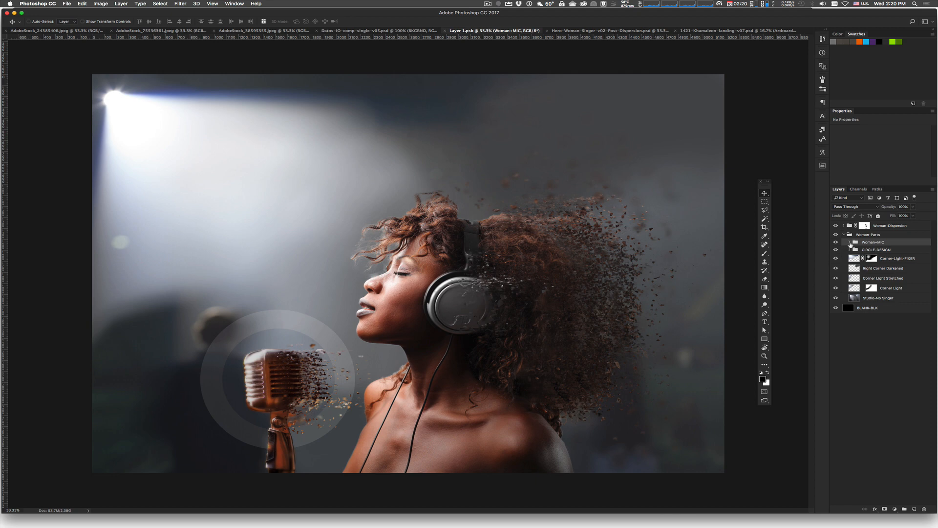
left_click(850, 243)
left_click(850, 242)
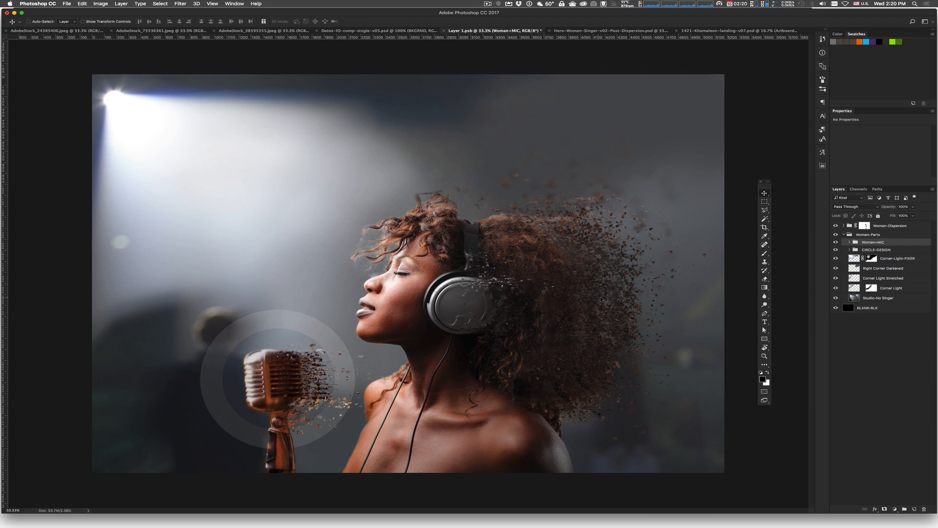
- Switch to Datos-IO-comp-single-v03.psd and examine the hero image at the start of the page
left_click(403, 31)
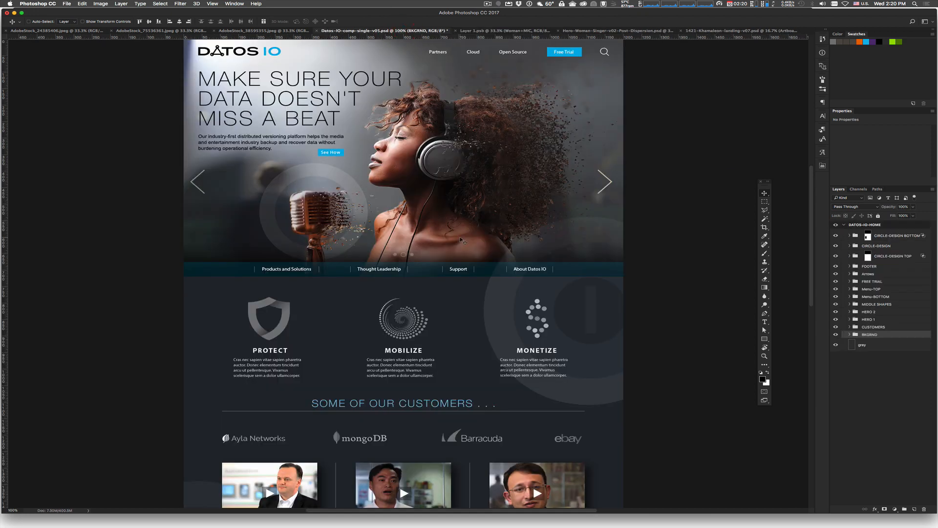
scroll(462, 240, "up", 2)
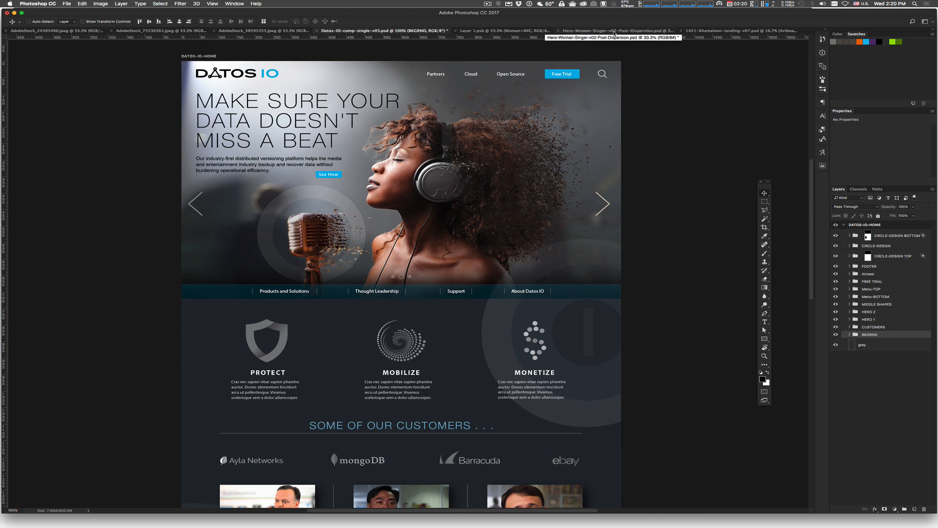
- In Hero-Woman-Singer-v02-Post-Dispersion.psd, make the Dispersion group and the Woman-Parts group with all its layers visible
left_click(614, 33)
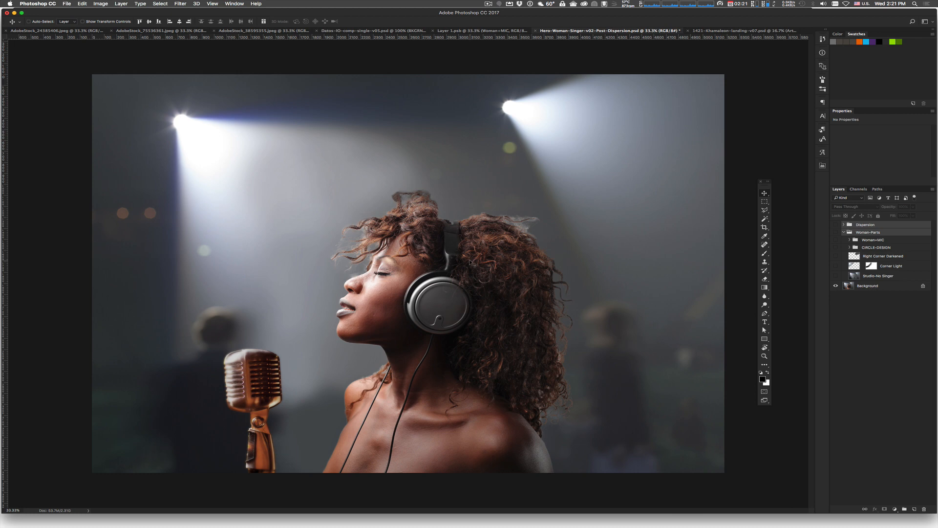
left_click(836, 225)
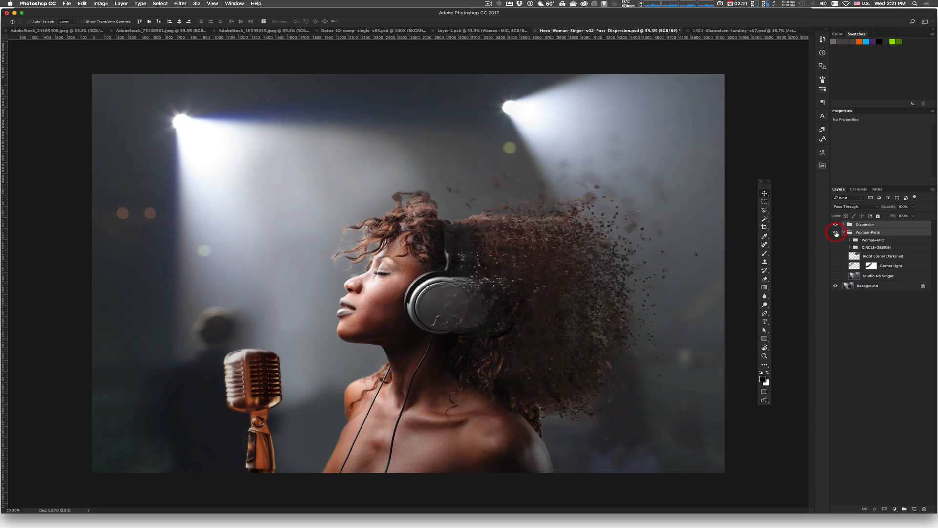
left_click(836, 247)
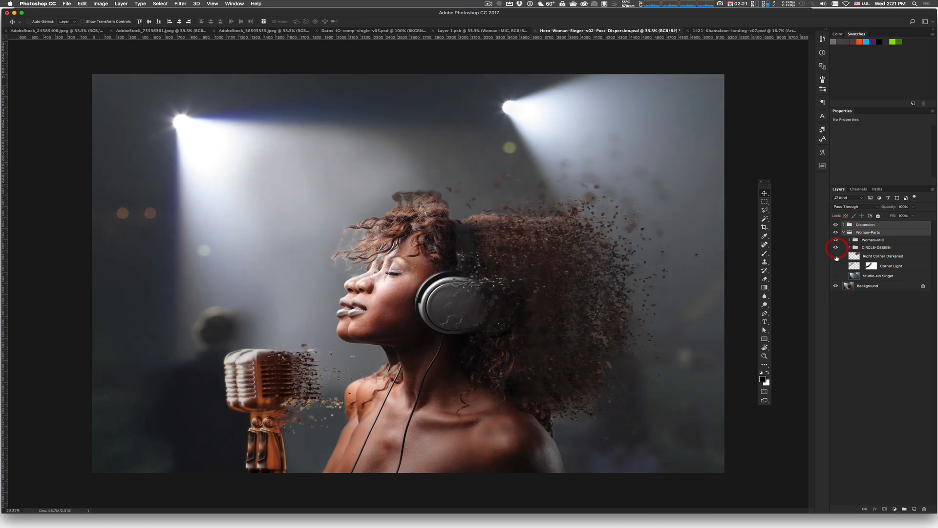
left_click_drag(837, 257, 836, 276)
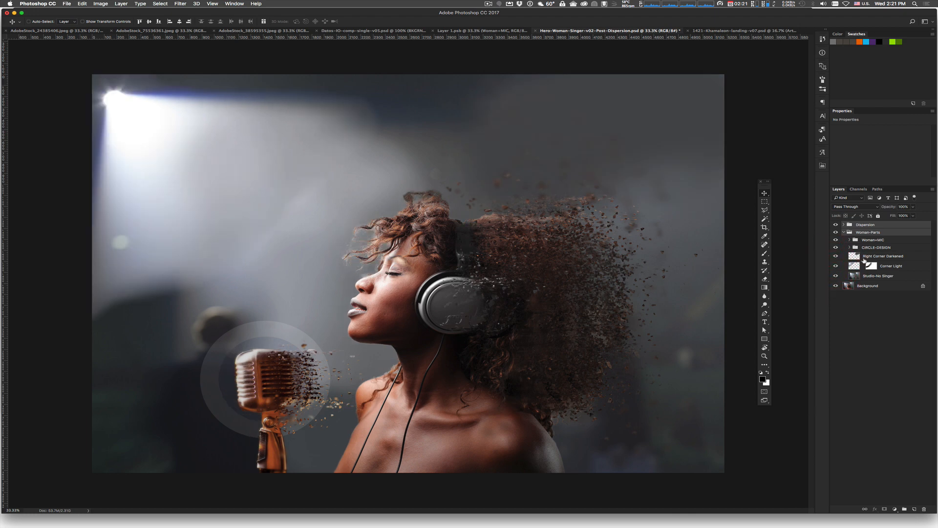
- Toggle the Dispersion group off and on, and examine the hair particles up close
left_click(836, 225)
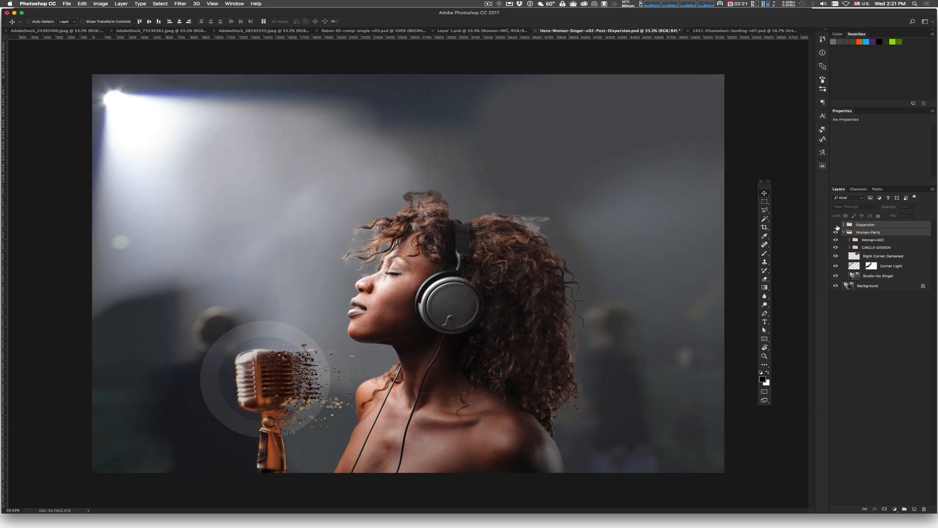
left_click(836, 224)
left_click(581, 244, "super")
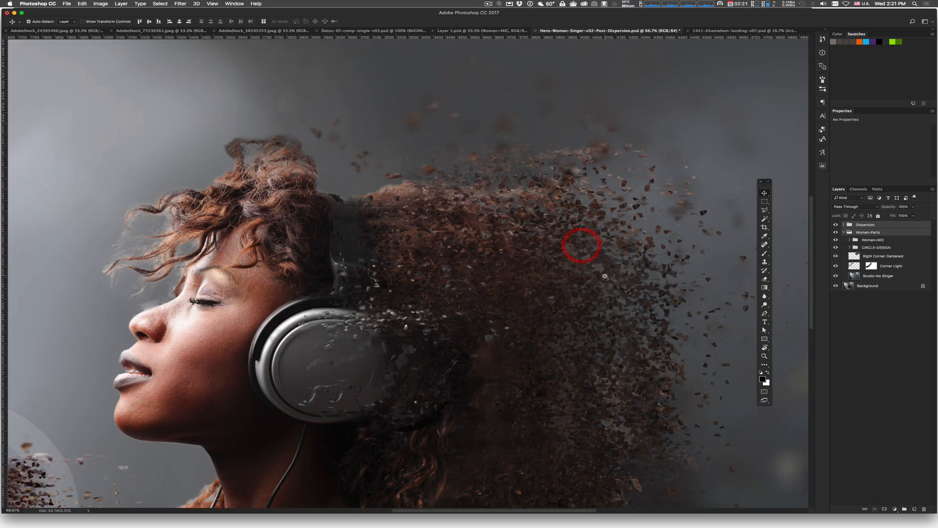
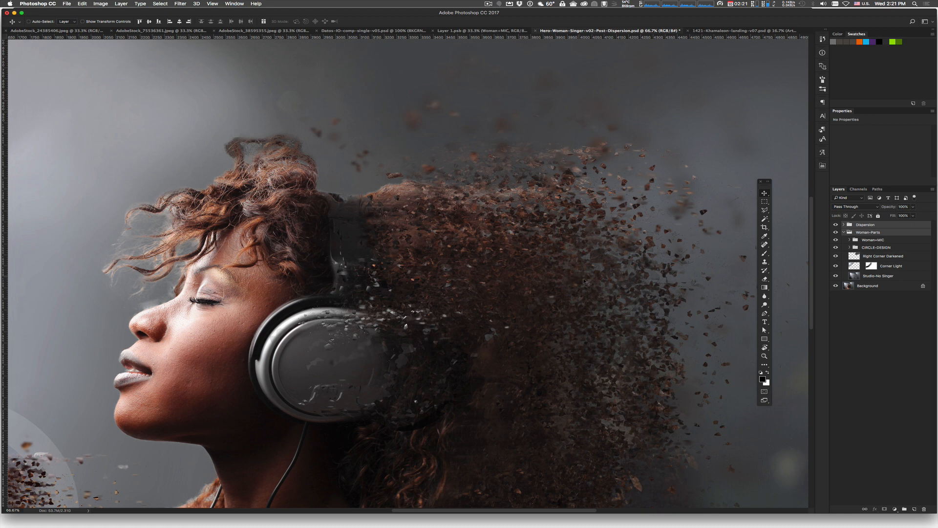
- Compare the woman's hair dispersion in Layer 1.psb and Hero-Woman-Singer-v02-Post-Dispersion.psd, viewing both images in full
left_click(513, 31)
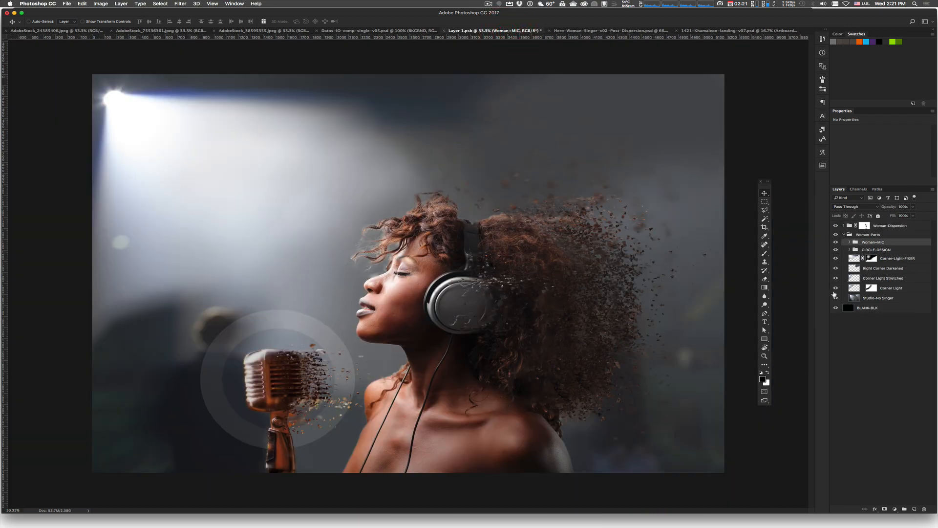
left_click(602, 31)
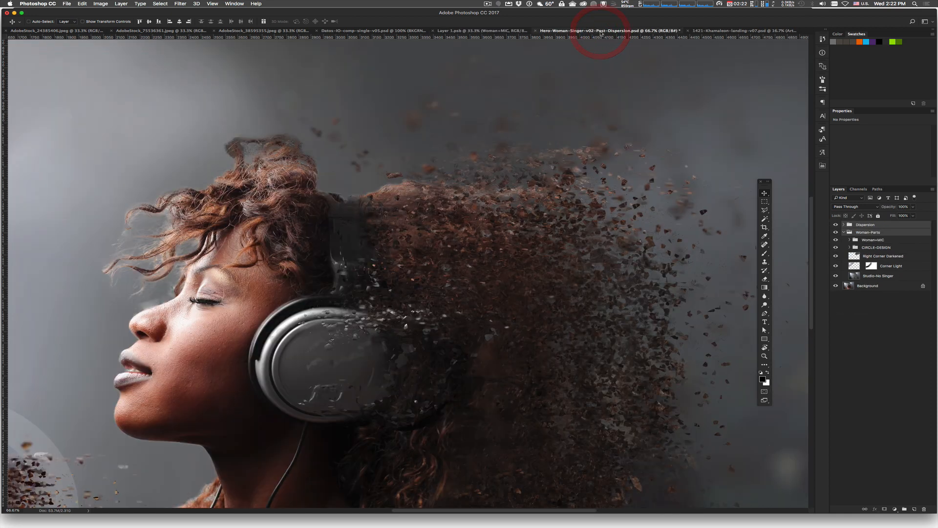
left_click(503, 31)
key("super+0")
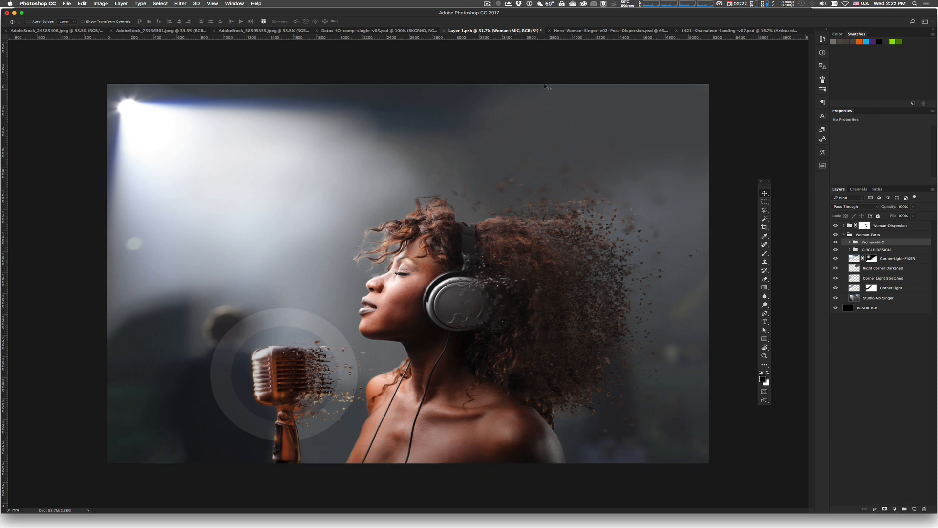
left_click(425, 240, "super")
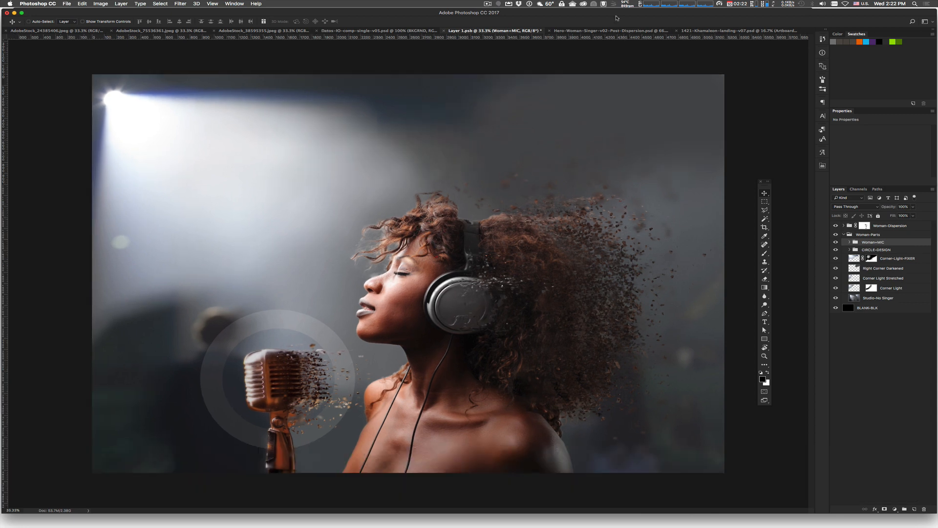
left_click(603, 32)
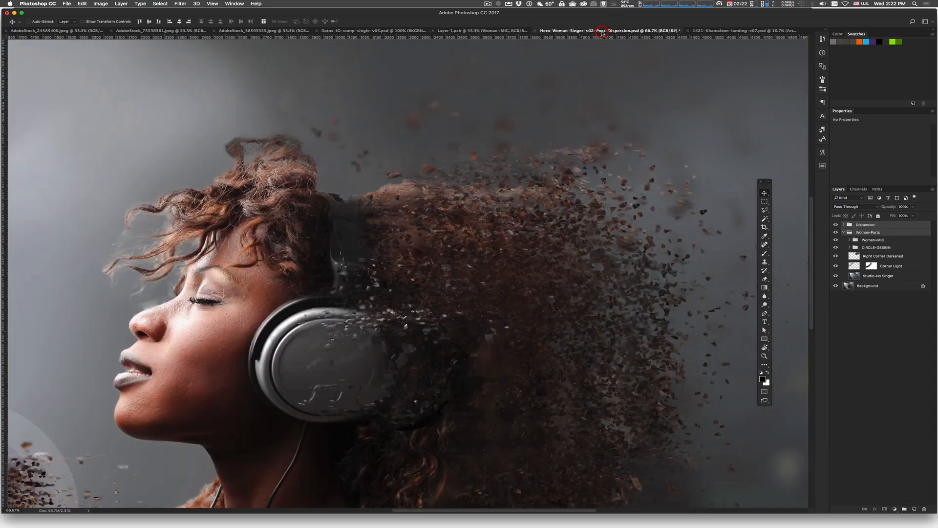
left_click(519, 164, "alt+super")
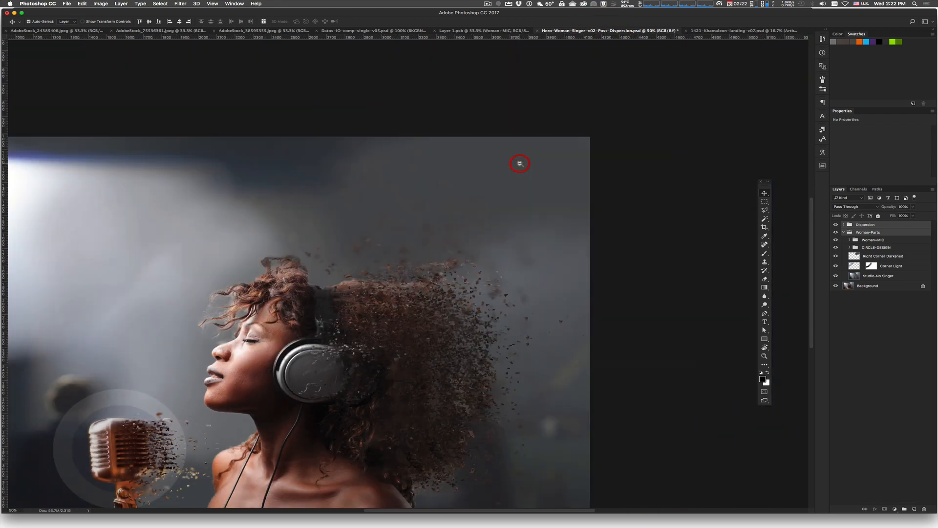
left_click(520, 163, "alt+super")
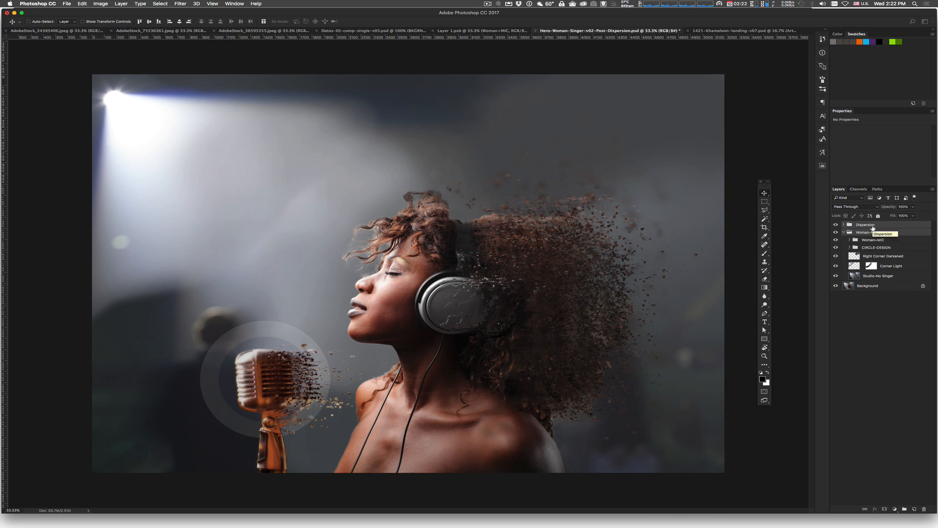
- In Layer 1.psb, hide the Woman-Dispersion group and the MIC-Dispersion group inside Woman+MIC
left_click(482, 31)
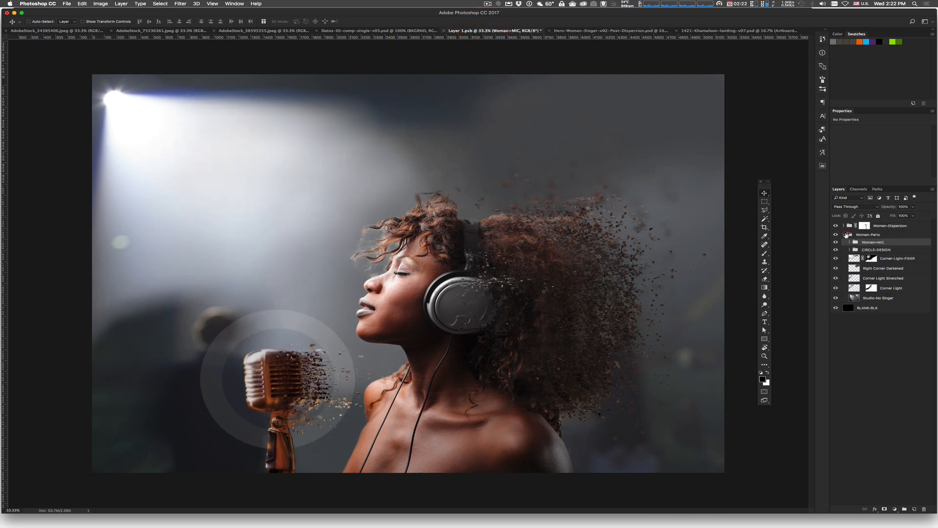
left_click(845, 234)
left_click(836, 226)
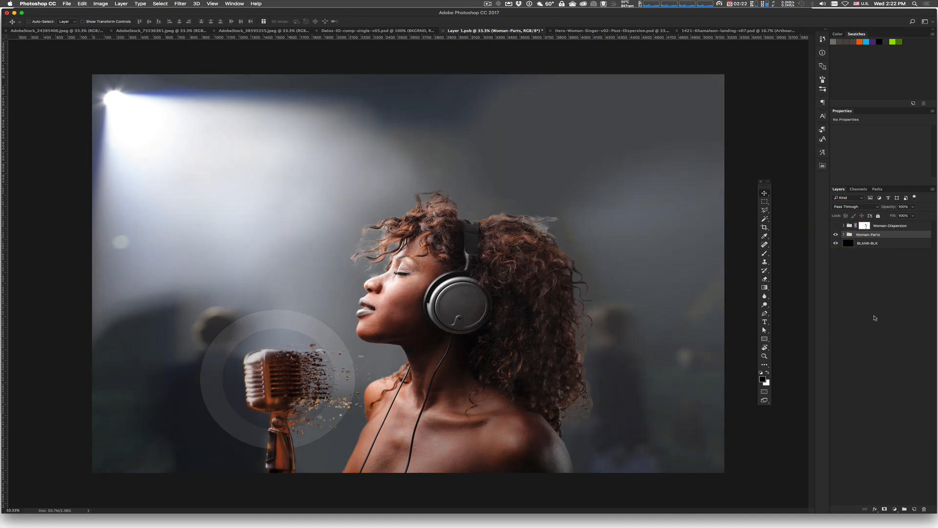
left_click(845, 235)
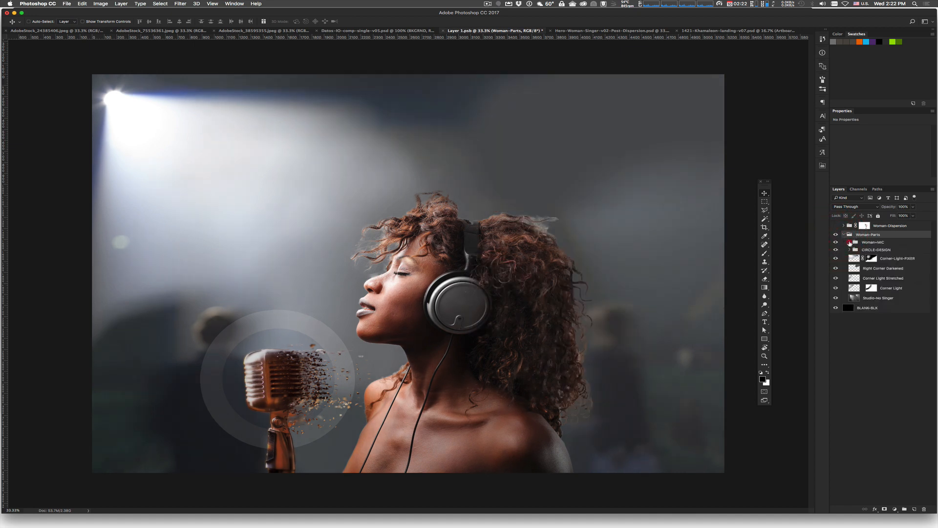
left_click(851, 243)
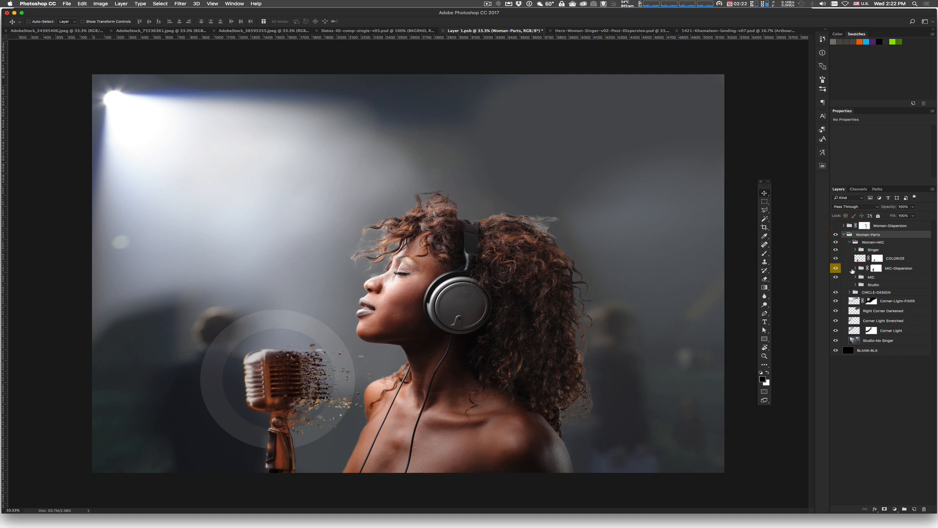
left_click(837, 269)
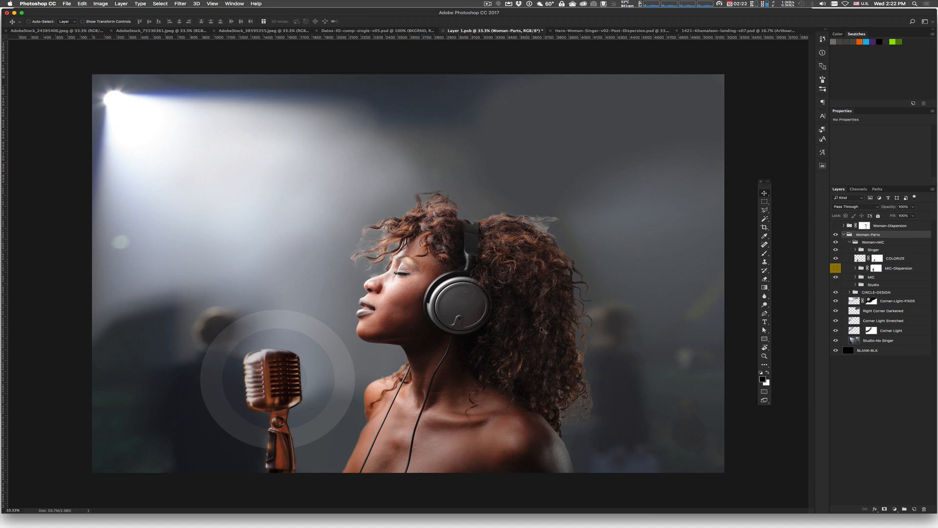
- Compare Layer 1.psb with the post-dispersion document, and toggle the Singer group off and on to check the cut-out woman
left_click(640, 32)
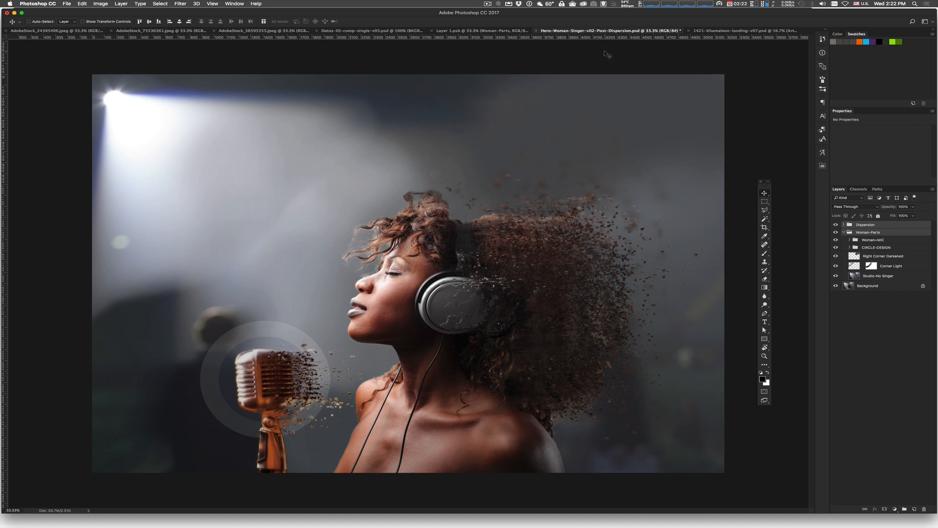
left_click(496, 31)
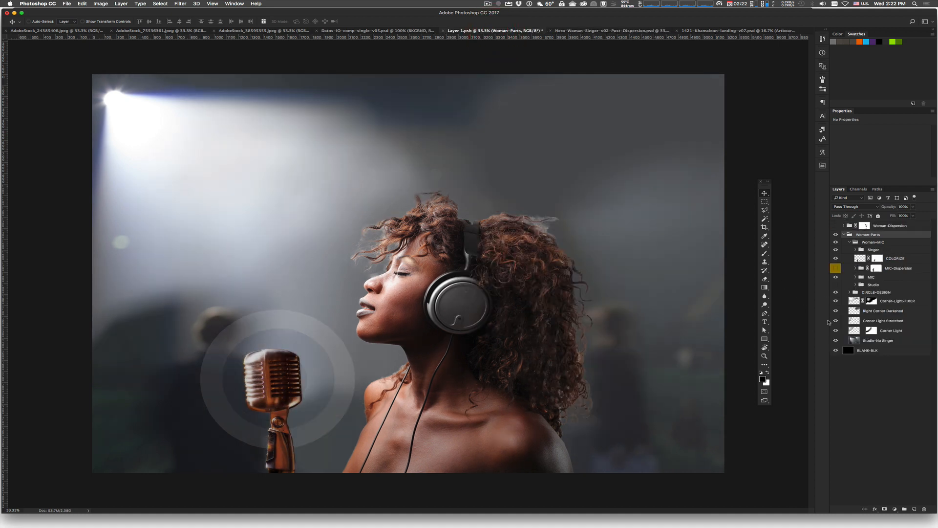
left_click(836, 250)
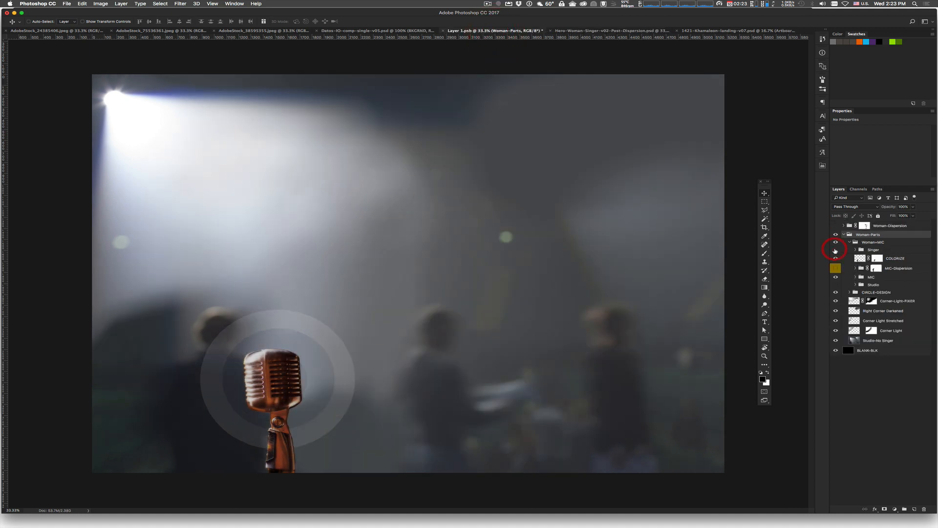
left_click(835, 250)
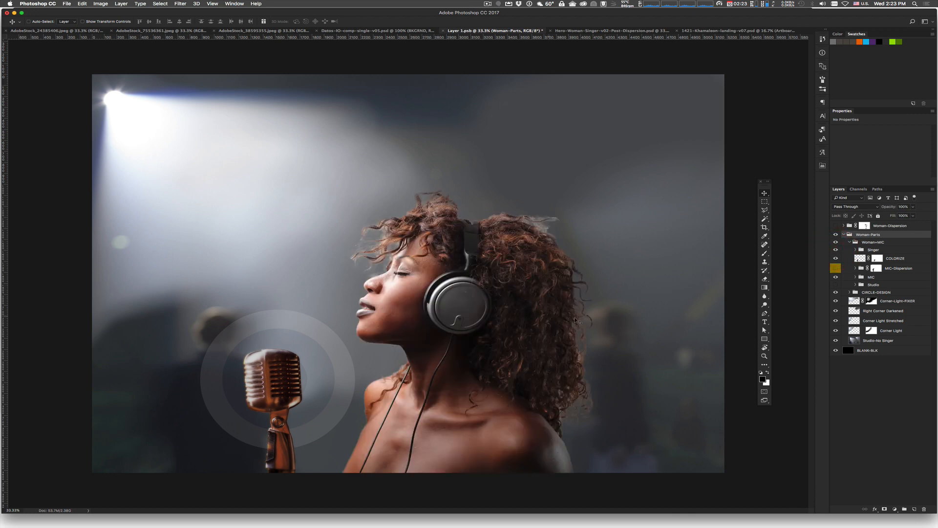
- Examine the hair particles in Hero-Woman-Singer-v02-Post-Dispersion.psd up close and return to Layer 1.psb
left_click(585, 32)
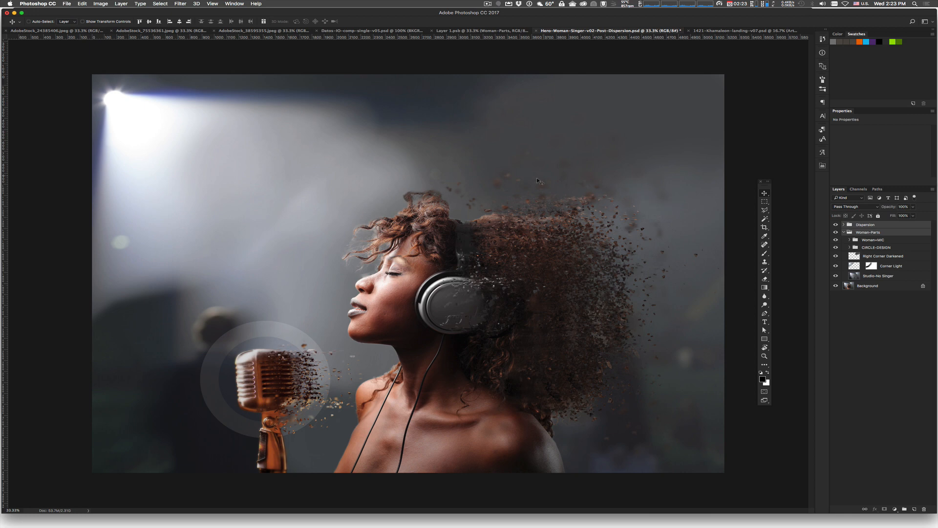
left_click(506, 183, "super")
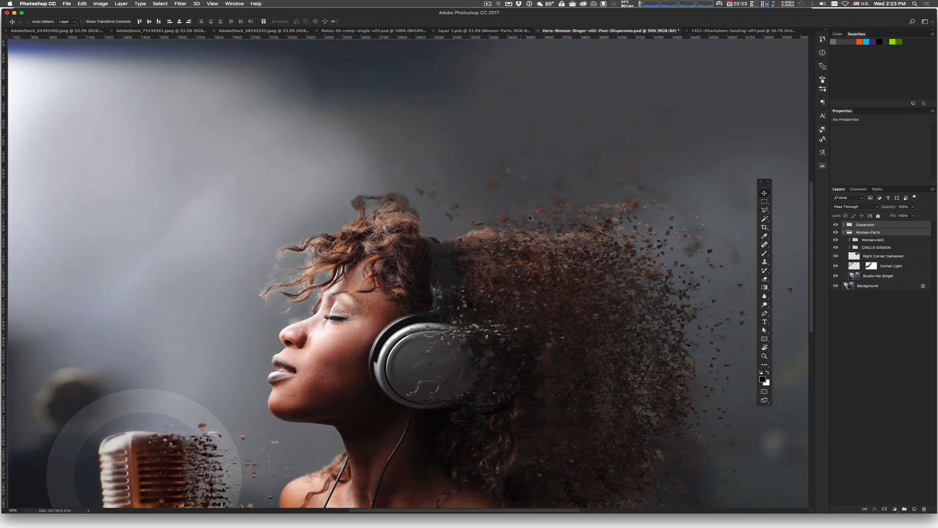
key("super+minus")
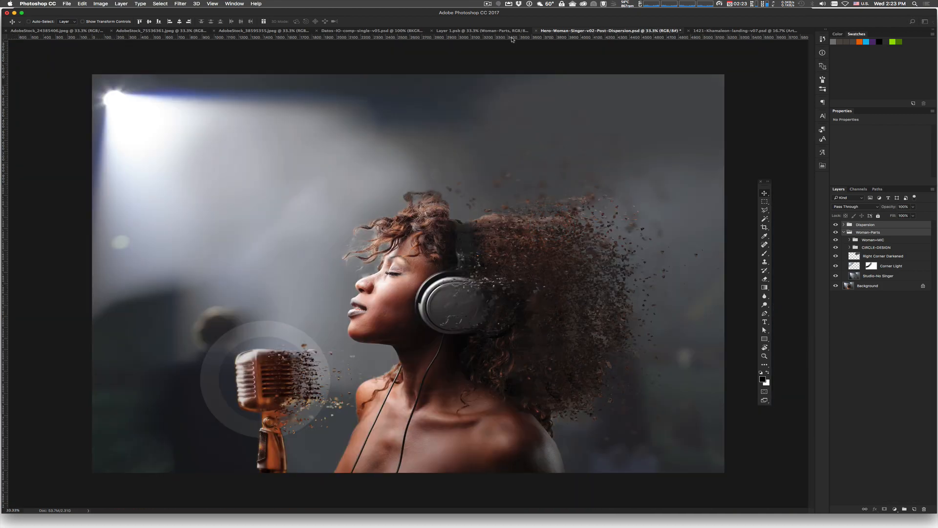
left_click(494, 32)
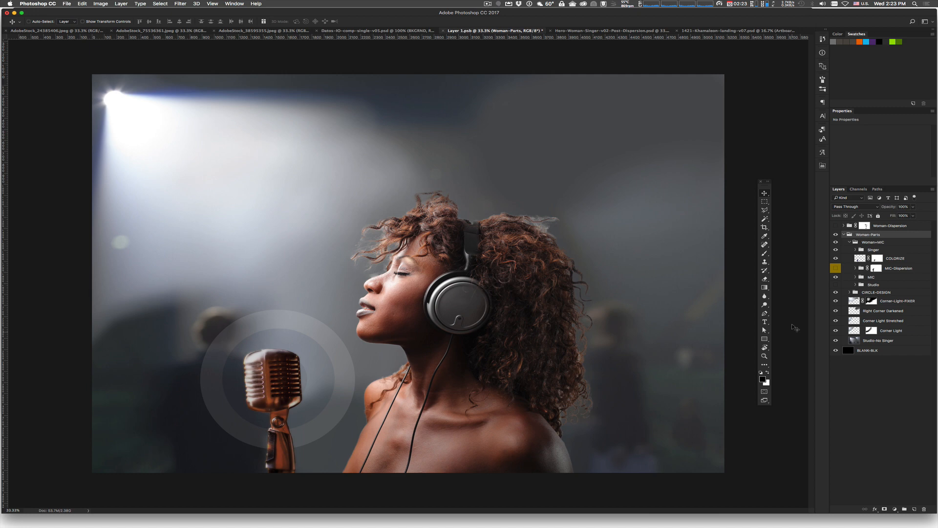
- In Hero-Woman-Singer-v02-Post-Dispersion.psd, examine the layers of the Dispersion group, including its nested Dispersion and Parts groups, and collapse them again
left_click(623, 30)
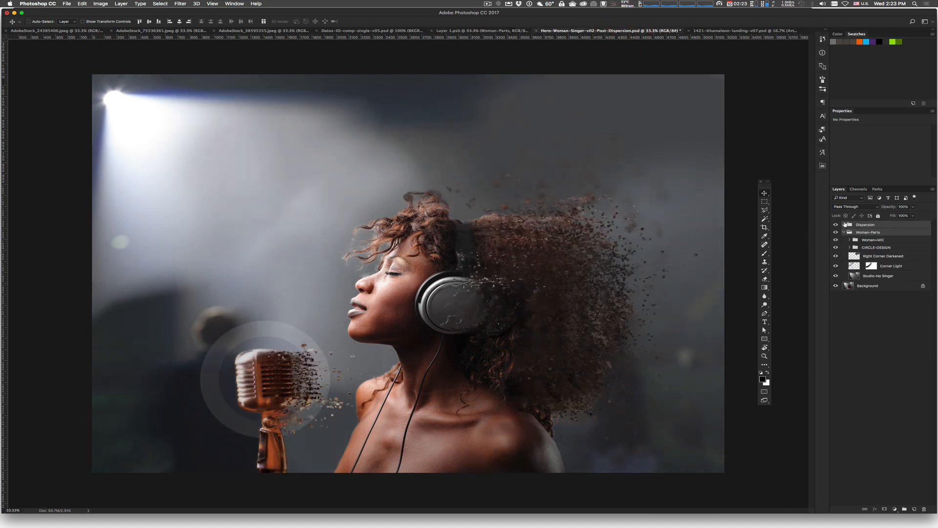
left_click(844, 224)
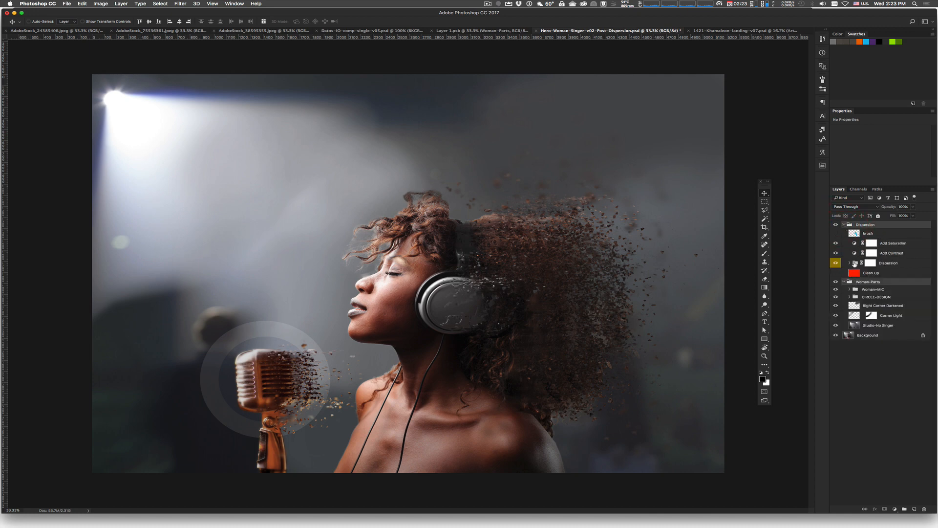
left_click(850, 263)
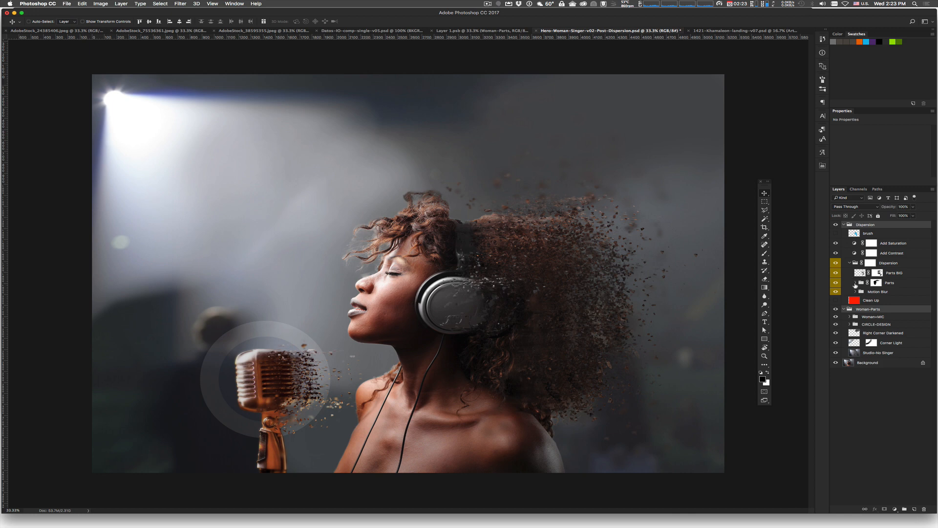
left_click(857, 283)
scroll(875, 342, "down", 5)
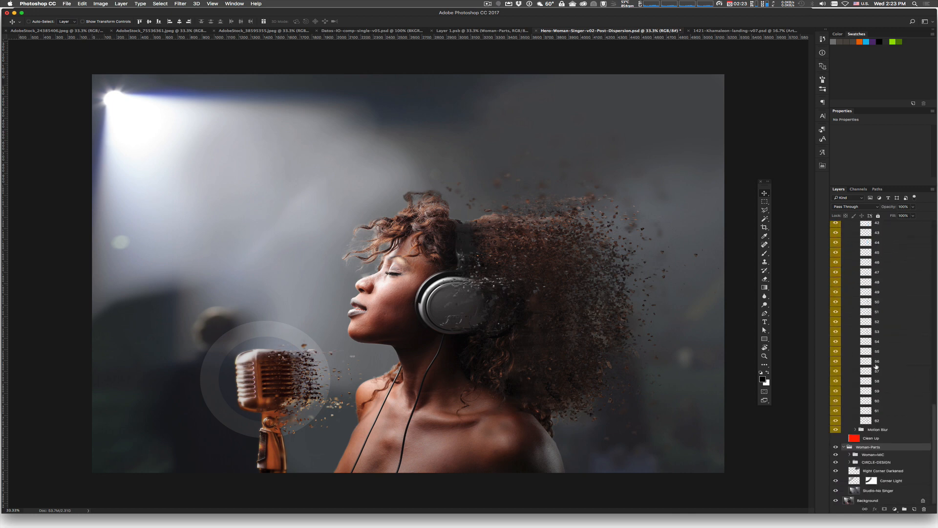
scroll(877, 364, "up", 3)
scroll(876, 364, "up", 3)
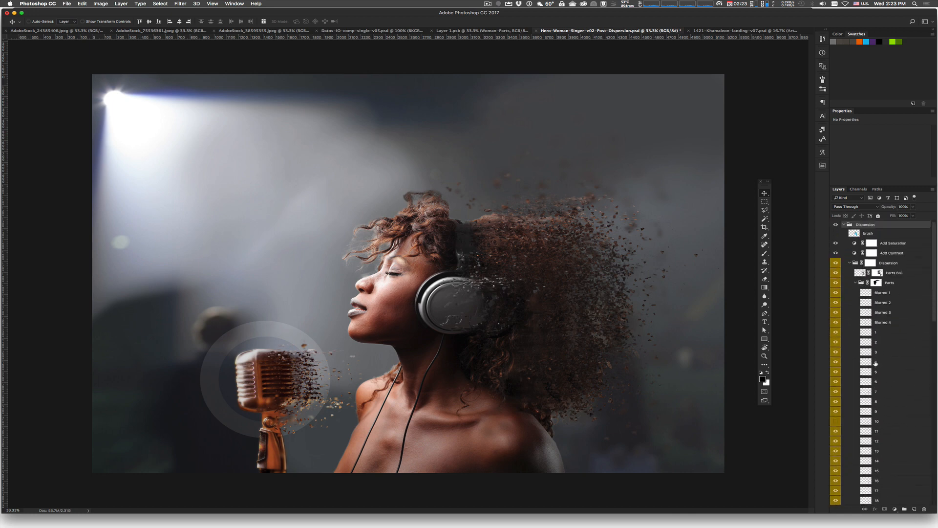
left_click(855, 283)
left_click(850, 263)
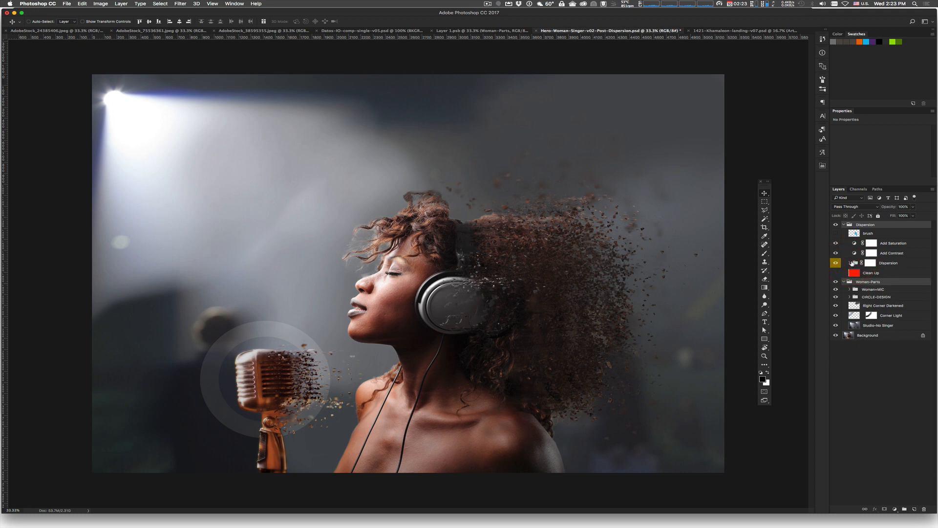
left_click(845, 225)
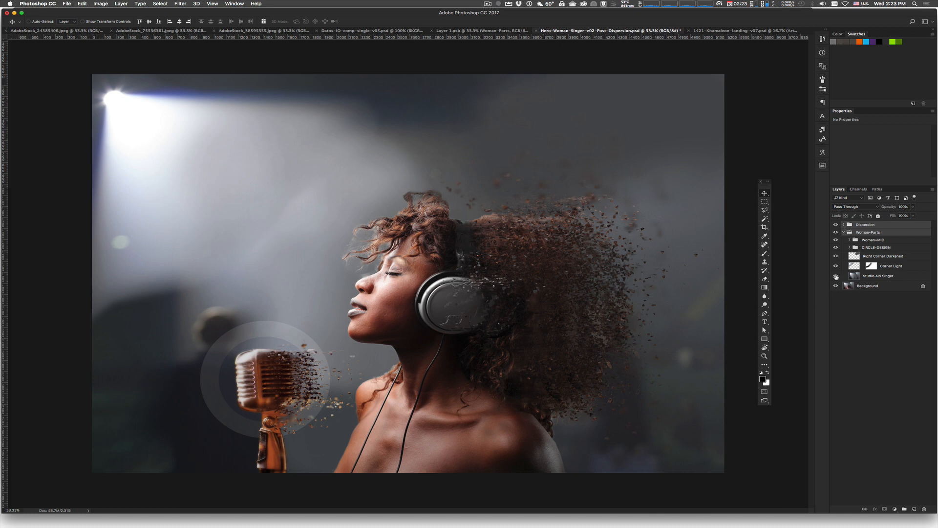
- Hide everything above the Background layer to view the original photo, show all layers again, and look at Layer 1.psb for comparison
left_click_drag(835, 221, 837, 277)
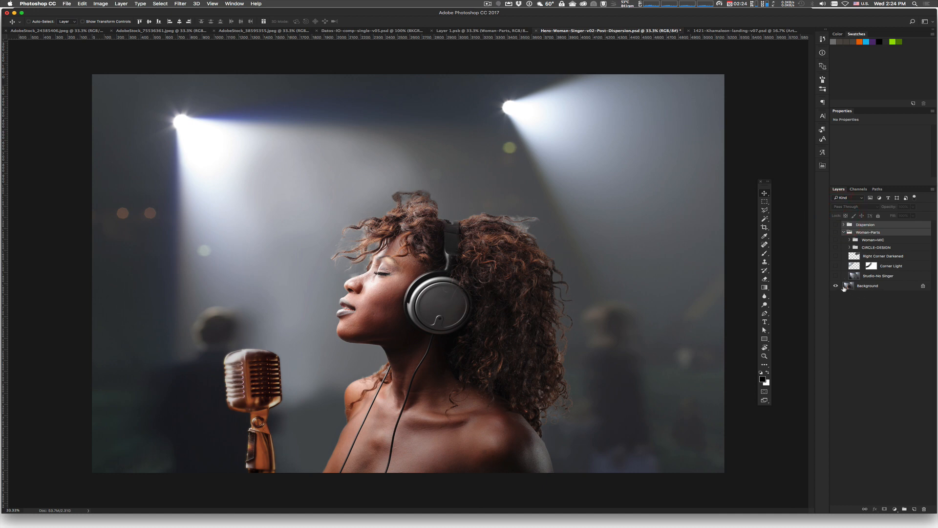
left_click(836, 232)
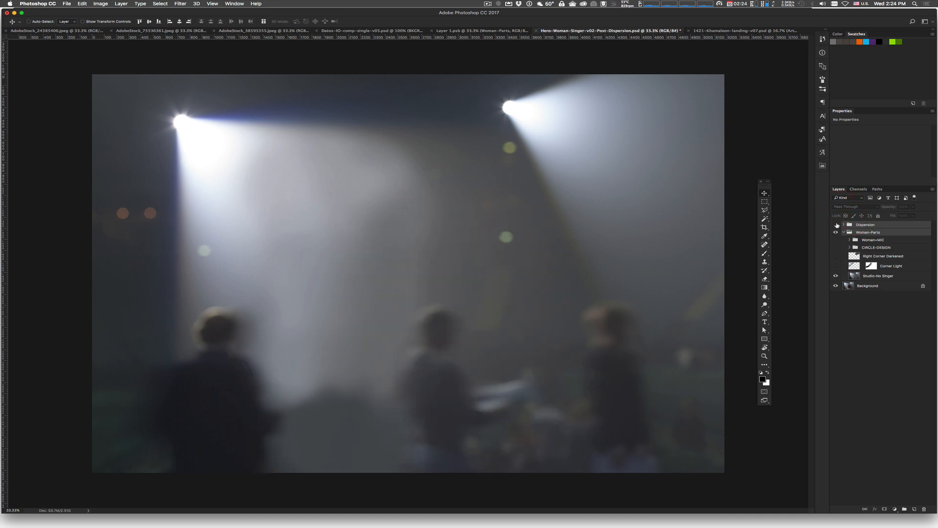
left_click(836, 225)
left_click_drag(836, 240, 838, 268)
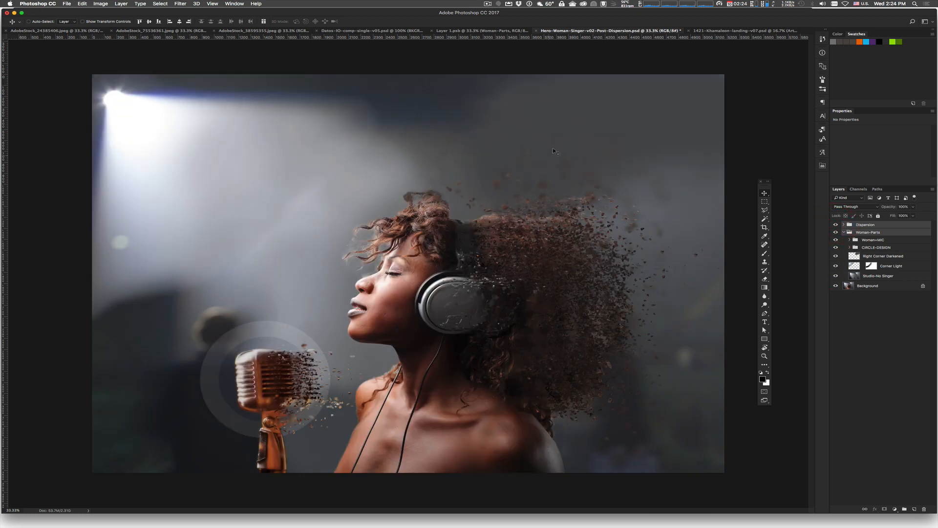
left_click(475, 32)
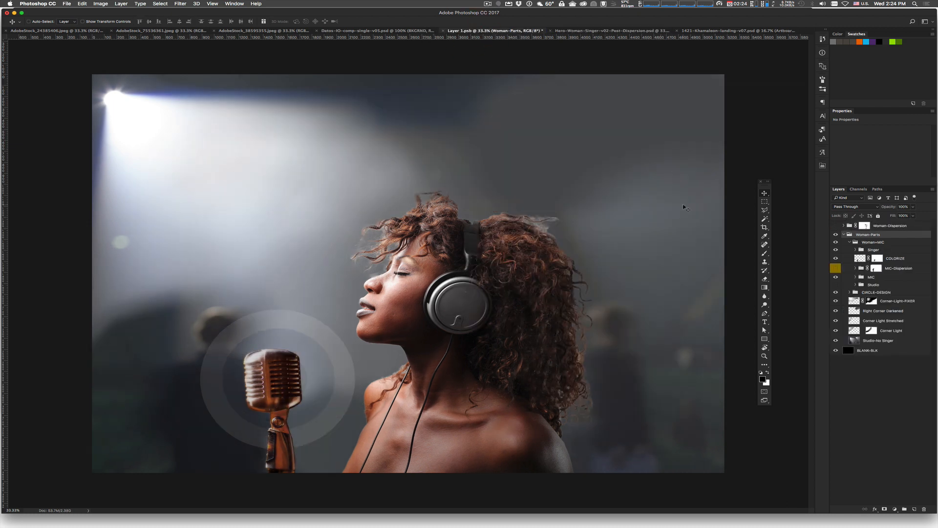
- In Hero-Woman-Singer-v02-Post-Dispersion.psd, delete the Dispersion and Woman-Parts groups with their contents, keeping only the Background layer
left_click(606, 31)
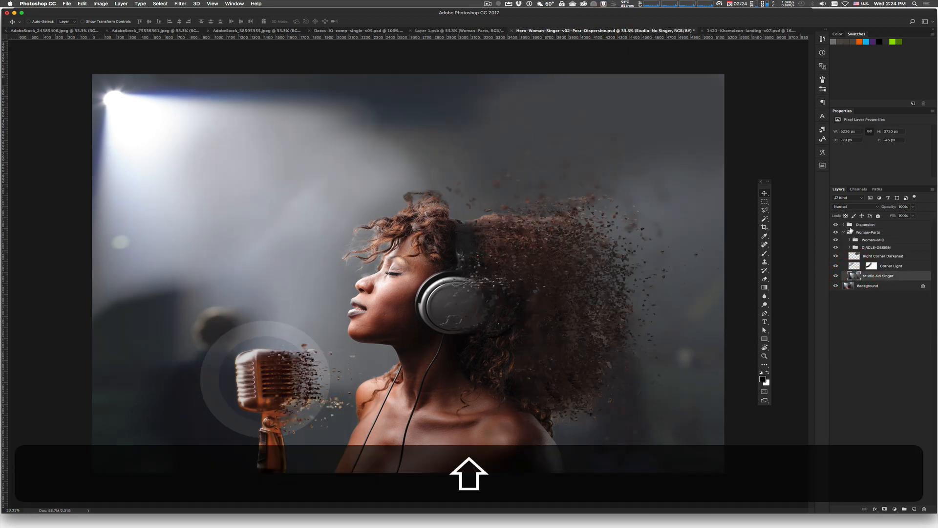
left_click(851, 226, "shift")
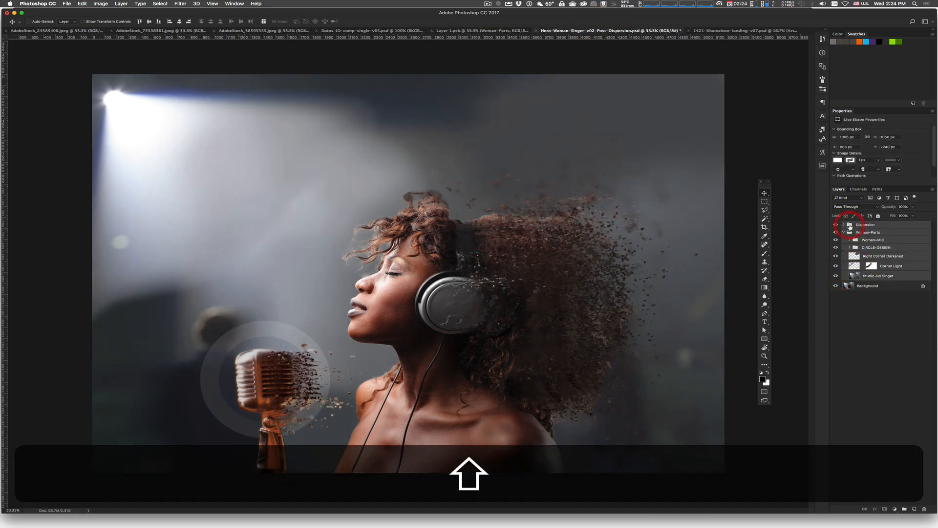
left_click(923, 509)
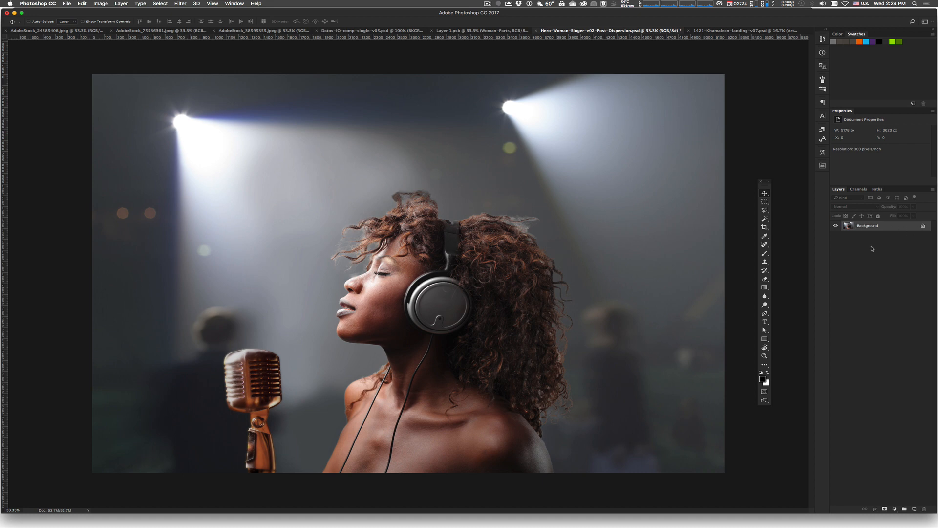
- Create a new layer named mask above the Background layer
key("shift+super+n")
type("mask")
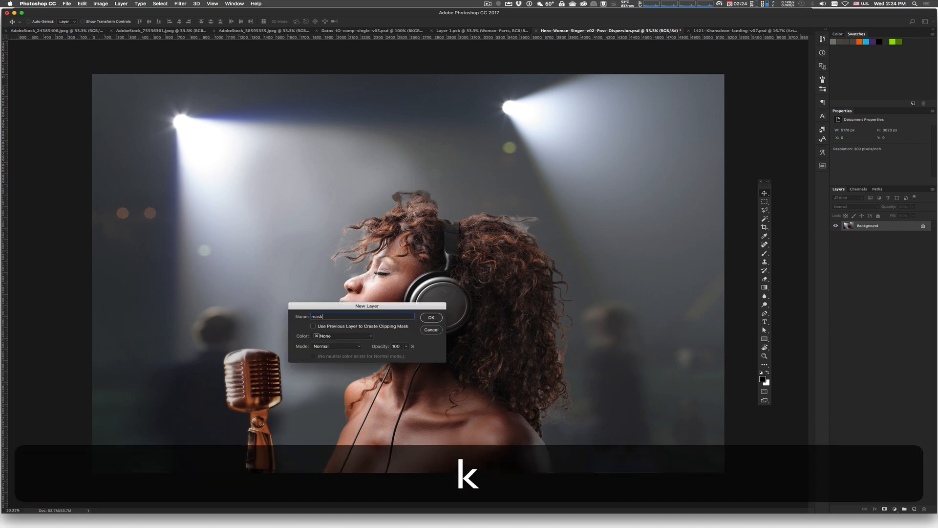
key("Return")
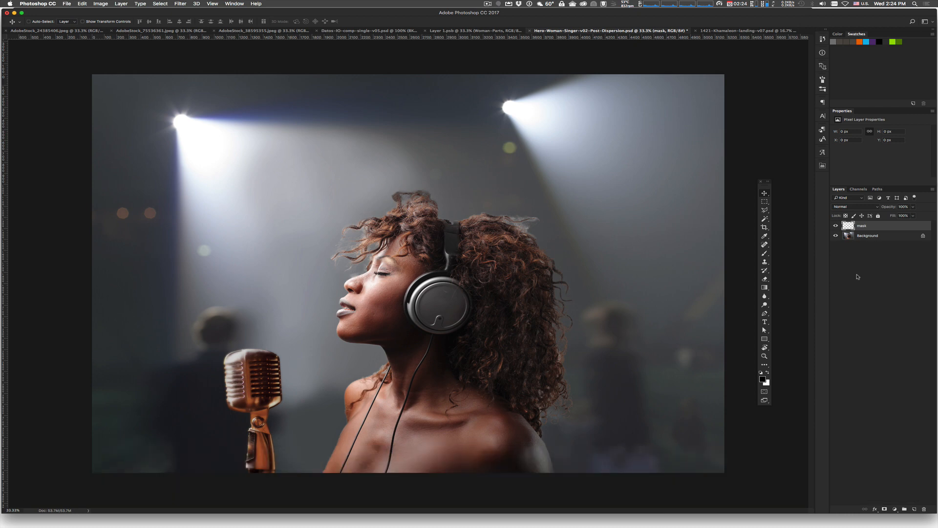
- Set the foreground colour to red, e91212
left_click(763, 379)
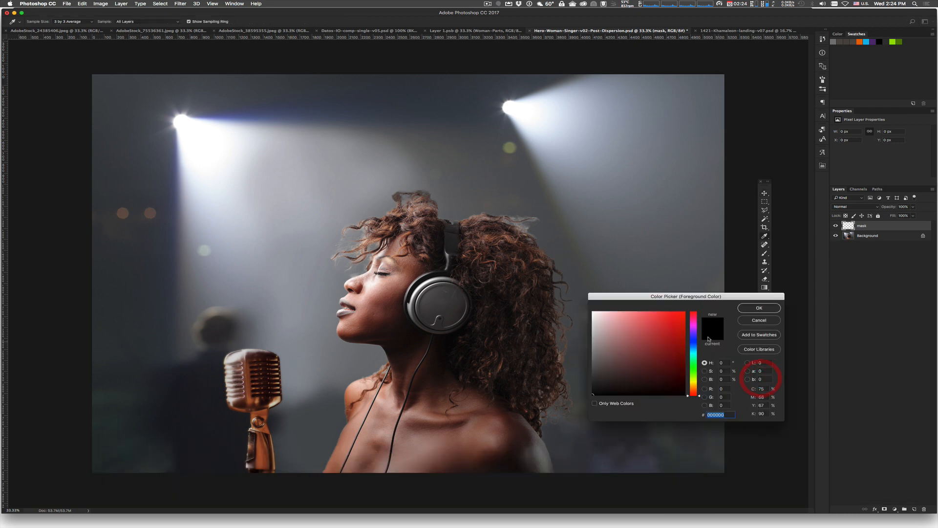
left_click(679, 318)
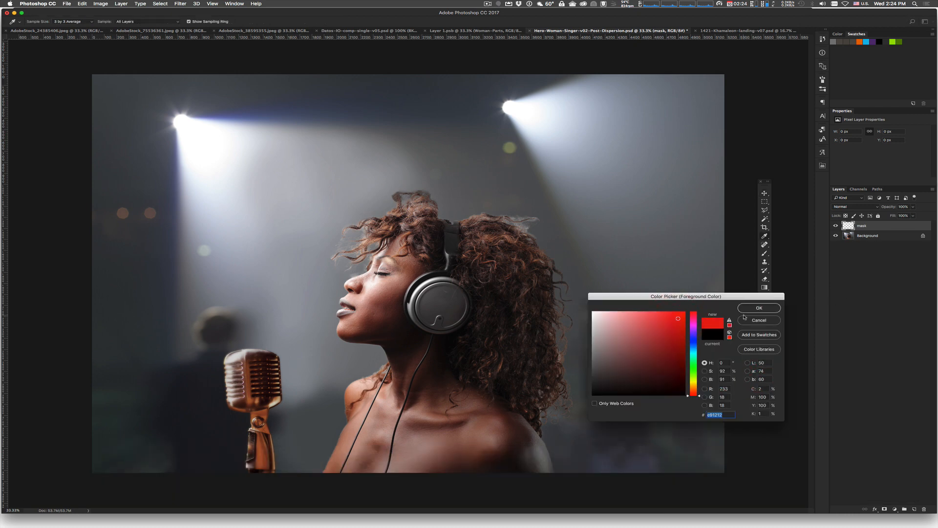
left_click(759, 308)
- Choose the Brush tool, adjust the hardness of its soft round tip, and set the brush opacity to 100%
left_click(765, 254)
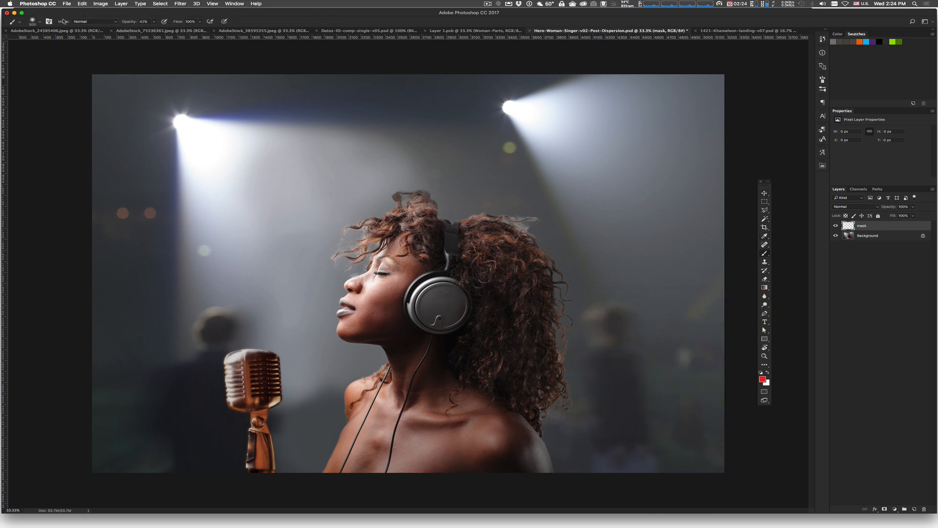
left_click(40, 22)
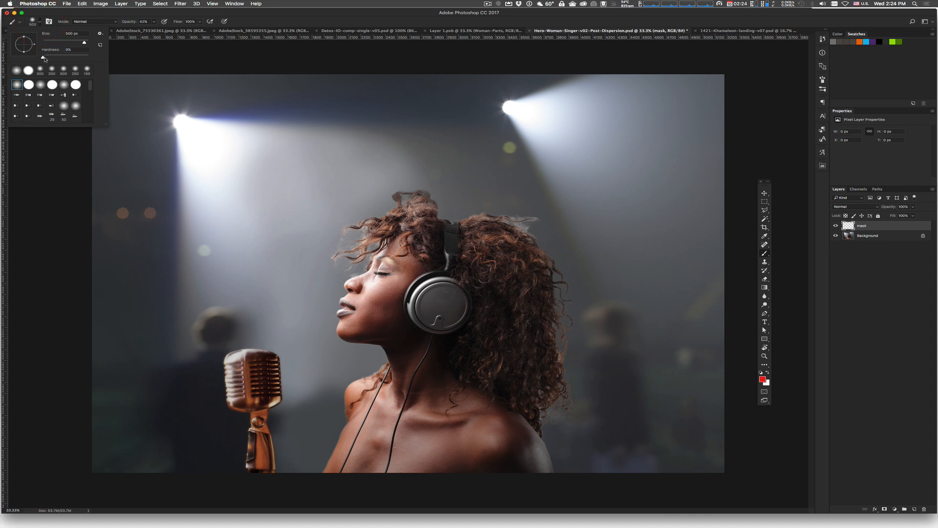
mouse_move(49, 57)
left_mouse_down()
mouse_move(62, 59)
mouse_move(53, 59)
left_mouse_up()
left_click_drag(49, 59, 53, 59)
left_click(307, 22)
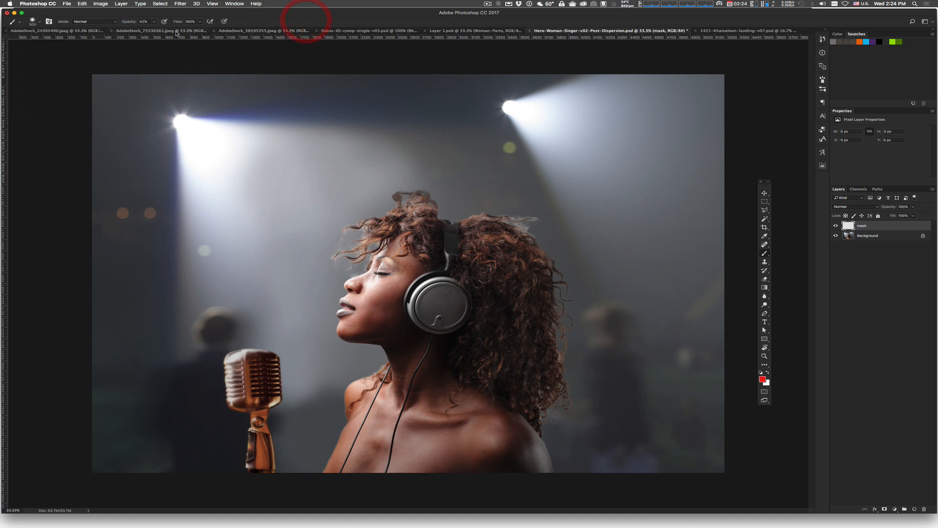
left_click(154, 22)
left_click_drag(154, 31, 177, 30)
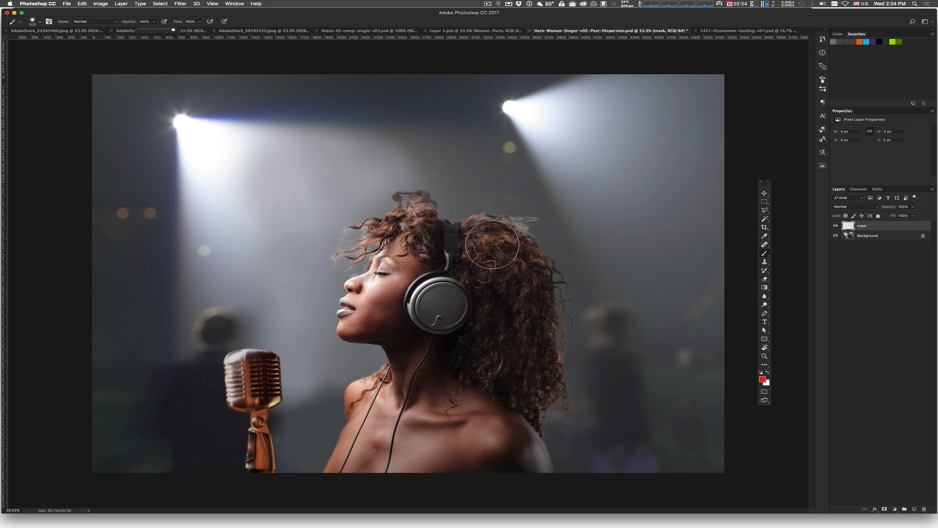
- With a smaller brush, paint the mask layer red along the top and back edges of the woman's hair and over the headphone's rear half
key("bracketleft")
key("bracketleft")
key("bracketleft")
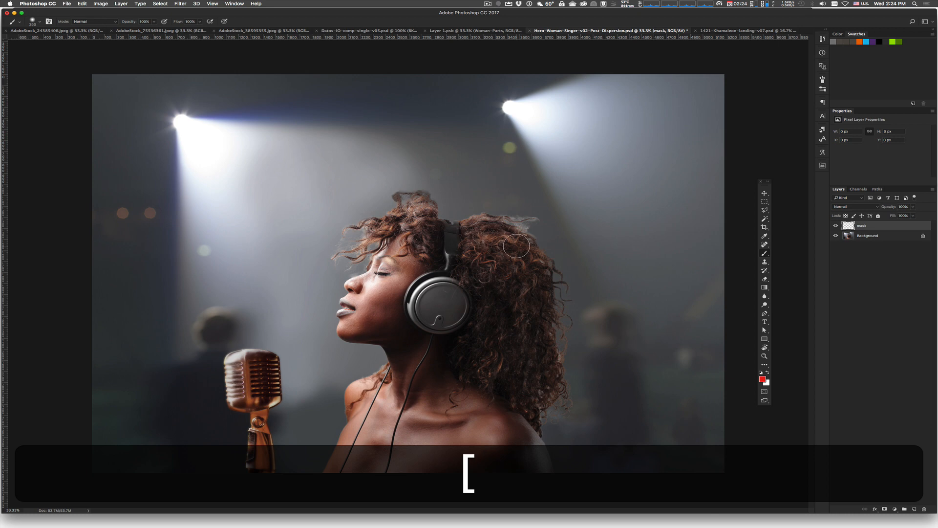
mouse_move(518, 240)
left_mouse_down()
mouse_move(496, 228)
mouse_move(523, 226)
mouse_move(433, 225)
mouse_move(425, 204)
mouse_move(399, 195)
mouse_move(489, 238)
mouse_move(532, 242)
mouse_move(553, 271)
mouse_move(552, 361)
mouse_move(564, 386)
mouse_move(545, 410)
mouse_move(562, 315)
mouse_move(556, 275)
mouse_move(522, 228)
mouse_move(534, 221)
left_mouse_up()
key("bracketleft")
key("bracketleft")
key("bracketleft")
key("bracketleft")
left_click_drag(559, 341, 537, 433)
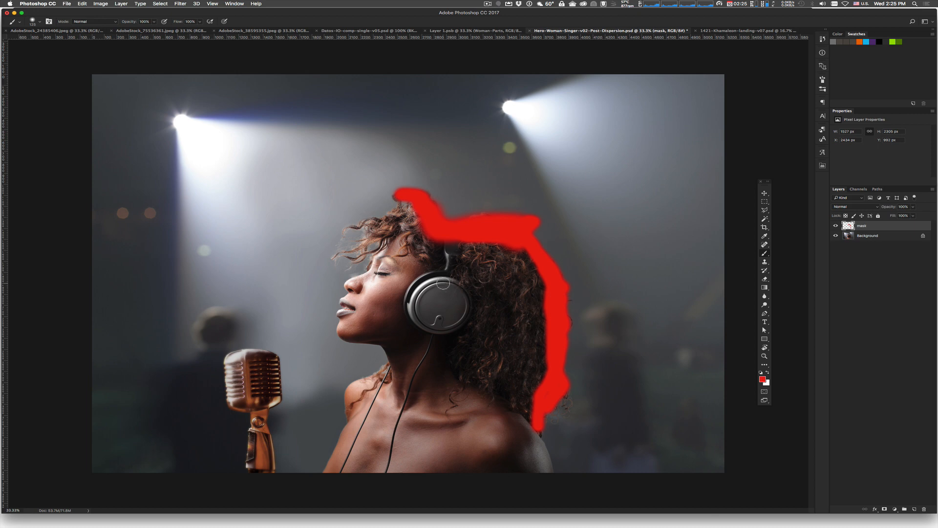
mouse_move(440, 282)
left_mouse_down()
mouse_move(462, 287)
mouse_move(465, 312)
mouse_move(437, 329)
mouse_move(457, 293)
mouse_move(446, 281)
mouse_move(467, 296)
mouse_move(456, 326)
left_mouse_up()
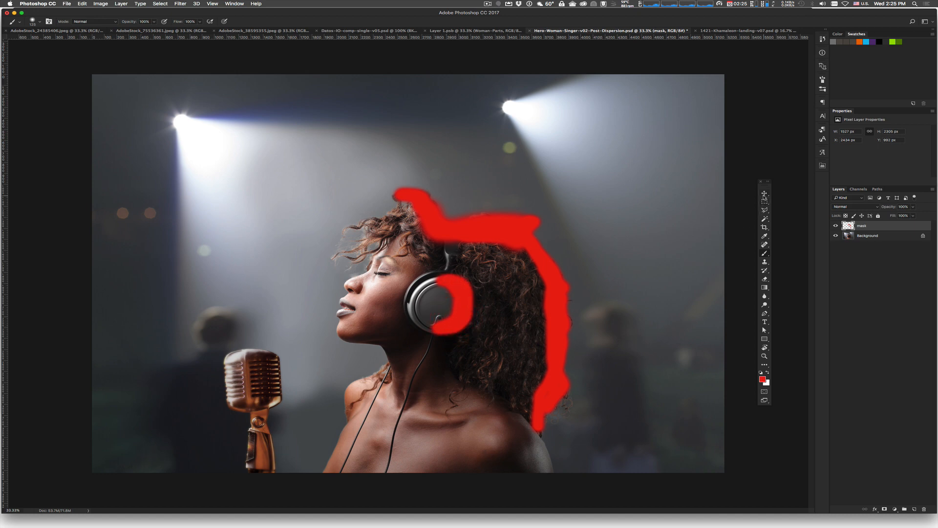
left_click(765, 194)
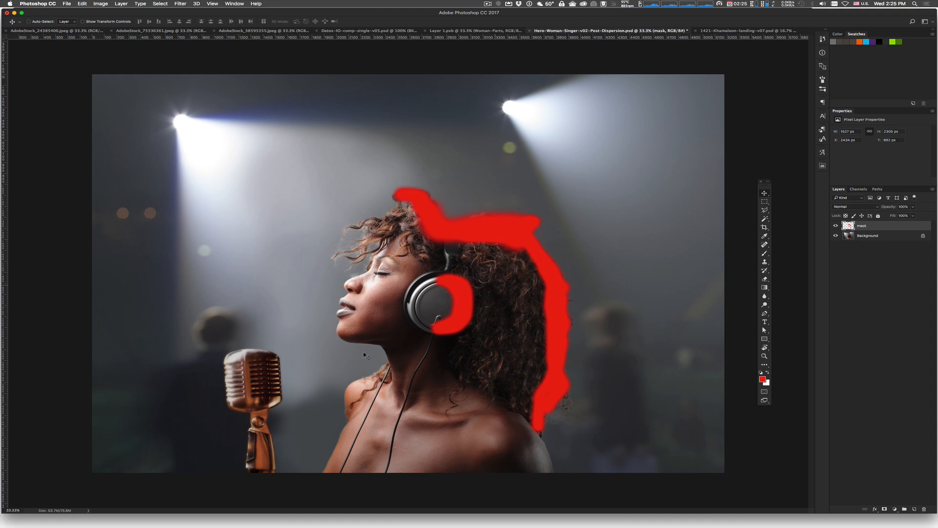
- Show the saved actions and try to run the RIGHT action of the Dispersion set, stopping playback at its first command
key("super+Tab")
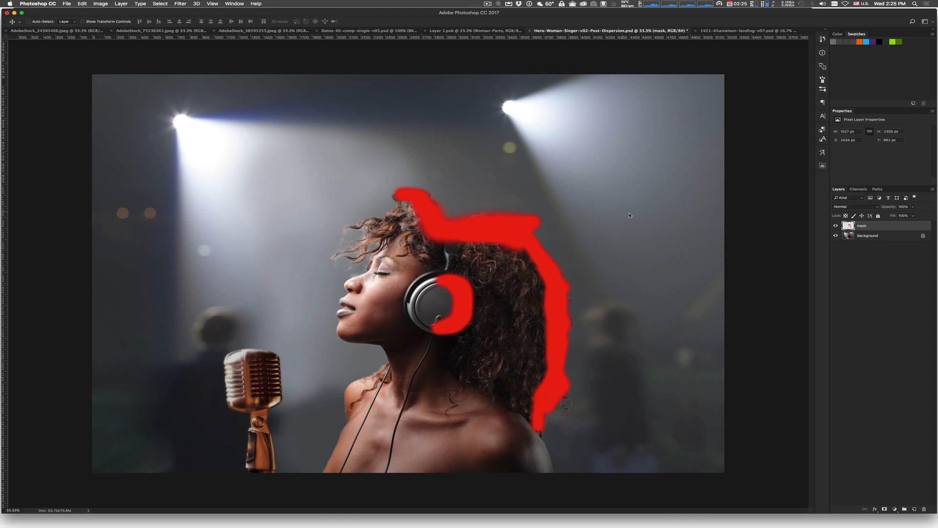
key("super+Tab")
left_click(232, 4)
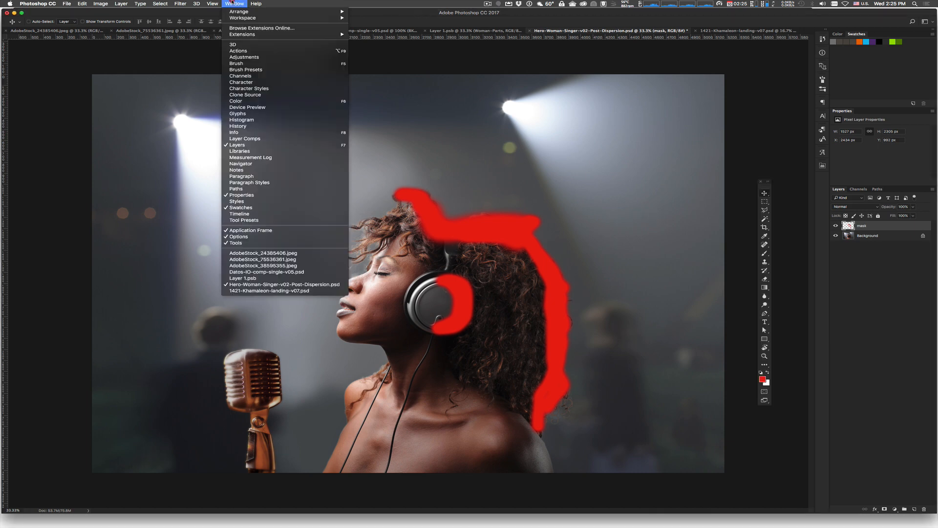
left_click(239, 52)
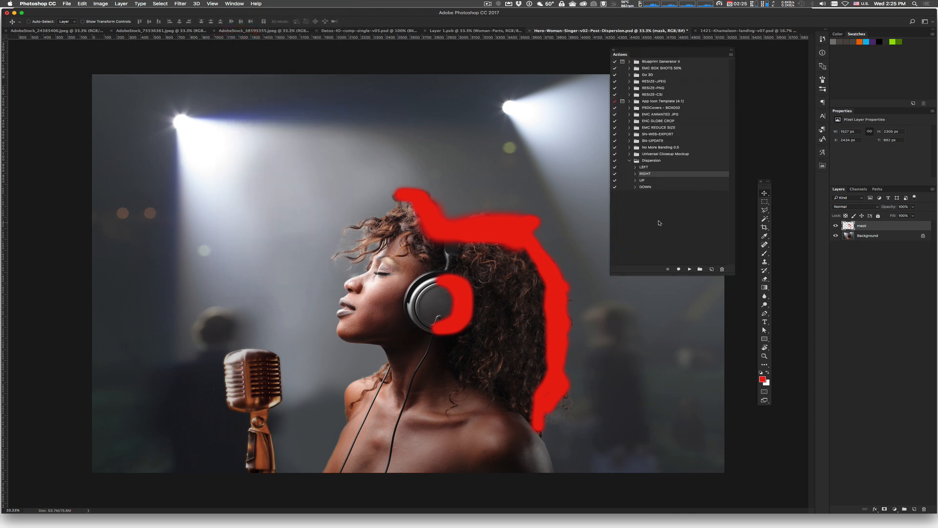
left_click(649, 160)
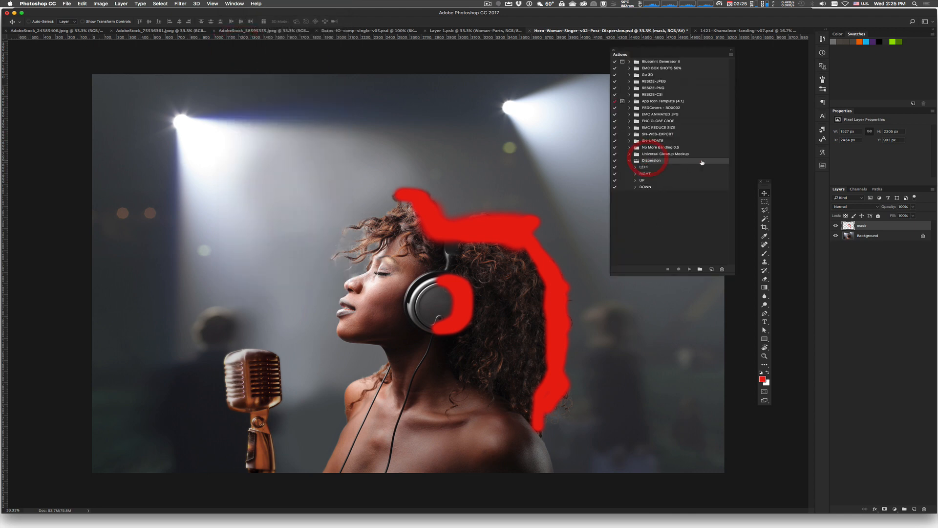
left_click(649, 174)
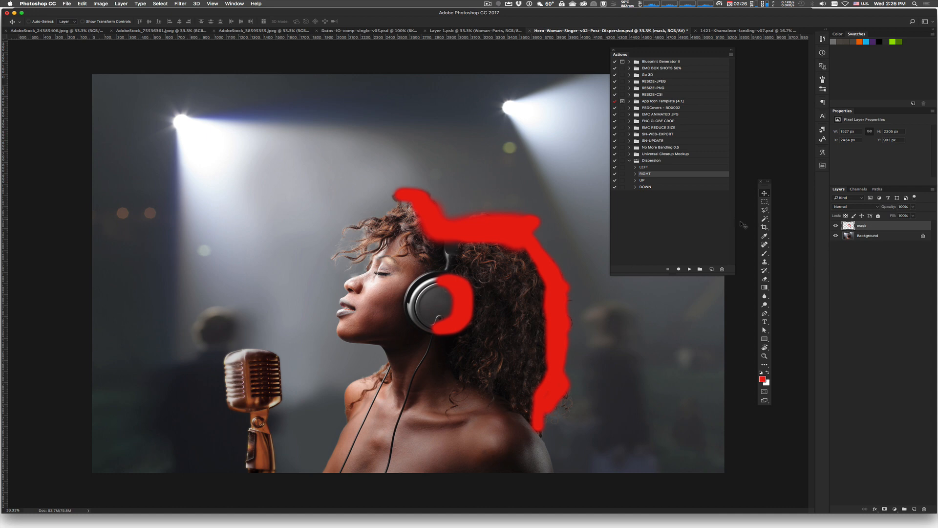
left_click(689, 269)
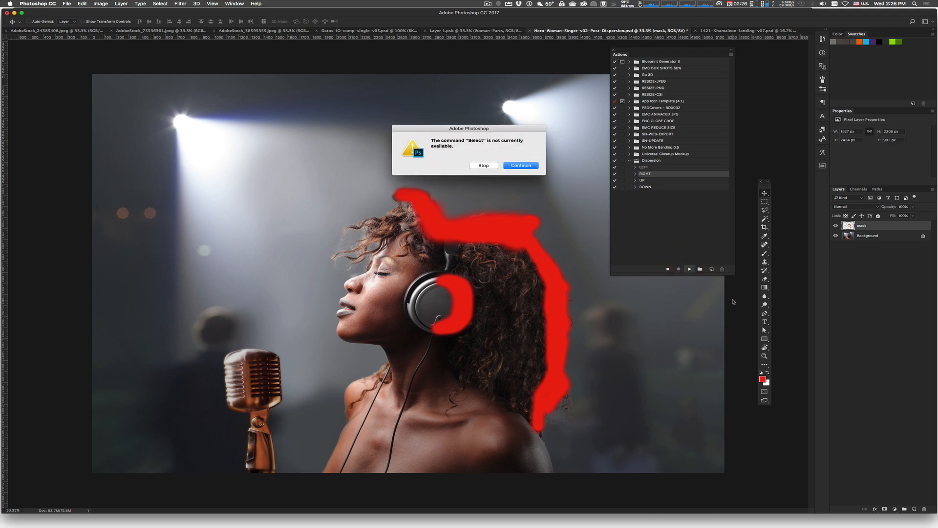
left_click(484, 165)
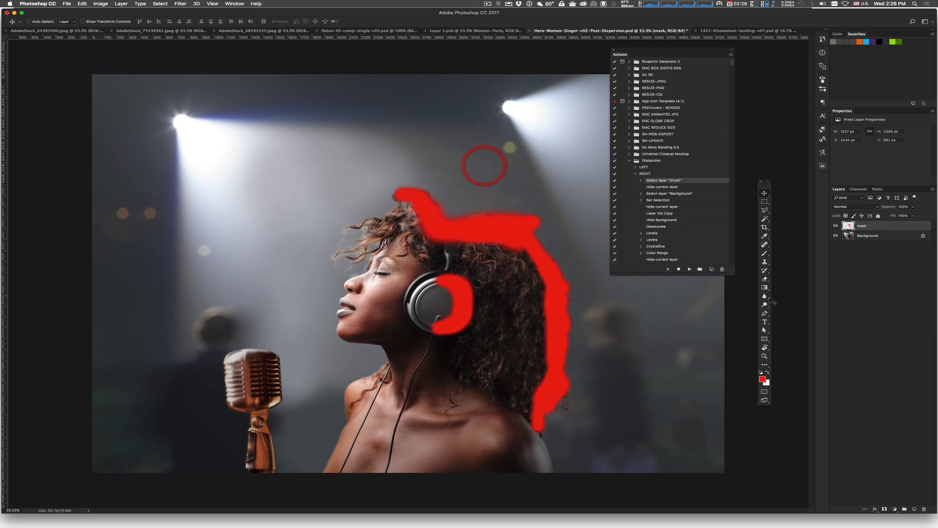
- Check the thumbnail and copied-layer naming settings in the Layers panel options and keep them
left_click(932, 191)
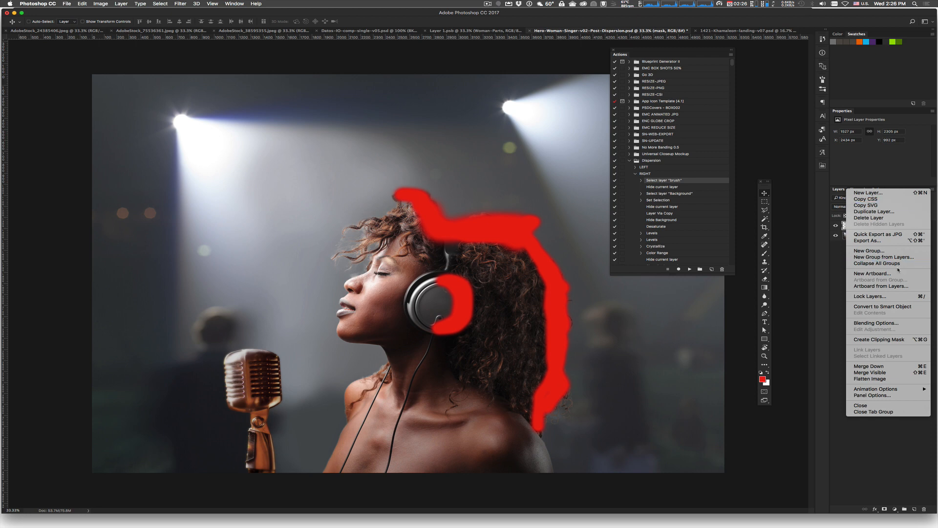
left_click(879, 396)
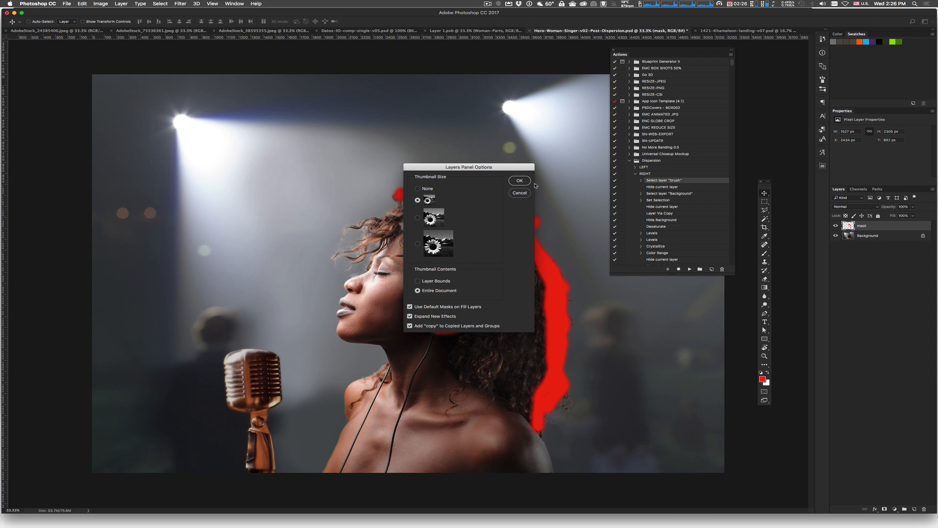
left_click(520, 181)
- Collapse the RIGHT action's commands and rename the mask layer as brush
left_click(635, 174)
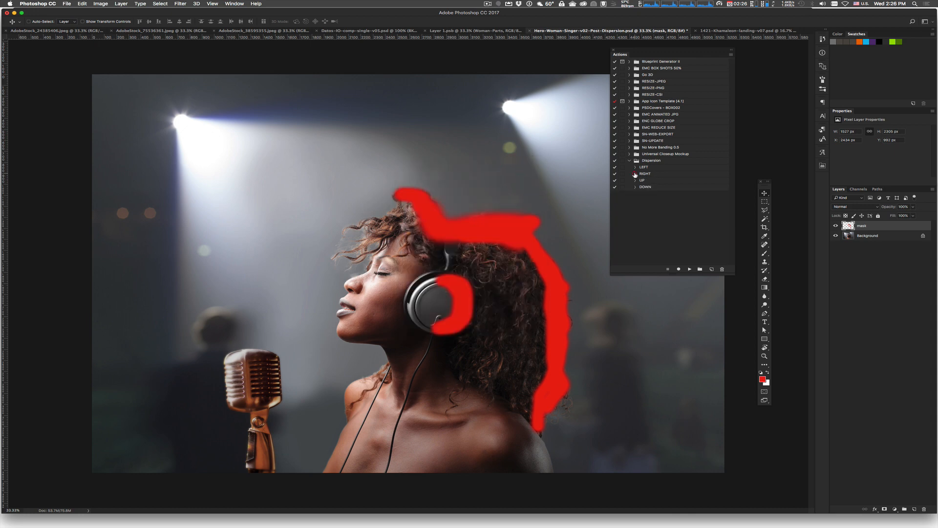
double_click(861, 226)
type("brush")
key("Return")
- Run the RIGHT action of the Dispersion set on the photo, then close the list of actions
left_click(655, 168)
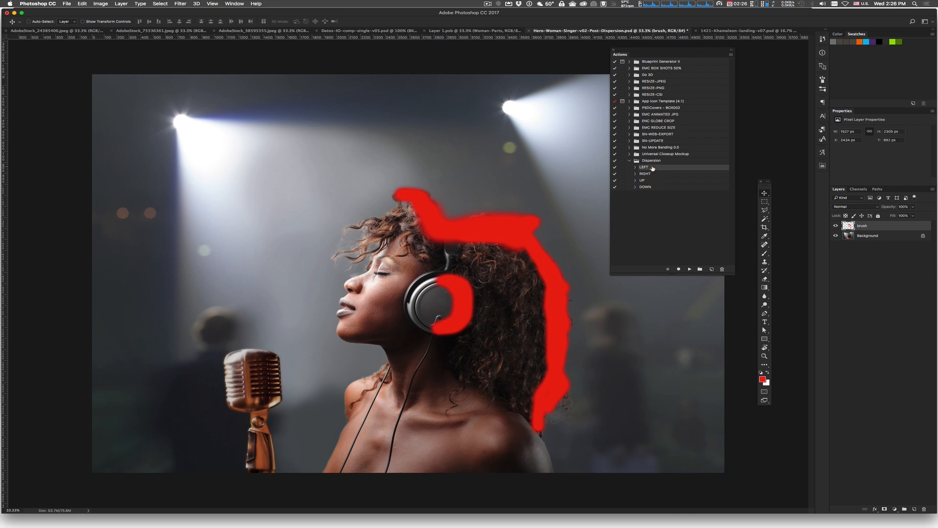
left_click(654, 174)
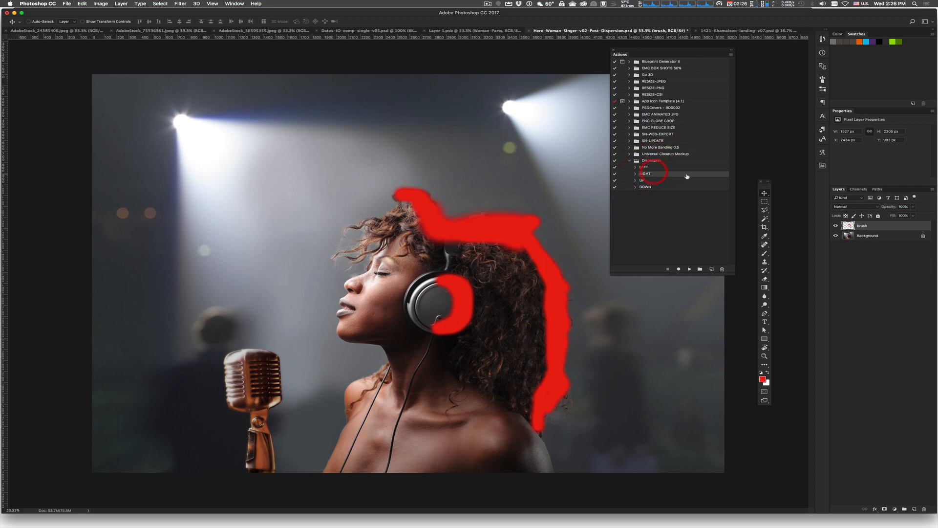
left_click(691, 269)
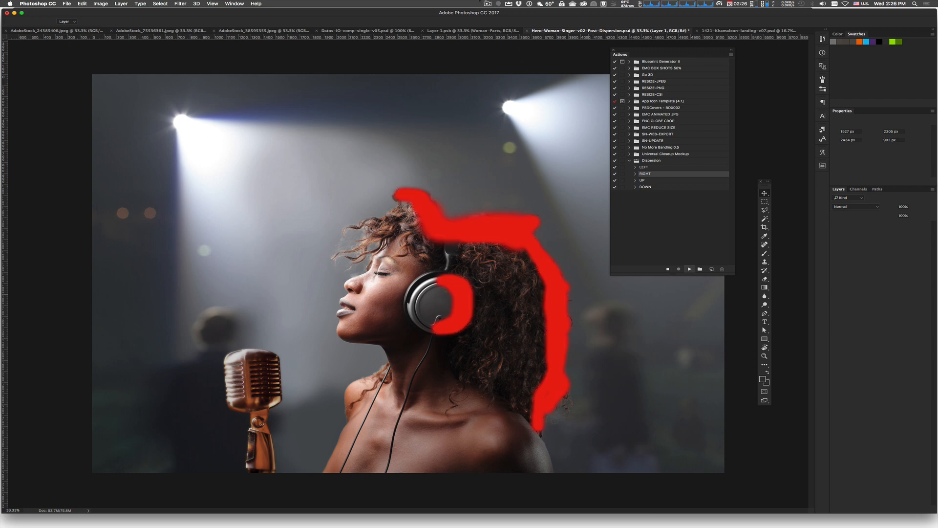
left_click(487, 4)
left_click(489, 23)
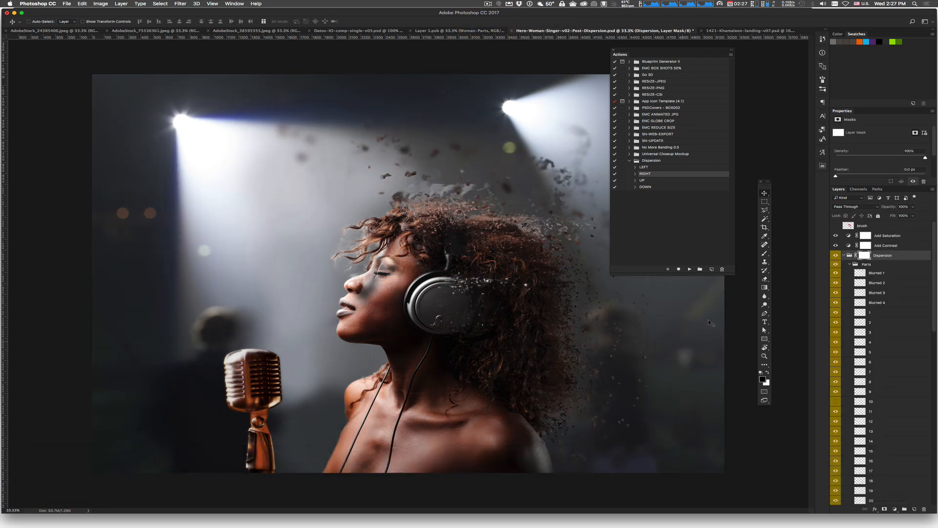
left_click(614, 51)
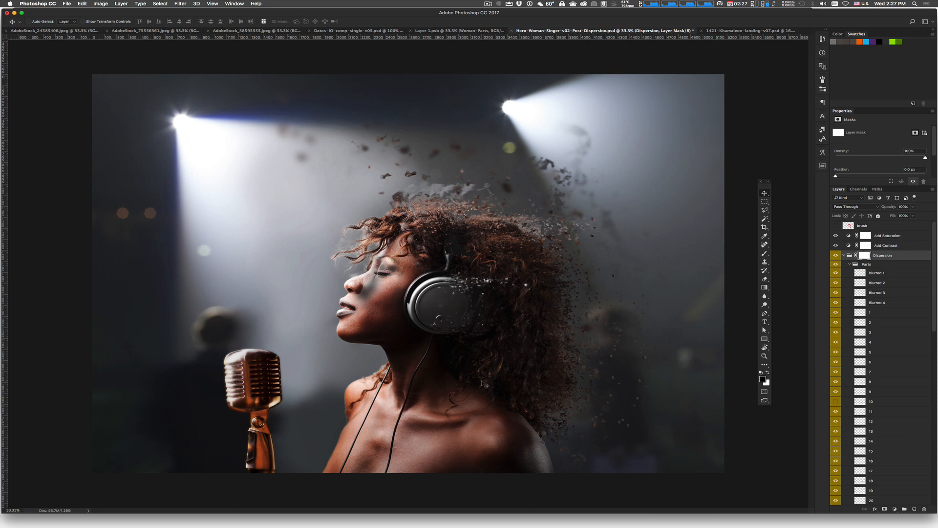
- Look into the generated Dispersion group and collapse it together with its Parts subgroup
left_click(846, 255)
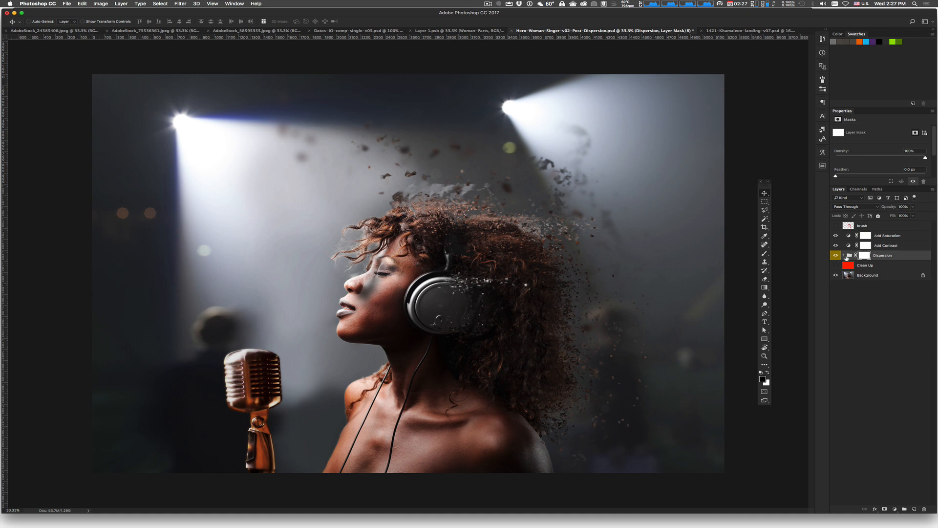
left_click(845, 255)
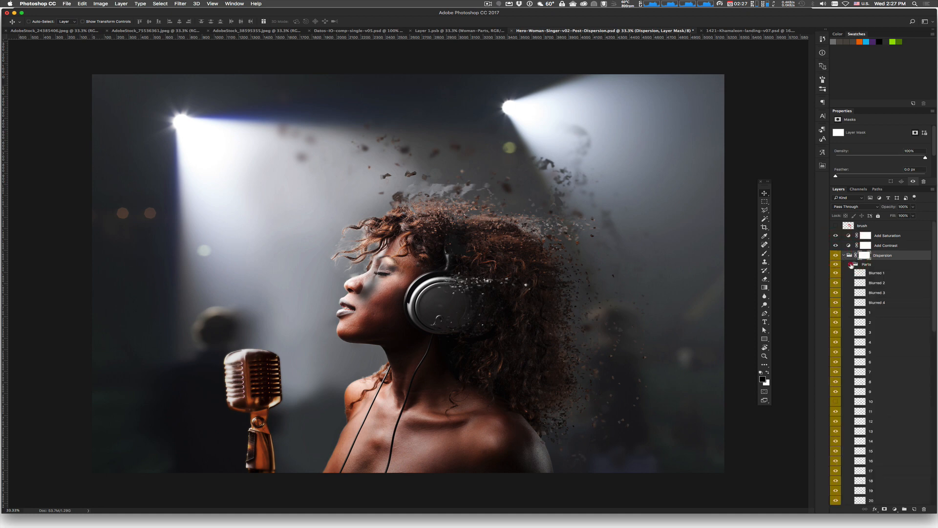
left_click(851, 264)
left_click(845, 255)
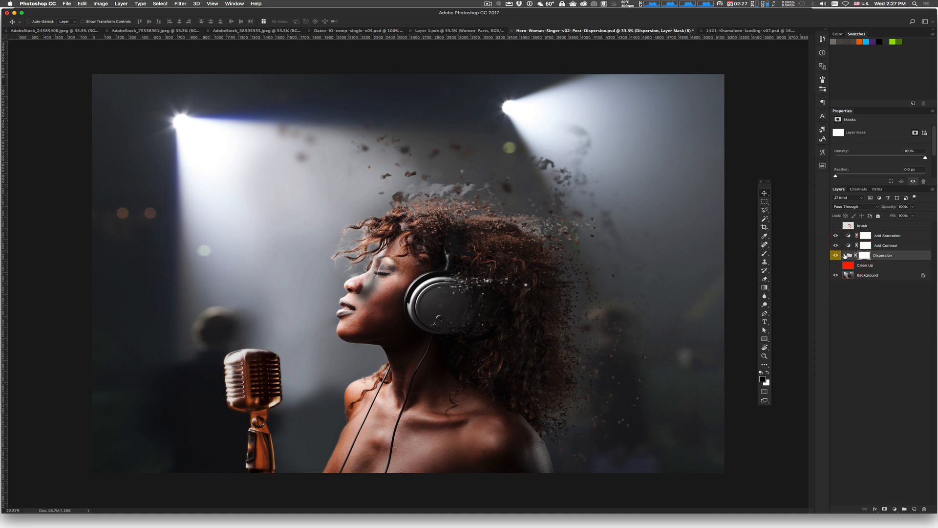
- Compare the image with and without the Add Saturation and Add Contrast adjustments
left_click(836, 235)
left_click(835, 236)
left_click(836, 246)
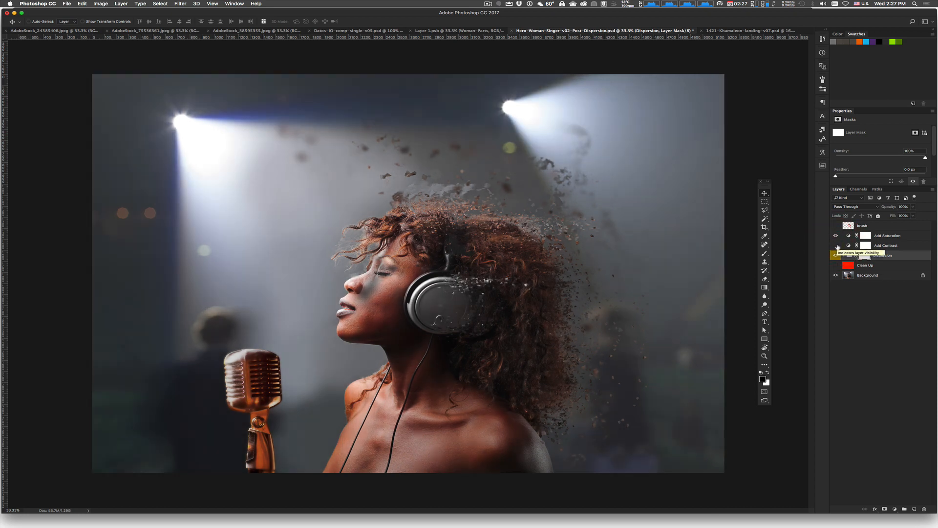
left_click(836, 245)
- Lower the Add Contrast layer's opacity to about 8%
left_click(895, 245)
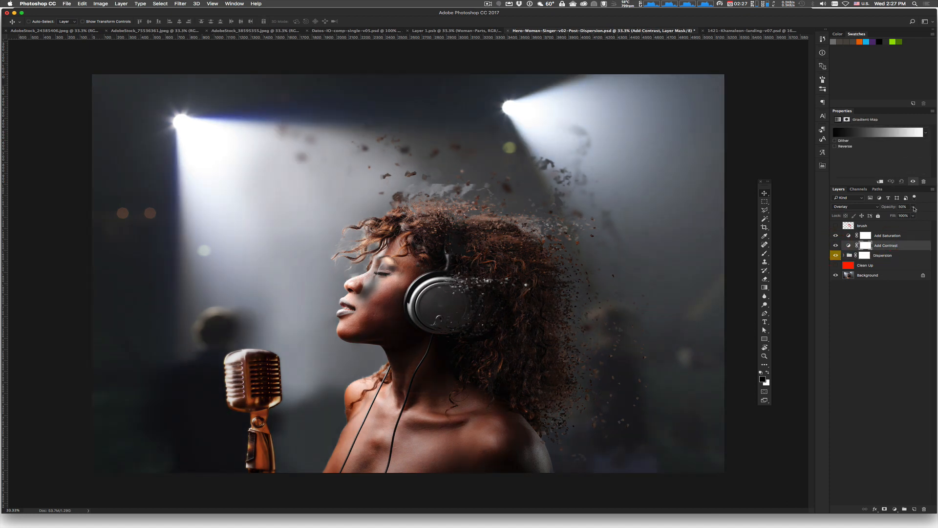
left_click(913, 207)
left_click_drag(911, 215, 900, 223)
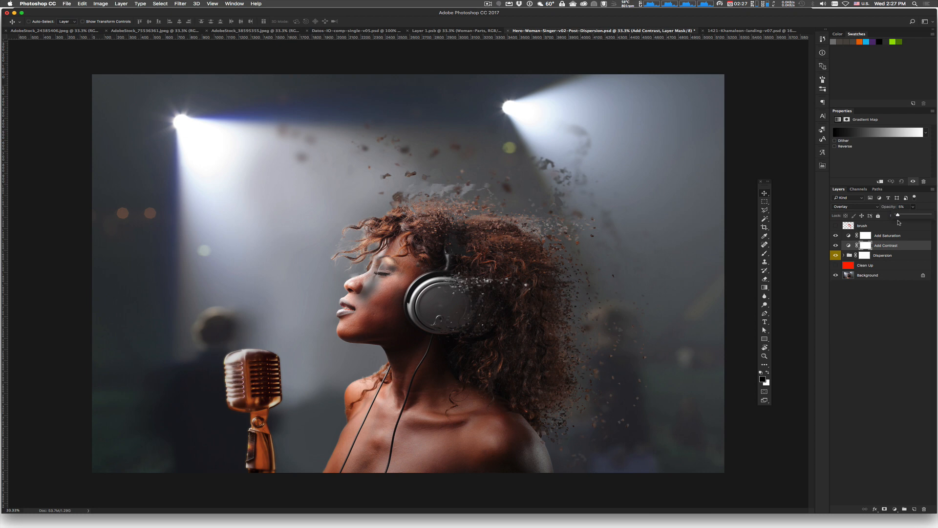
left_click_drag(898, 222, 900, 223)
- Paint black on the Dispersion group's mask with an enlarged brush to hide the grey smudge on the face and the stray particles above the head
left_click(446, 196, "super")
left_click(448, 199, "super")
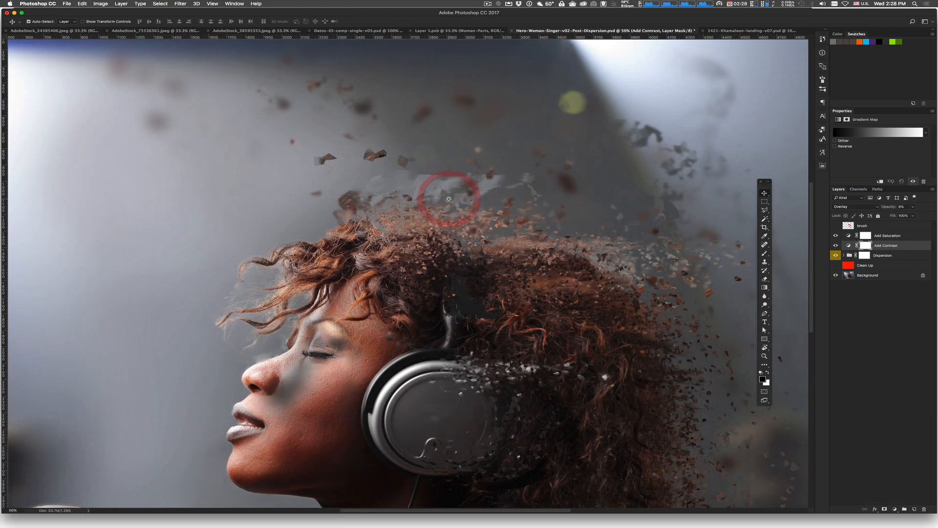
left_click(449, 199, "alt+super")
left_click(448, 198, "alt+super")
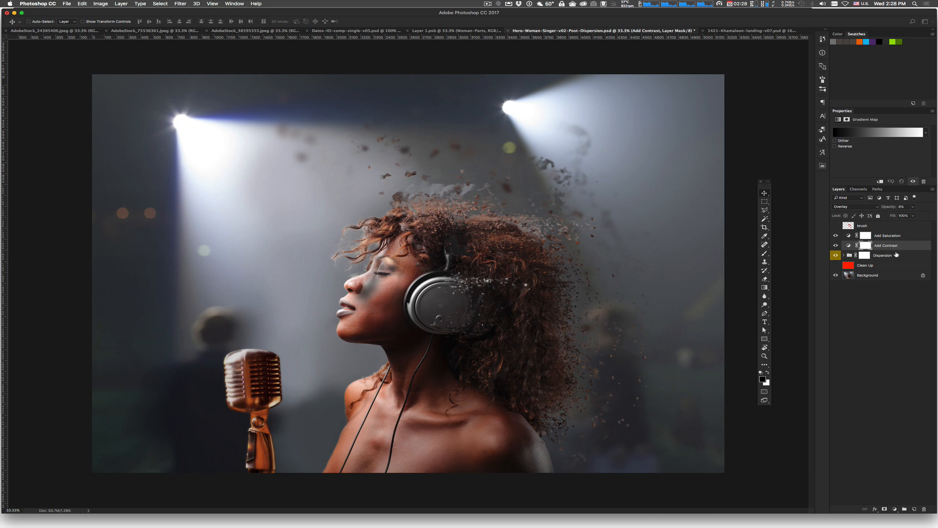
left_click(865, 256)
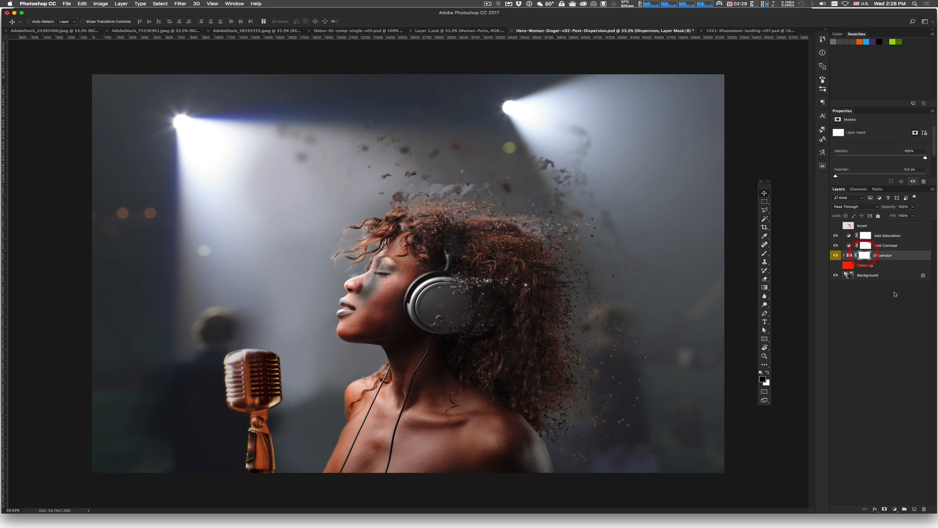
left_click(765, 253)
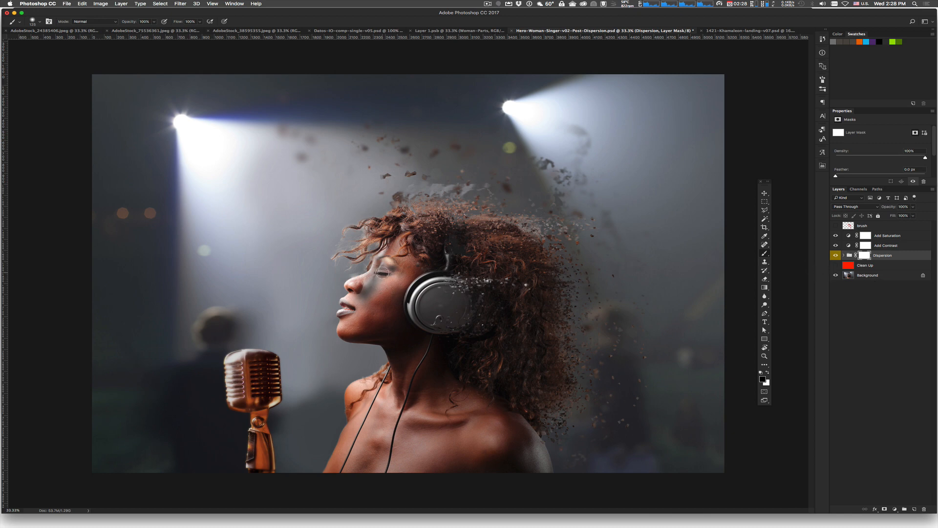
key("bracketright")
key("bracketright")
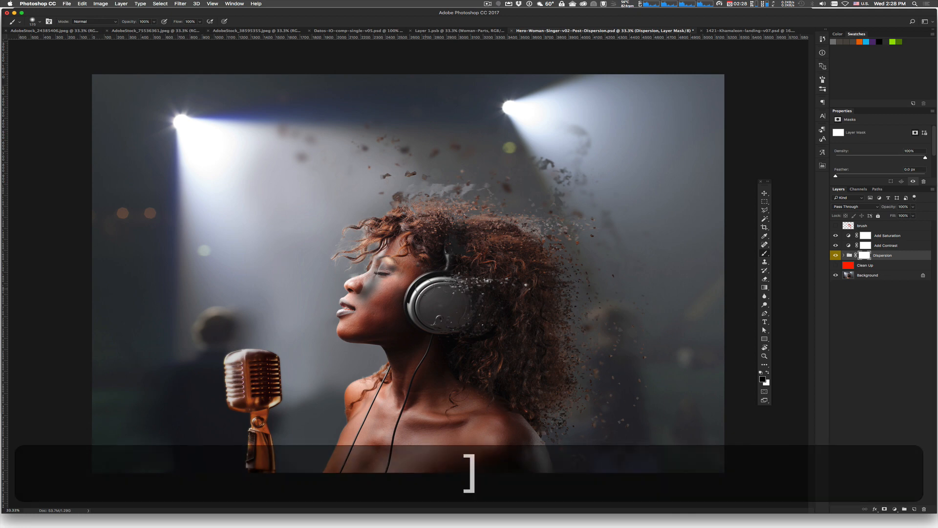
mouse_move(388, 270)
left_mouse_down()
mouse_move(356, 304)
mouse_move(371, 269)
left_mouse_up()
key("bracketright")
key("bracketright")
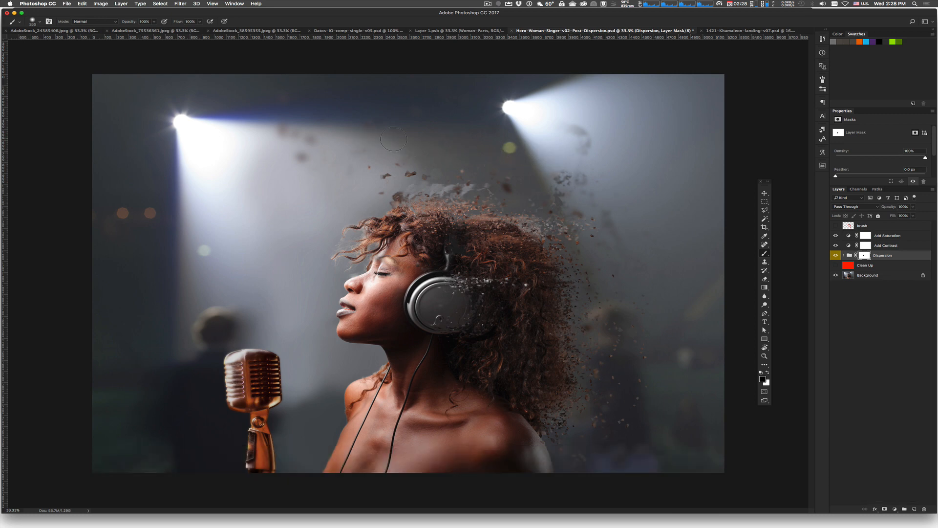
left_click_drag(317, 155, 341, 145)
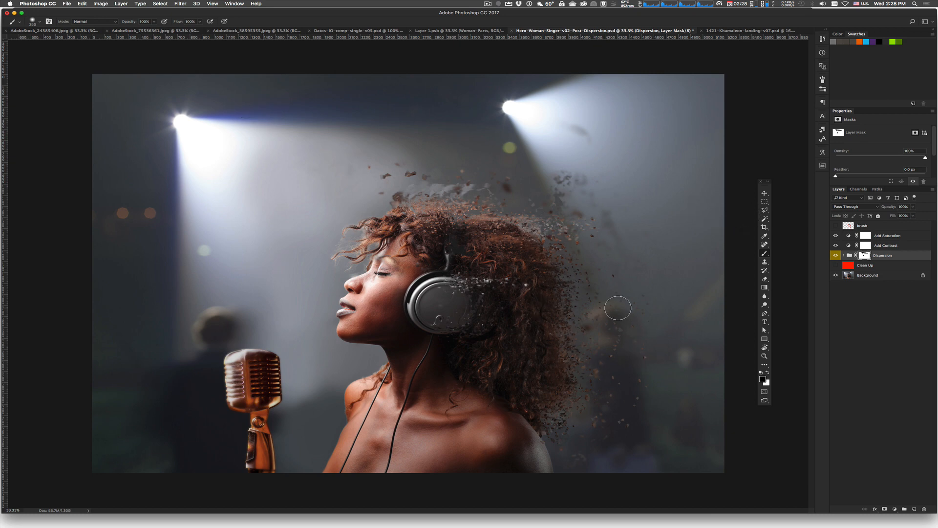
- Unlink the Dispersion group from its mask and widen the group horizontally to about 107% from a reference point near the woman's cheek
left_click(764, 193)
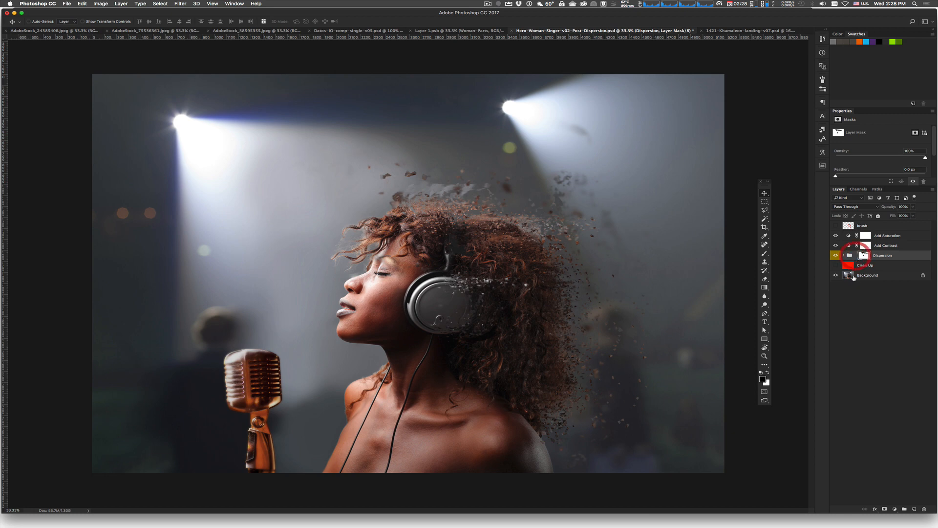
left_click(851, 256)
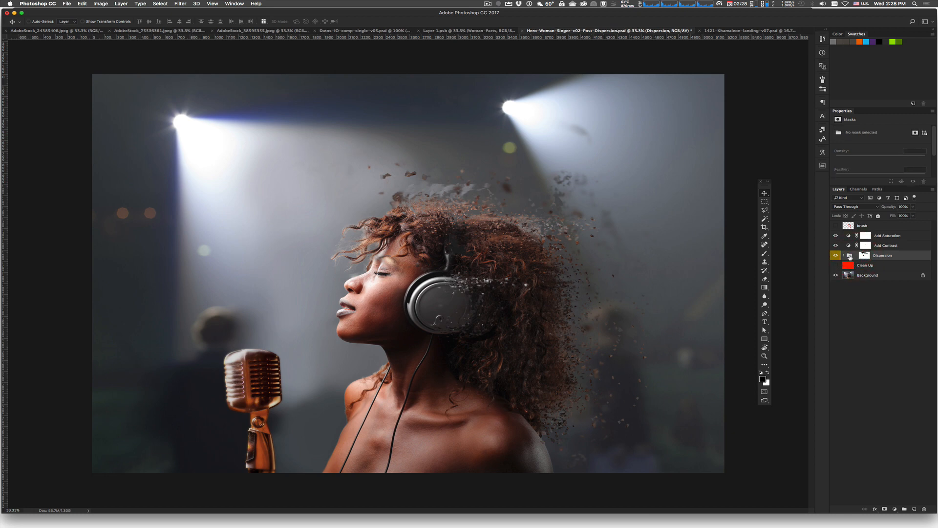
left_click(82, 3)
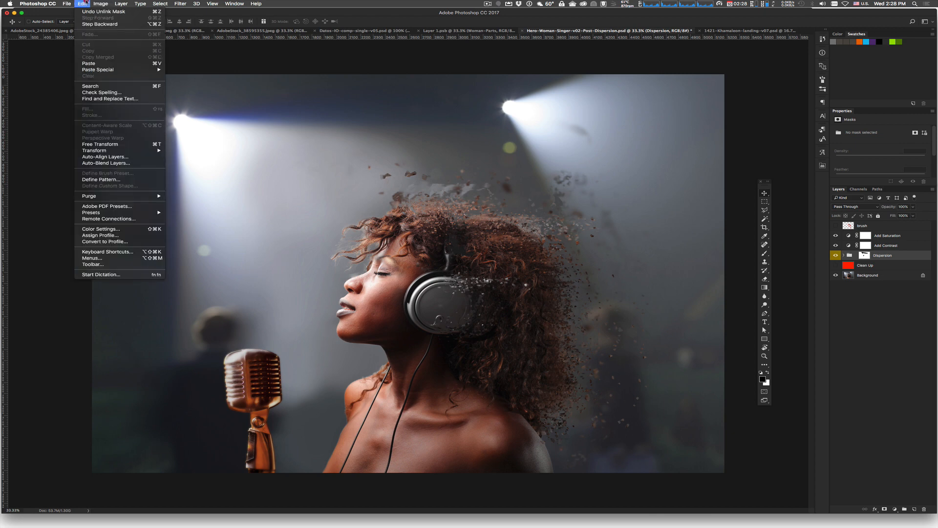
mouse_move(122, 150)
left_click(212, 164)
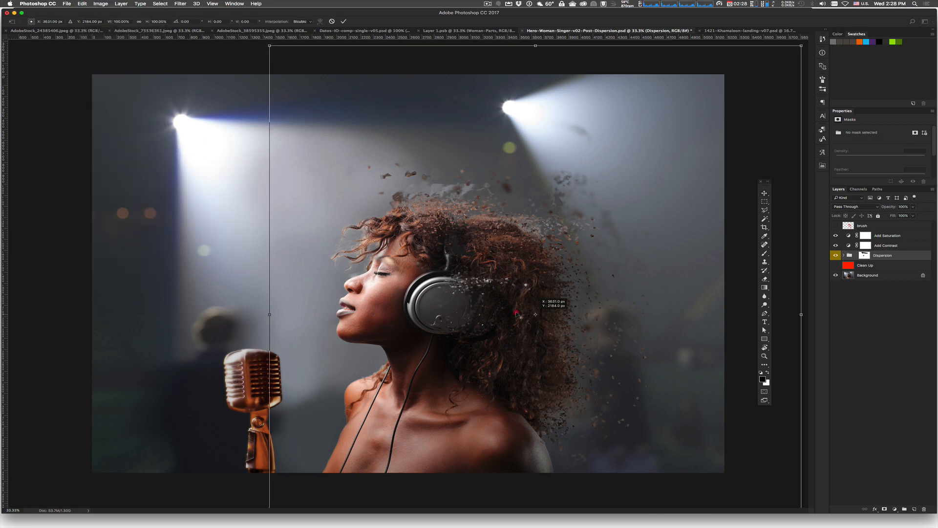
left_click_drag(516, 313, 394, 309)
left_click_drag(802, 313, 839, 314)
left_click_drag(658, 289, 647, 288)
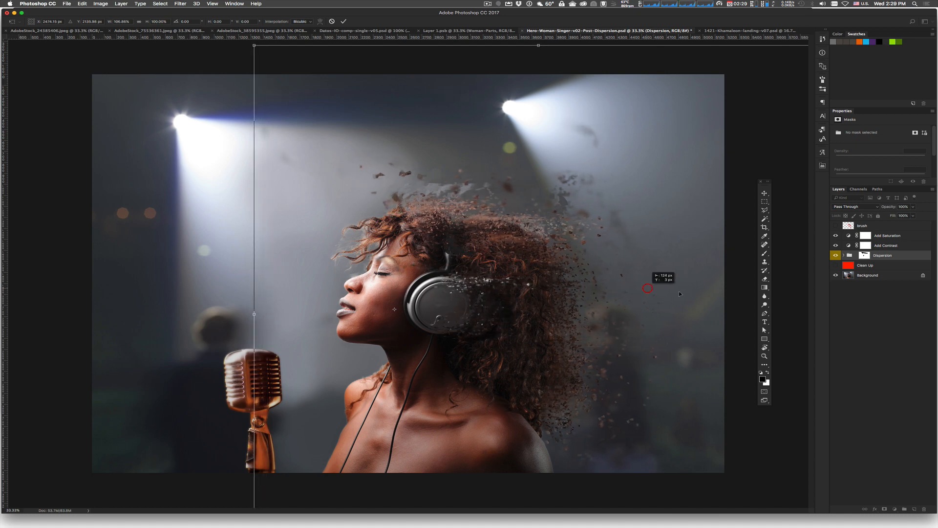
left_click_drag(576, 313, 577, 313)
key("Return")
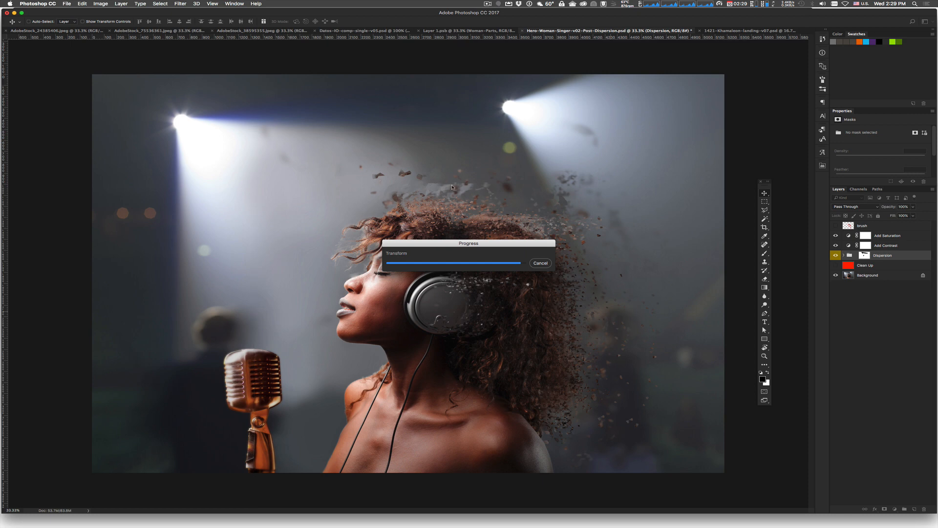
- With a smaller brush, mask out the remaining Dispersion particles just above the top of the hair
left_click(765, 253)
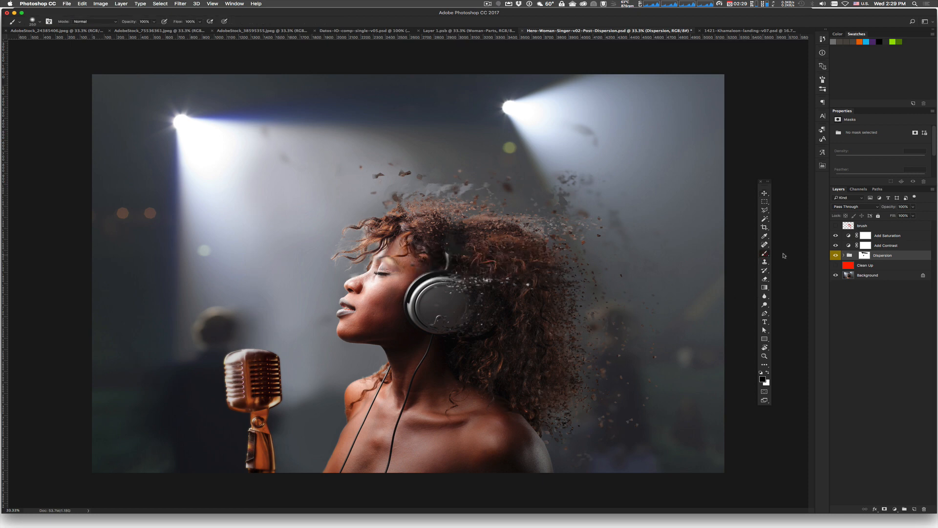
left_click(865, 255)
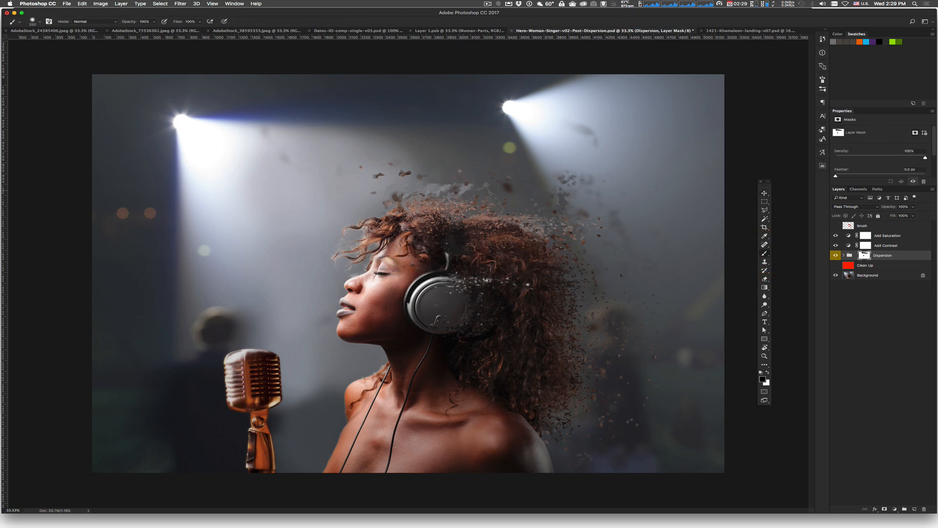
key("bracketleft")
key("bracketleft")
key("bracketleft")
mouse_move(461, 191)
left_mouse_down()
mouse_move(421, 189)
mouse_move(430, 182)
mouse_move(423, 170)
mouse_move(439, 177)
mouse_move(446, 168)
mouse_move(412, 163)
mouse_move(377, 175)
mouse_move(364, 166)
mouse_move(380, 192)
mouse_move(404, 185)
mouse_move(389, 182)
mouse_move(460, 178)
mouse_move(469, 160)
left_mouse_up()
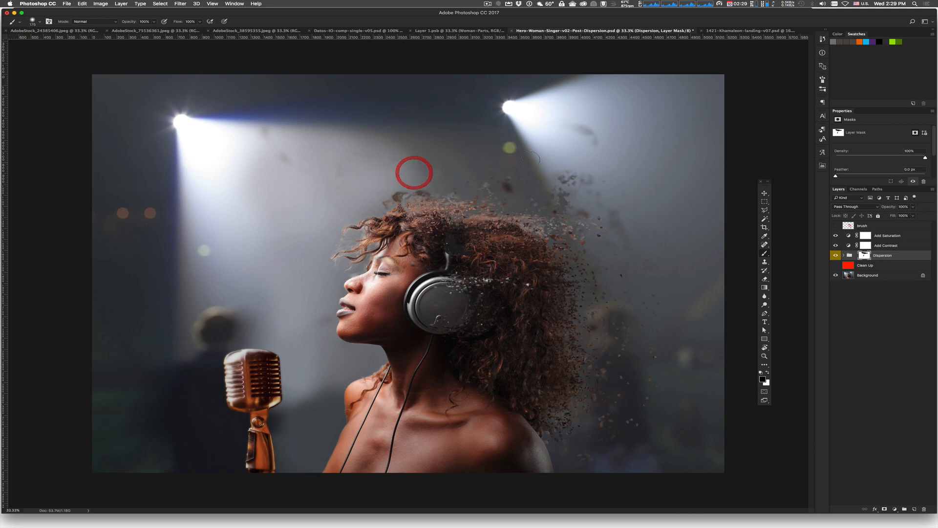
- Group the Add Saturation, Add Contrast and Dispersion layers together and rename the group Dispersion-Woman
left_click(765, 194)
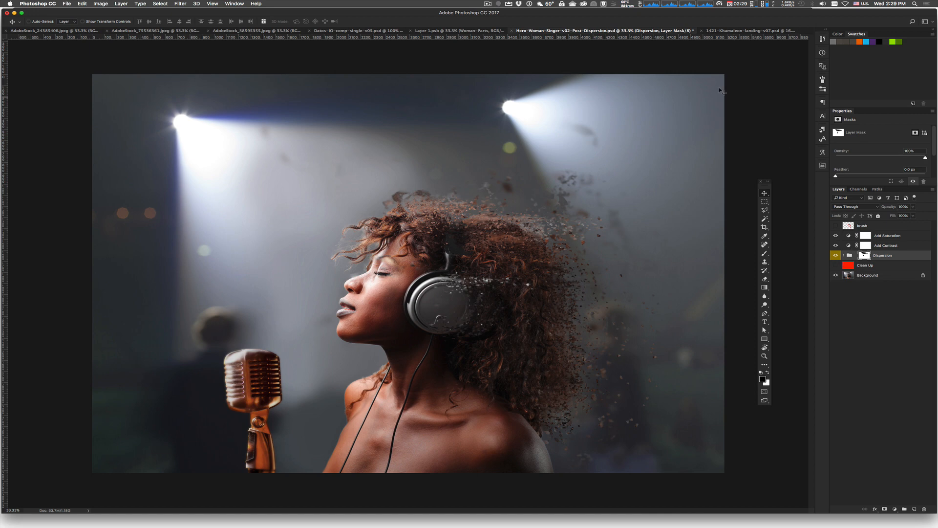
left_click(899, 235)
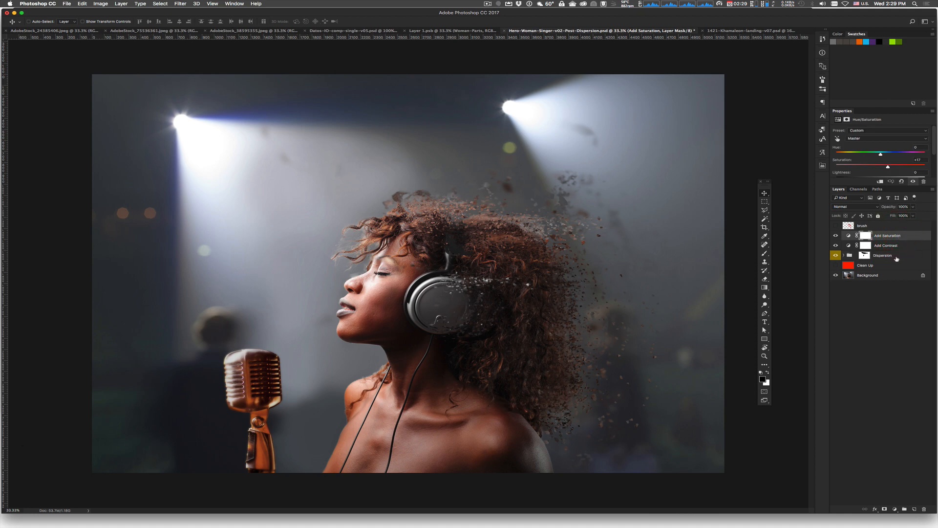
left_click(895, 255, "shift")
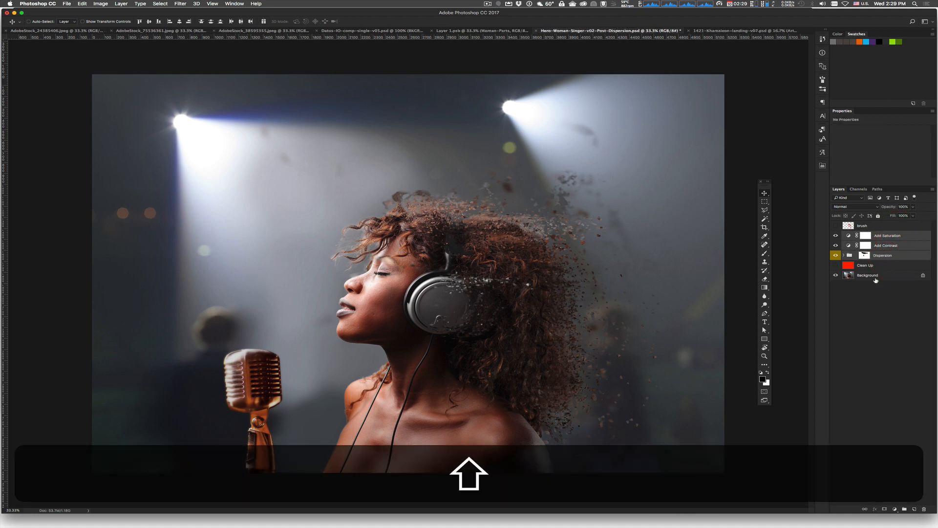
key("super+g")
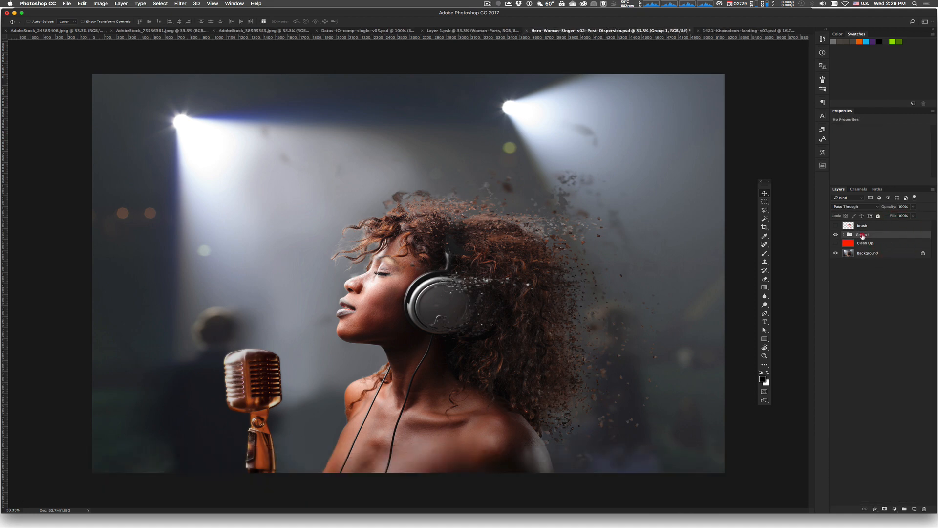
double_click(863, 235)
type("Disper")
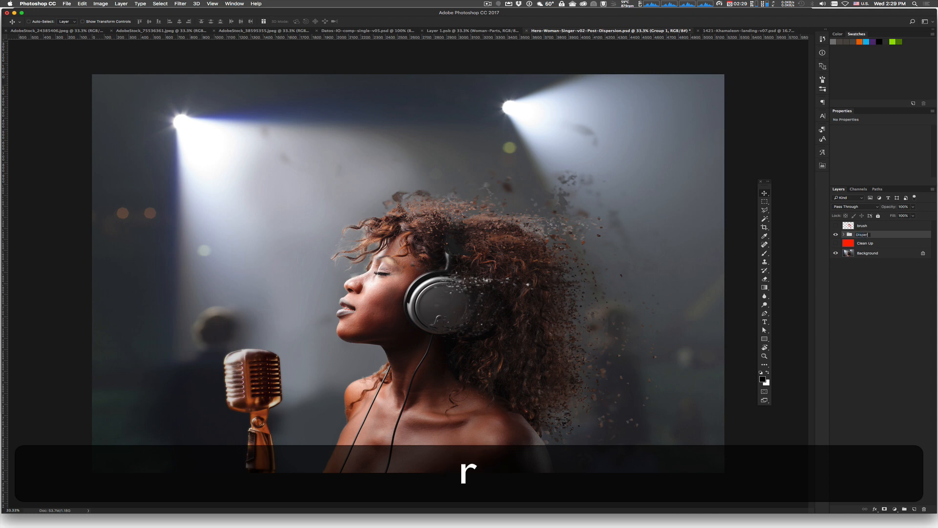
type("sion-W")
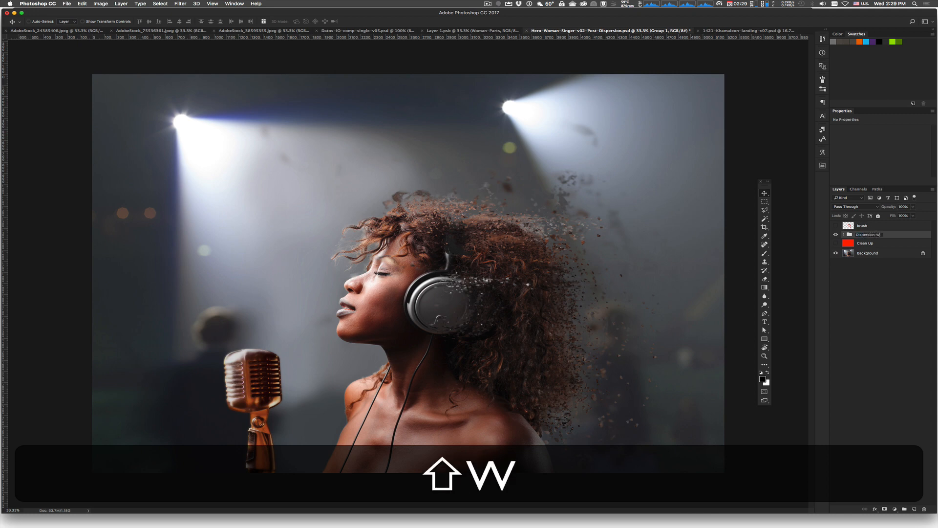
type("oman")
key("Return")
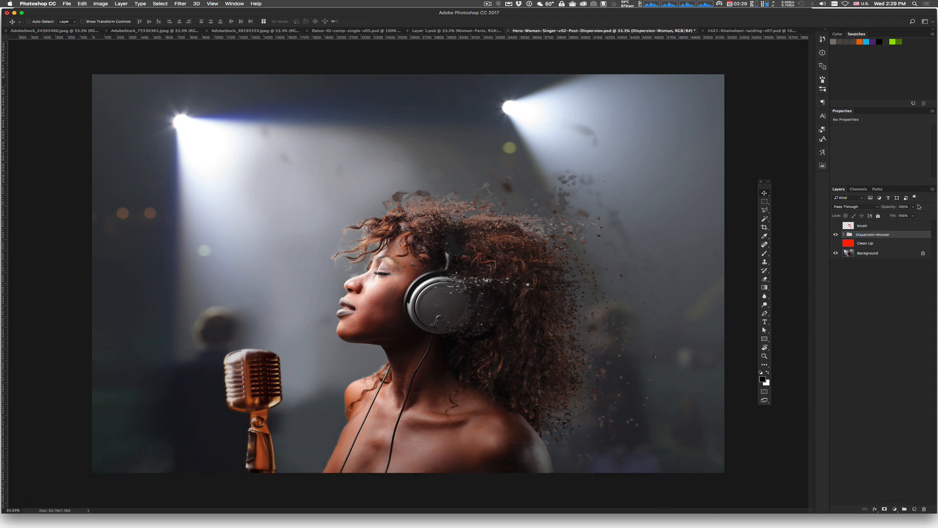
left_click(932, 191)
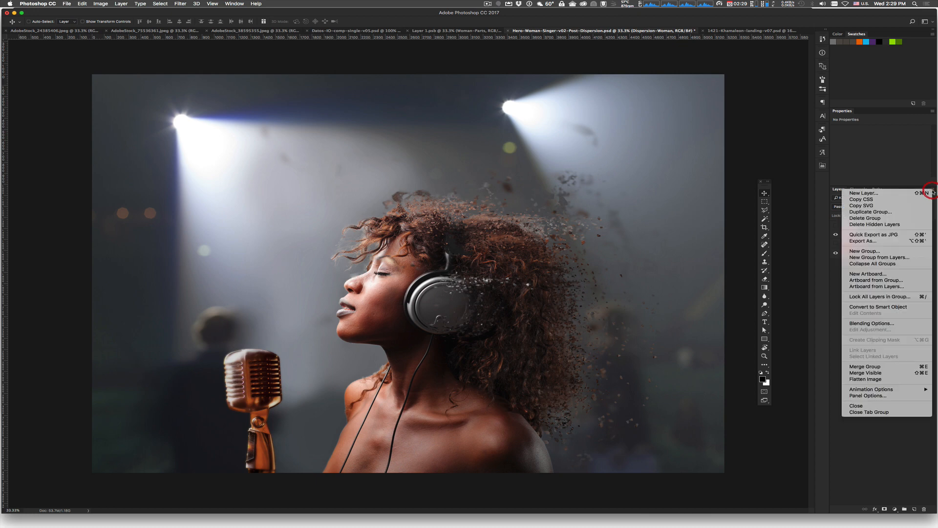
left_click(905, 212)
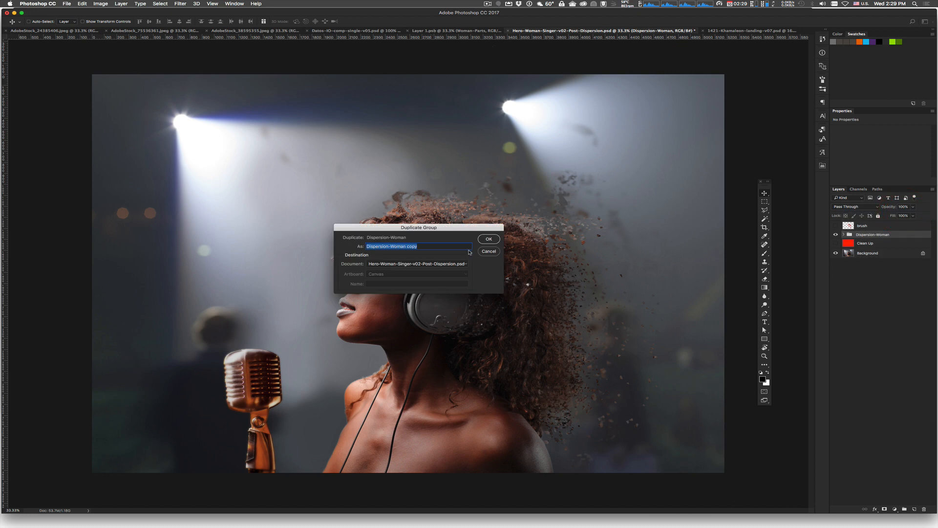
left_click(485, 253)
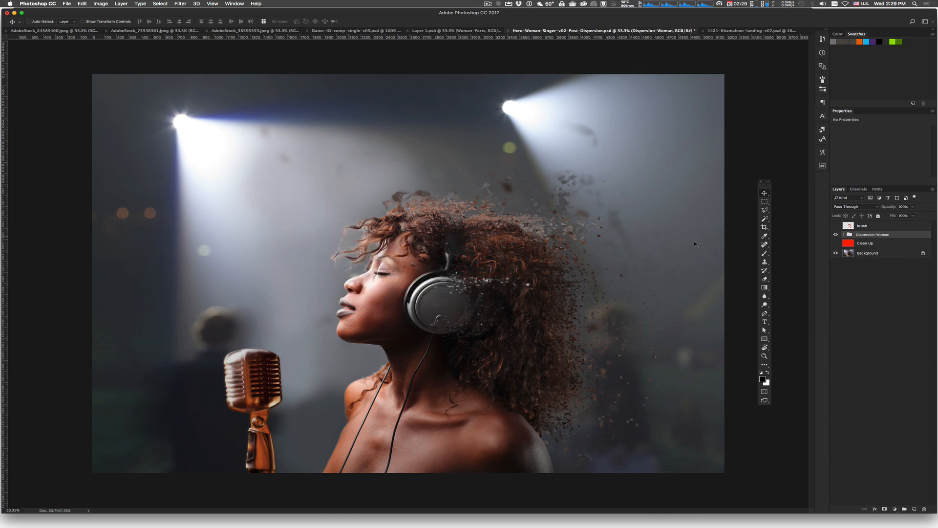
- In the Layer 1.psb document, make the Woman-Dispersion group visible and preview the Studio group briefly before hiding it again
left_click(455, 31)
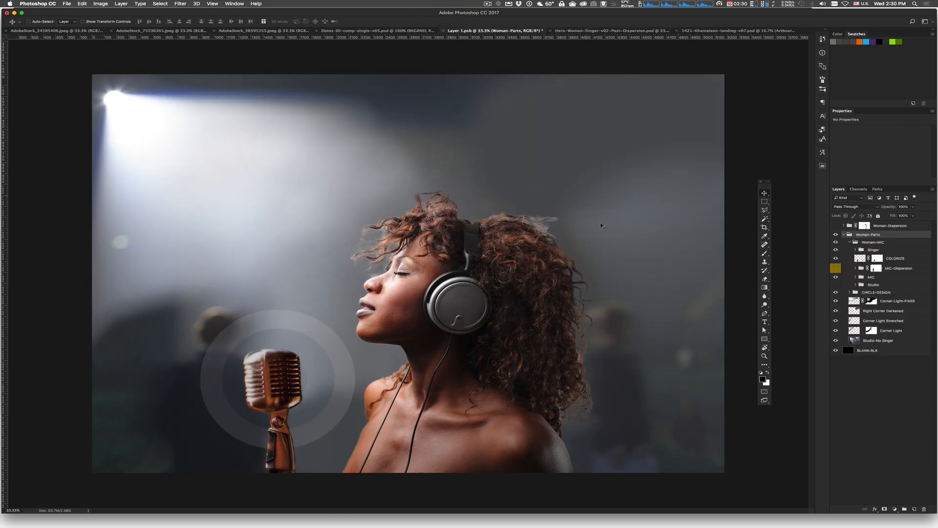
left_click(844, 235)
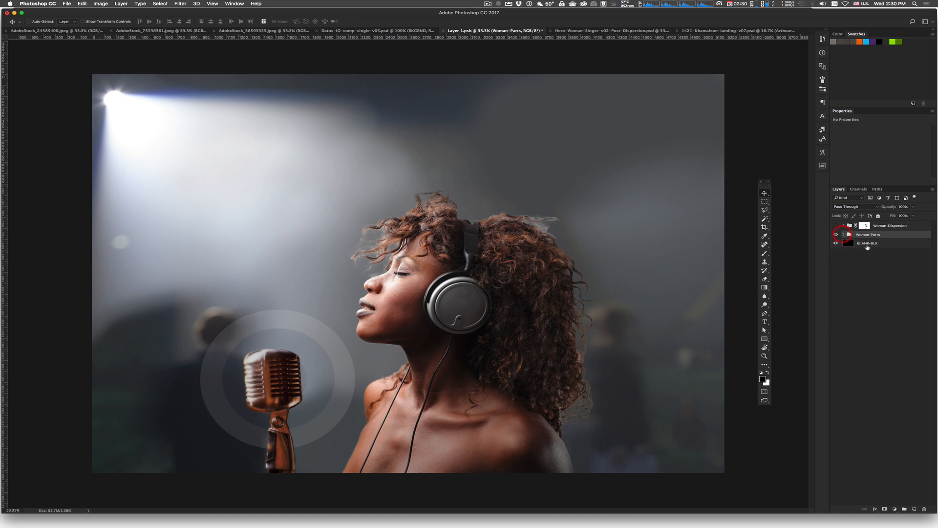
left_click(844, 235)
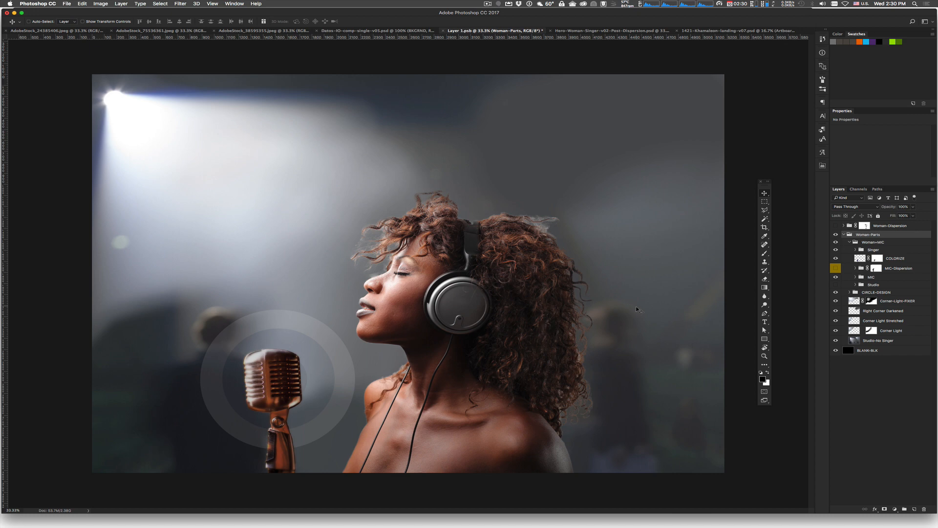
left_click(836, 226)
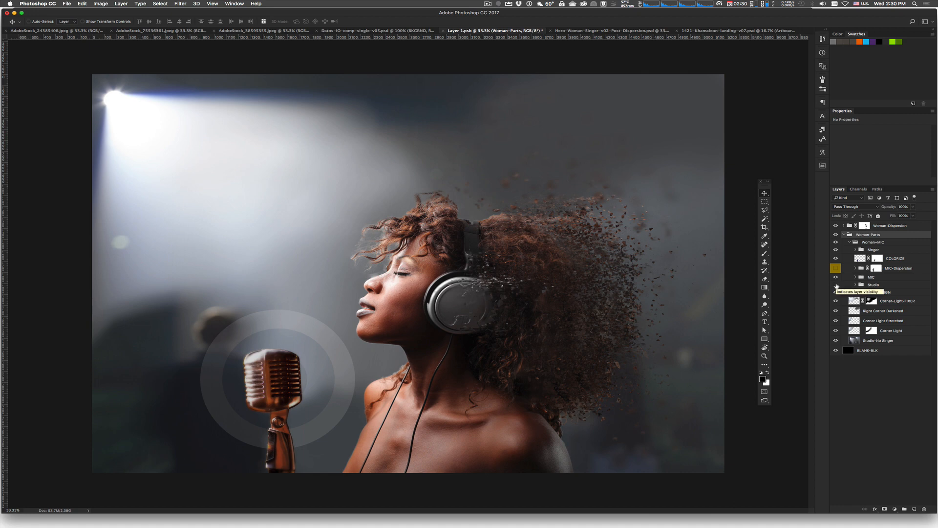
left_click(837, 285)
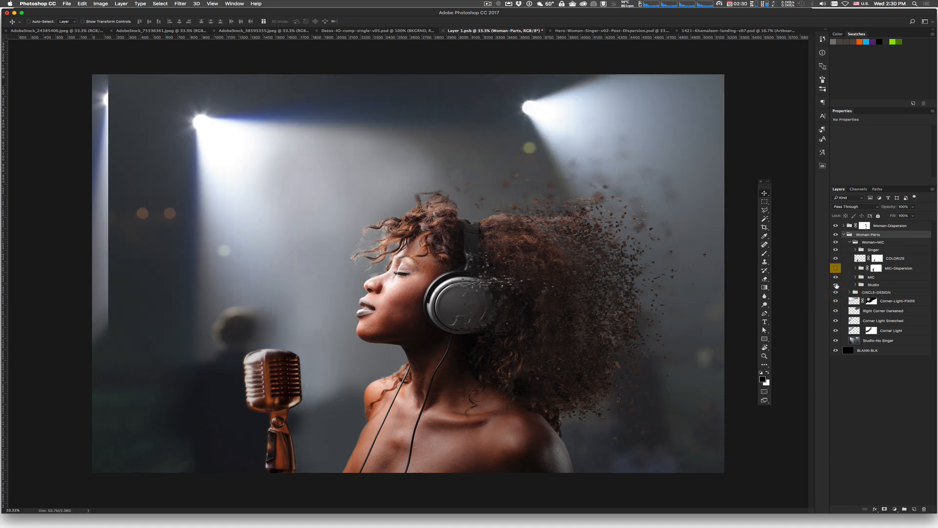
left_click(836, 285)
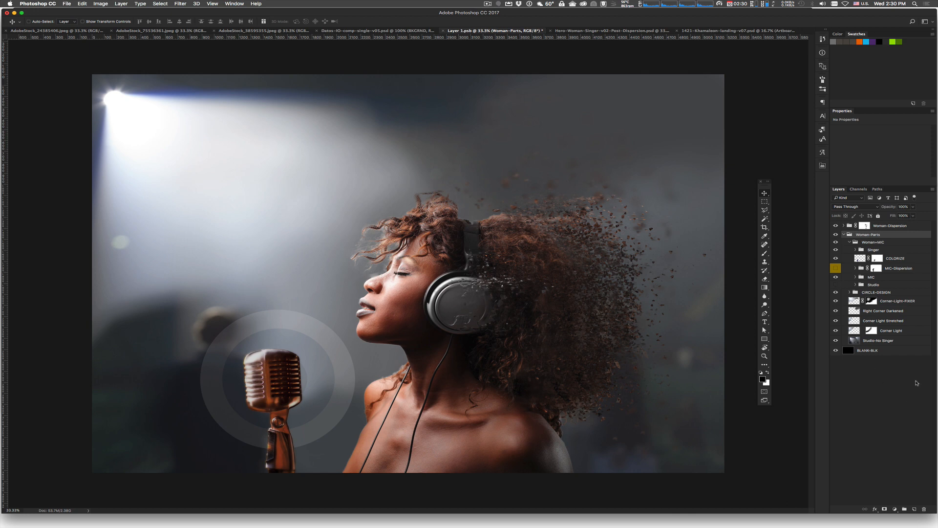
- Make the MIC-Dispersion group visible and expand it and the MIC group, keeping the Parts subgroup collapsed
left_click(856, 268)
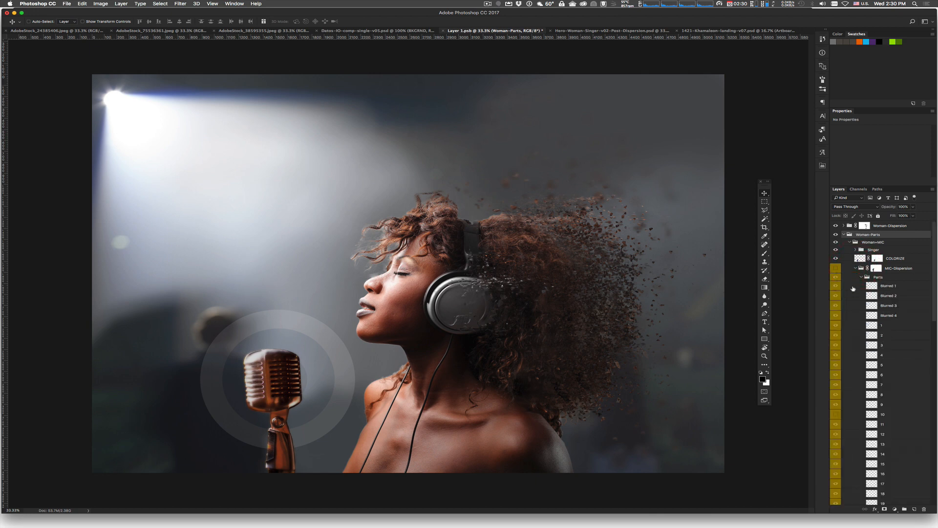
left_click(853, 270)
left_click(835, 268)
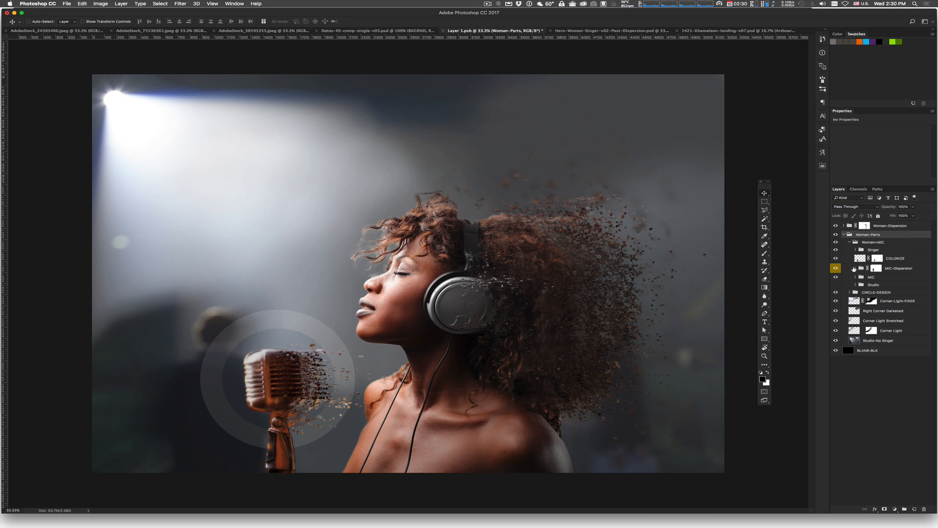
left_click(855, 269)
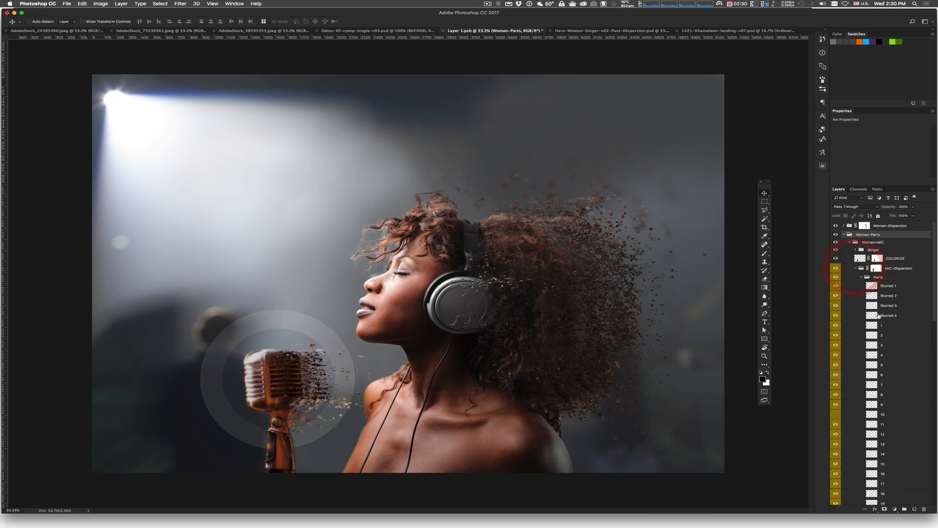
left_click(861, 277)
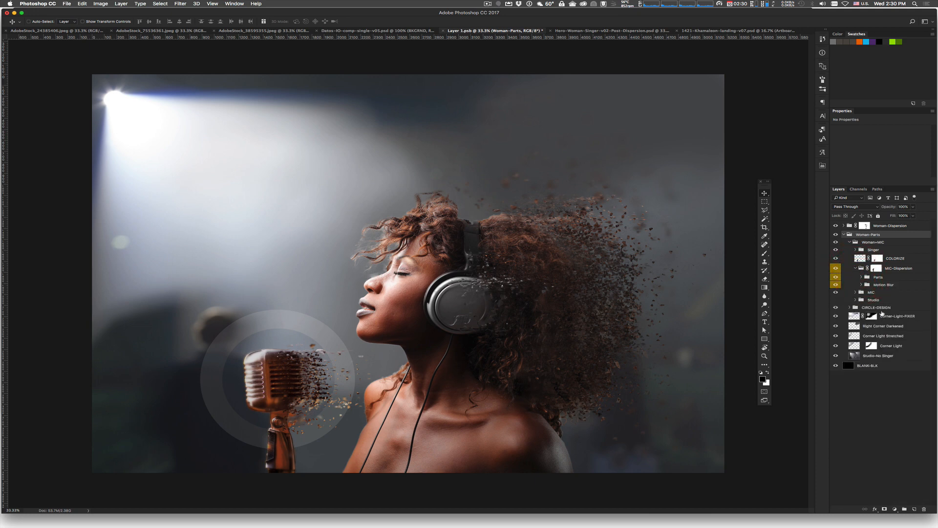
left_click(856, 292)
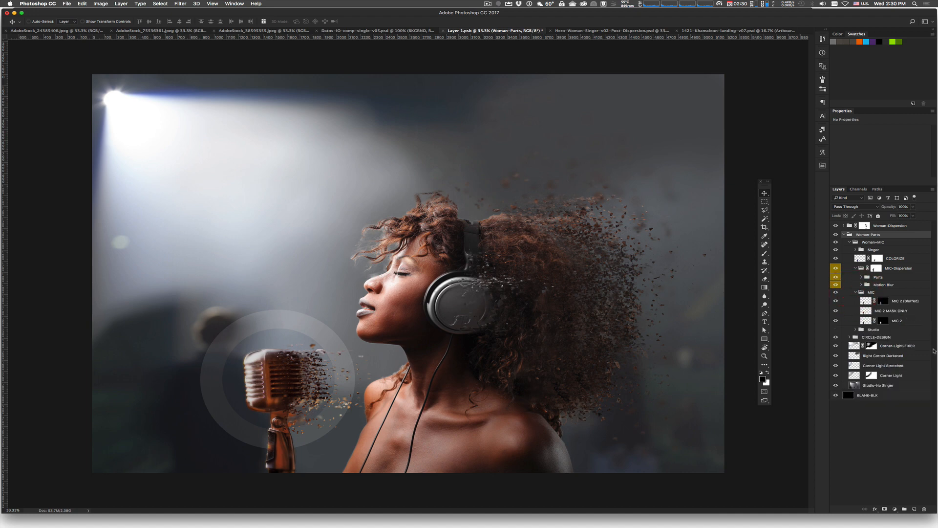
- Toggle the COLORIZE layer's visibility to compare the microphone with and without its colour correction
left_click(836, 260)
left_click(836, 261)
left_click(836, 261)
left_click(837, 261)
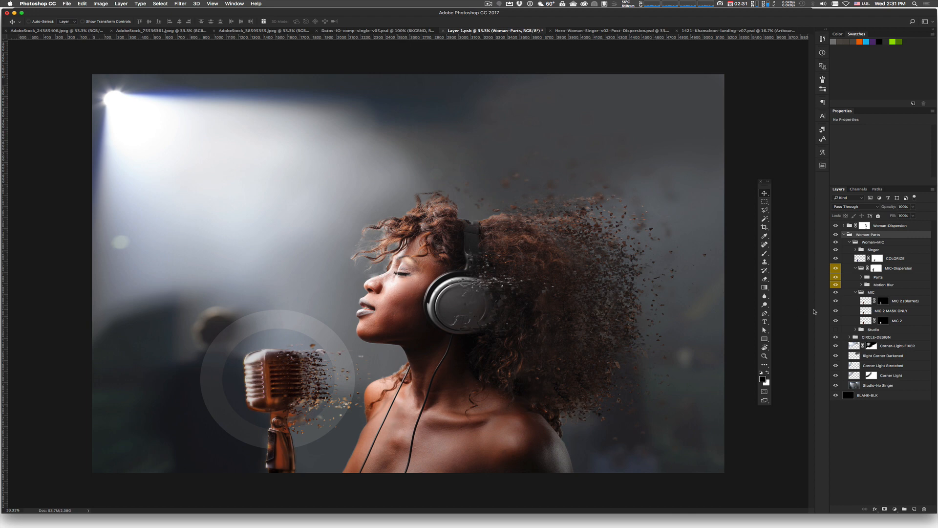
left_click(836, 258)
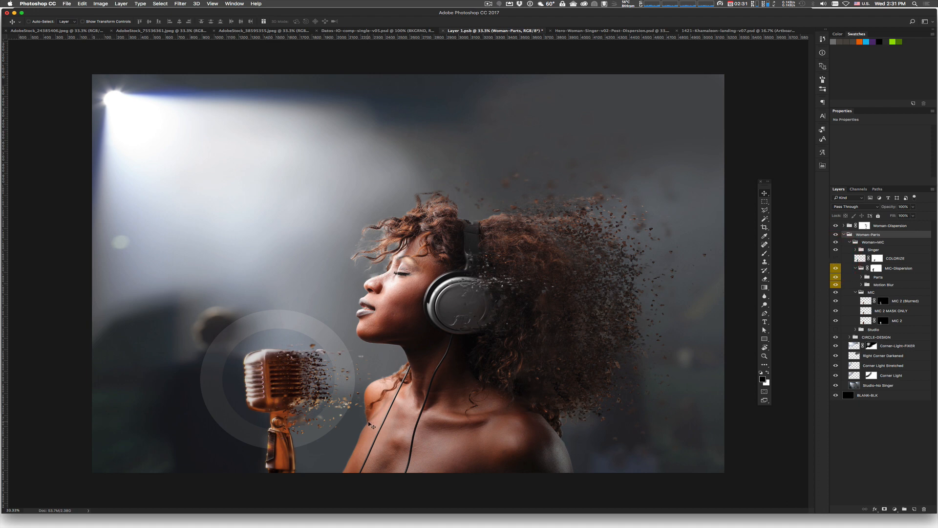
left_click(836, 258)
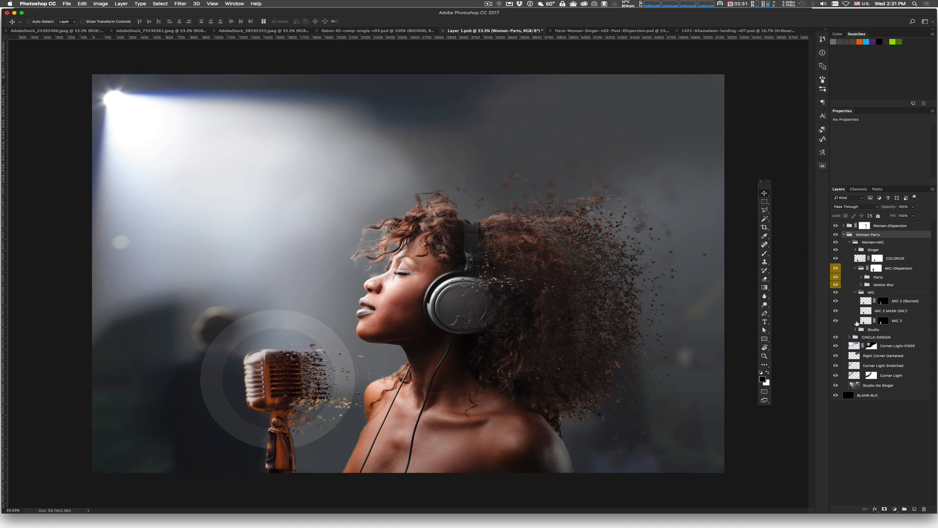
- Inspect the Motion Blur subgroup's layers and toggle its visibility to compare its effect on the microphone particles
left_click(862, 285)
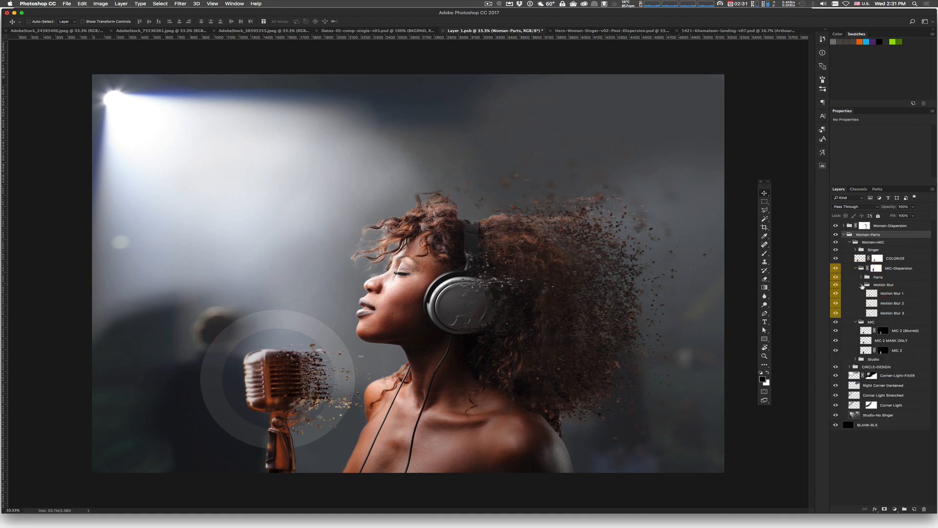
left_click(862, 285)
left_click(837, 285)
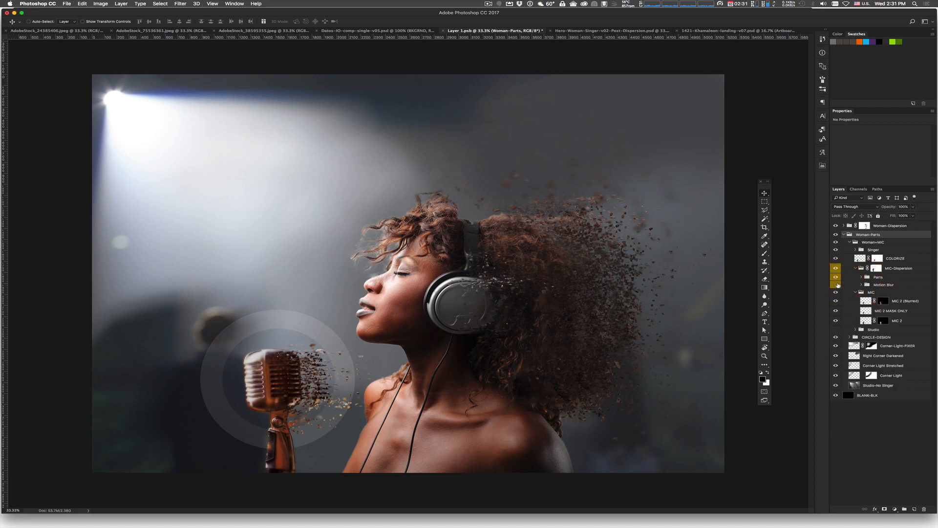
left_click(836, 285)
left_click(836, 285)
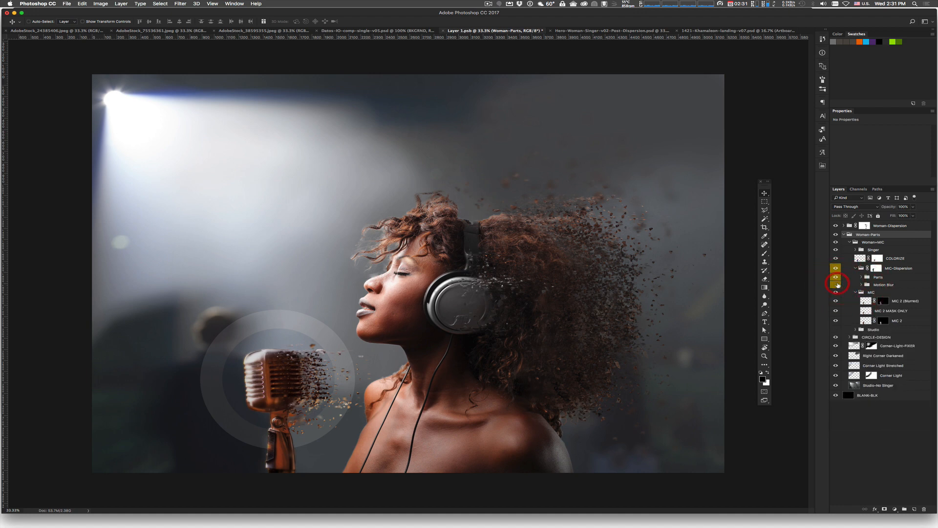
left_click(836, 284)
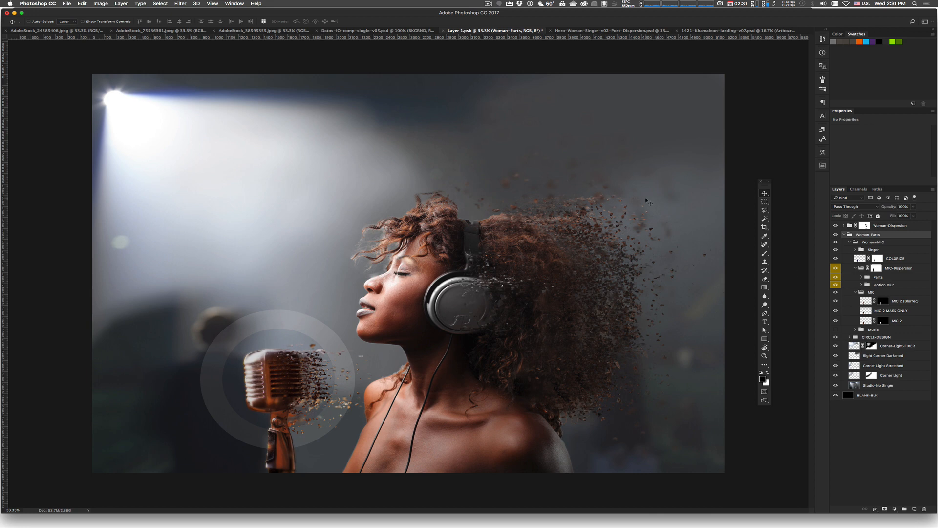
- Switch to the Datos-IO-comp-single-v03.psd document, expand the HERO 2 group and select the Hero 2 smart object
left_click(390, 31)
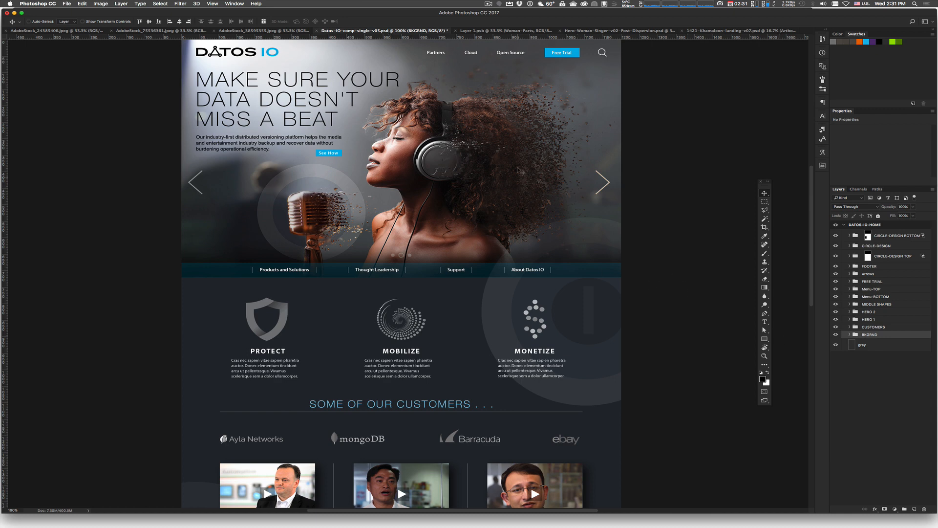
left_click(850, 312)
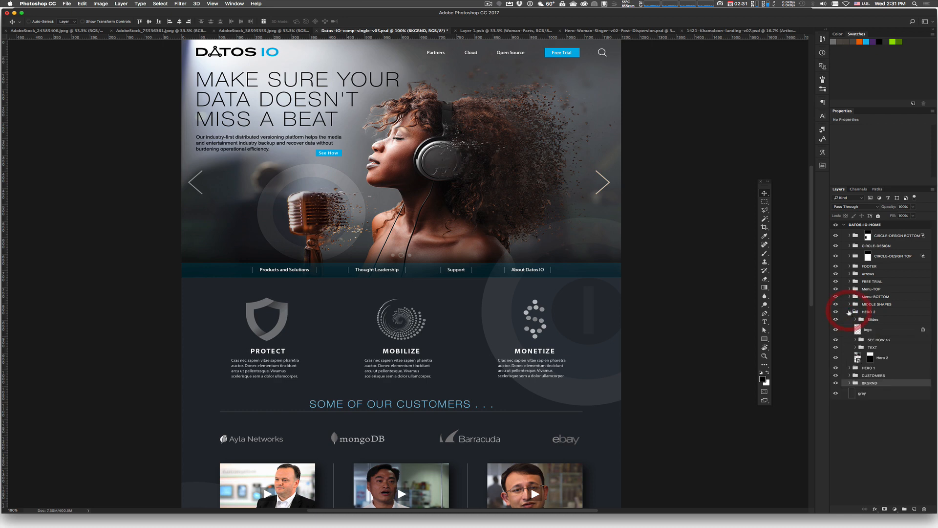
left_click(858, 358)
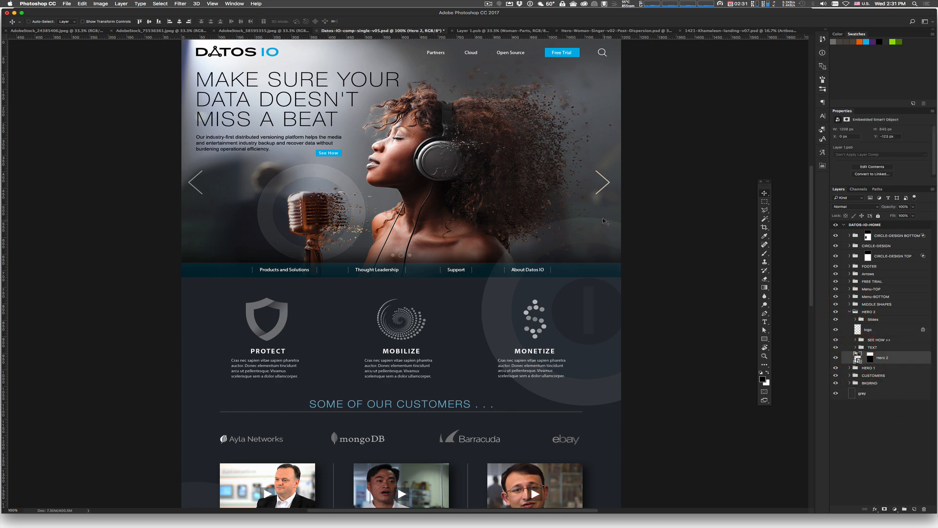
- Scale the Hero 2 smart object up proportionally around its centre to about 38.6%
left_click(83, 4)
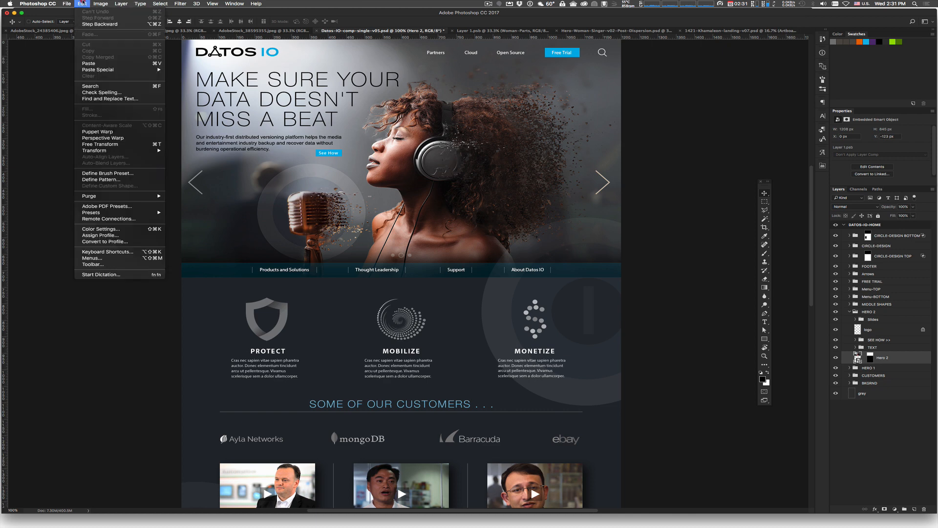
mouse_move(118, 150)
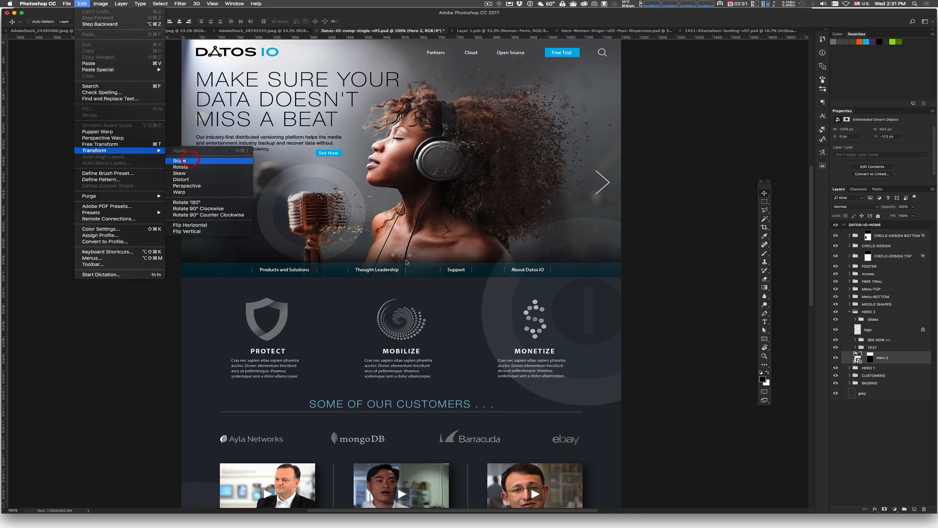
left_click(190, 160)
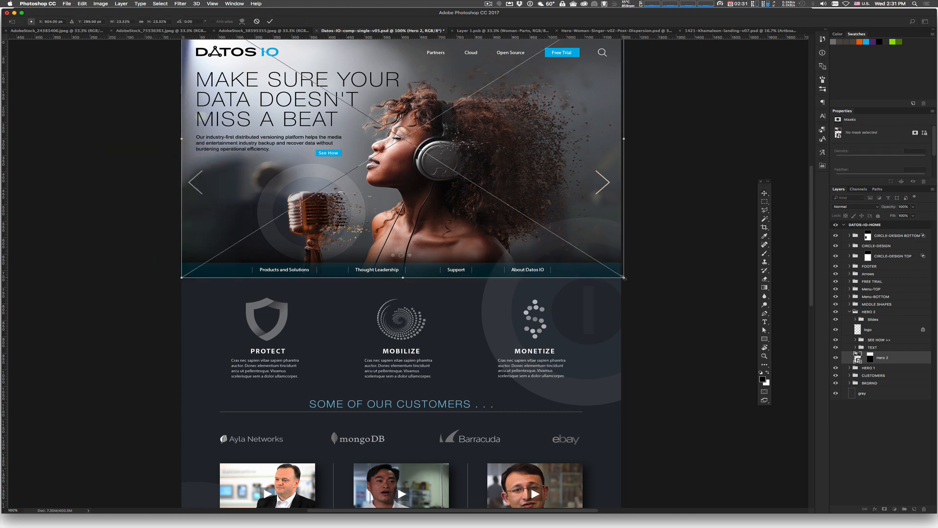
left_click_drag(624, 278, 740, 404)
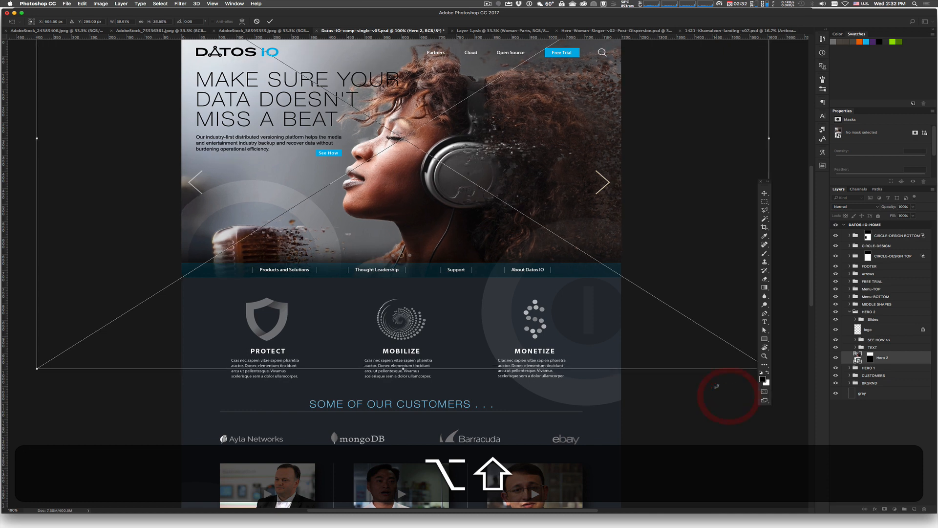
key("Return")
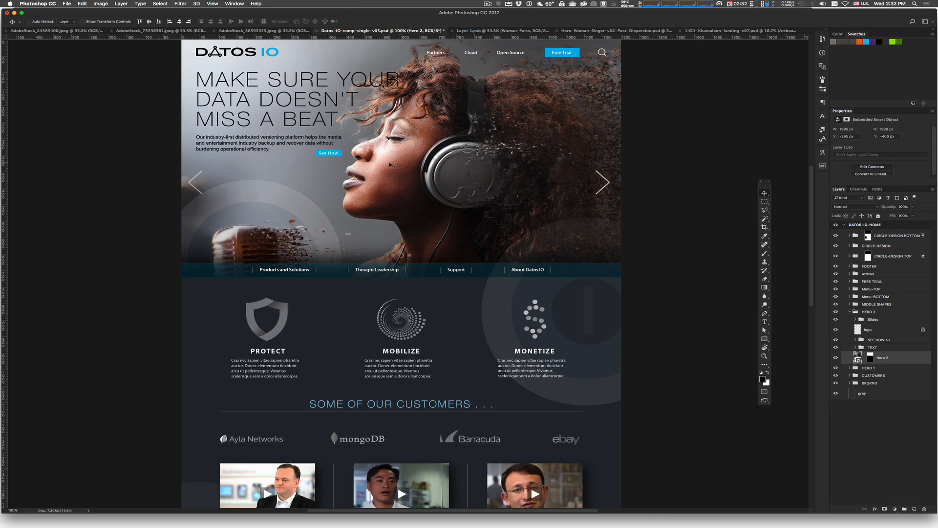
scroll(390, 164, "up", 1)
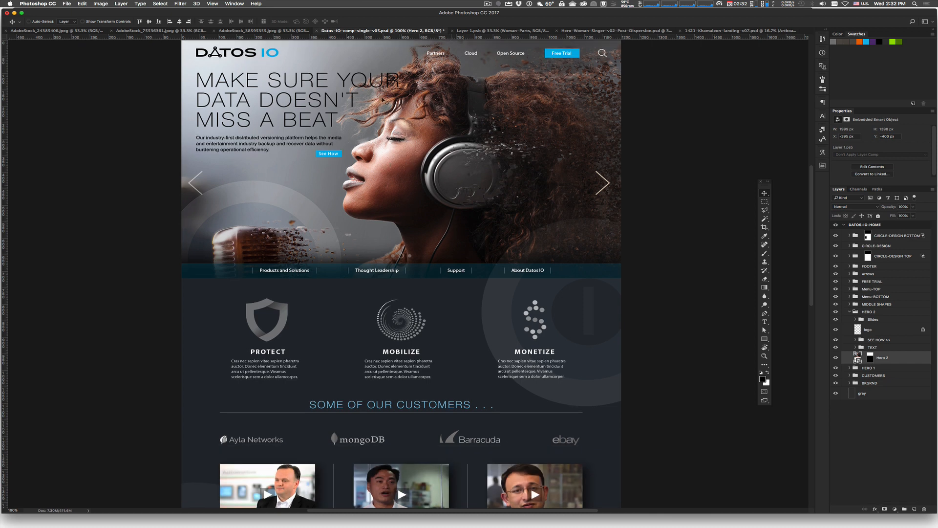
- Enlarge the Hero 2 smart object further around its centre to about 2802 px wide and move it upward in the hero area
left_click(121, 4)
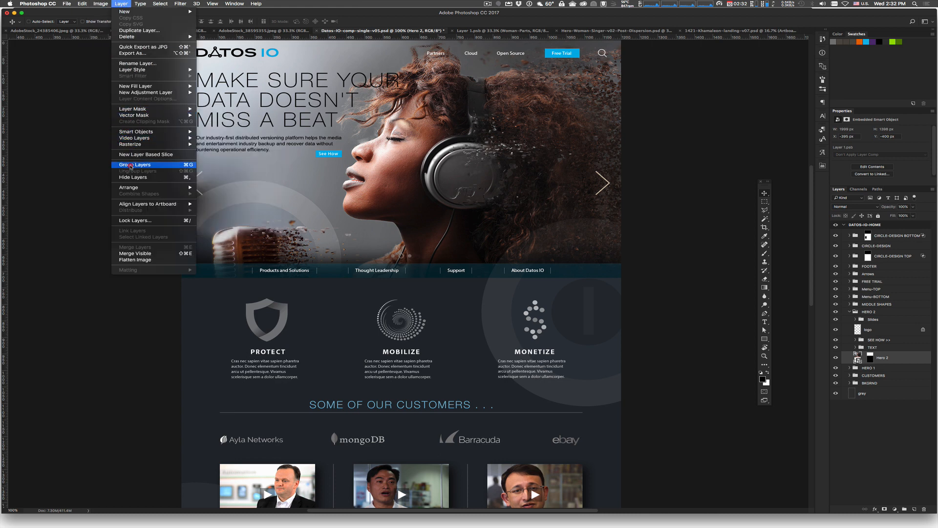
mouse_move(99, 3)
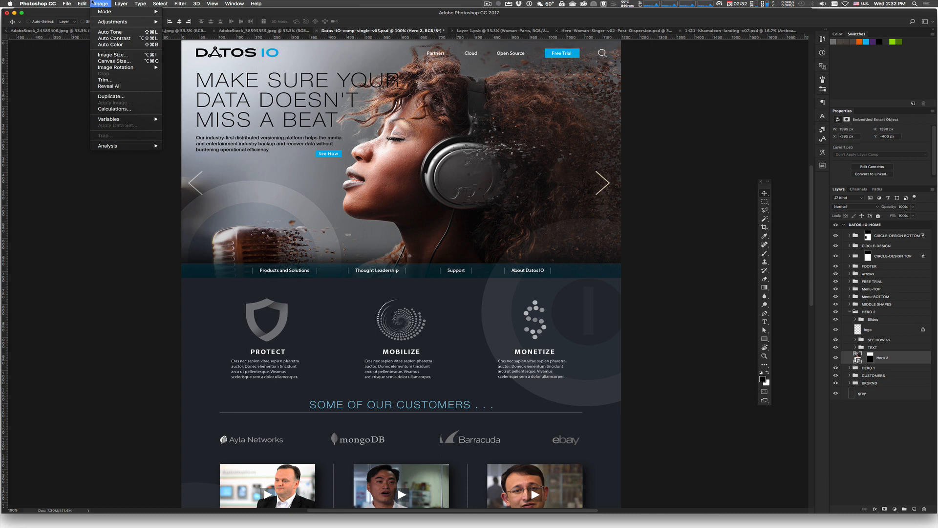
mouse_move(97, 150)
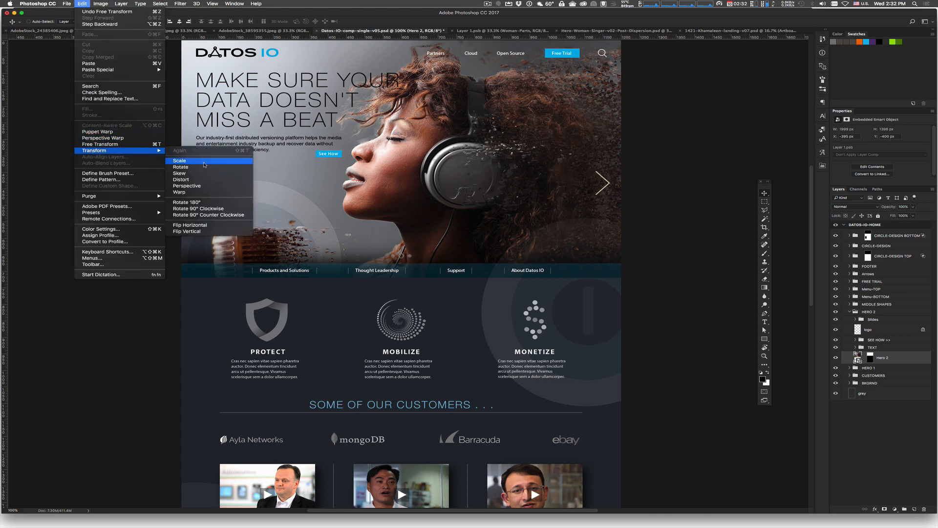
left_click(204, 161)
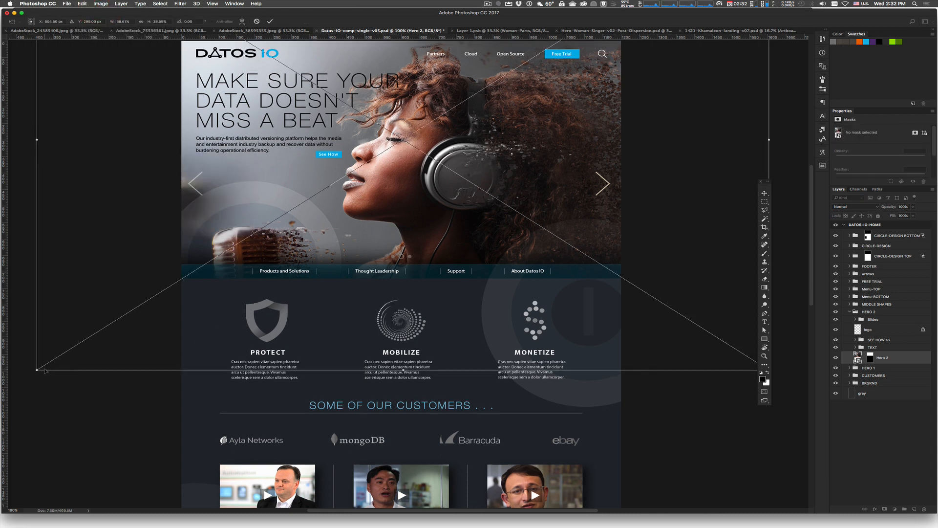
left_click_drag(37, 370, 11, 455)
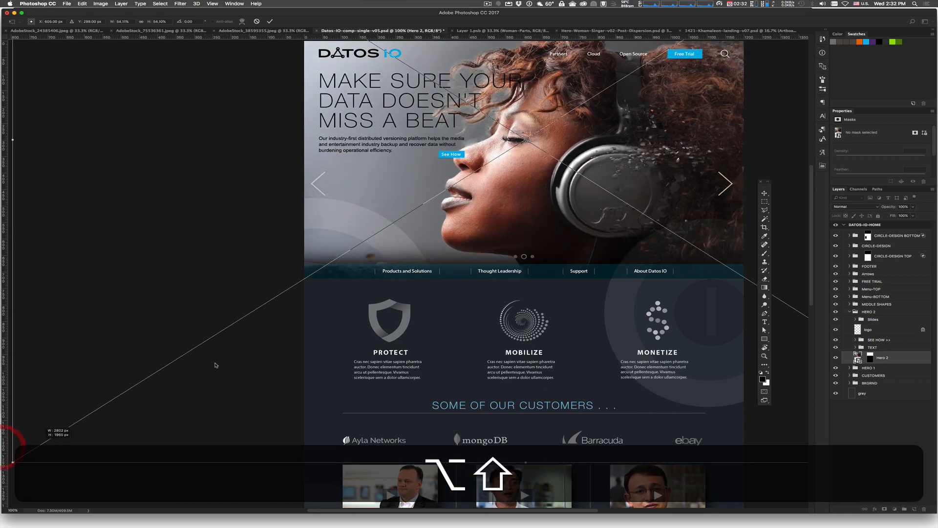
key("Return")
left_click_drag(589, 212, 579, 130)
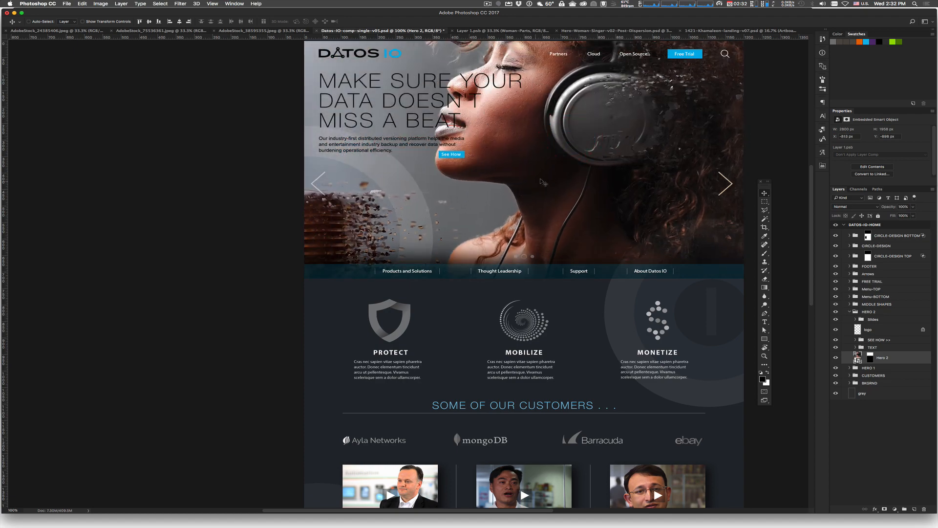
left_click(554, 169, "alt+super")
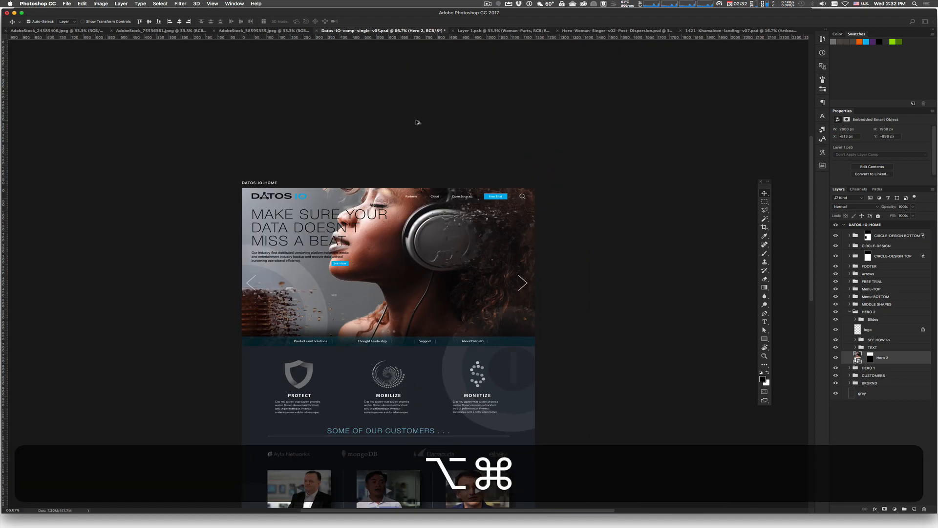
- Undo the move and both enlargements of the Hero 2 smart object
key("alt+super+z")
key("alt+super+z")
key("alt+super+z")
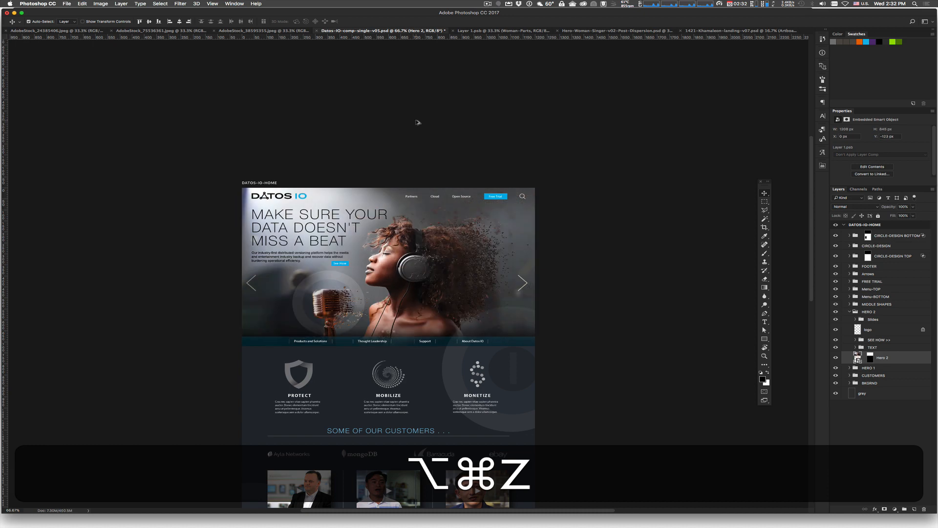
- Examine the hero image up close and the full DATOS-IO-HOME page layout at several magnifications
left_click_drag(460, 275, 480, 204)
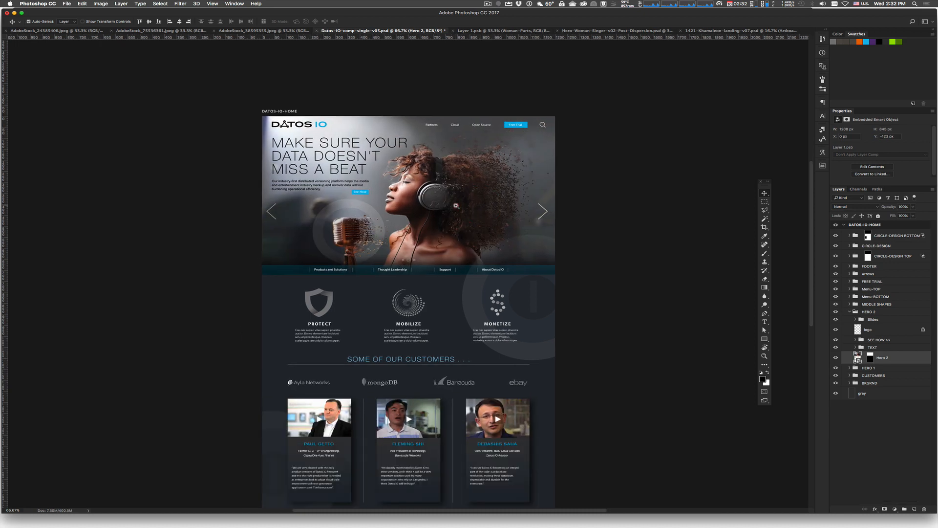
left_click(456, 206)
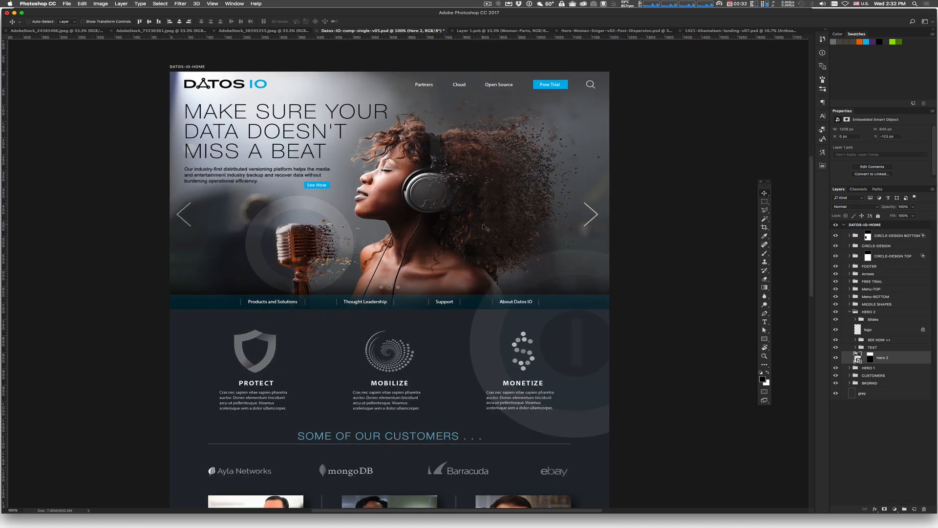
left_click(503, 273, "alt")
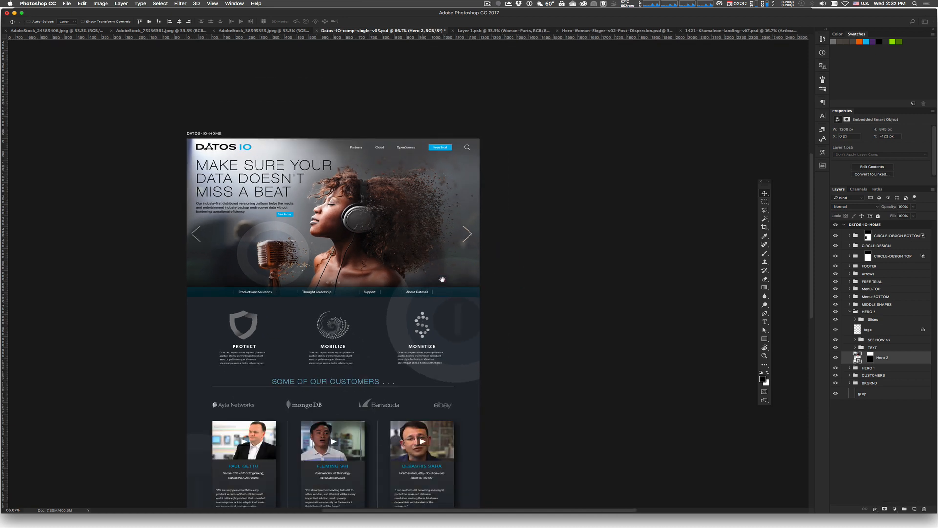
left_click_drag(421, 292, 466, 214)
mouse_move(398, 258)
left_mouse_down()
mouse_move(400, 287)
mouse_move(400, 275)
left_mouse_up()
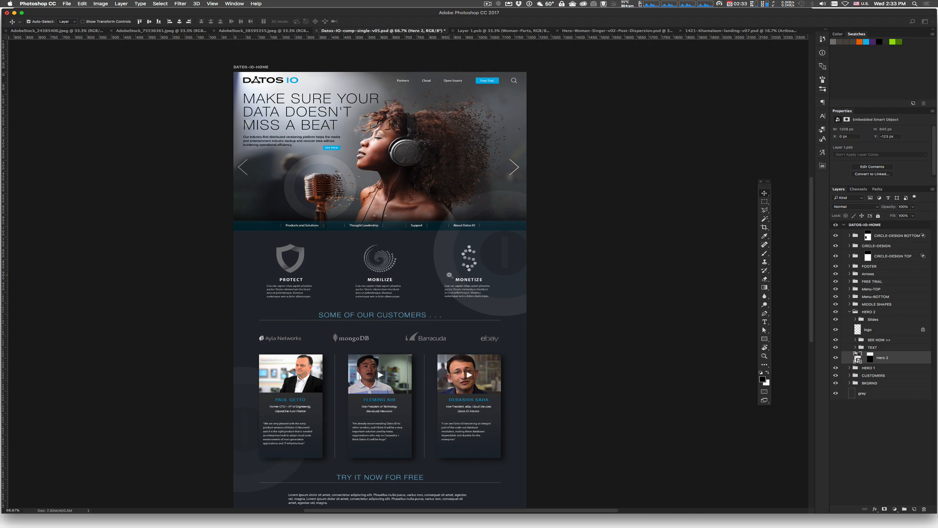
left_click(450, 276, "super")
left_click(450, 274, "alt")
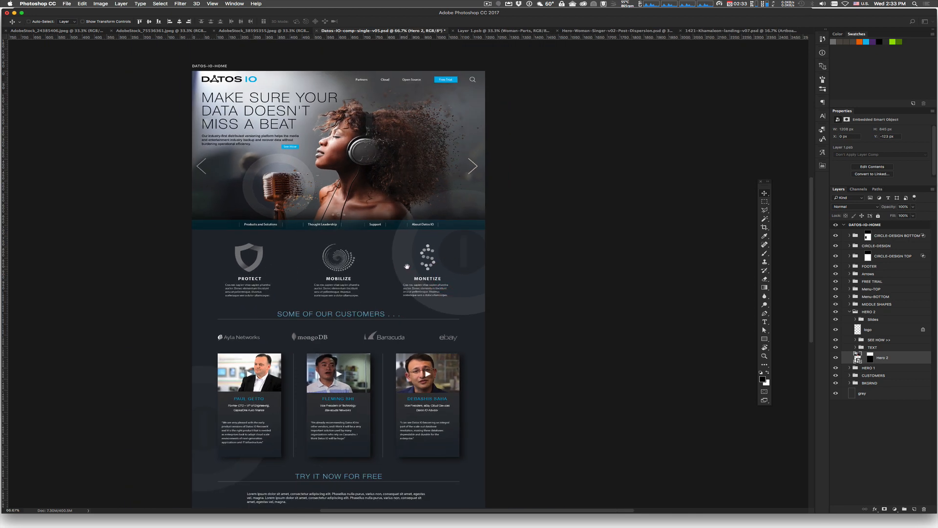
left_click_drag(406, 265, 450, 254)
left_click(449, 253, "alt")
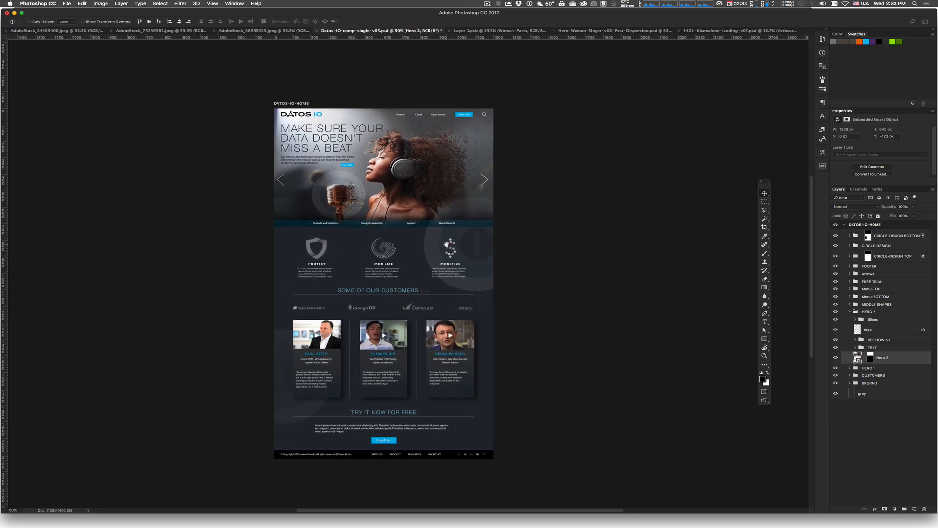
scroll(429, 185, "down", 1)
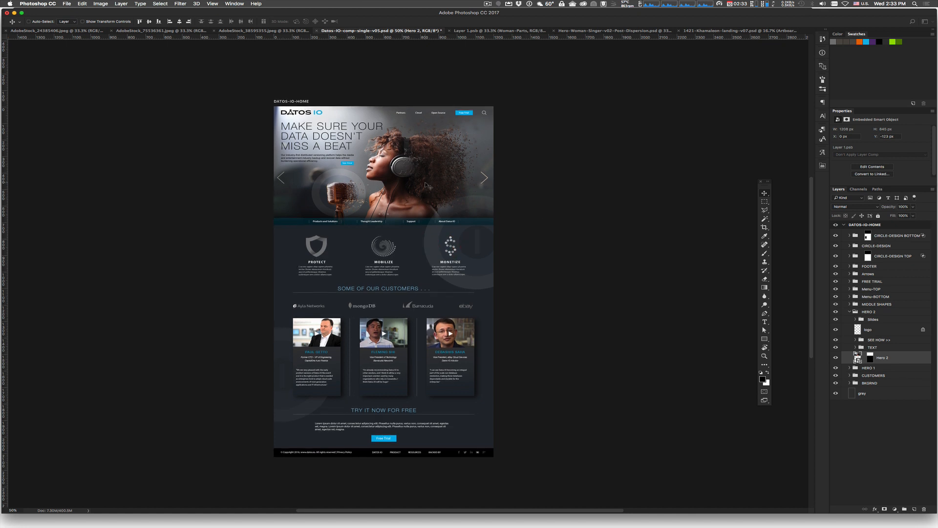
- Switch to the 1421-Khamaleon-landing-v07.psd document and go through its artboards from Artboard-HOME to Artboard-REGISTER-FREELANCERS, ending with Artboard-HOME selected
left_click(716, 31)
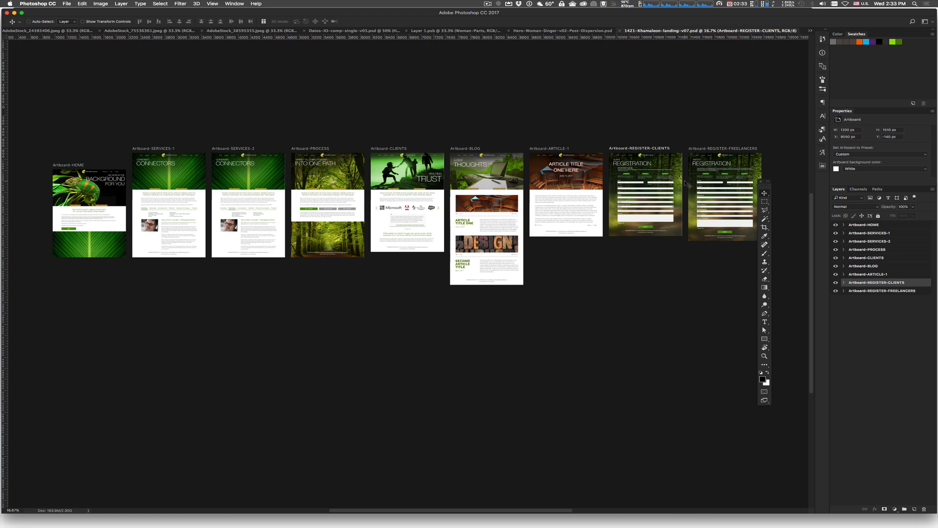
left_click(859, 226)
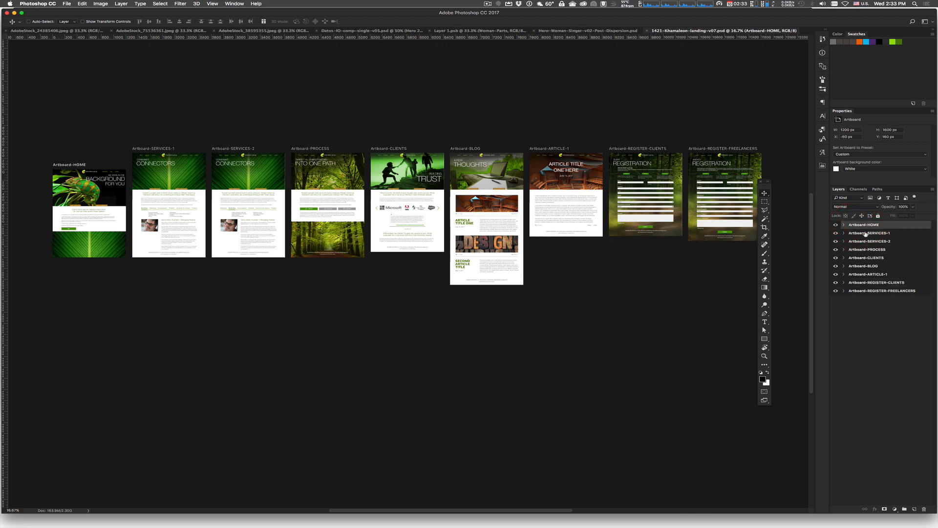
left_click(867, 234)
left_click(863, 242)
left_click(860, 249)
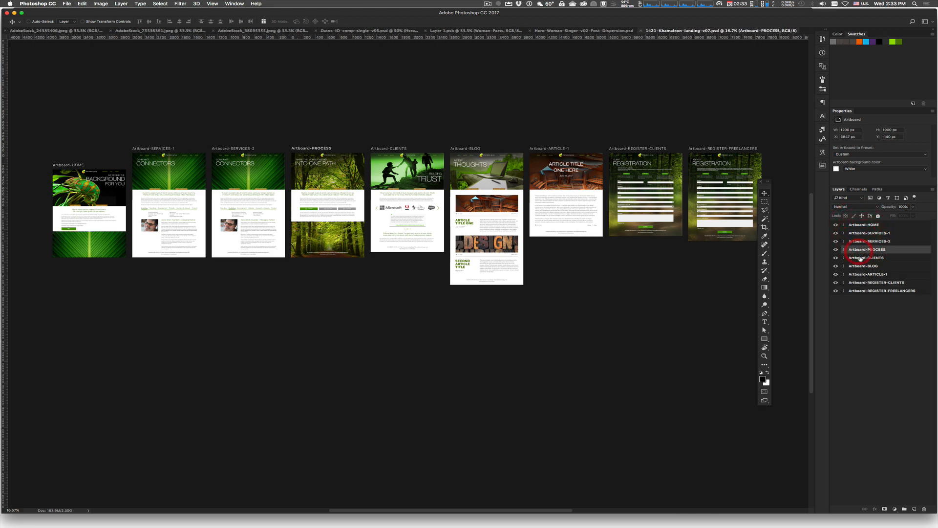
left_click(860, 258)
left_click(861, 267)
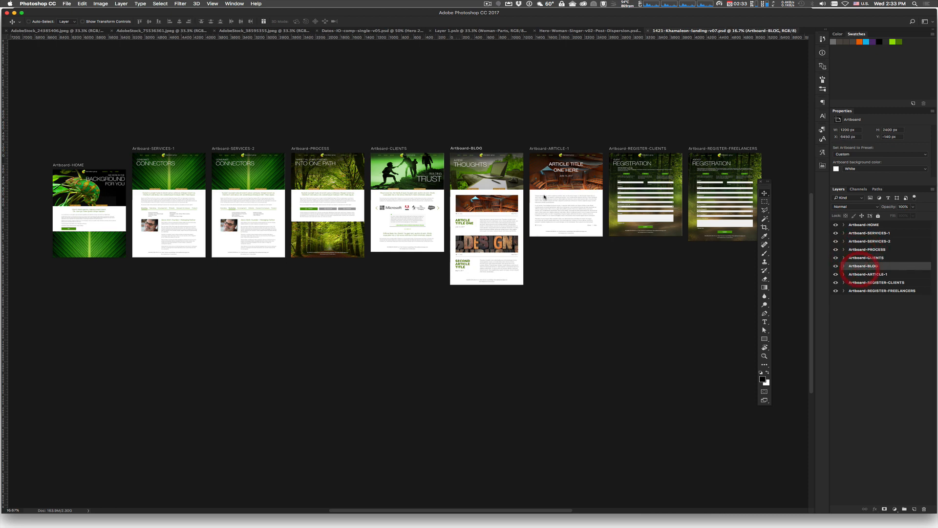
left_click(874, 275)
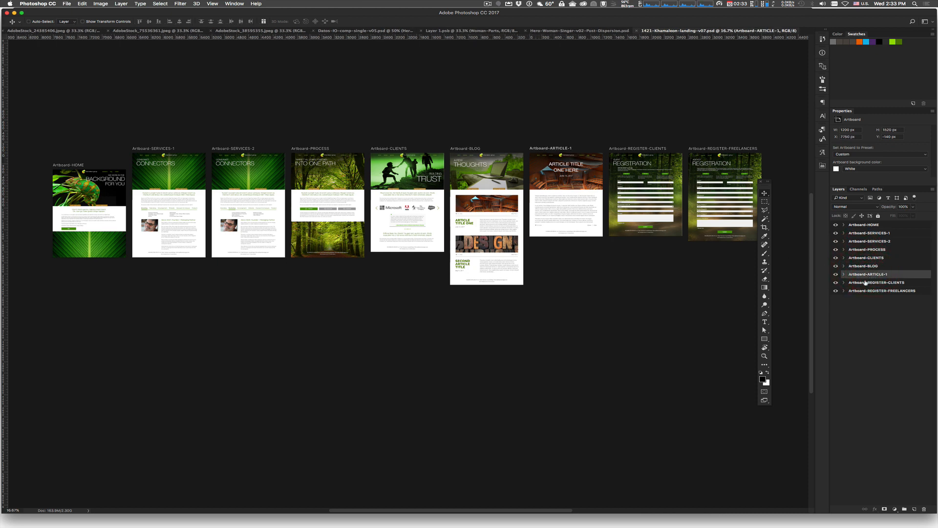
left_click(864, 282)
left_click(863, 291)
left_click(865, 225)
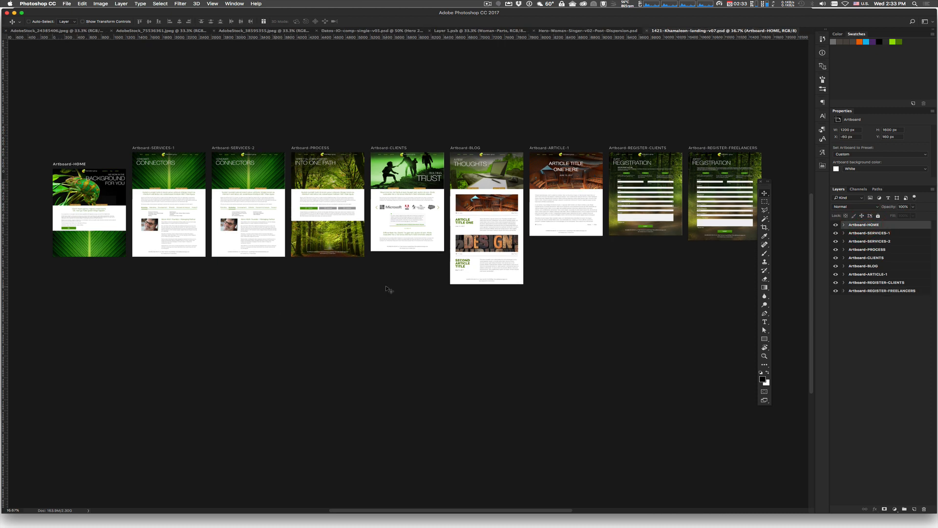
- Set the height of Artboard-SERVICES-1 to 2200 px, and undo the change
key("super+space")
left_click_drag(197, 225, 345, 302)
left_click(888, 233)
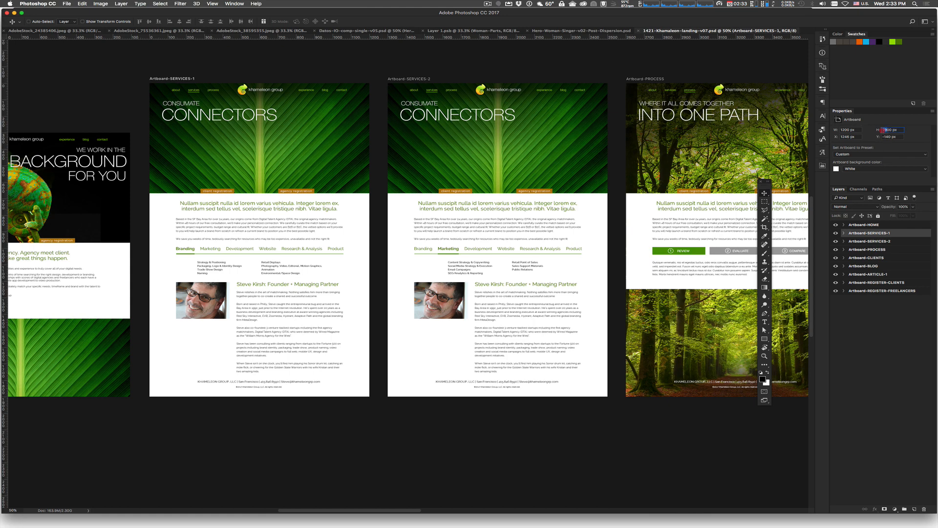
type("2200")
key("Return")
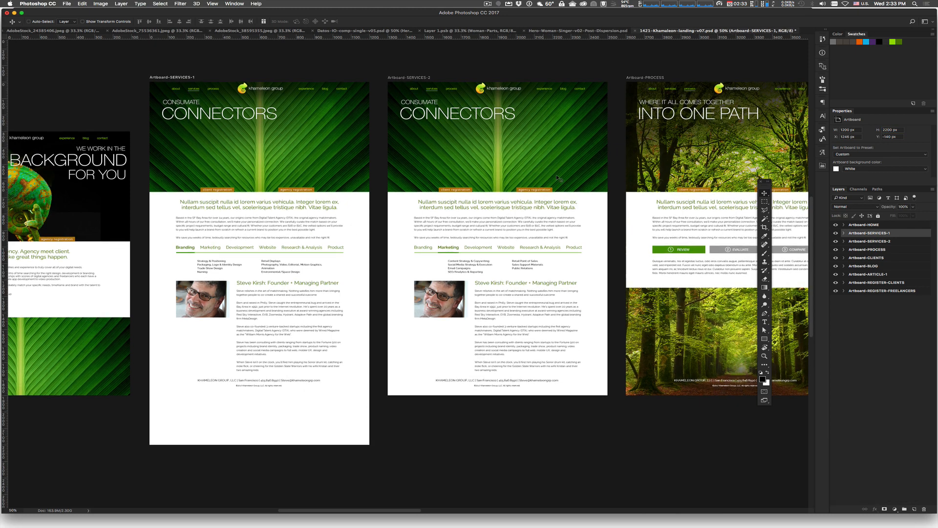
key("alt+super+z")
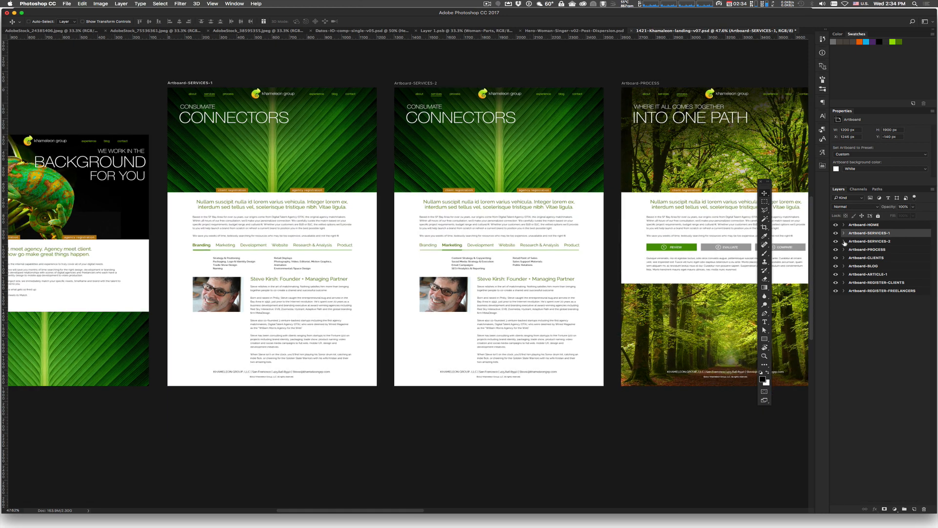
- Examine the registration buttons and content of Artboard-SERVICES-1 and Artboard-SERVICES-2 up close and side by side
left_click(223, 179)
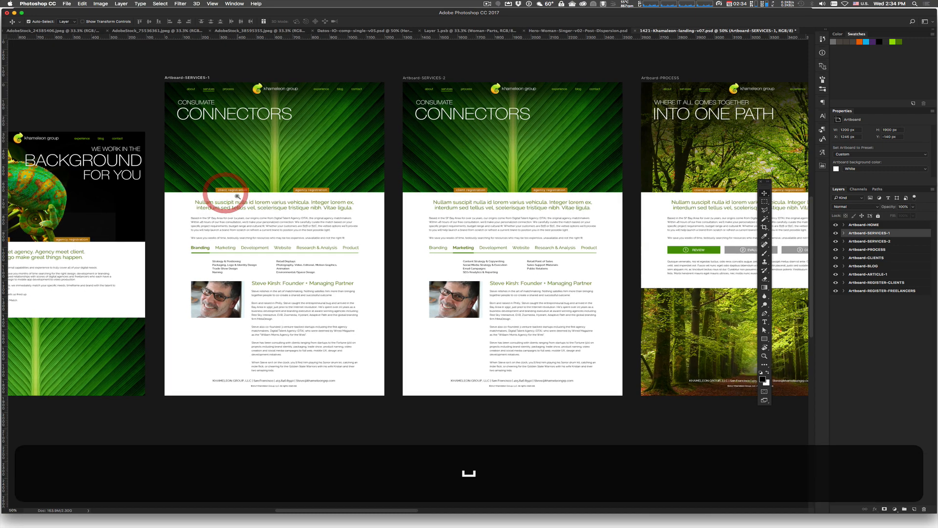
left_click(236, 195)
left_click(238, 196)
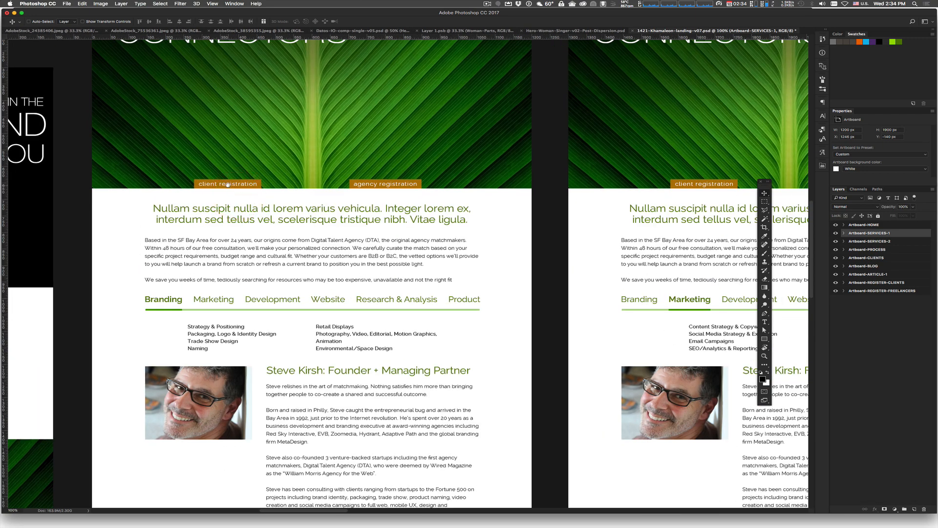
left_click_drag(643, 231, 532, 226)
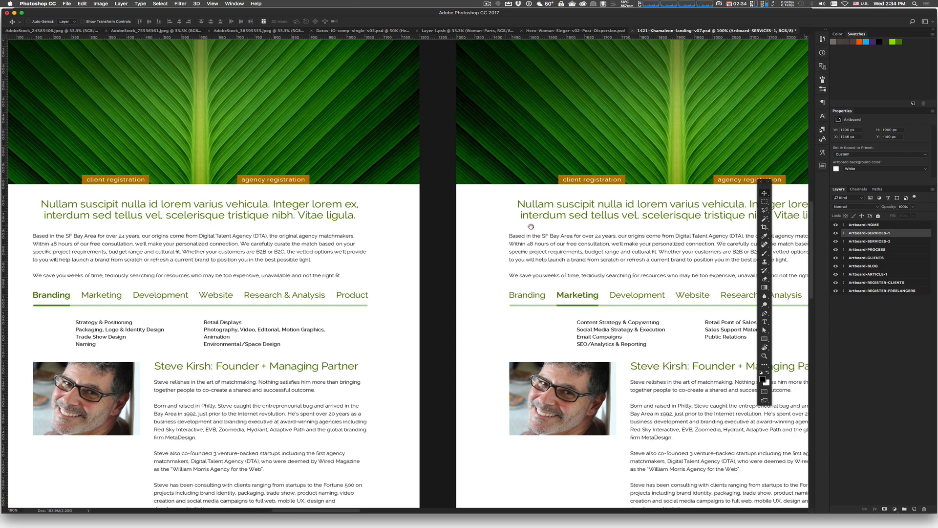
left_click(636, 216, "alt")
left_click(637, 216, "alt")
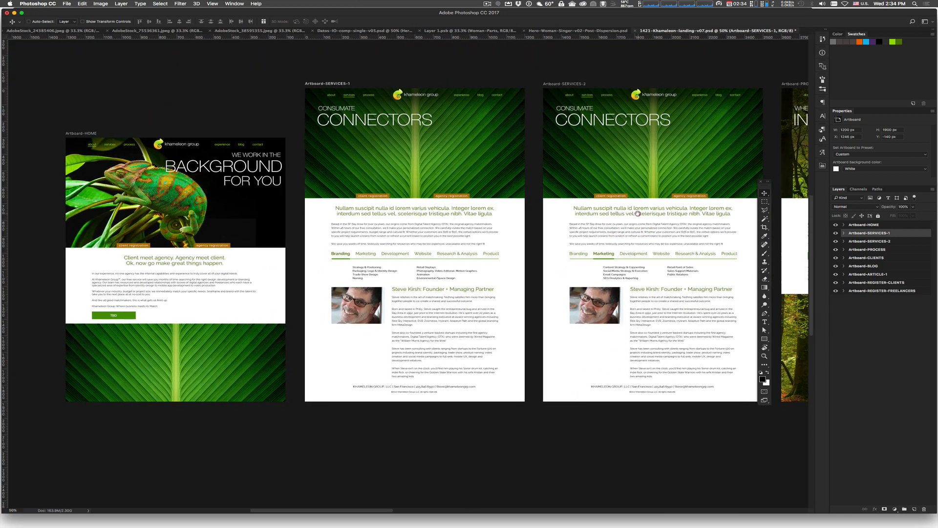
left_click_drag(641, 216, 622, 208)
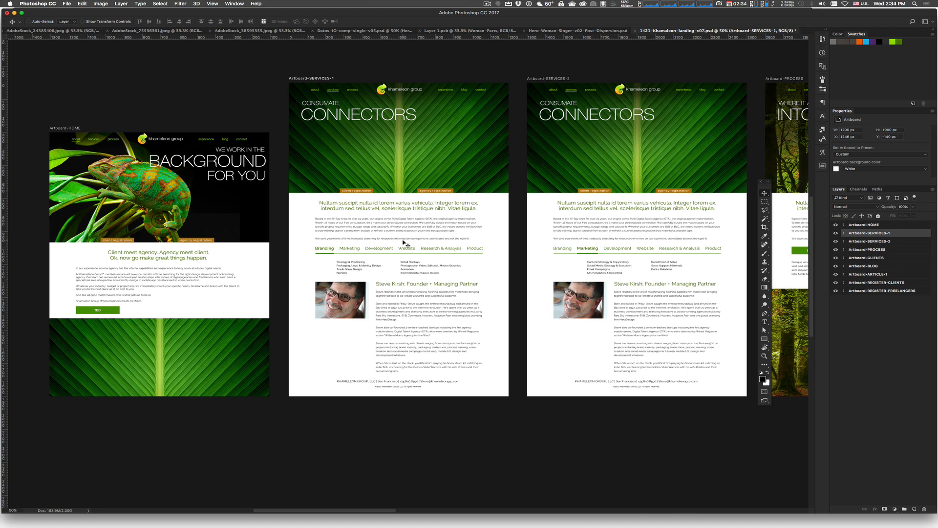
scroll(687, 268, "down", 1)
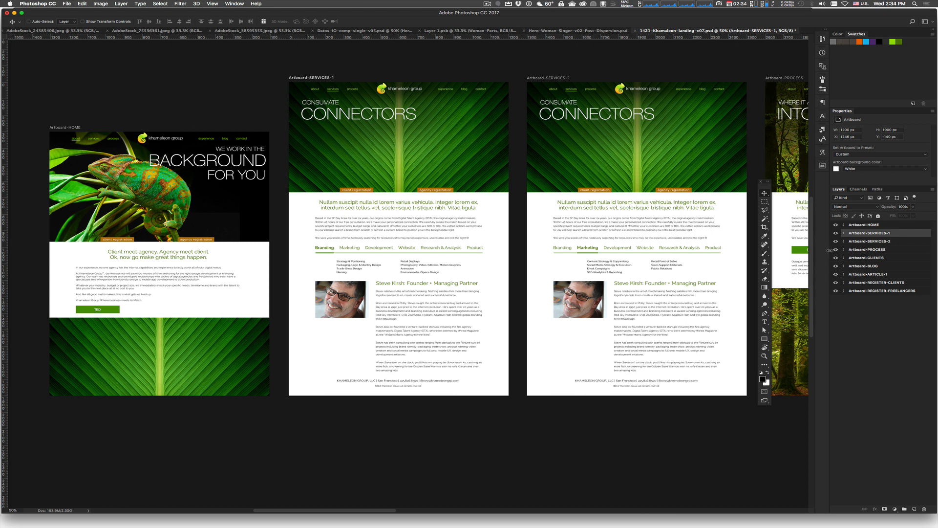
- Expand the layers of both SERVICES artboards and hide the BTTN-1 and BTTN-2 groups in Artboard-SERVICES-2
left_click(844, 242)
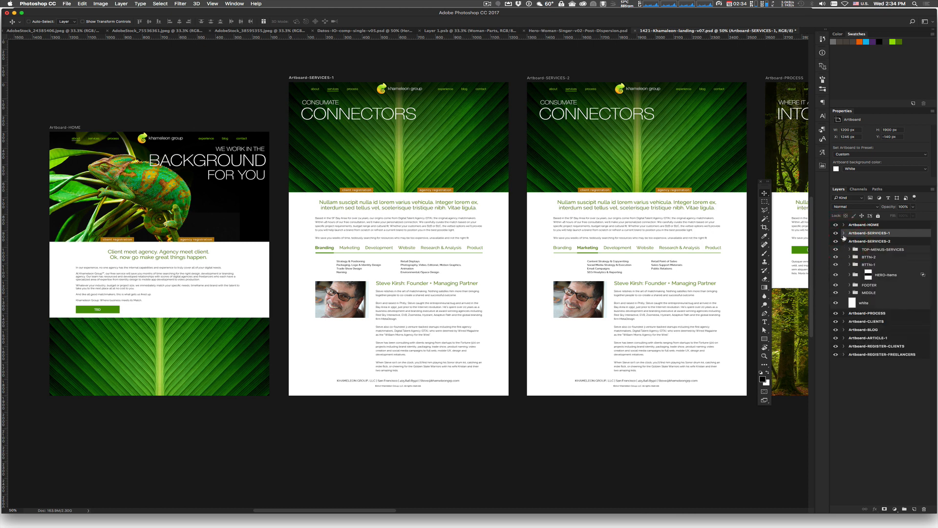
left_click(844, 233)
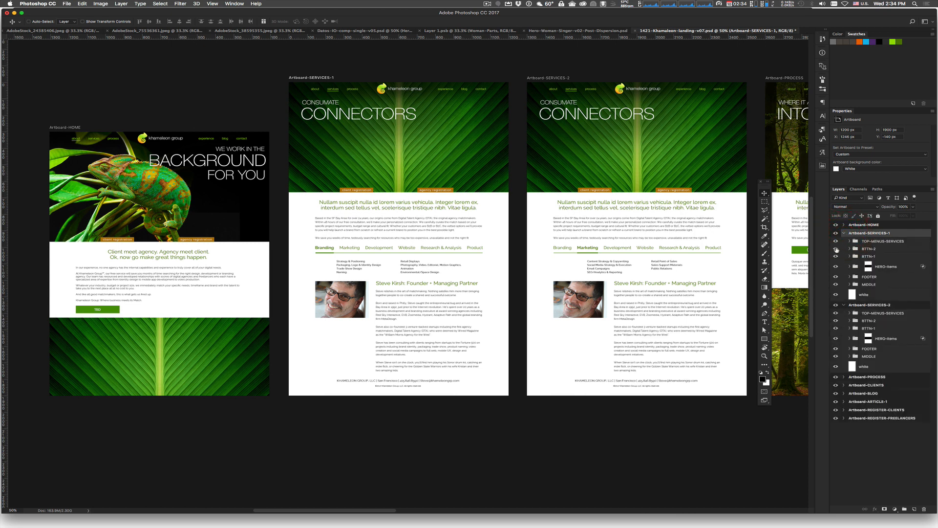
left_click(836, 248)
left_click(837, 249)
left_click(836, 328)
left_click(836, 321)
scroll(679, 209, "down", 1)
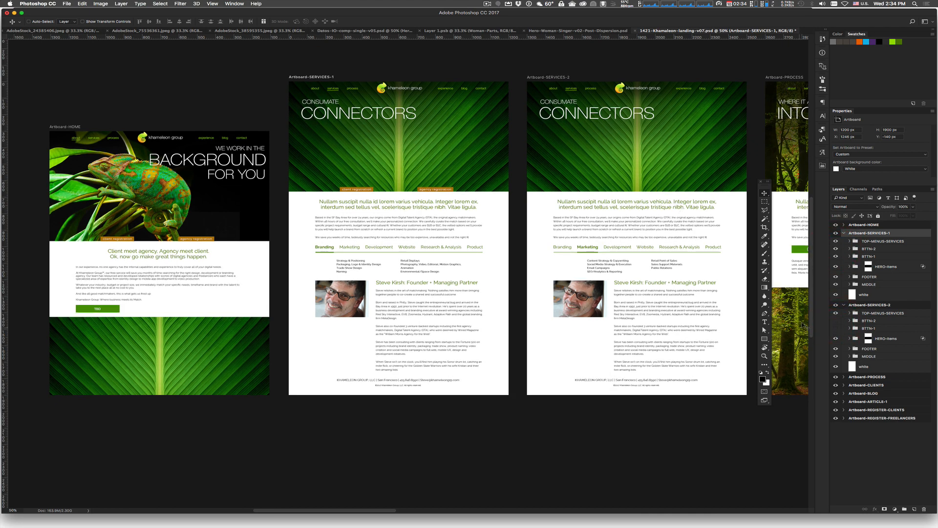
- Duplicate the BTTN-1 and BTTN-2 groups of Artboard-SERVICES-1 and move the copies into Artboard-SERVICES-2 below its top menus
left_click(888, 257)
left_click(886, 249, "shift")
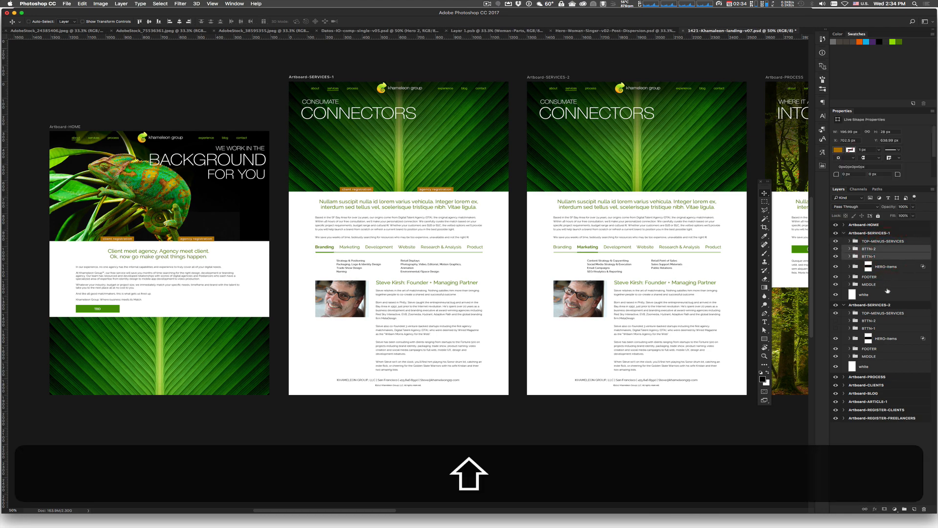
key("super+j")
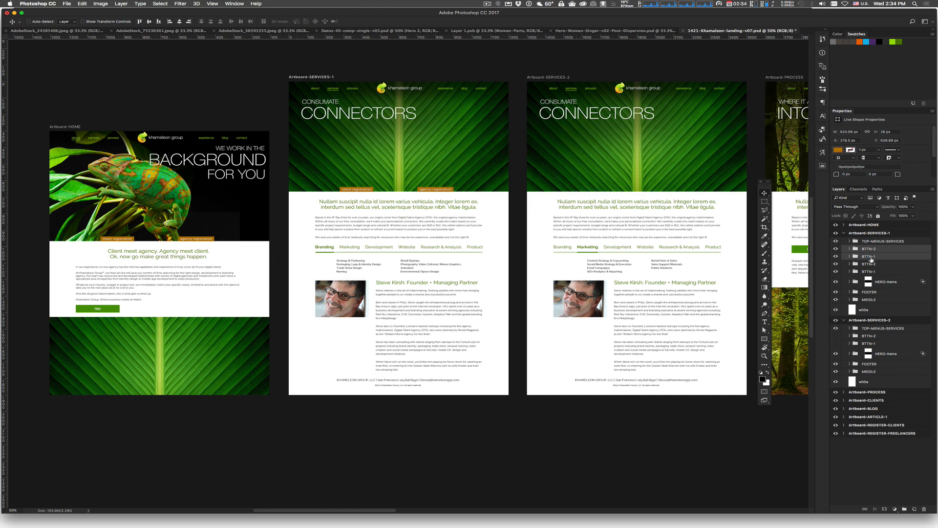
scroll(623, 112, "up", 1)
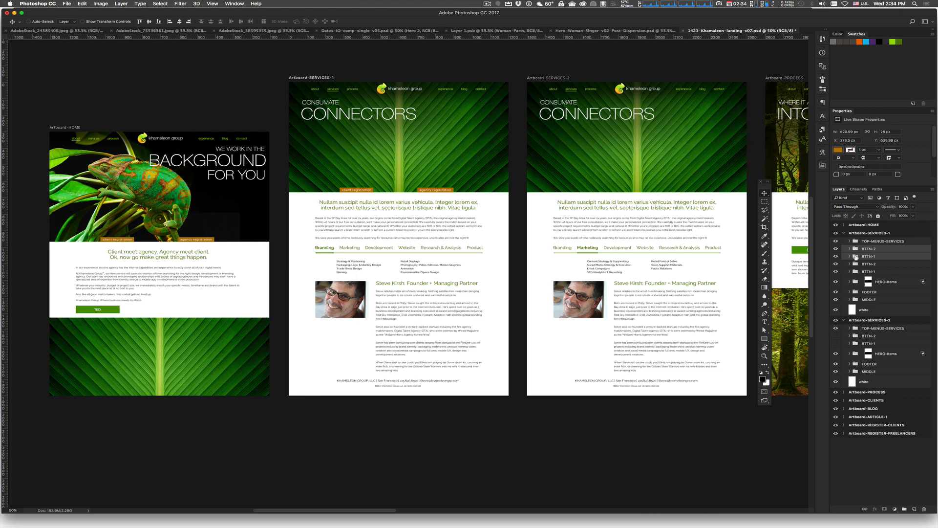
left_click_drag(856, 256, 866, 333)
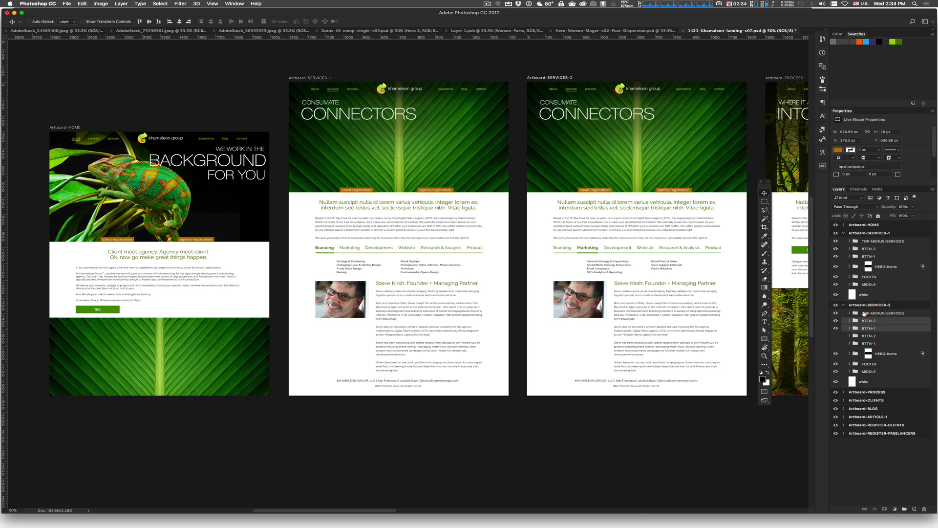
scroll(659, 178, "up", 1)
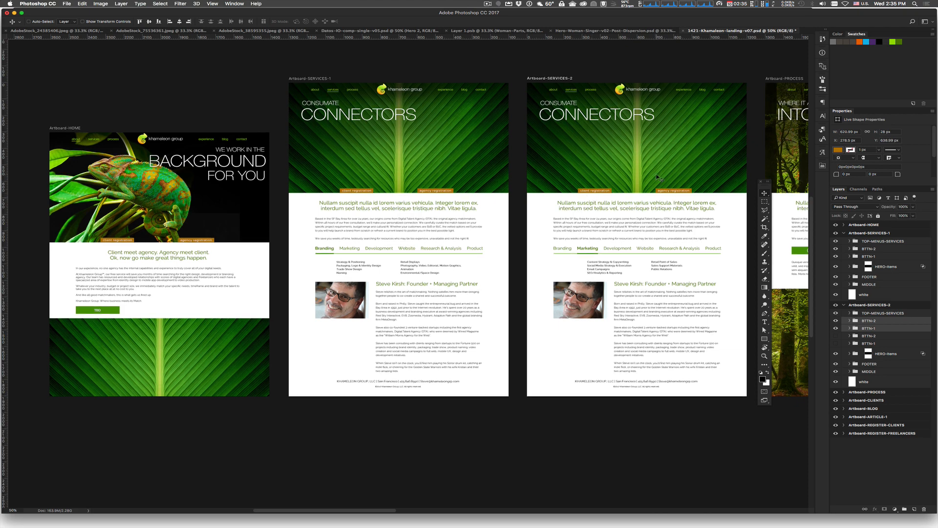
- Delete the copied button groups, show the original BTTN-1 and BTTN-2 in Artboard-SERVICES-2 again, and collapse both SERVICES artboards
left_click(924, 509)
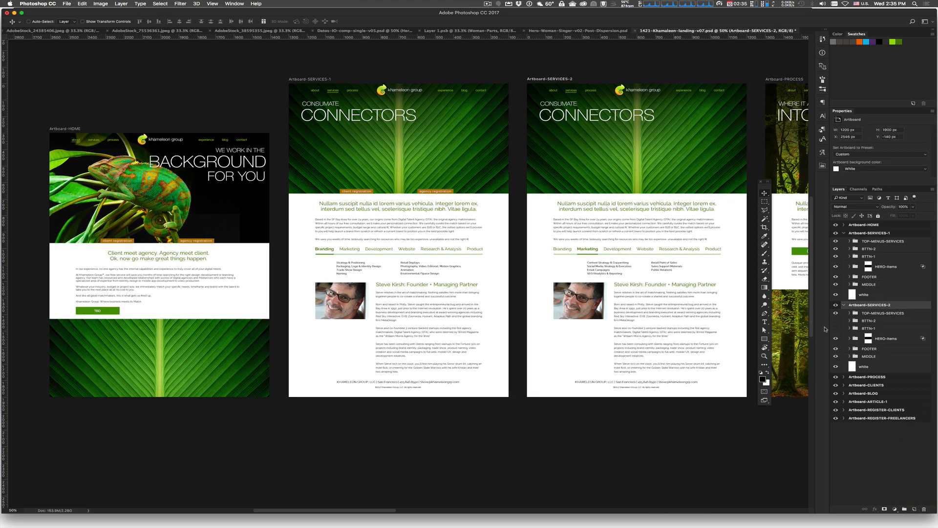
left_click(836, 328)
left_click(836, 320)
left_click(844, 305)
left_click(844, 233)
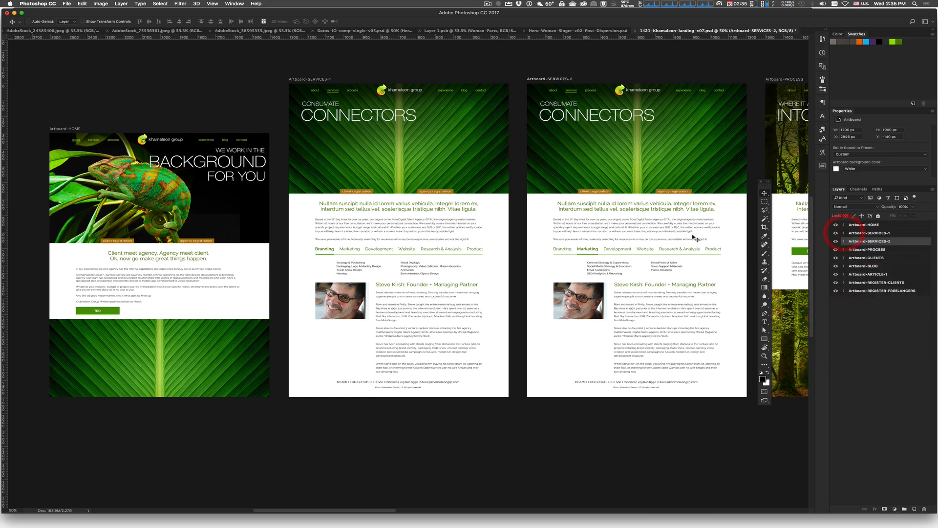
- Examine the whole row of site artboards from Artboard-HOME to Artboard-REGISTER-FREELANCERS at reduced magnification
left_click(649, 237, "alt+super")
left_click(650, 236, "alt+super")
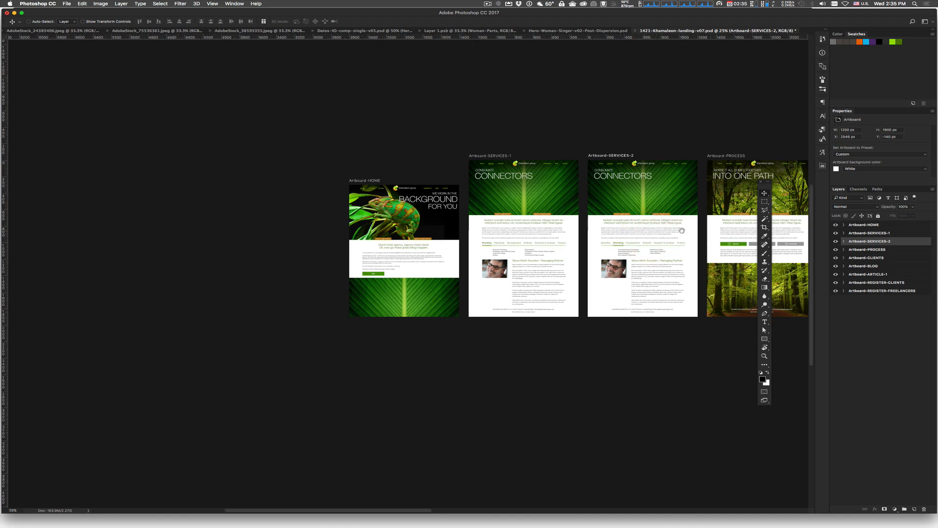
left_click_drag(656, 227, 391, 205)
left_click_drag(576, 206, 501, 205)
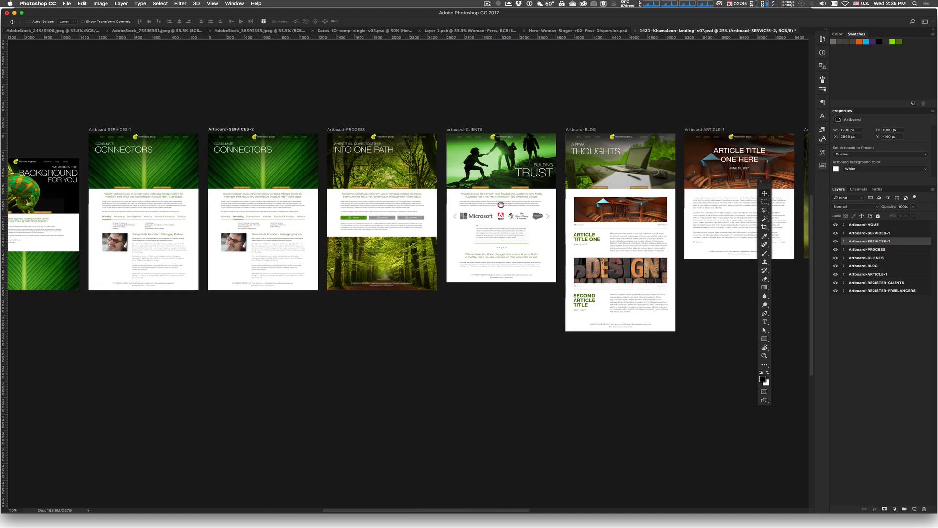
left_click_drag(565, 204, 468, 203)
left_click_drag(560, 204, 630, 205)
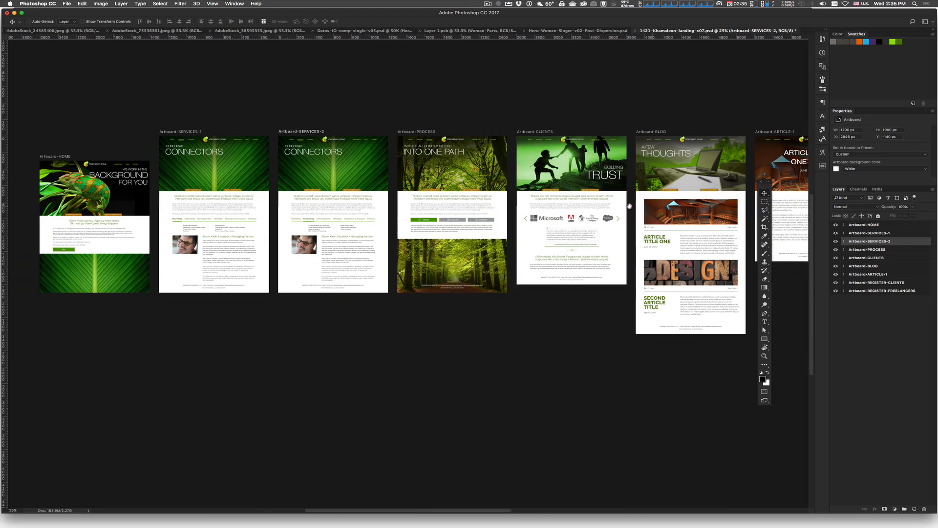
left_click_drag(492, 218, 467, 218)
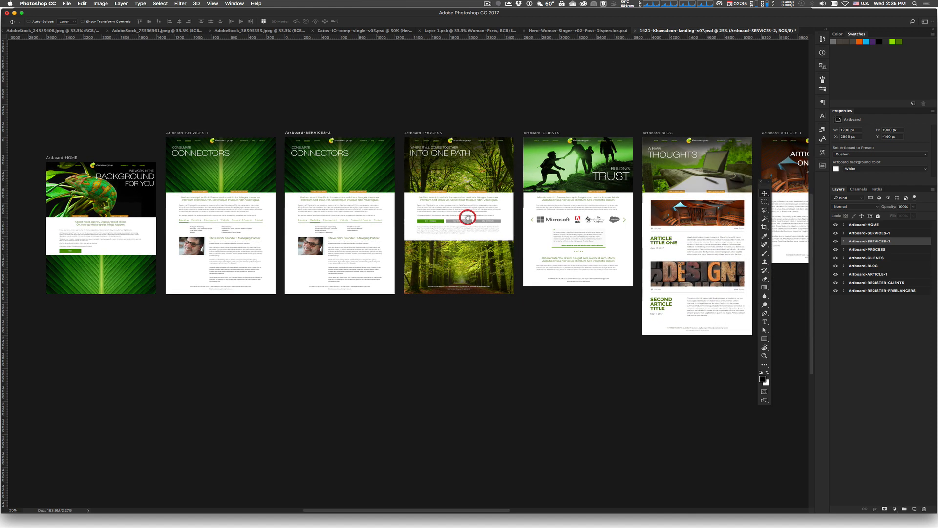
left_click(509, 221, "alt")
left_click_drag(605, 214, 514, 215)
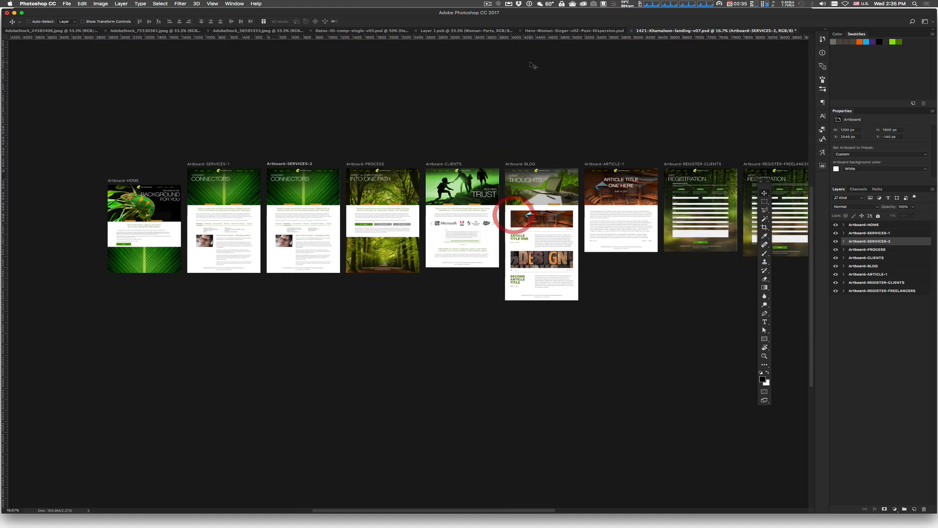
- View the Layer 1.psb composite, then switch to the Datos-IO page comp and examine its hero area and upper sections
left_click(449, 31)
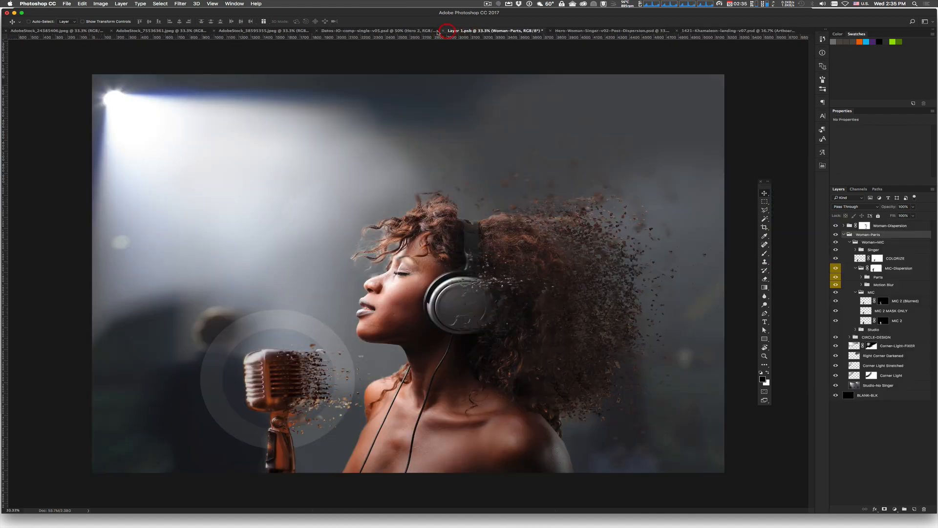
left_click(371, 30)
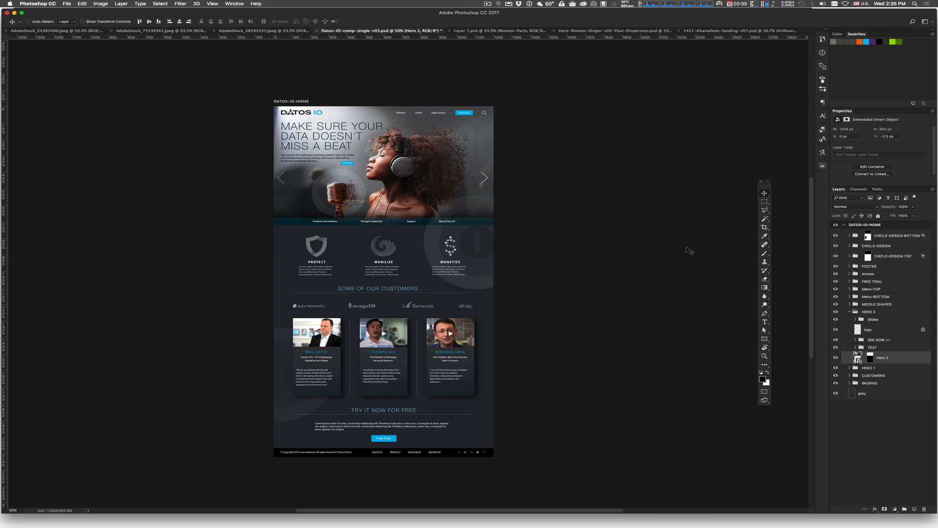
scroll(619, 265, "down", 1)
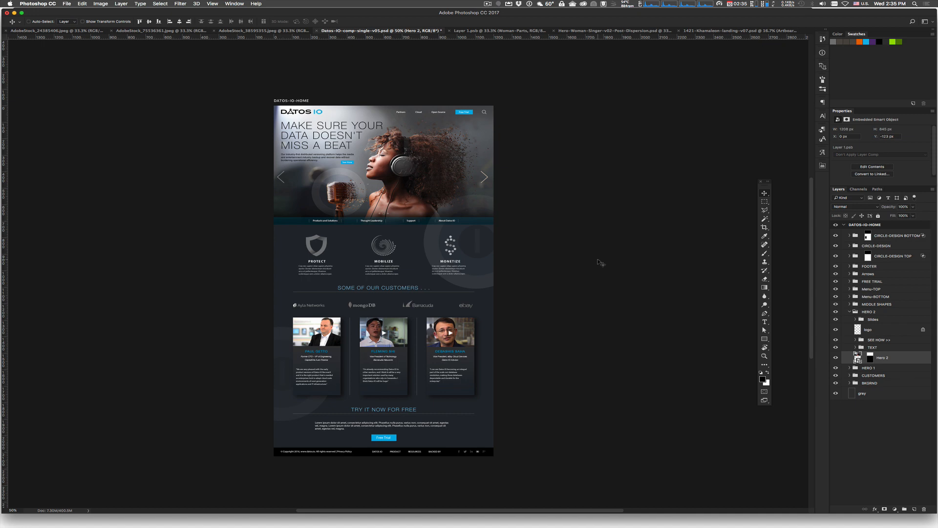
key("super+space")
left_click(463, 261, "super")
left_click(404, 248, "super")
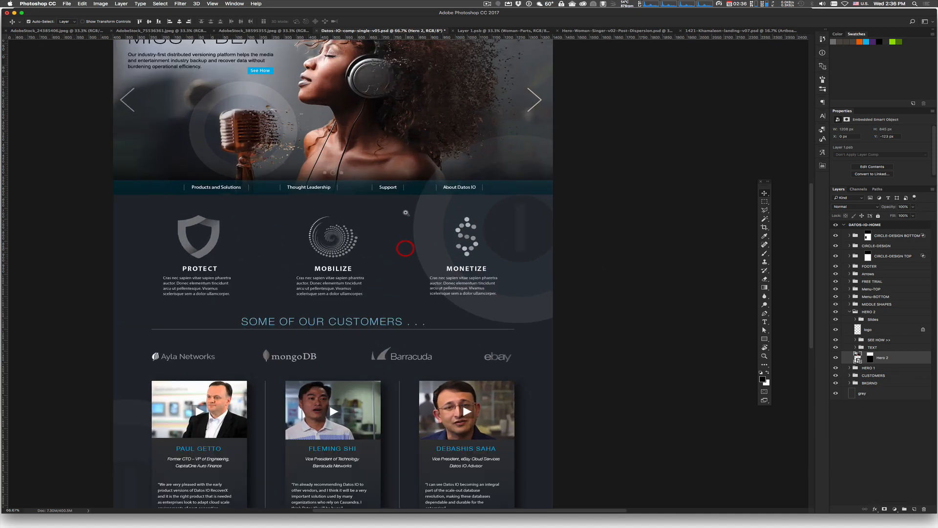
left_click_drag(395, 151, 458, 236)
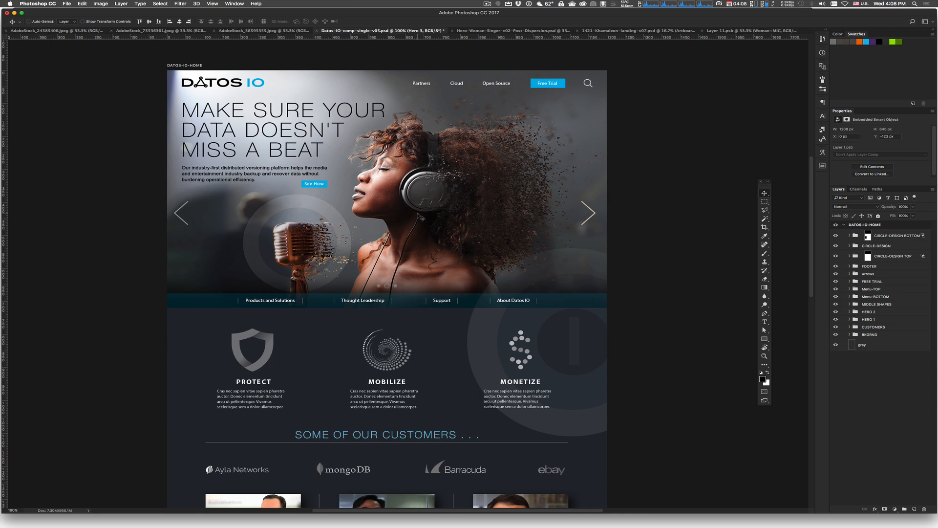
scroll(431, 222, "up", 1)
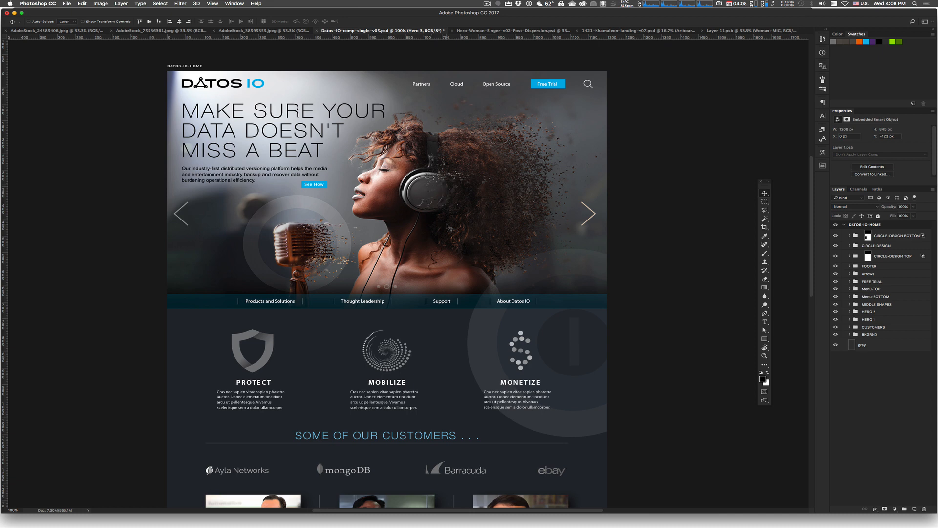
scroll(446, 226, "down", 1)
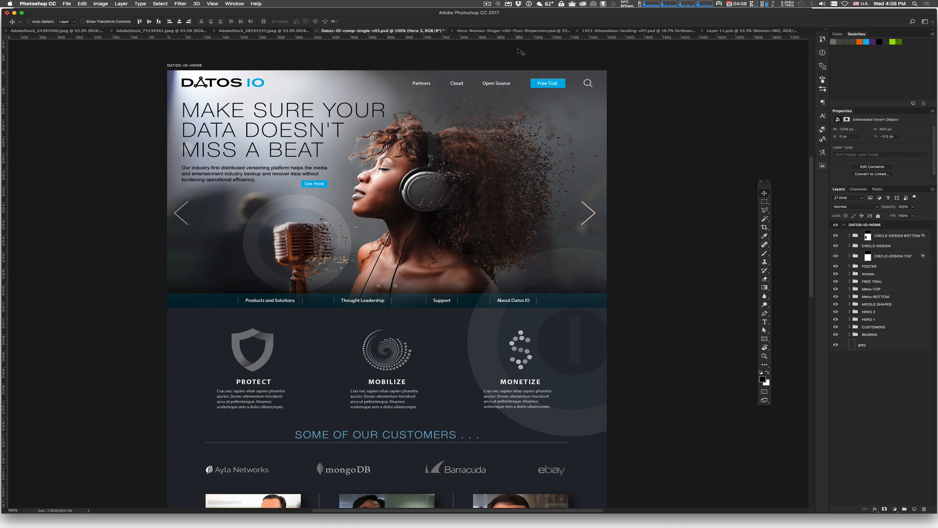
- View the Hero-Woman-Singer-v02-Post-Dispersion.psd and Layer 11.psb documents, then return to the hero area of the Datos-IO page comp
left_click(508, 32)
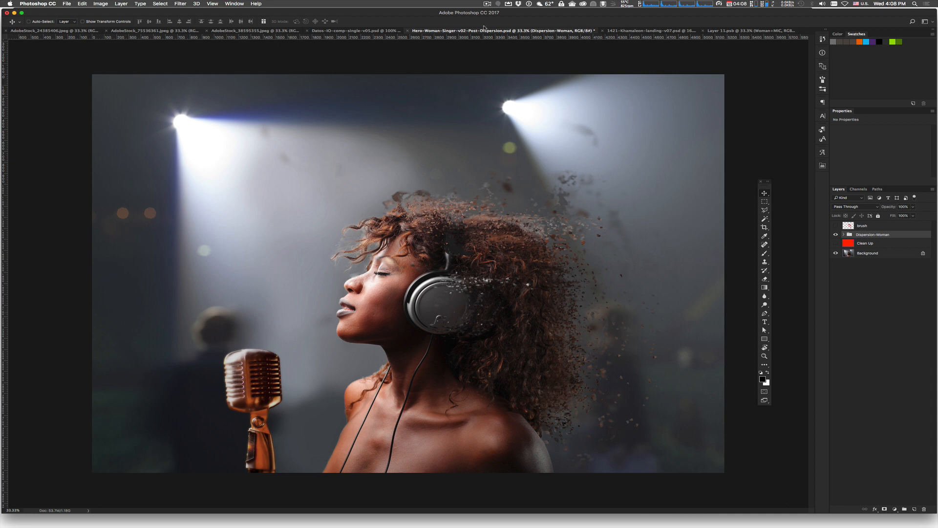
left_click(729, 31)
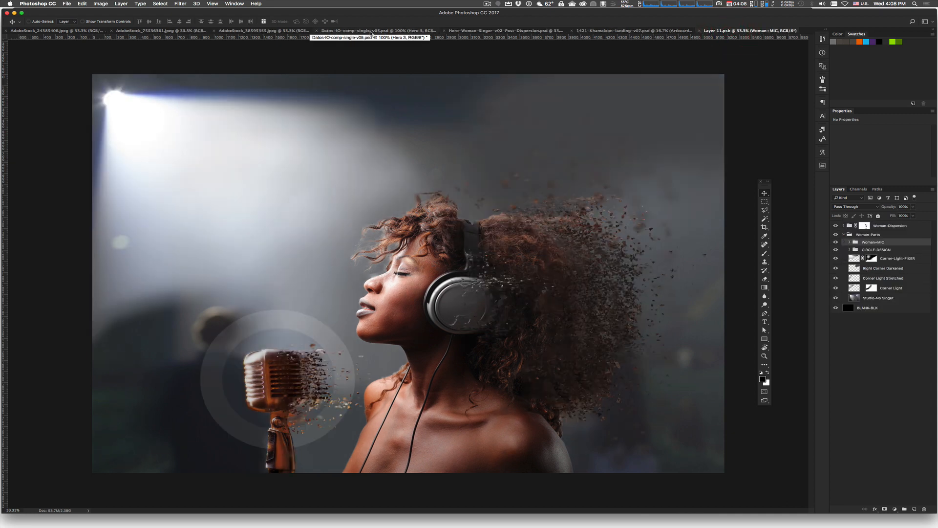
left_click(371, 31)
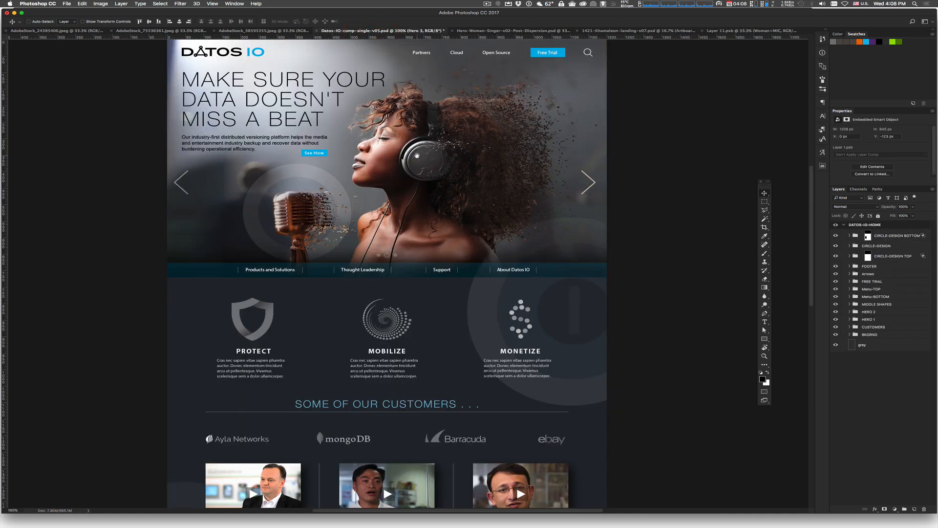
left_click_drag(417, 156, 425, 176)
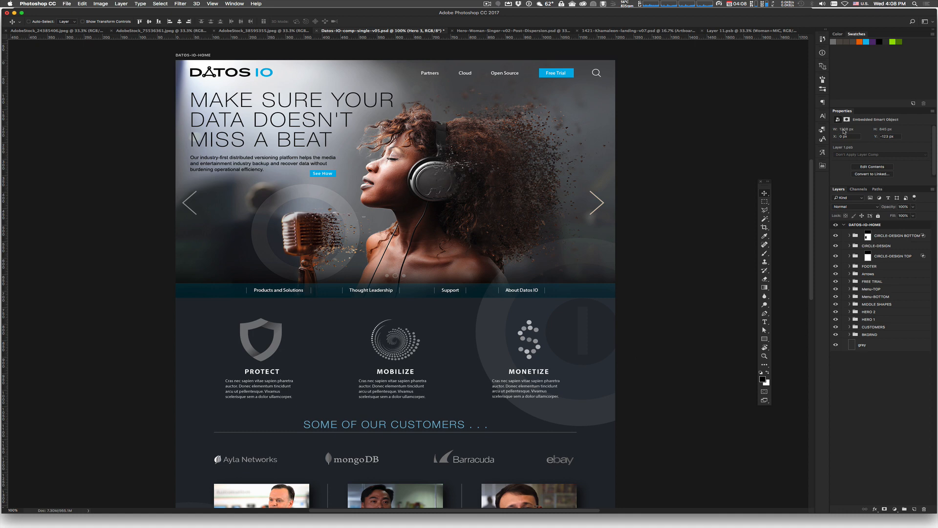
- Set the width of the DATOS-IO-HOME artboard to 700 px and select the HERO 2 group
left_click(864, 226)
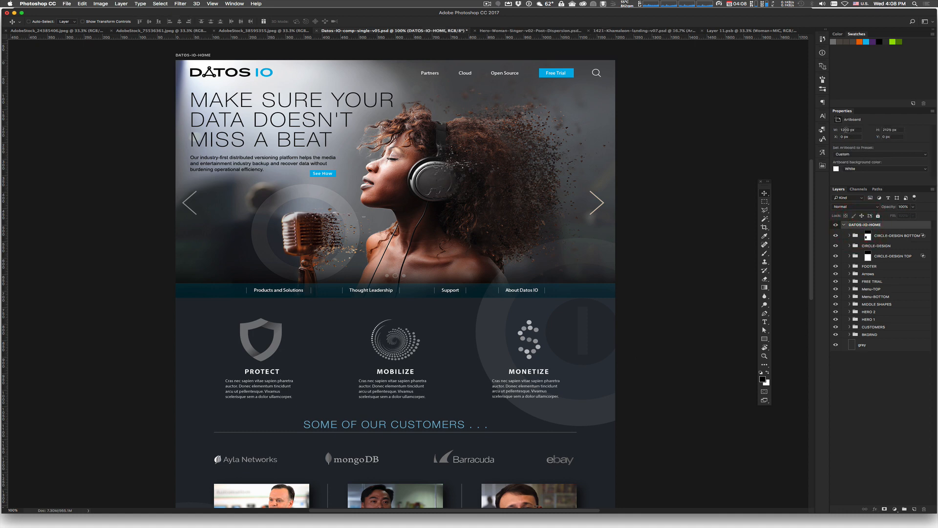
type("7")
key("Tab")
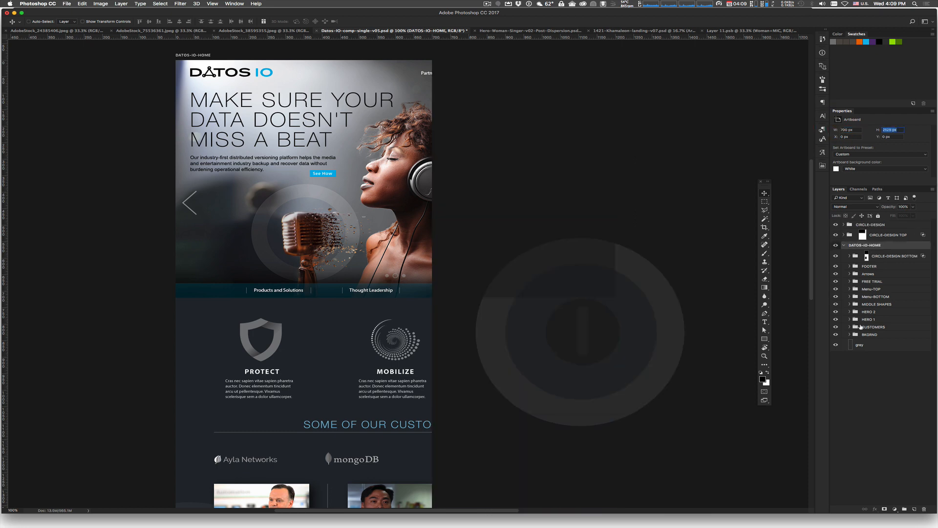
left_click(870, 313)
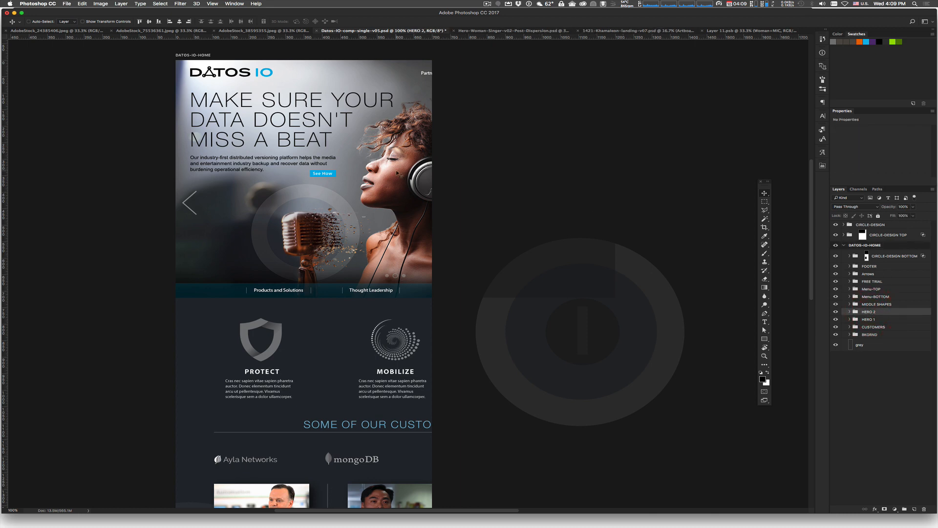
- Move the HERO 2 group left until the singer sits centrally in the narrower artboard, and expand the group
left_click_drag(397, 173, 281, 175)
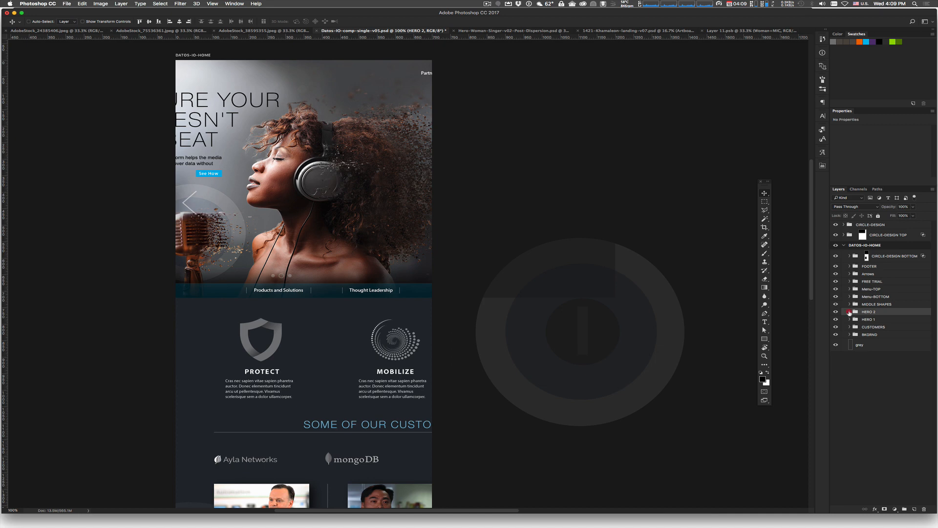
left_click(850, 312)
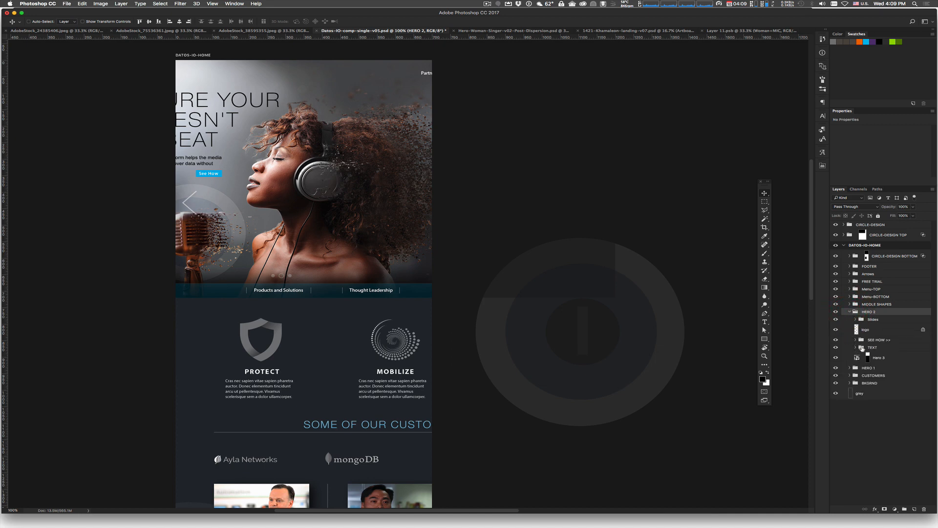
- Scale the TEXT group of HERO 2 down and place it in the hero's upper-left area, above the singer's face
left_click(862, 347)
left_click(101, 4)
mouse_move(83, 4)
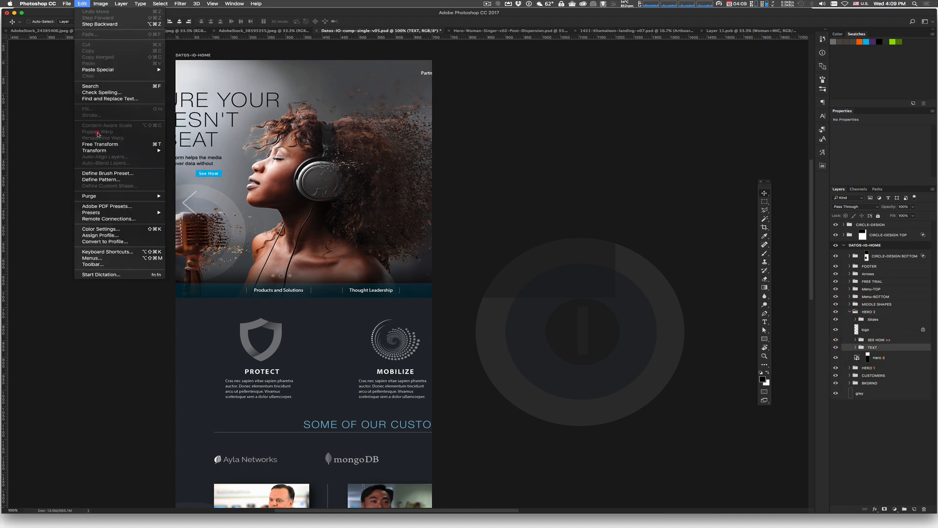
mouse_move(85, 152)
left_click(178, 161)
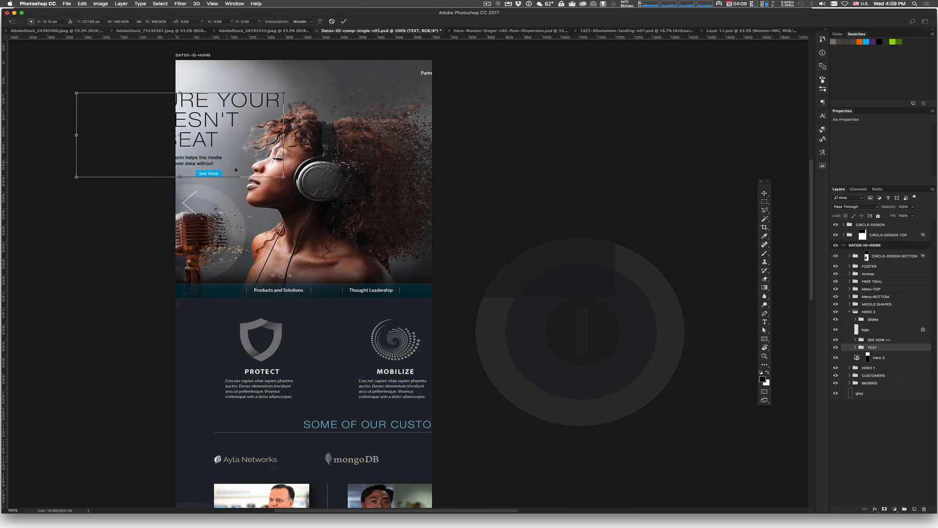
left_click_drag(219, 132, 306, 103)
left_click_drag(312, 101, 322, 108)
left_click_drag(388, 154, 367, 142)
left_click_drag(290, 96, 272, 85)
left_click_drag(348, 135, 338, 128)
key("Return")
left_click_drag(282, 103, 274, 100)
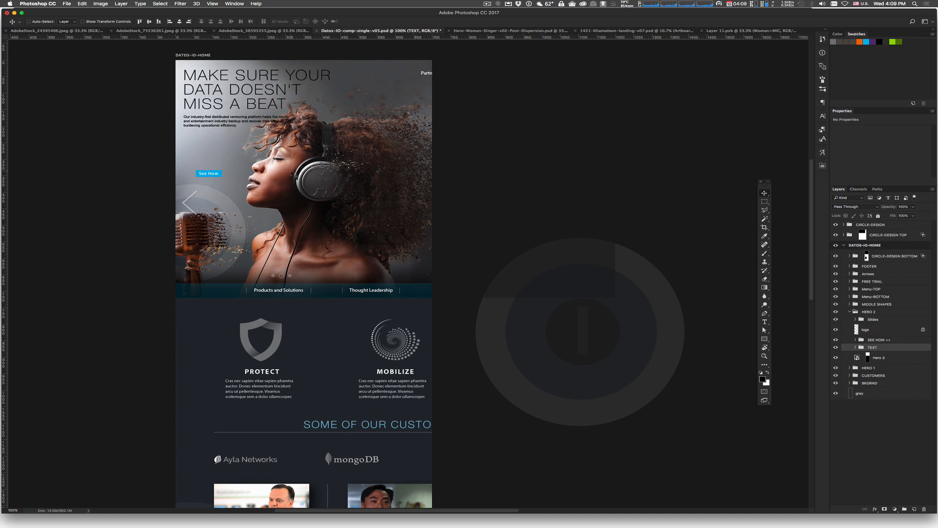
- In Layer 11.psb, scale the Woman-Dispersion, Woman+MIC and CIRCLE-DESIGN groups down together and move them lower in the scene
scroll(324, 241, "down", 1)
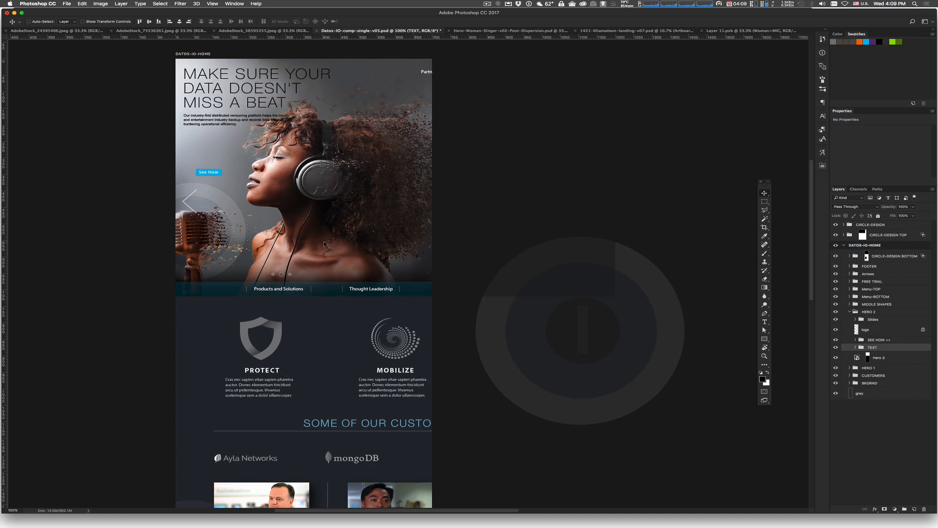
left_click(736, 31)
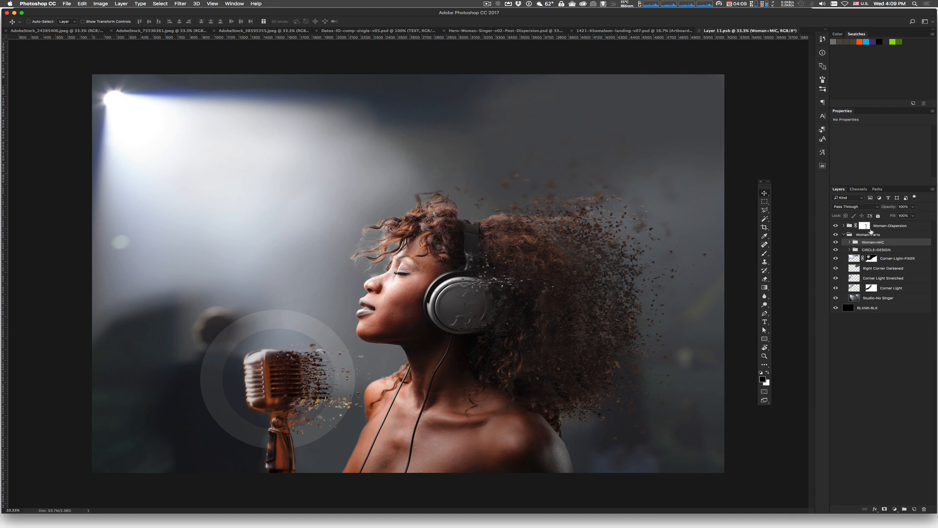
left_click(849, 228)
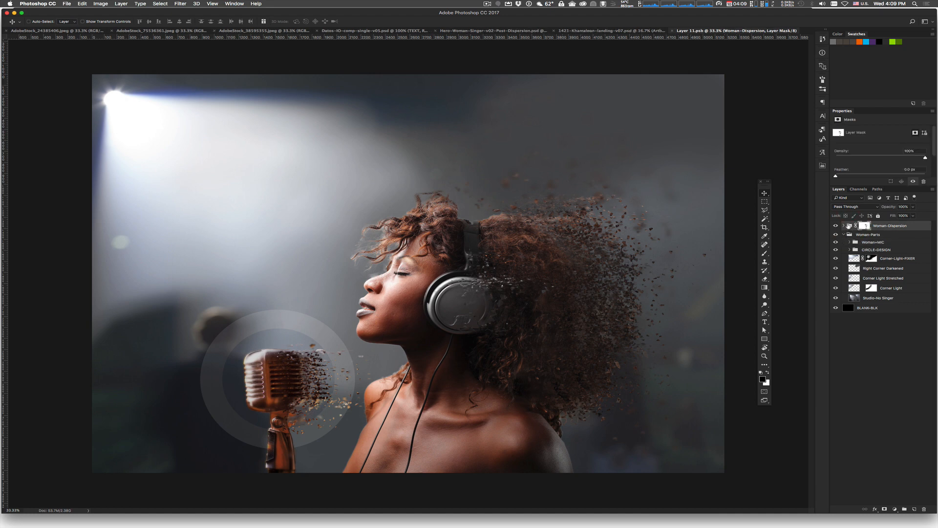
left_click(849, 226)
left_click(857, 242, "shift")
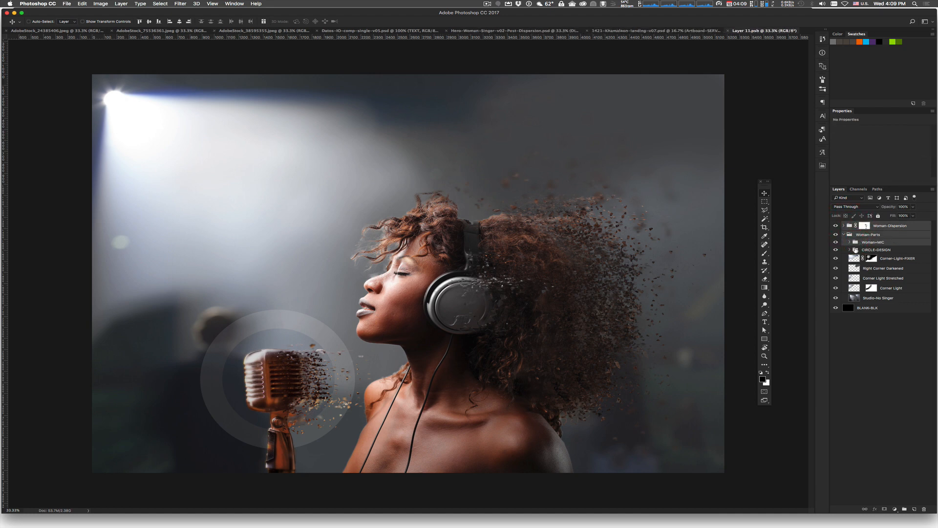
left_click(856, 249, "shift")
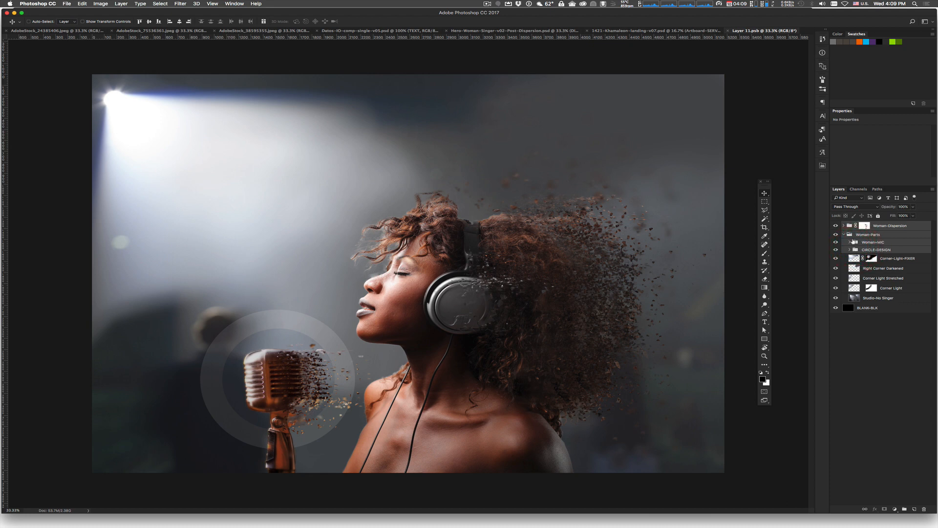
left_click(850, 235, "super")
left_click(899, 236, "super")
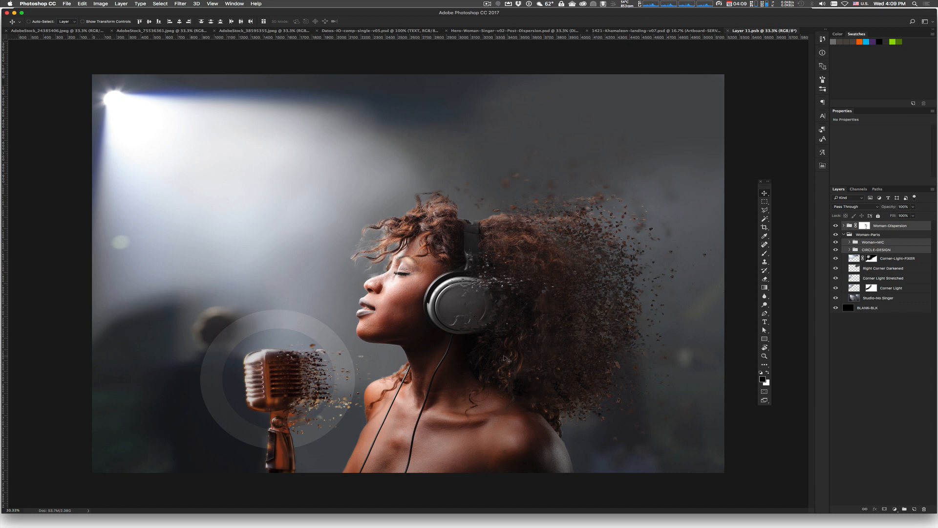
left_click(82, 4)
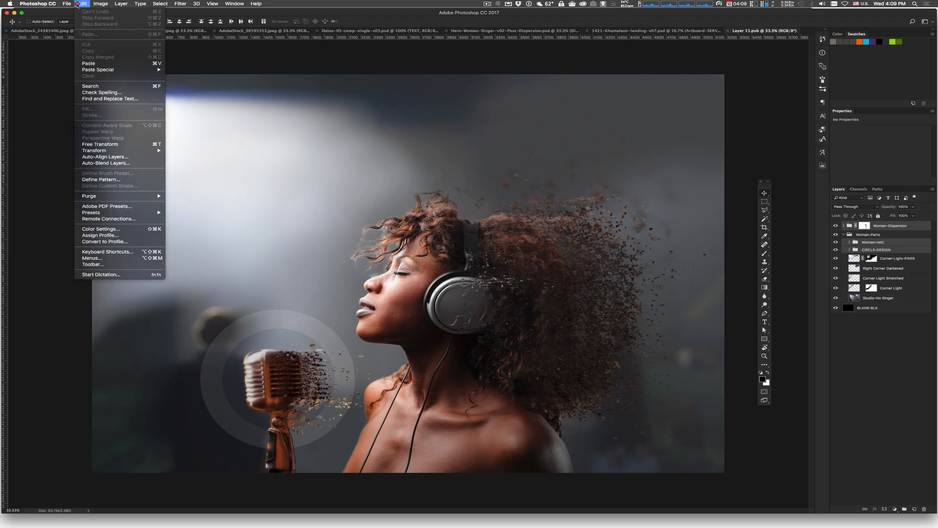
mouse_move(96, 150)
left_click(181, 160)
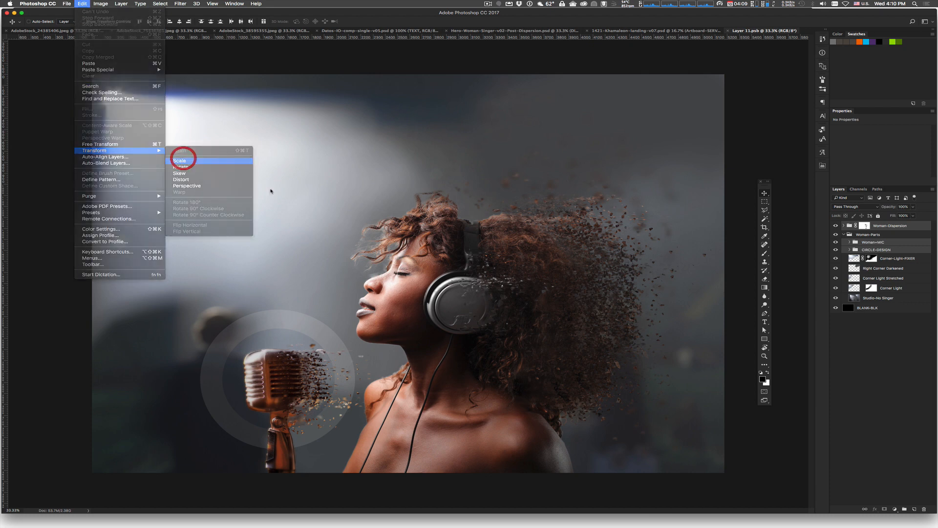
left_click_drag(96, 57, 221, 154)
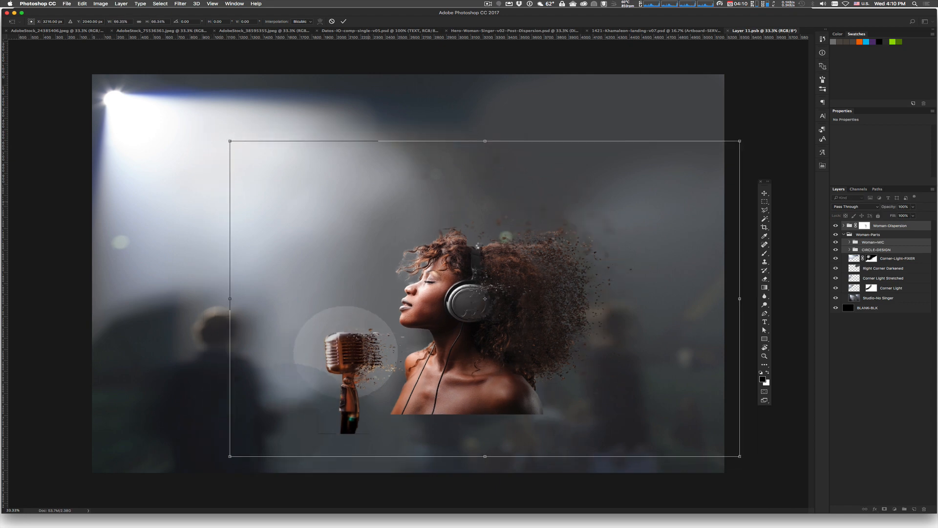
key("Return")
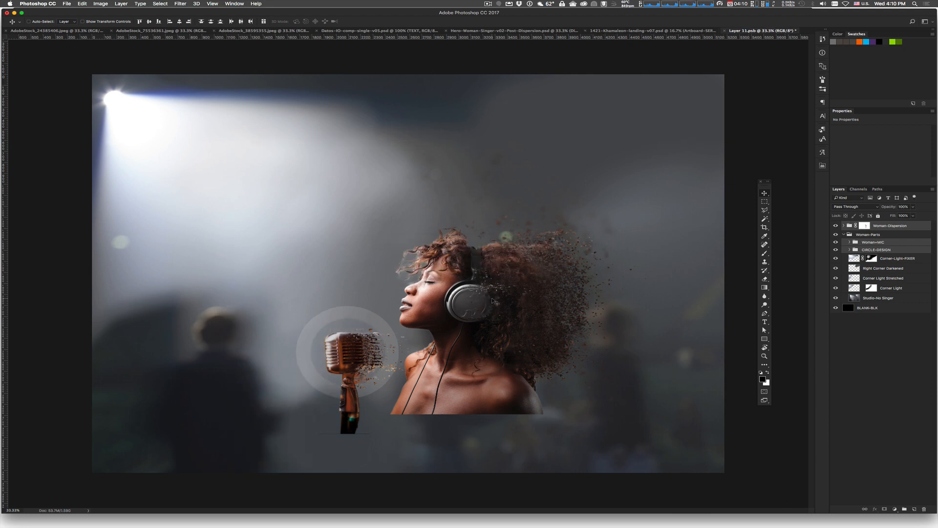
left_click_drag(485, 309, 471, 330)
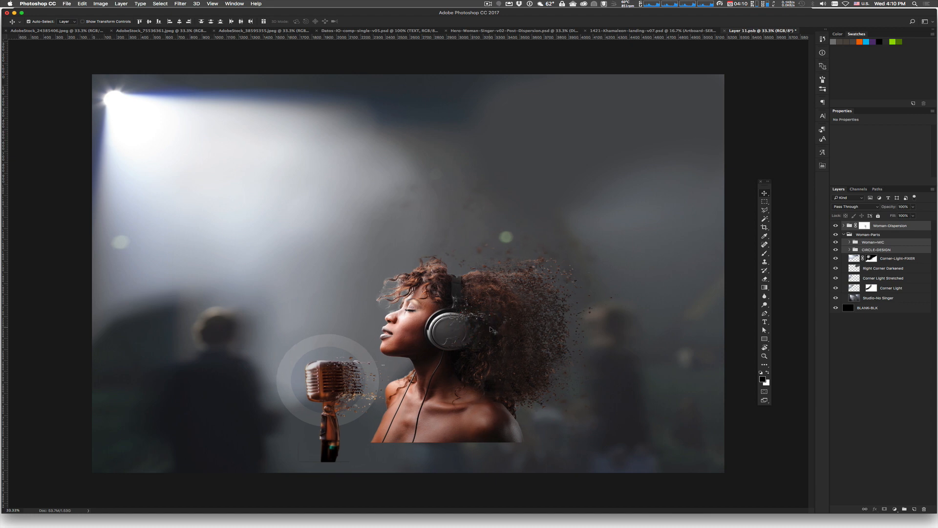
- Save Layer 11.psb and return to the Datos-IO page comp to view the hero with its updated smart object
key("super+s")
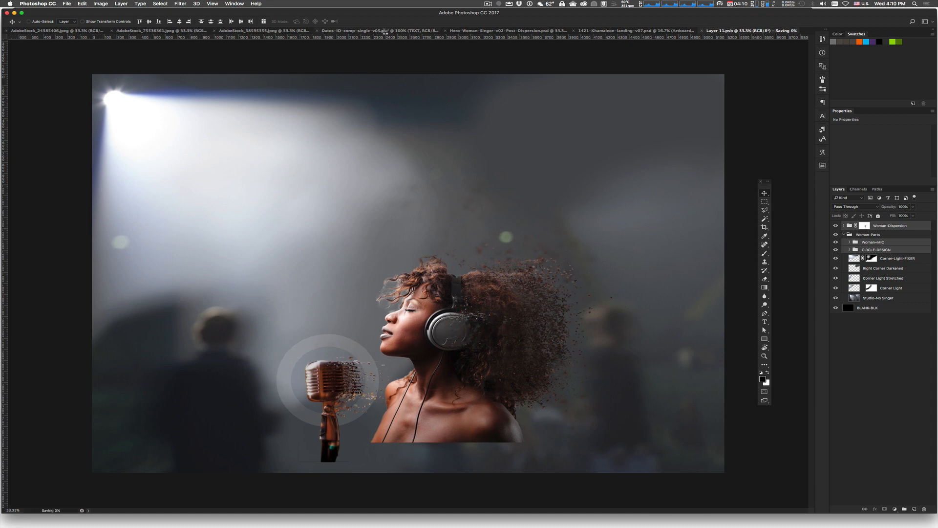
left_click(385, 30)
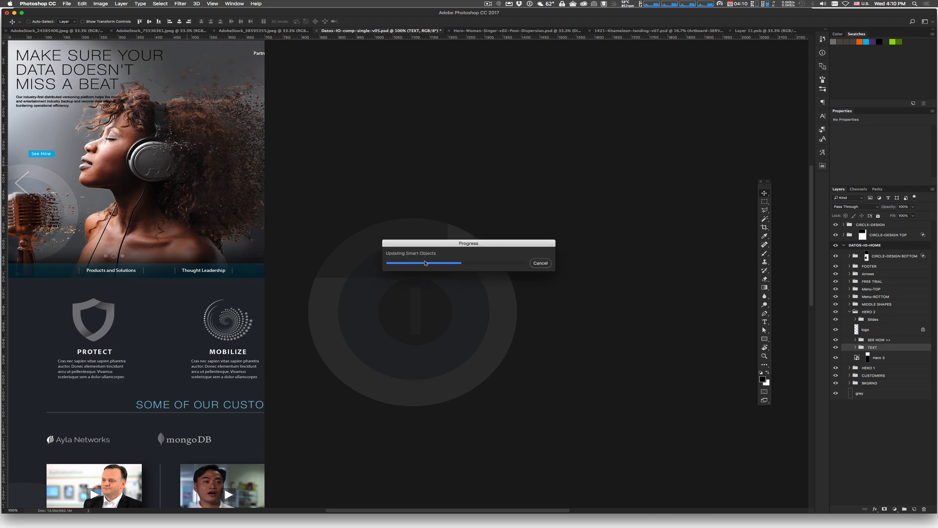
left_click_drag(133, 174, 336, 191)
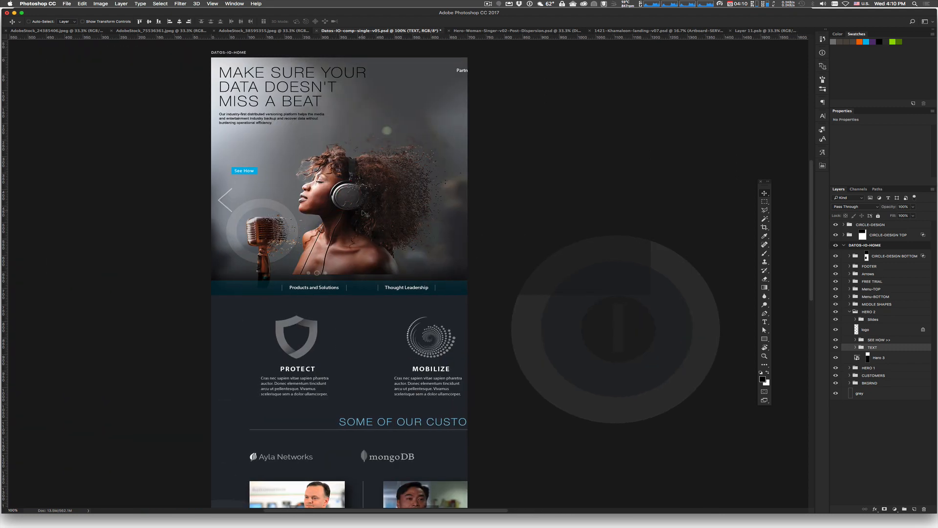
scroll(364, 213, "up", 1)
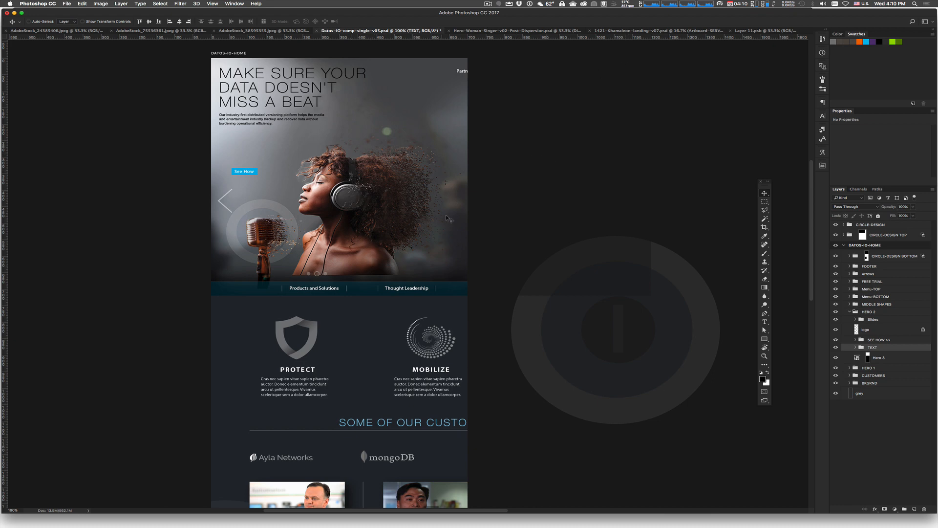
scroll(518, 210, "down", 1)
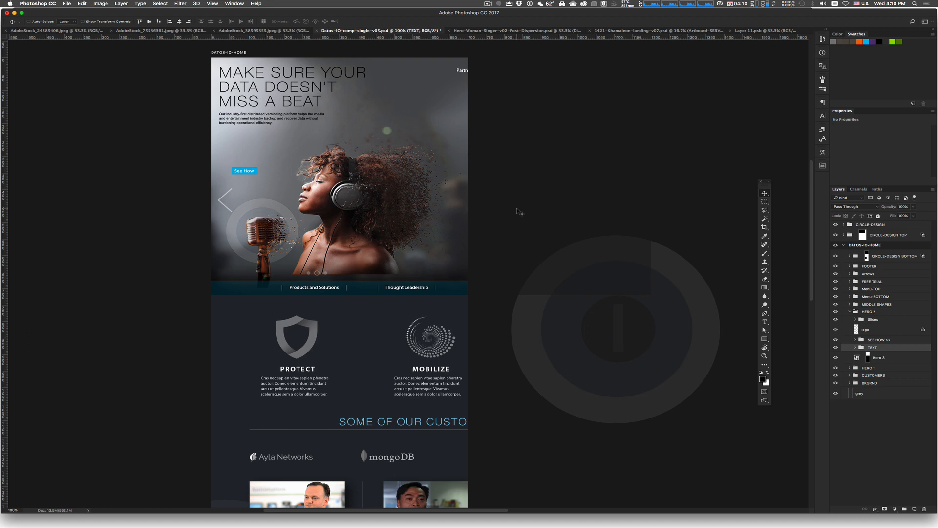
scroll(522, 198, "down", 1)
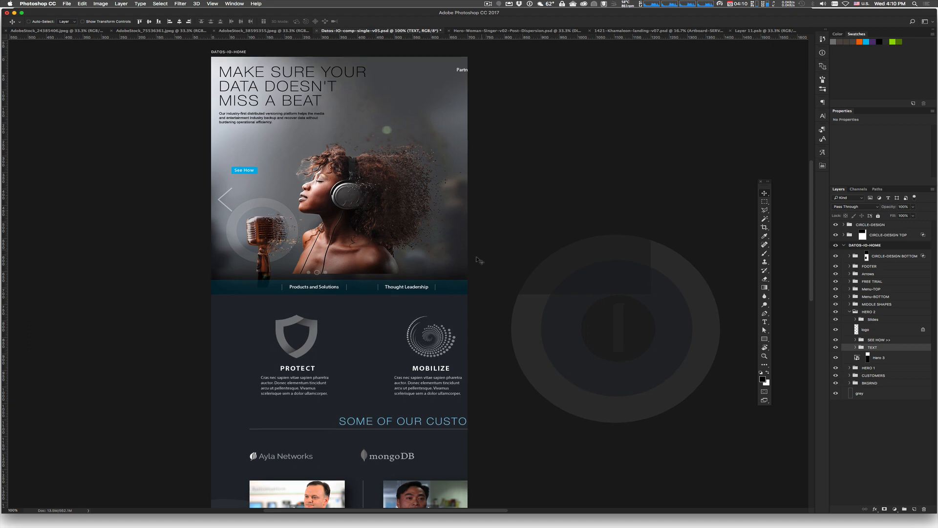
scroll(560, 258, "down", 2)
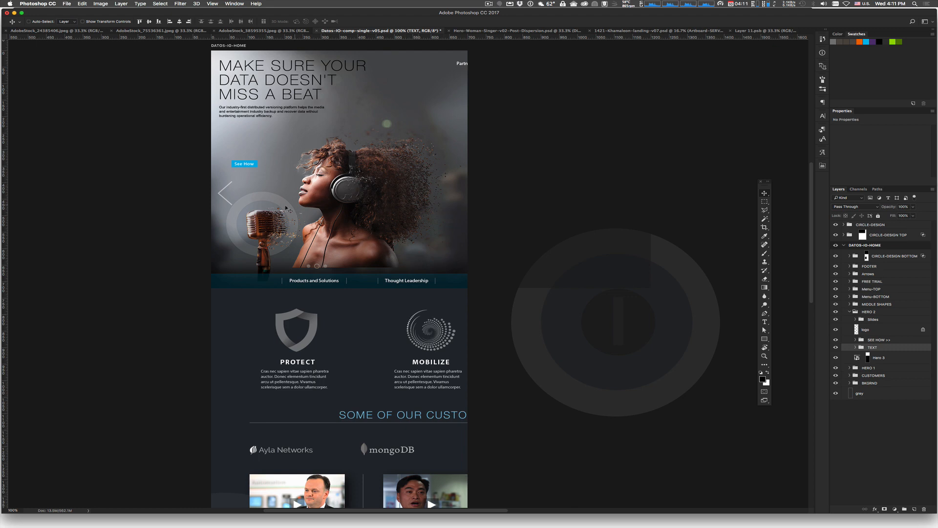
scroll(413, 200, "down", 1)
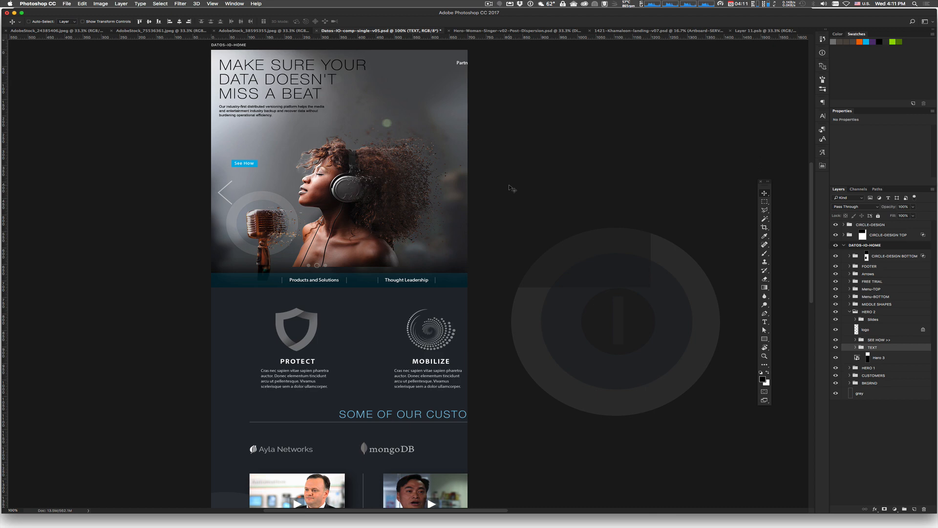
- Shift the TEXT group slightly down, and move the Hero 3 smart object down so the singer meets the menu bar
left_click_drag(377, 184, 377, 188)
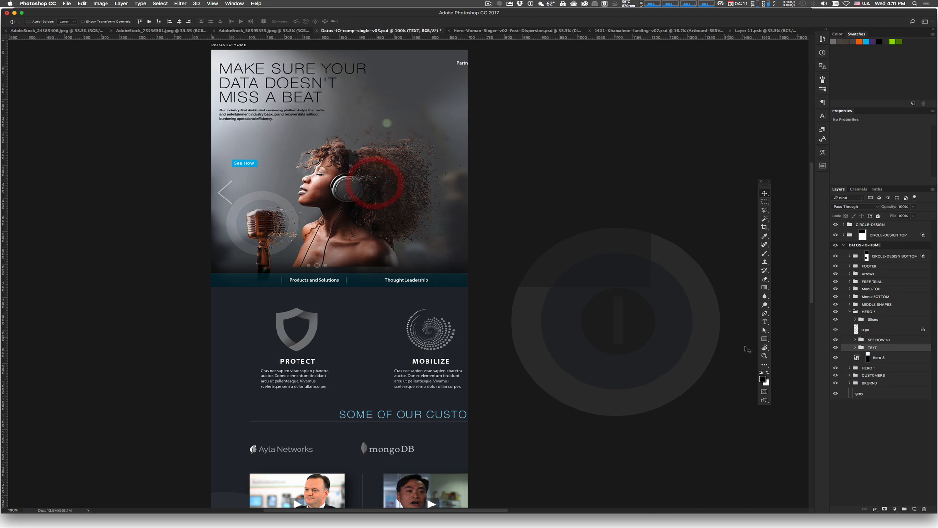
left_click(856, 358)
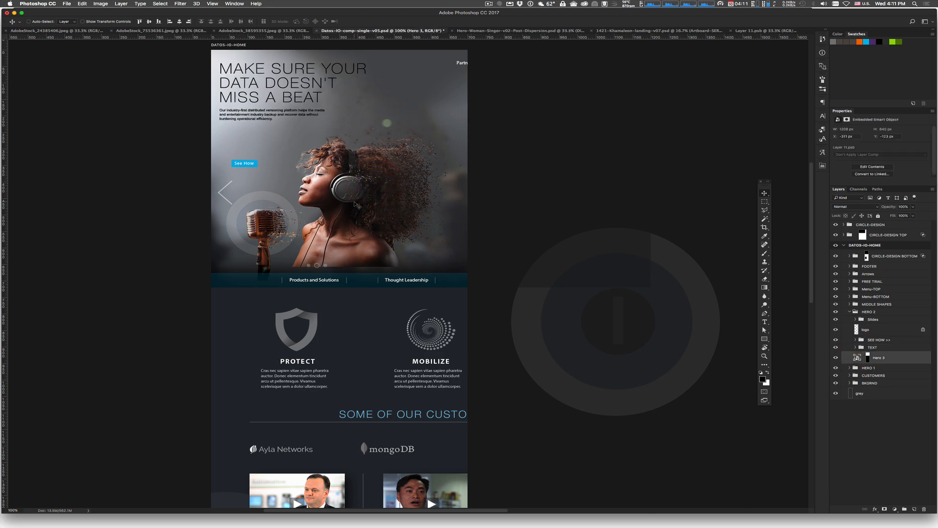
left_click_drag(355, 204, 354, 215)
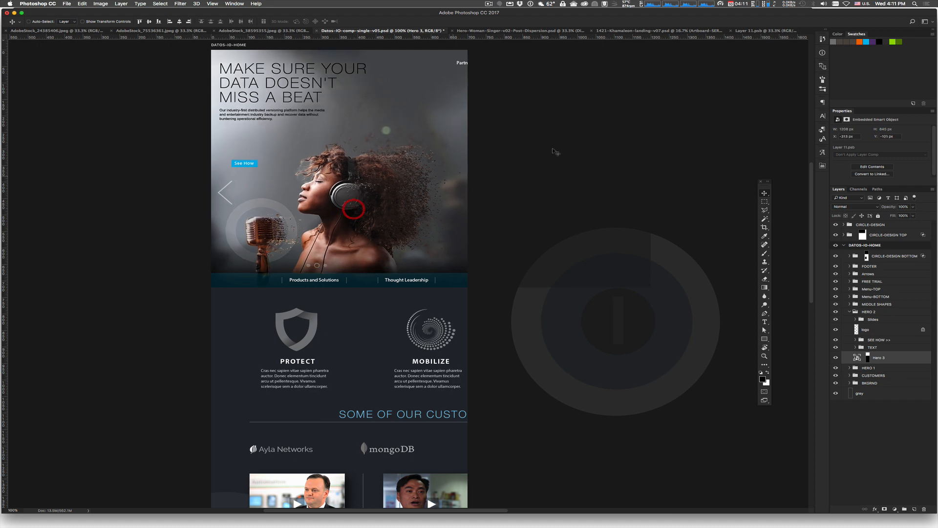